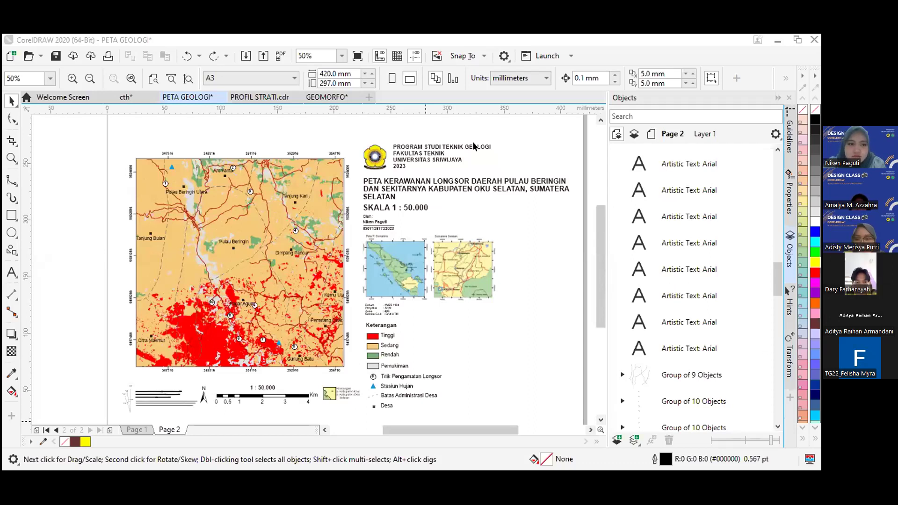
- Look over the cth document, and browse the recent files on the Welcome Screen
click(132, 97)
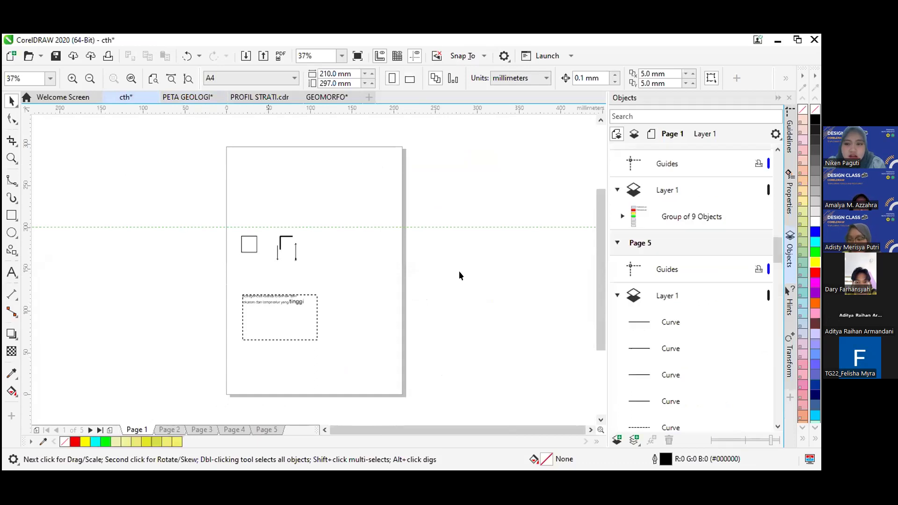
scroll(341, 282, up, 1)
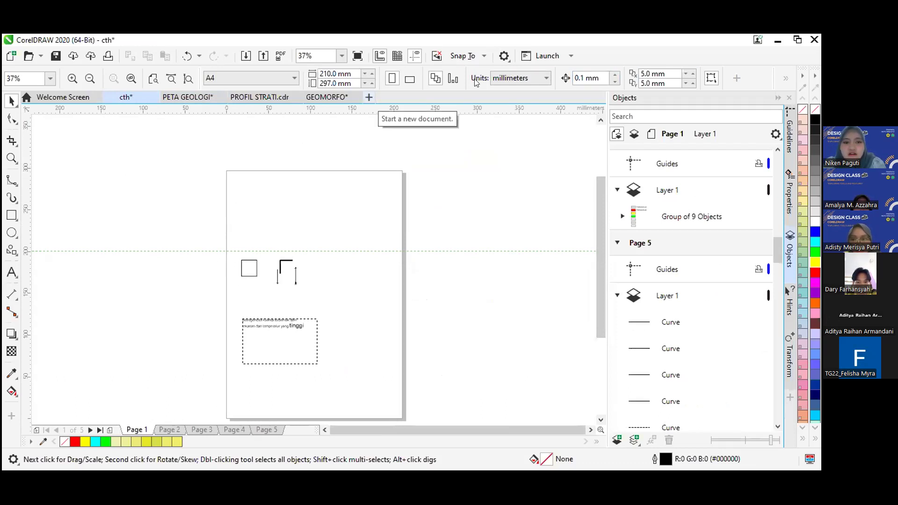
click(24, 99)
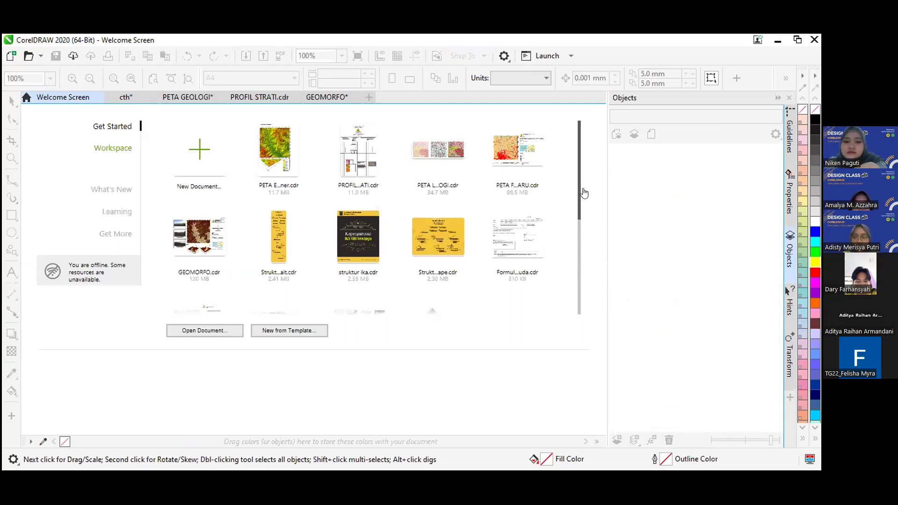
scroll(578, 194, down, 2)
scroll(571, 175, up, 1)
scroll(570, 174, up, 1)
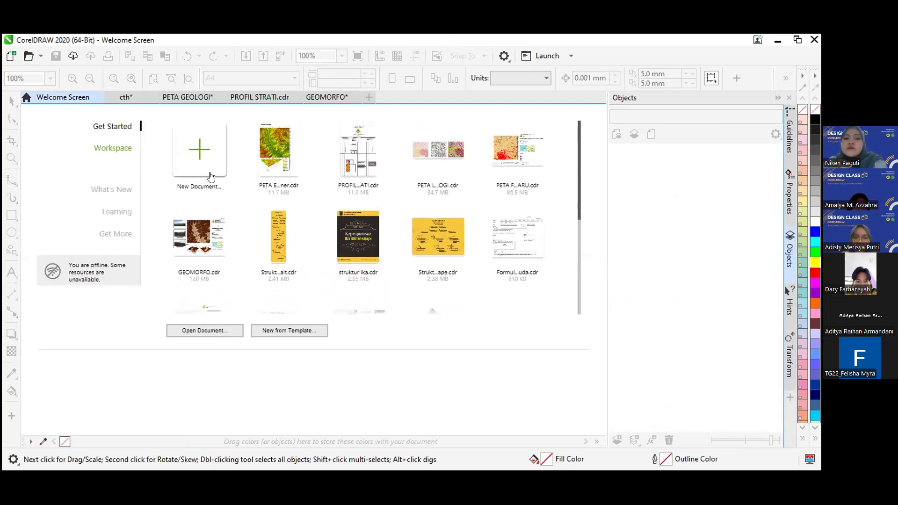
- Start a new document and name it Kristalografi
click(191, 160)
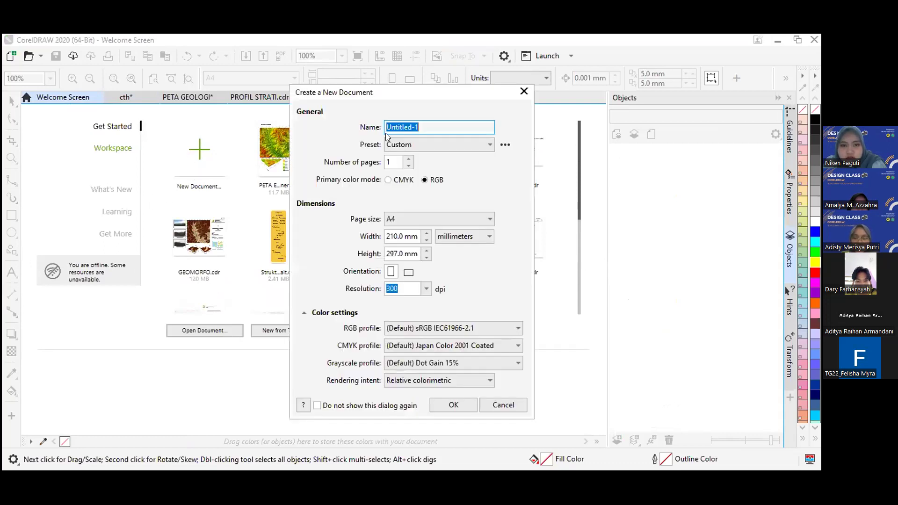
click(326, 82)
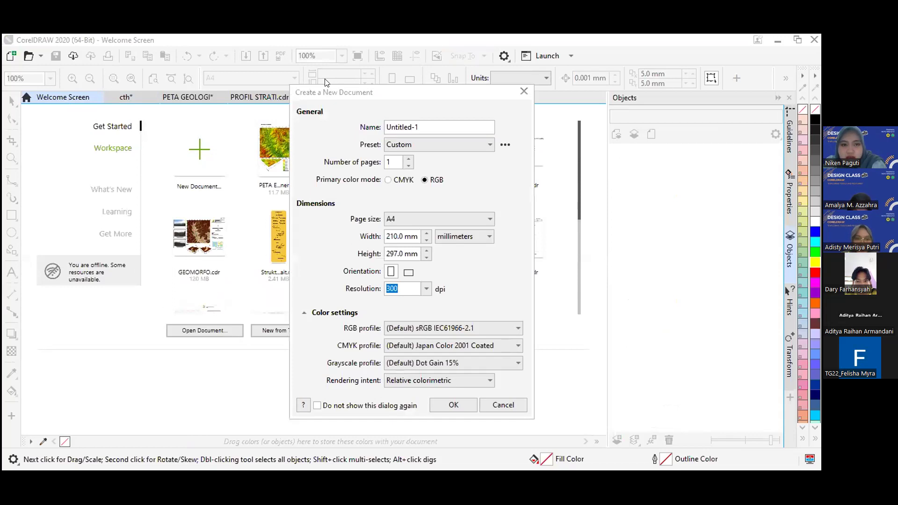
click(434, 122)
double_click(434, 122)
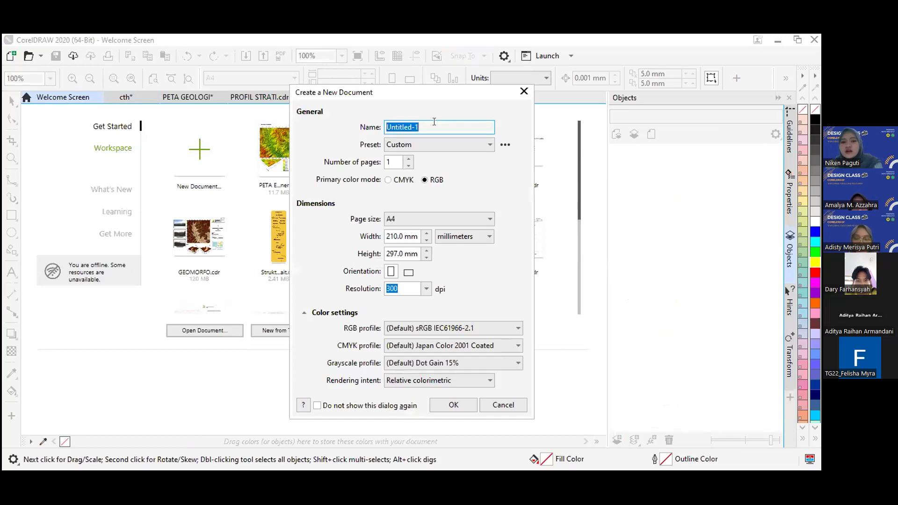
key(BackSpace)
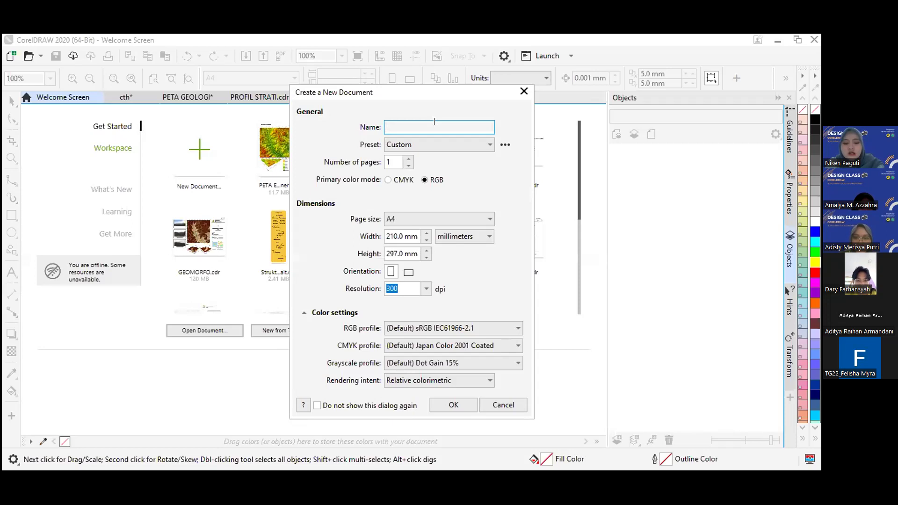
text(Kristalografi)
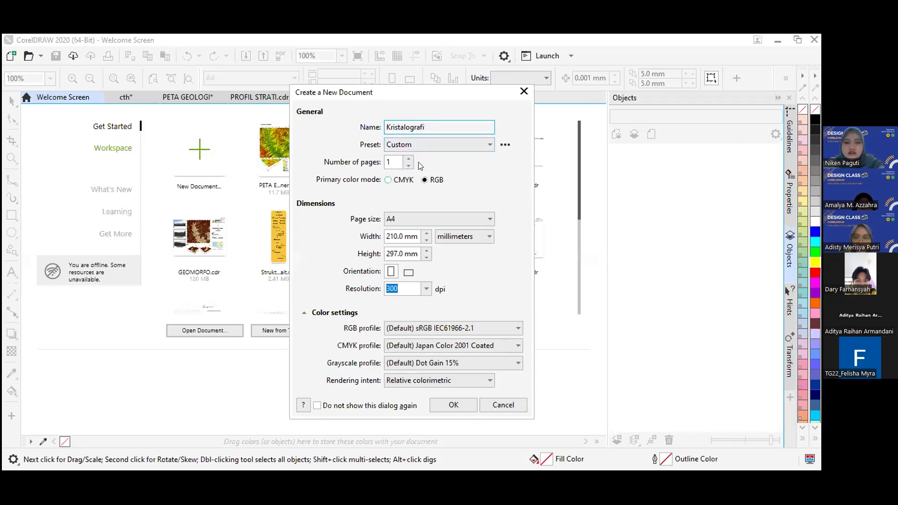
- Set the new document's primary color mode to CMYK, comparing it with the RGB option
click(388, 181)
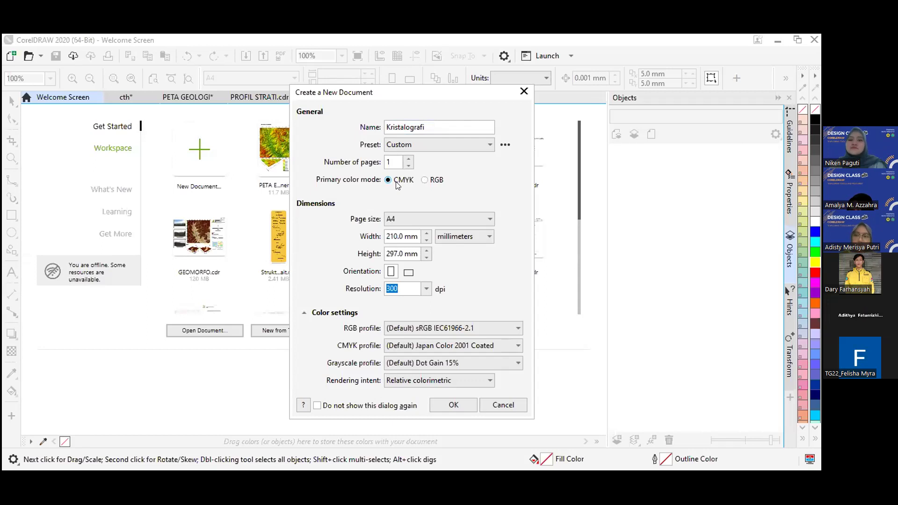
click(437, 183)
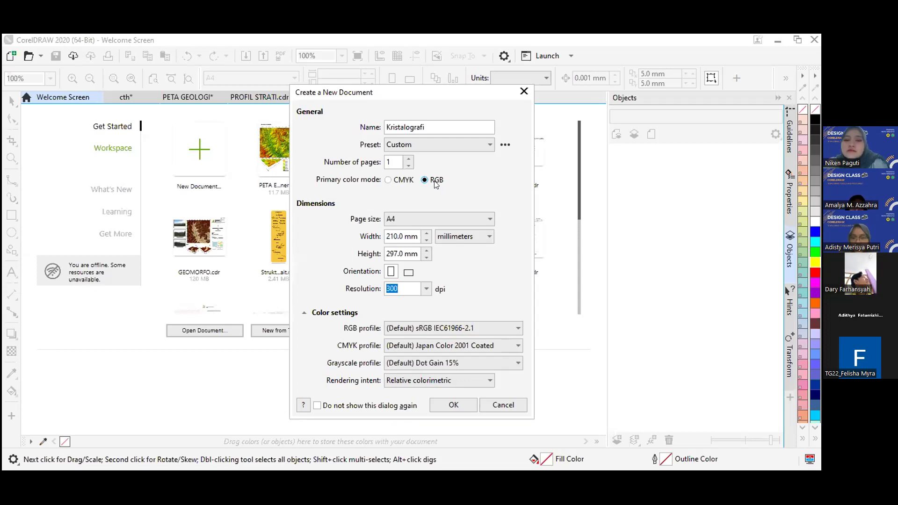
click(409, 180)
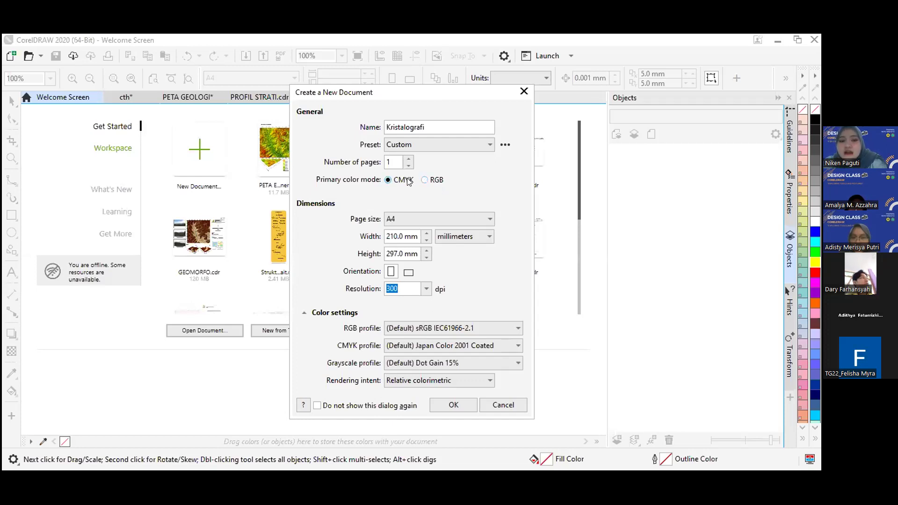
- Browse the available page sizes and set the new document to A4 in portrait orientation
click(417, 219)
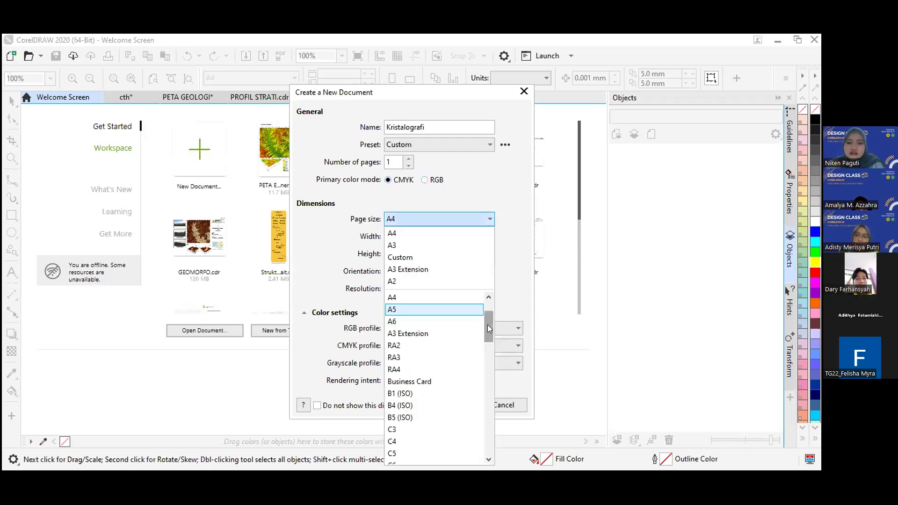
drag(487, 316, 486, 295)
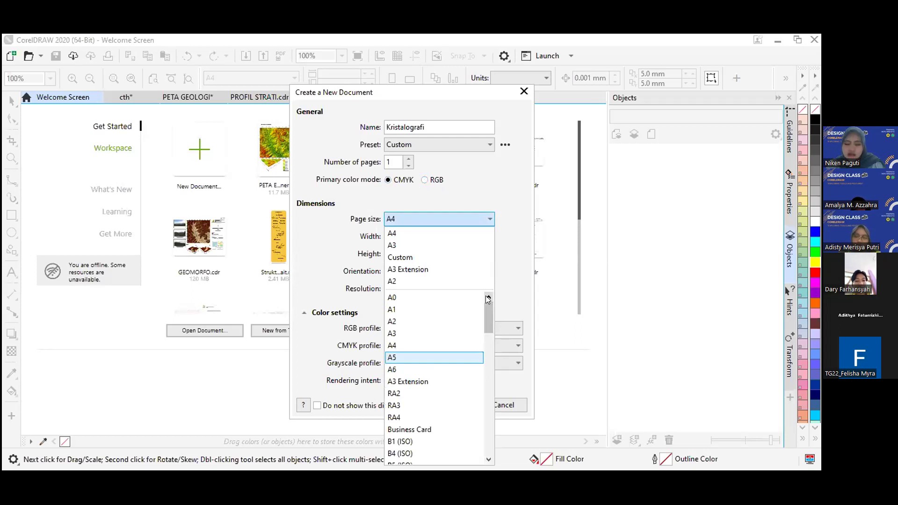
drag(486, 305, 486, 326)
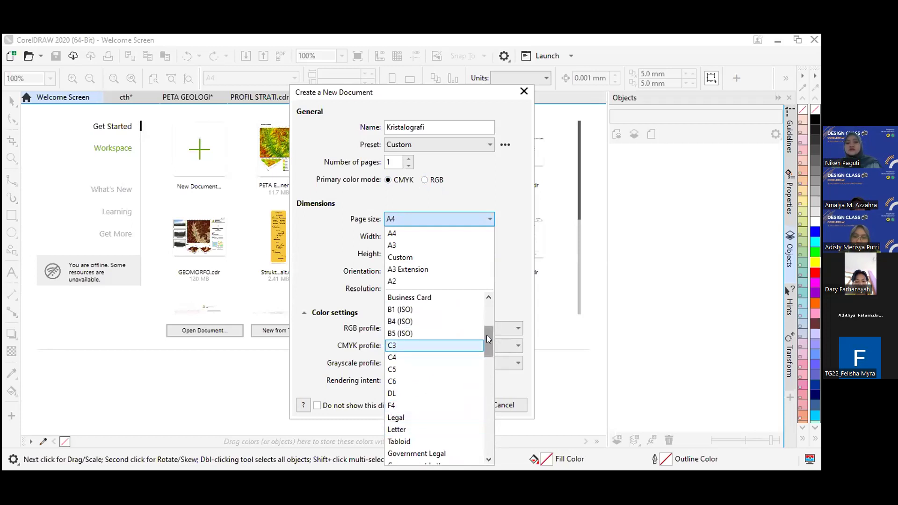
drag(486, 335, 493, 308)
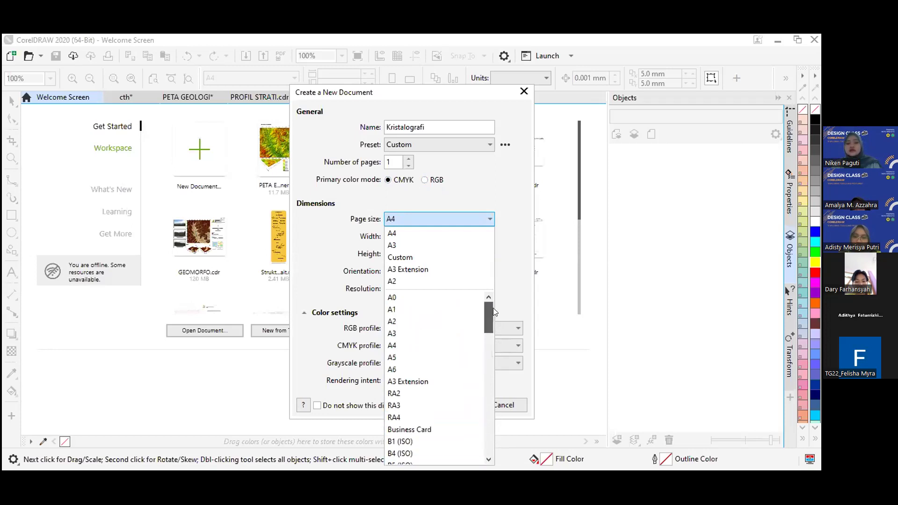
click(449, 233)
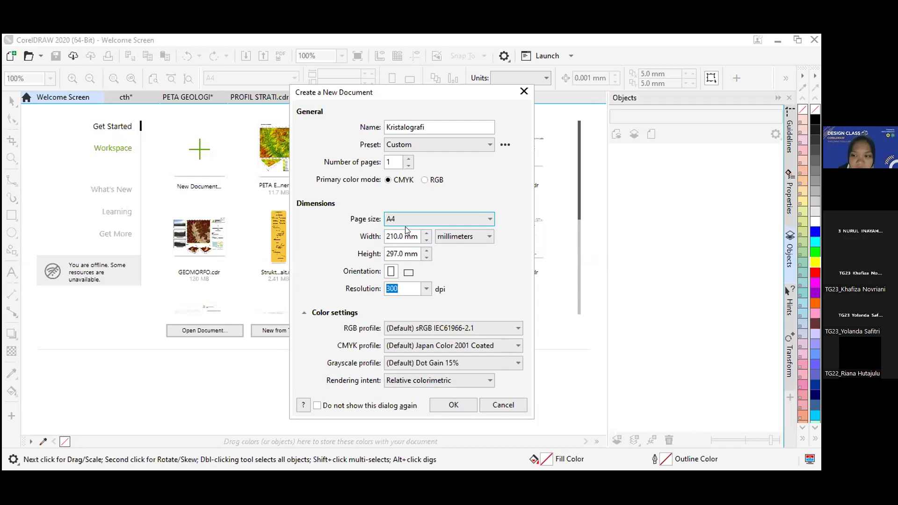
click(409, 273)
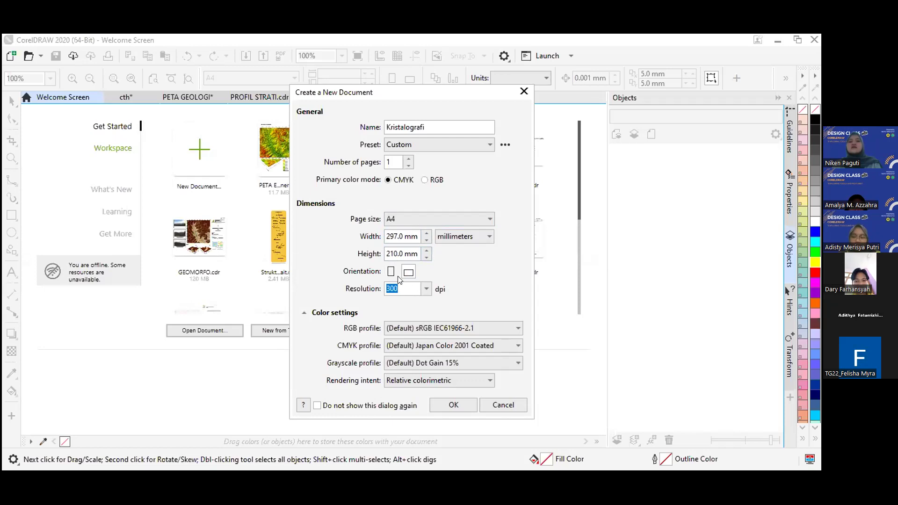
click(391, 272)
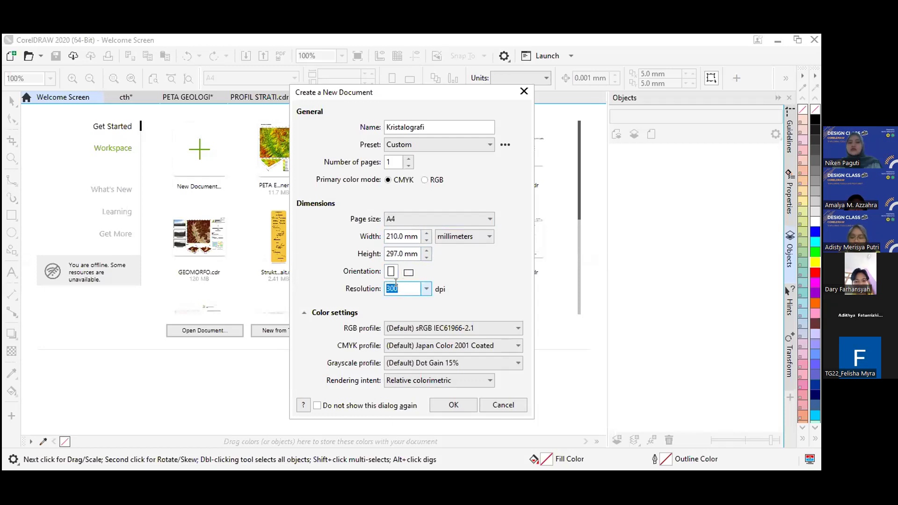
- Check the resolution options, keep 300 dpi, and create the document
click(427, 289)
click(428, 289)
click(428, 289)
click(427, 289)
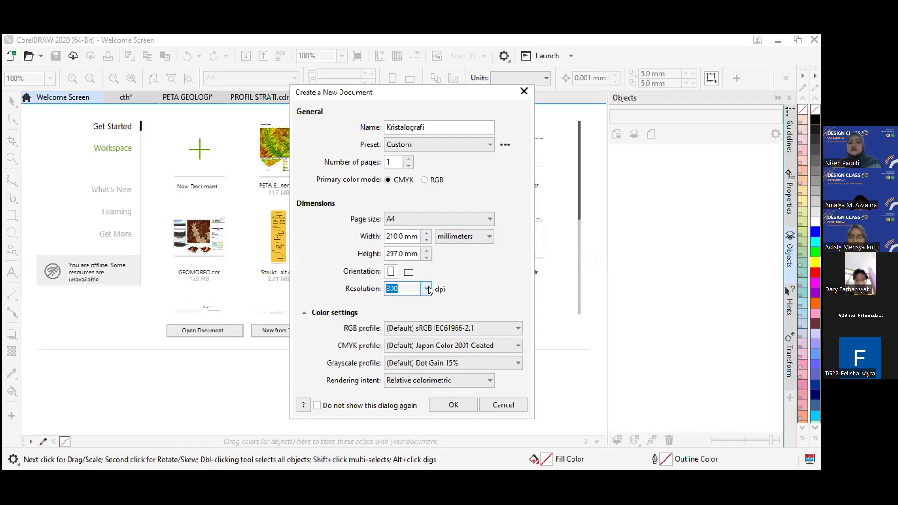
click(445, 407)
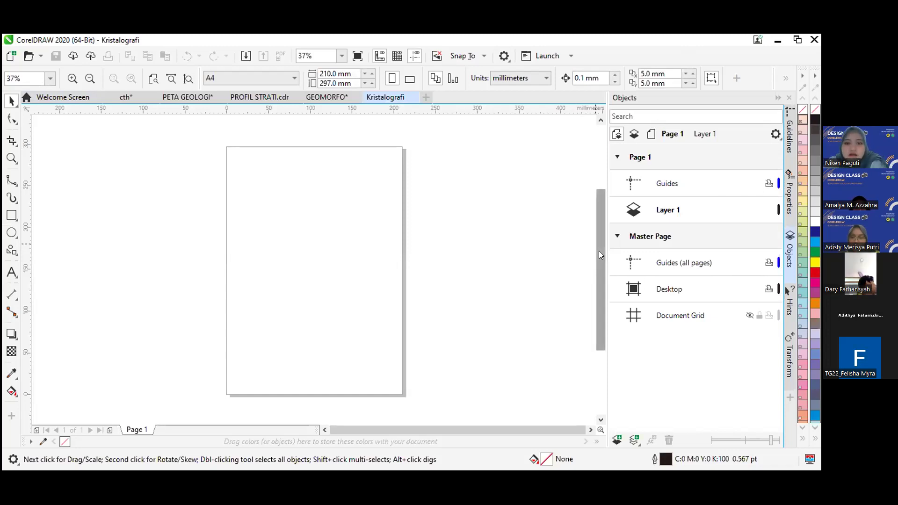
- Examine the drawing tools, including the Shape tool, the curve, ellipse and polygon groups, and the Common Shapes presets, ending on the Pick tool
scroll(599, 251, up, 2)
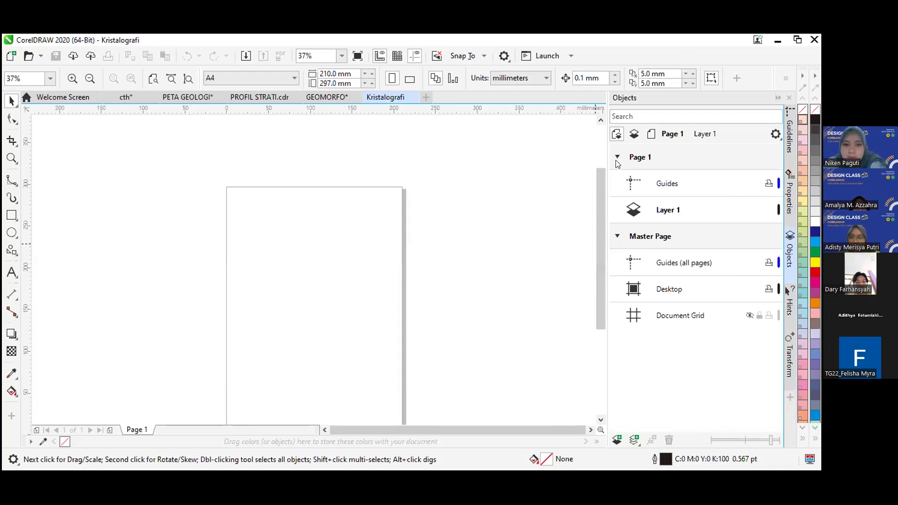
scroll(179, 171, down, 2)
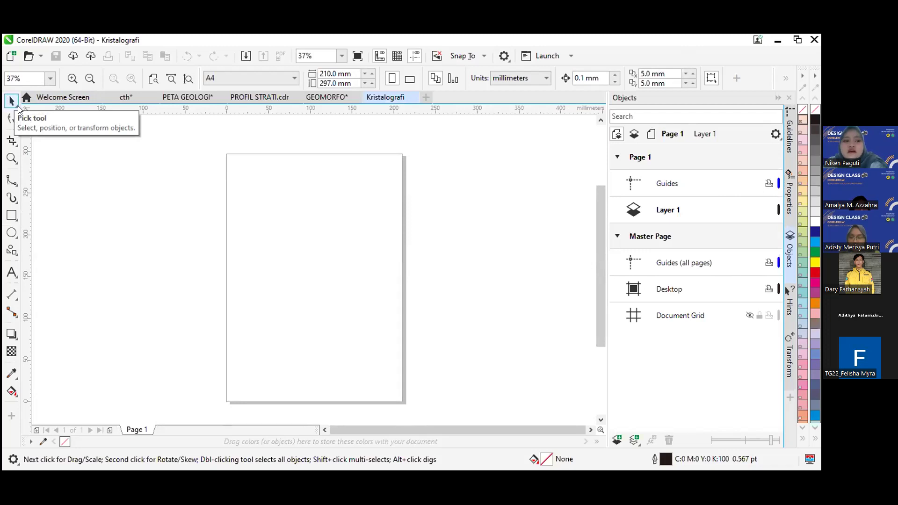
click(11, 118)
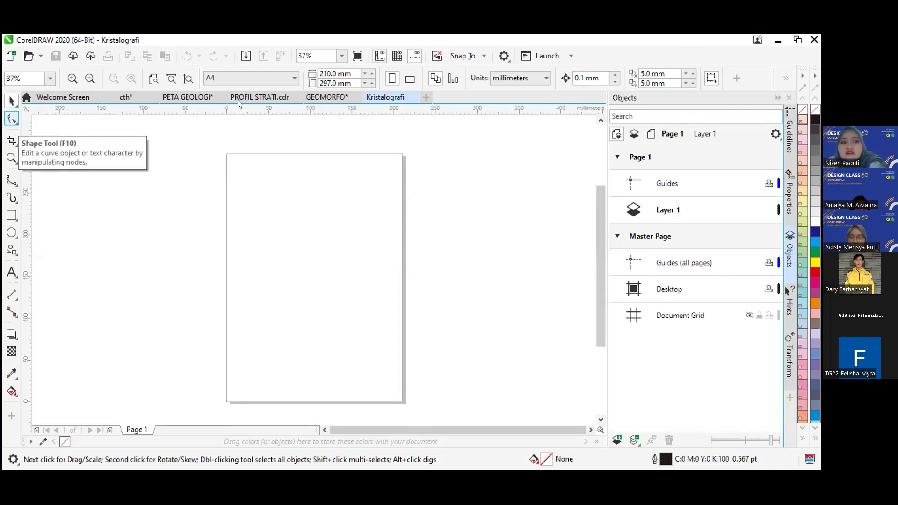
click(7, 103)
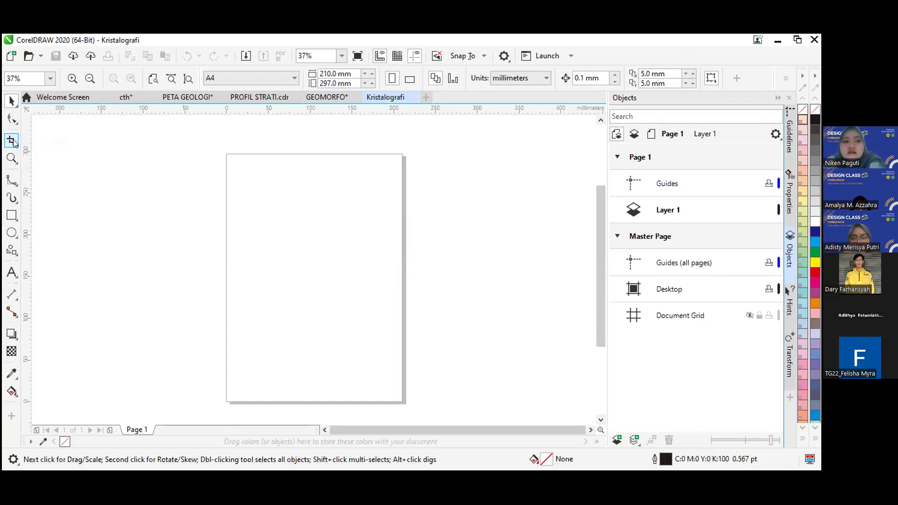
click(17, 185)
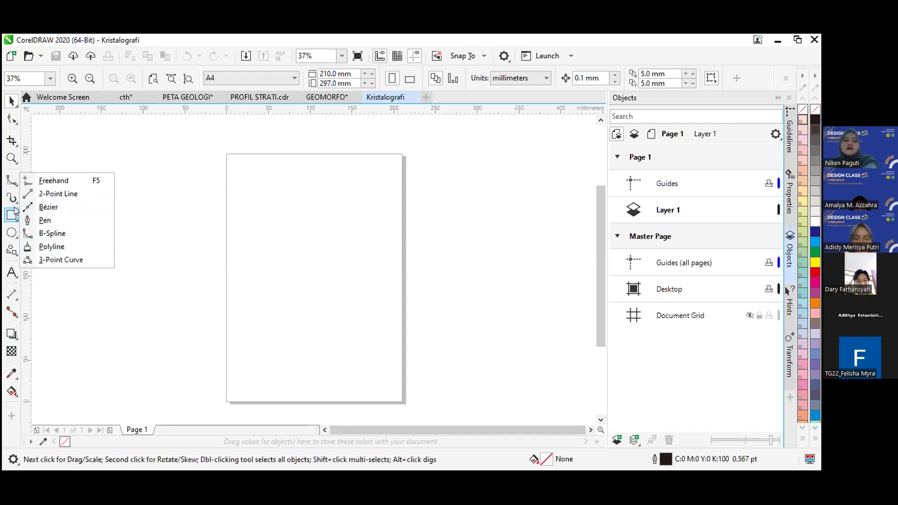
click(9, 194)
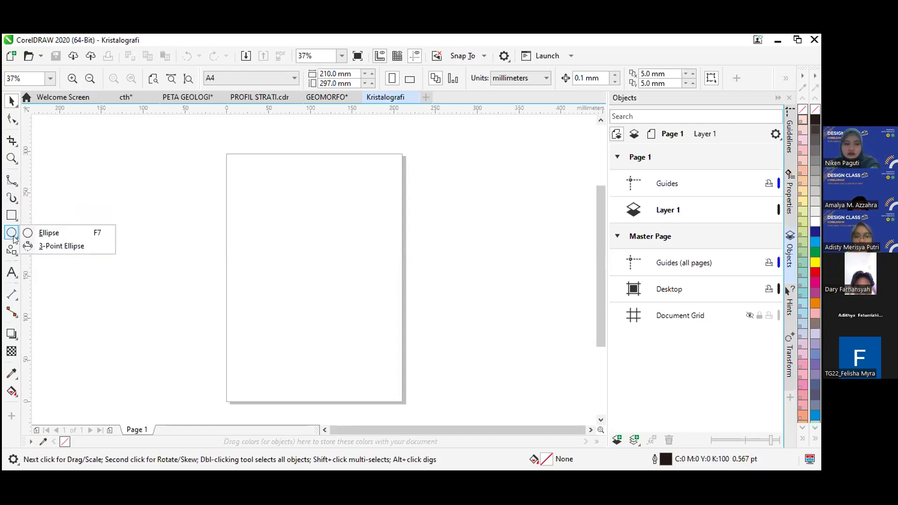
mouse_move(14, 258)
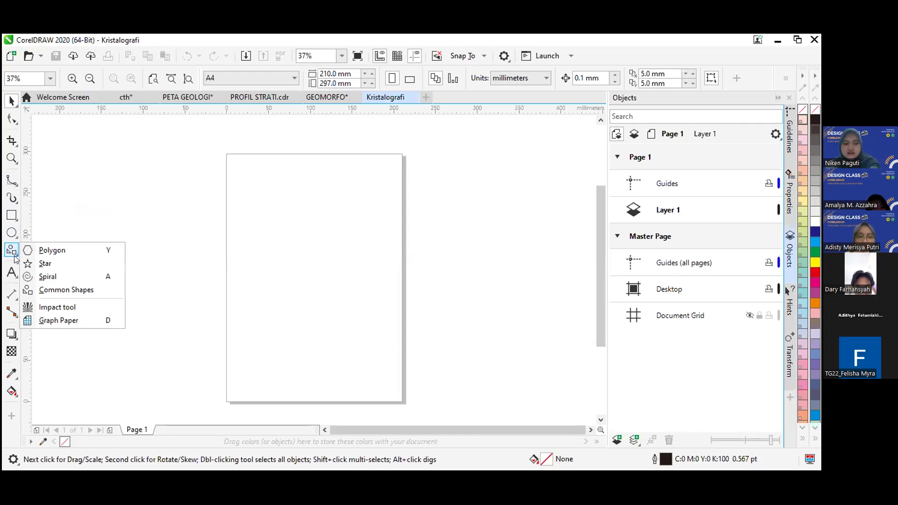
click(51, 291)
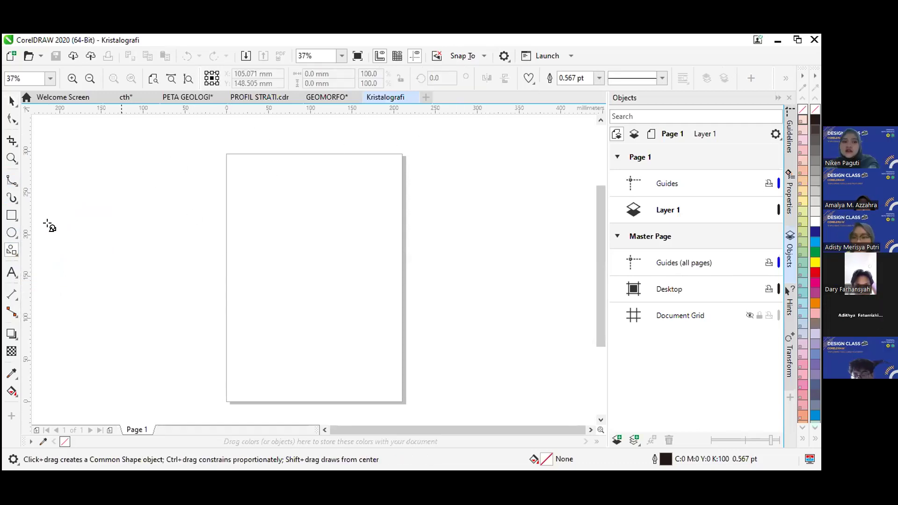
click(531, 83)
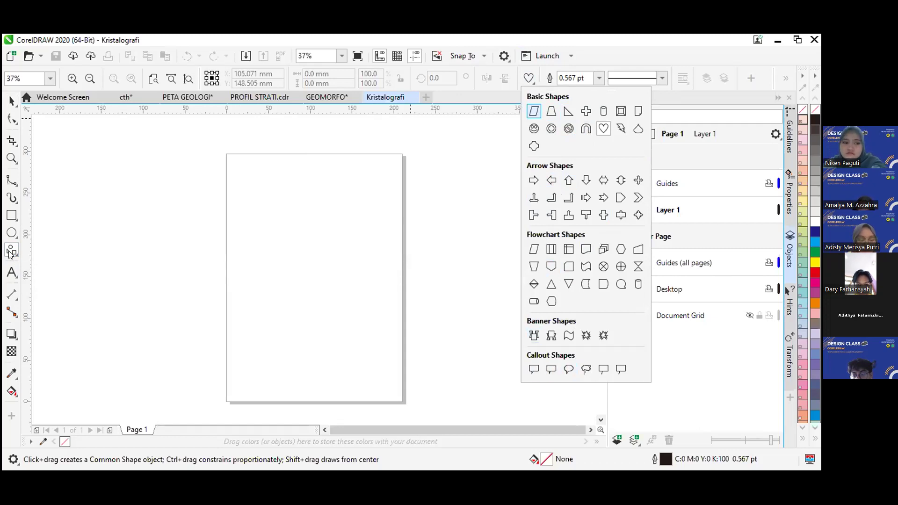
click(14, 265)
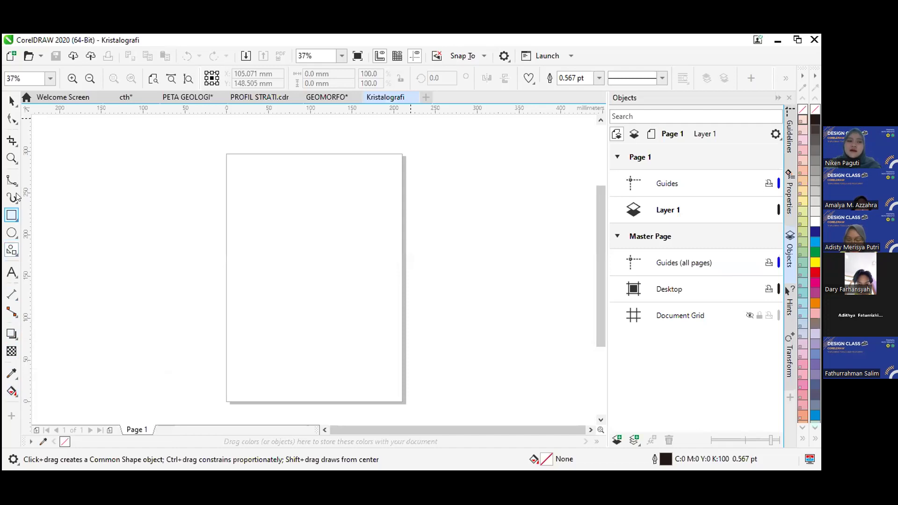
click(10, 95)
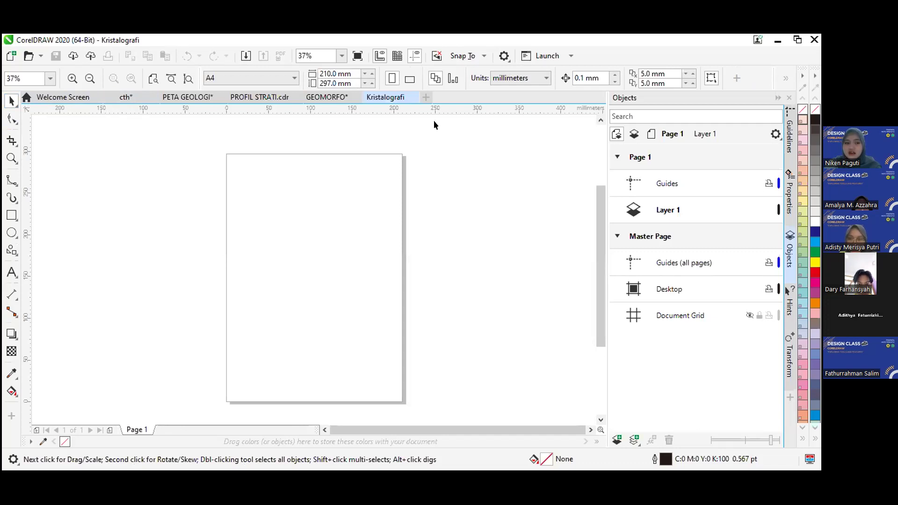
- Switch to the cth document, look over its first page, and go to Page 2
click(112, 93)
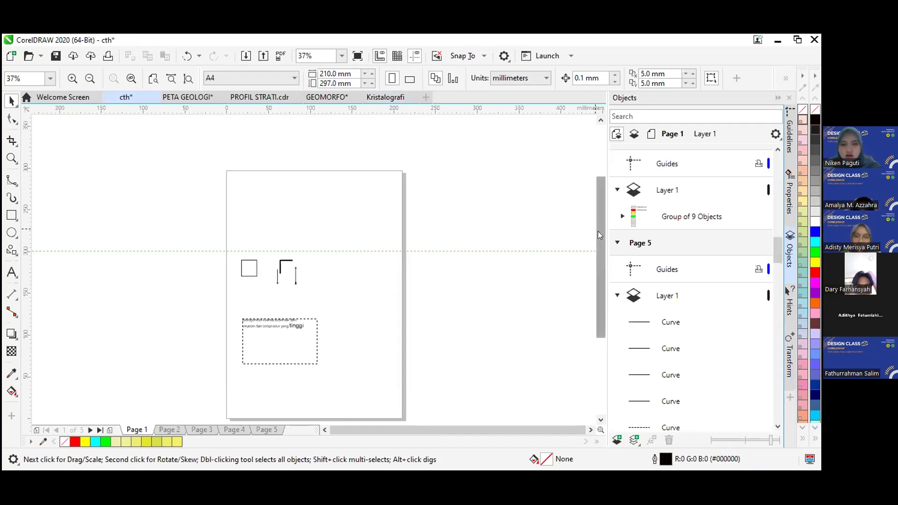
drag(598, 235, 600, 252)
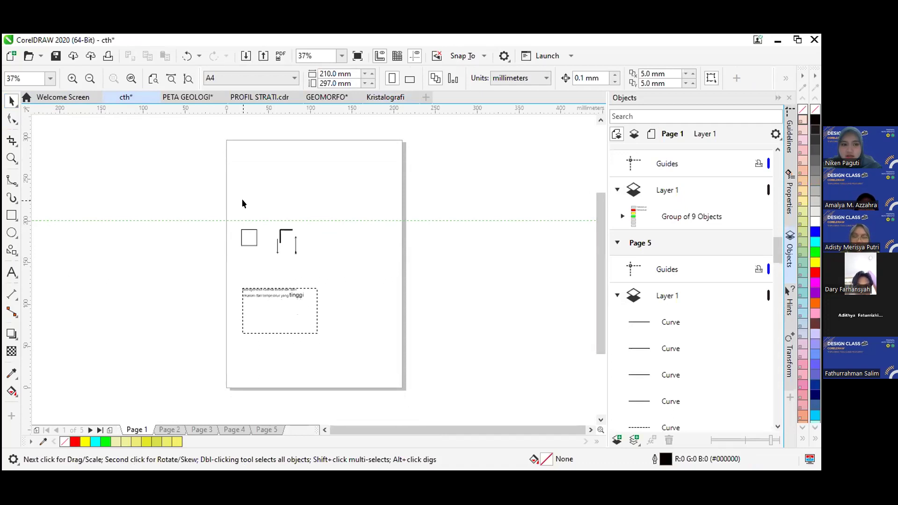
click(171, 427)
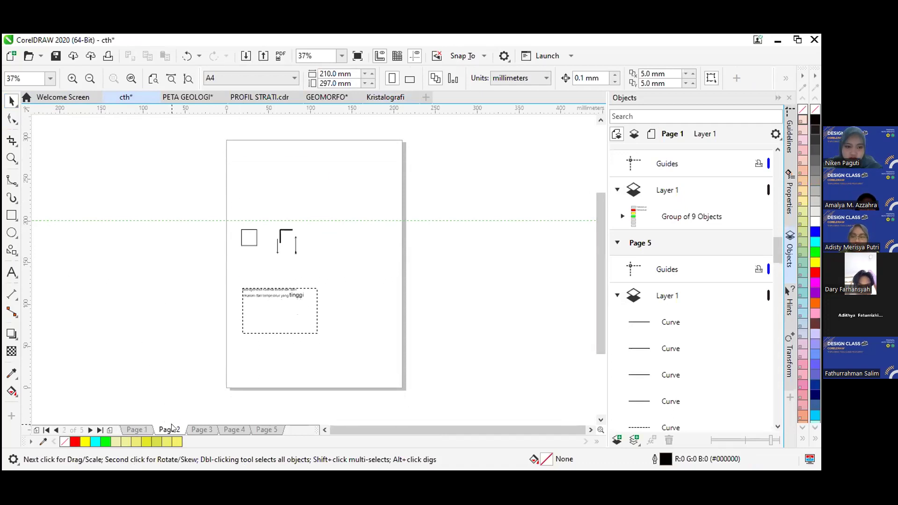
- Go to Page 1 and draw a paragraph text frame about 149 mm by 55 mm in the empty area above the guideline
click(134, 430)
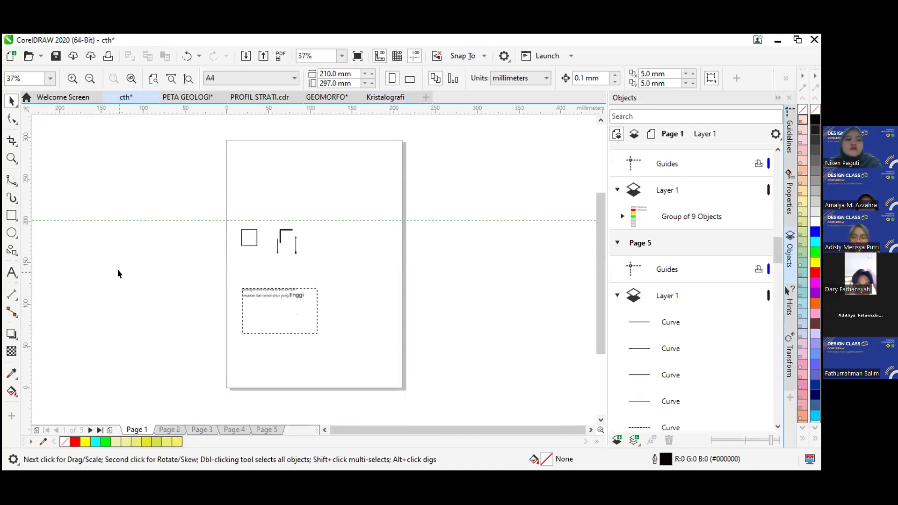
click(11, 271)
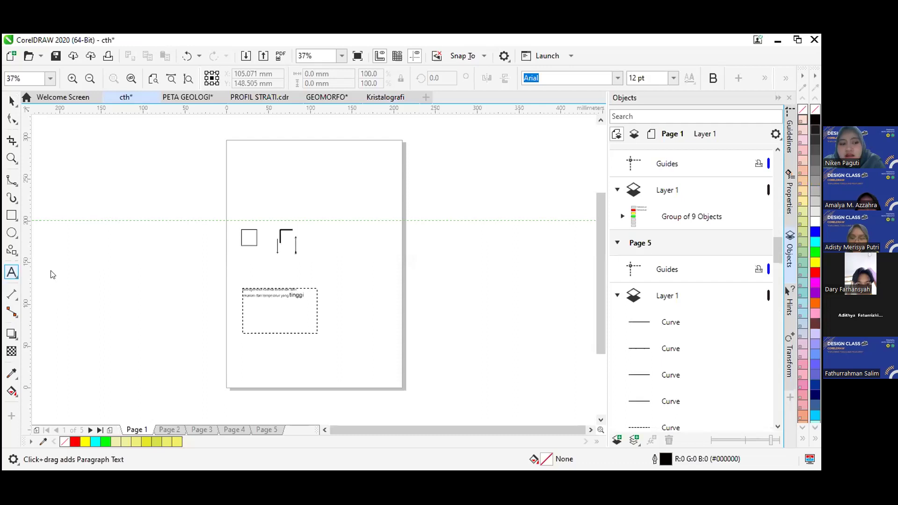
click(16, 277)
click(51, 274)
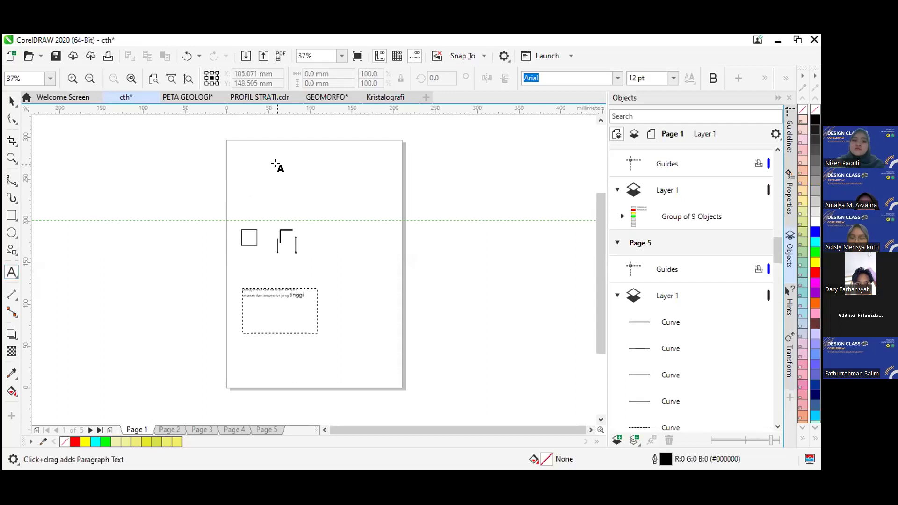
drag(269, 154, 393, 199)
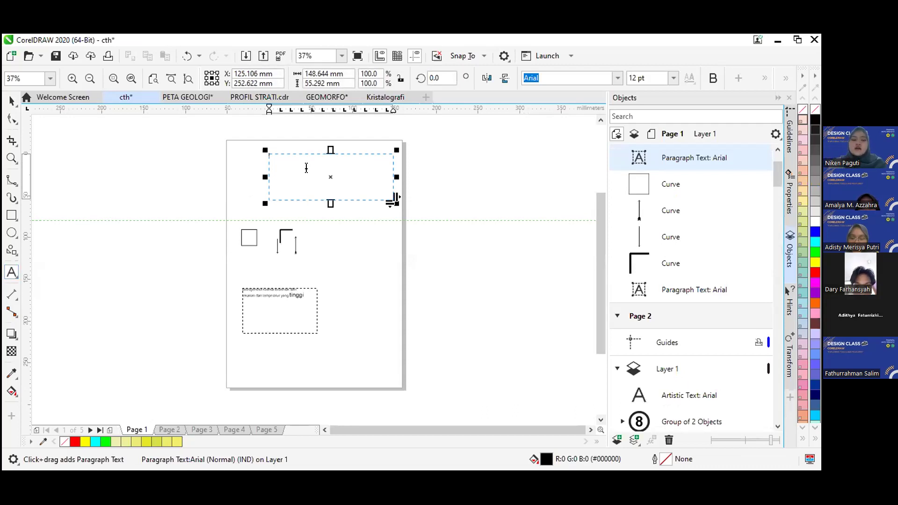
- Enter the text "Kuarsa terbwntuk dari silika blablabaaklka" in the new paragraph frame and finish text editing
click(307, 167)
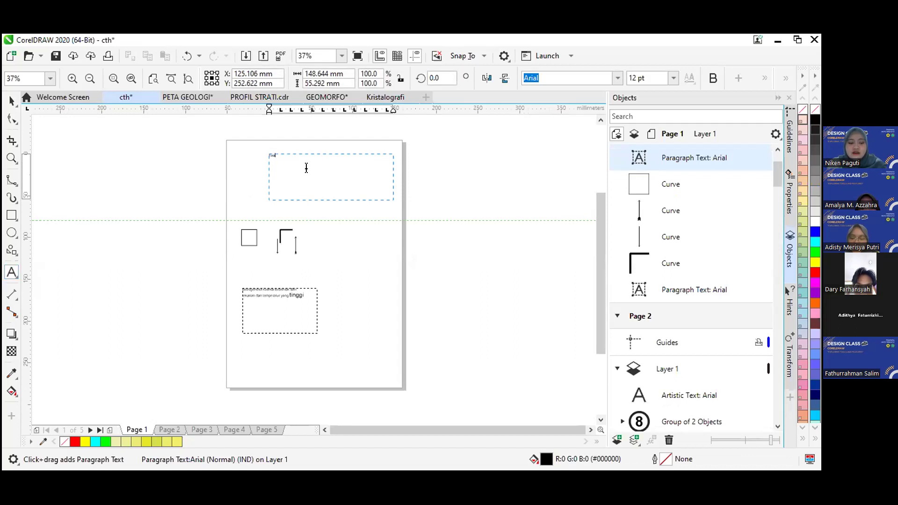
text(Batuan Metamorf d)
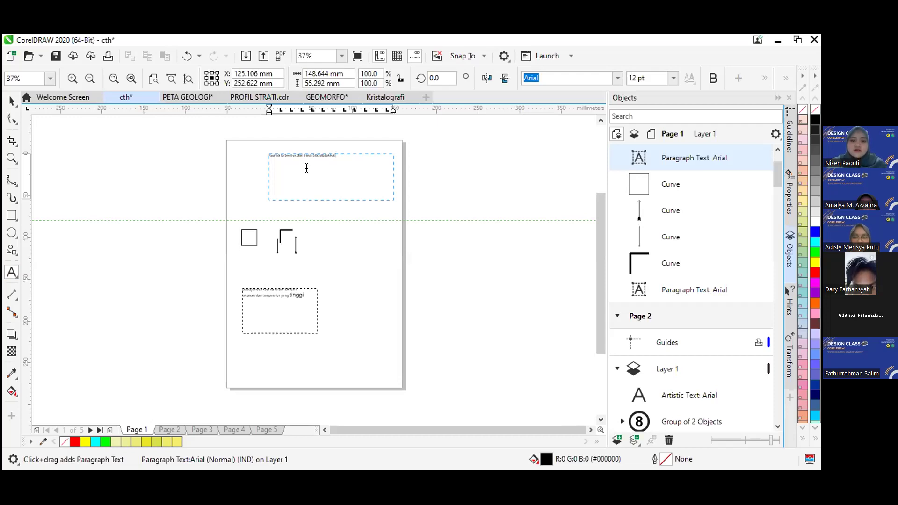
key(Escape)
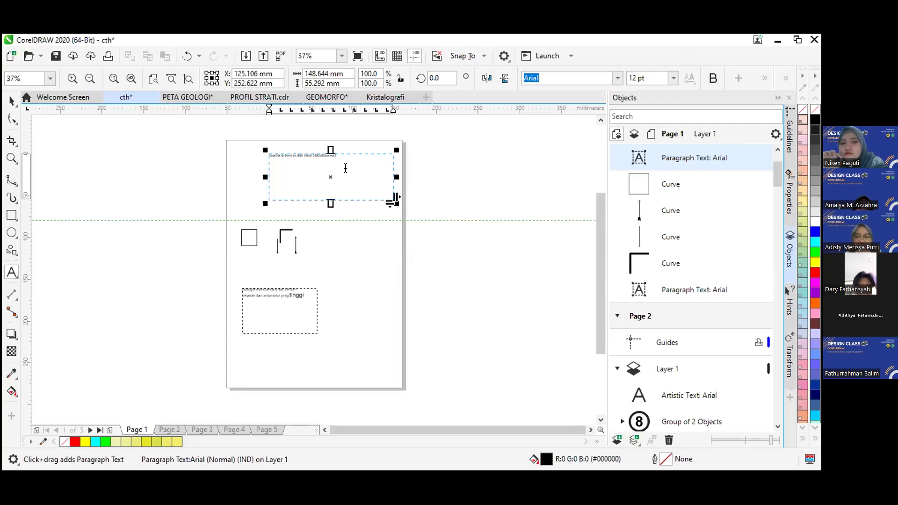
click(11, 101)
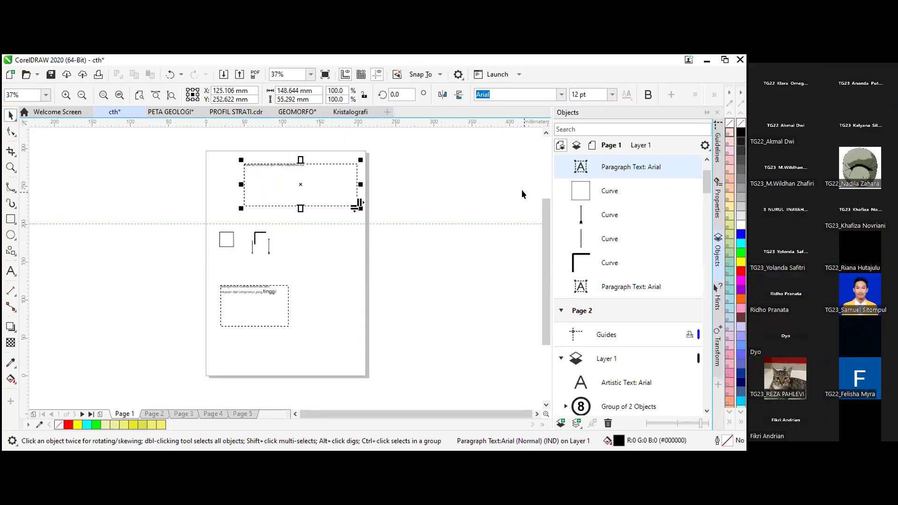
- Centre the new text frame horizontally on the page at X 105 mm and set its font size to 60 pt in the character properties
click(721, 193)
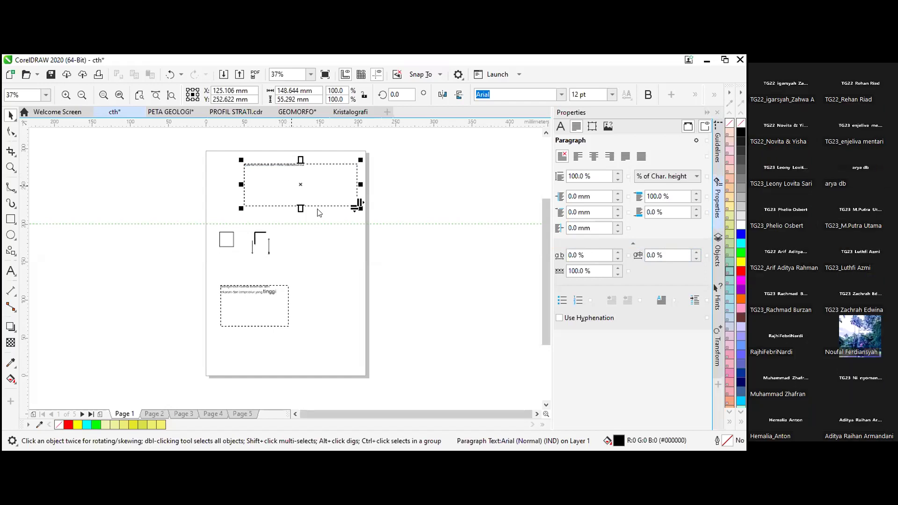
right_click(292, 185)
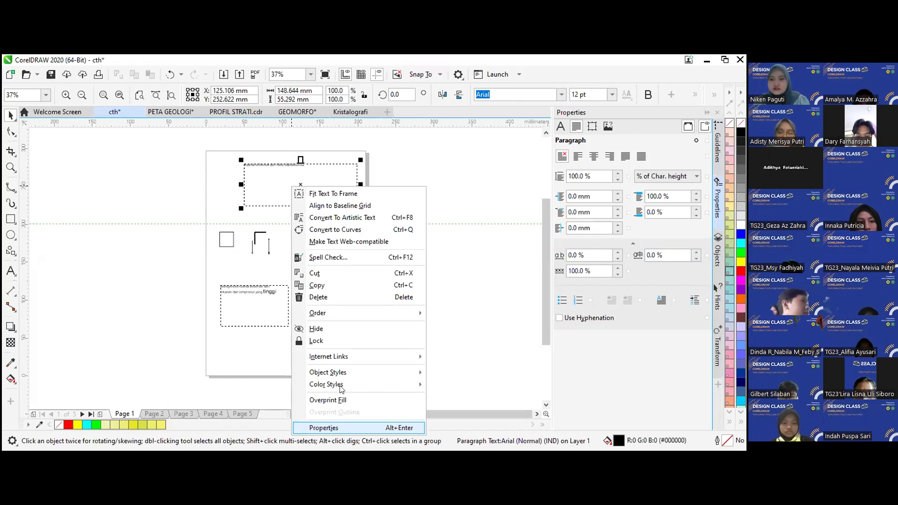
key(Escape)
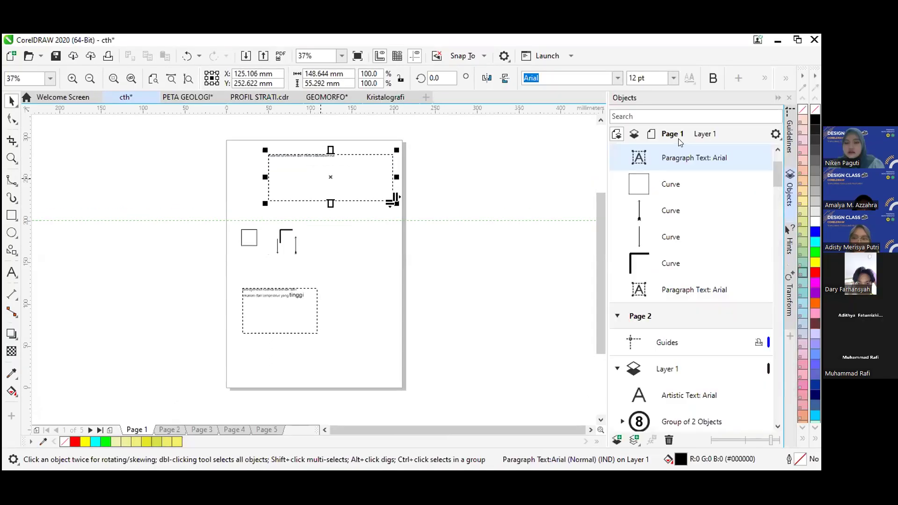
right_click(298, 183)
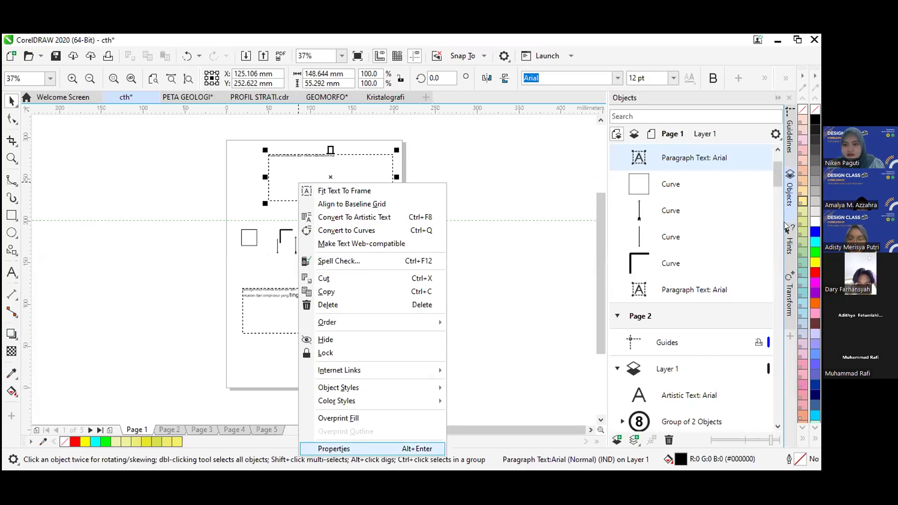
click(322, 449)
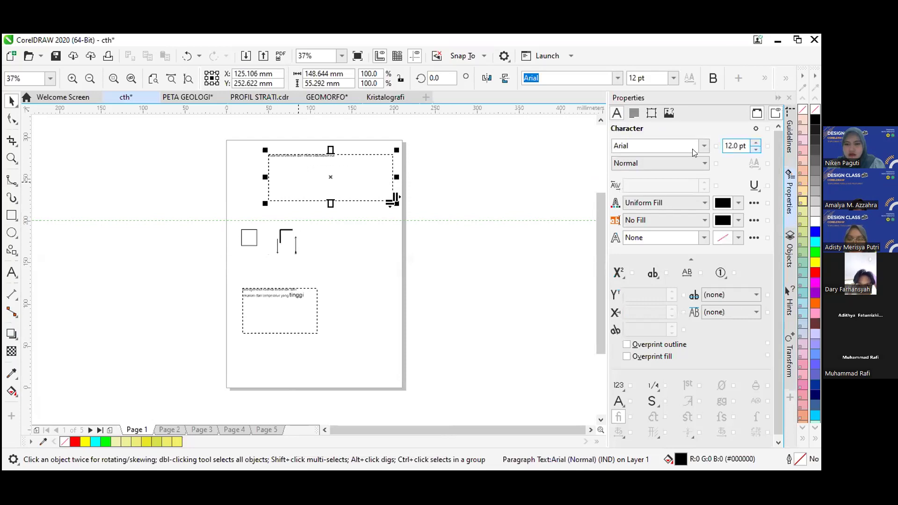
drag(335, 170, 319, 169)
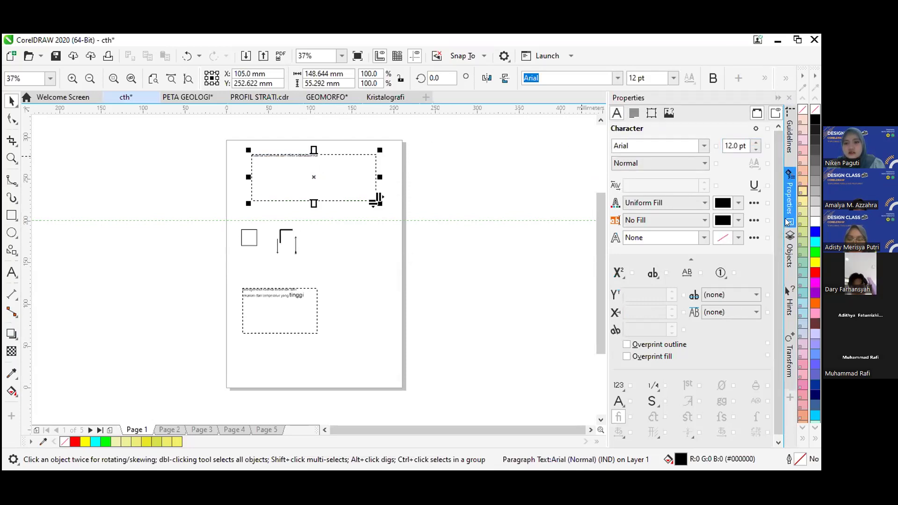
double_click(731, 145)
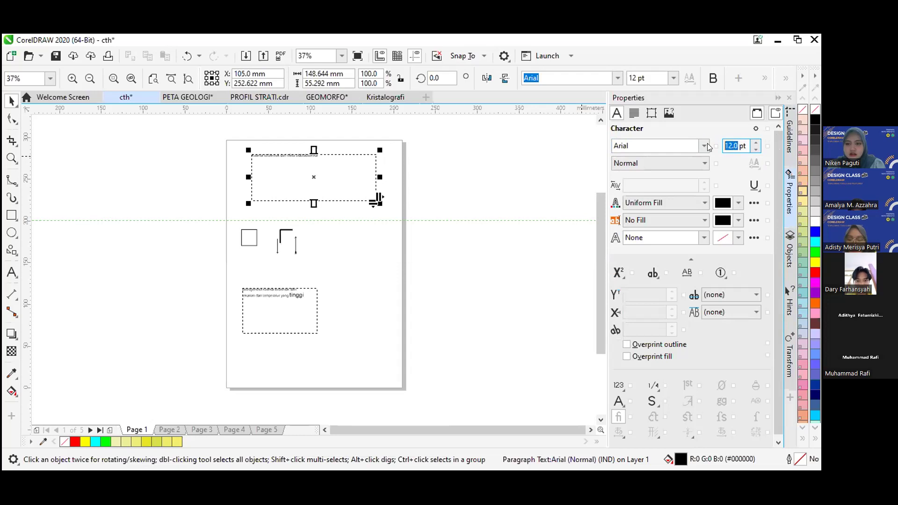
text(60)
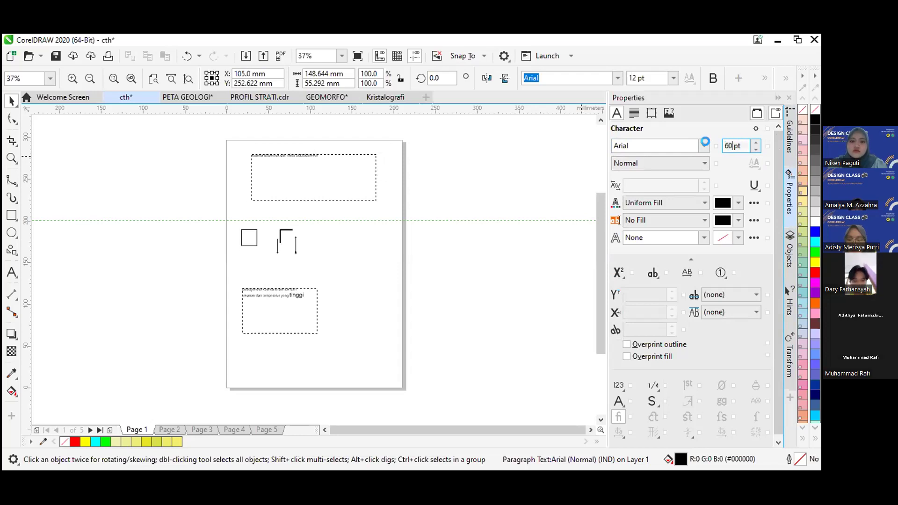
key(Return)
- Move the text frame to the page's upper-left corner and enlarge it to about 231 mm by 74 mm so all the text fits
drag(326, 163, 316, 153)
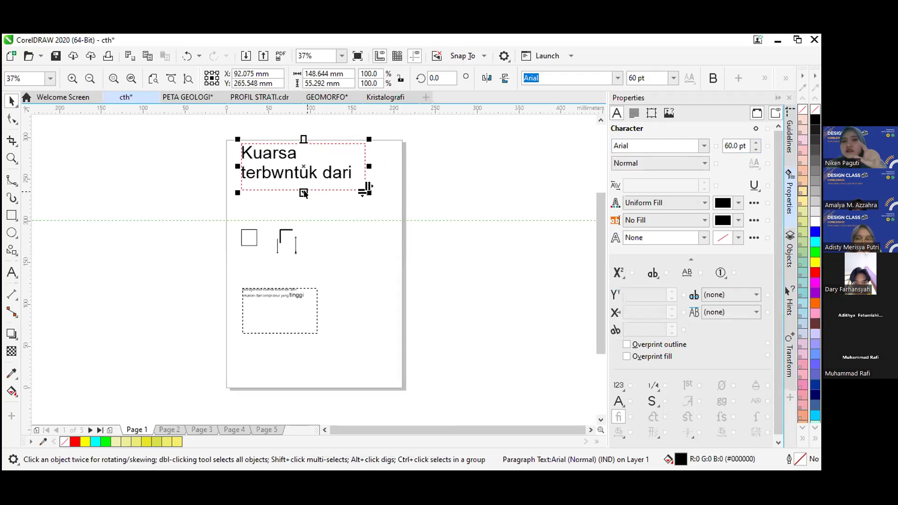
click(300, 206)
drag(300, 206, 310, 225)
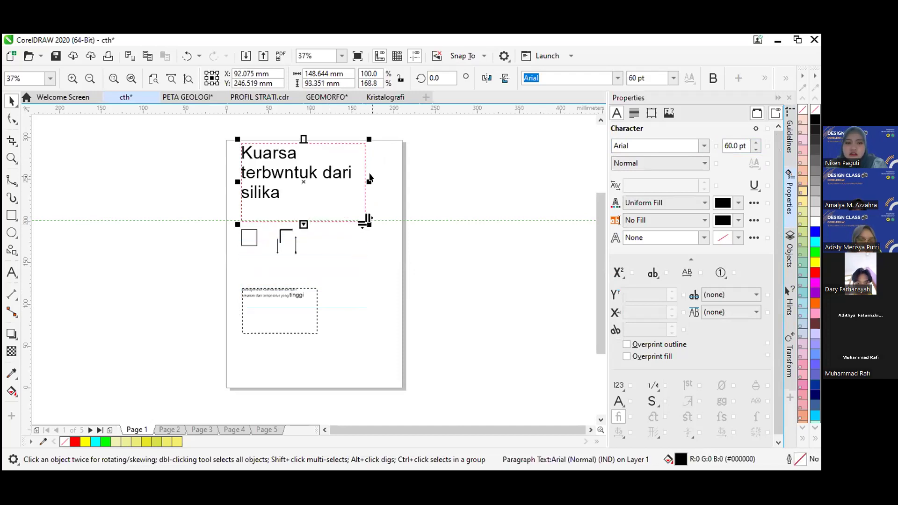
drag(367, 181, 487, 182)
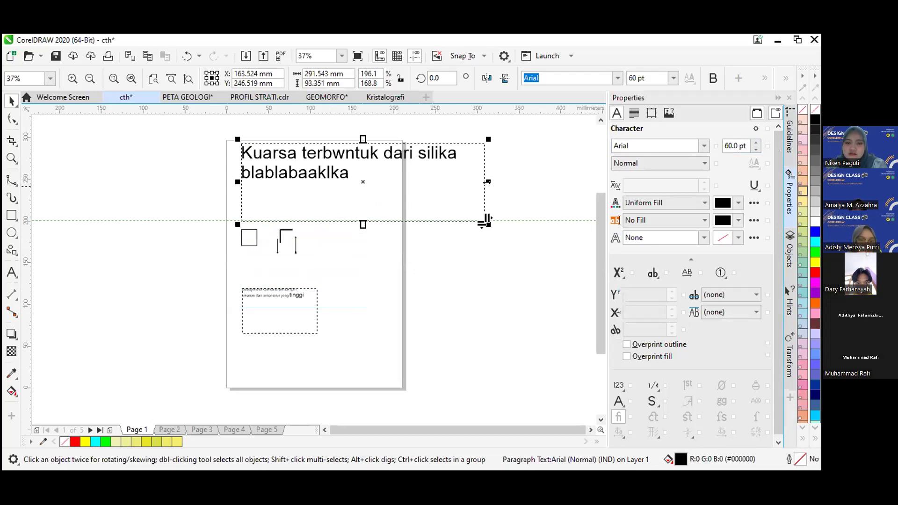
drag(487, 221, 536, 284)
drag(535, 238, 484, 208)
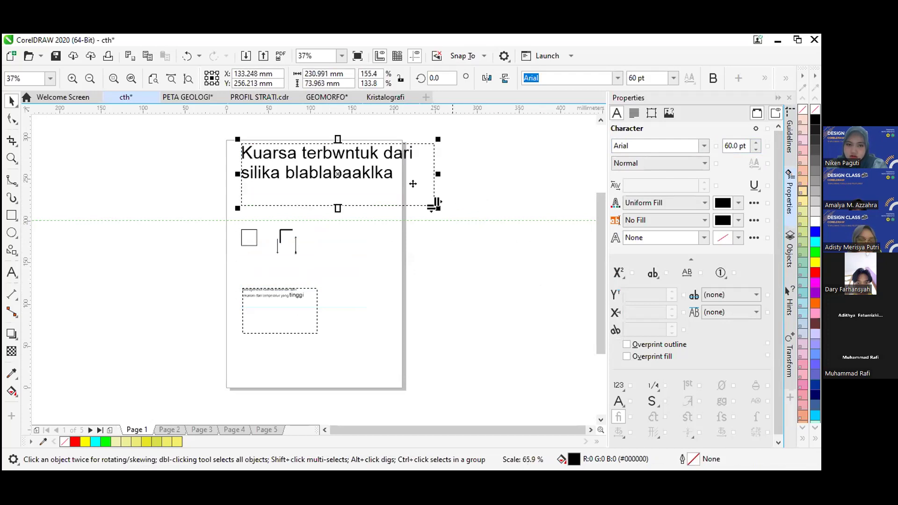
- Append "tekanan" to the end of the paragraph text and try to set the font size to 80 pt
double_click(385, 172)
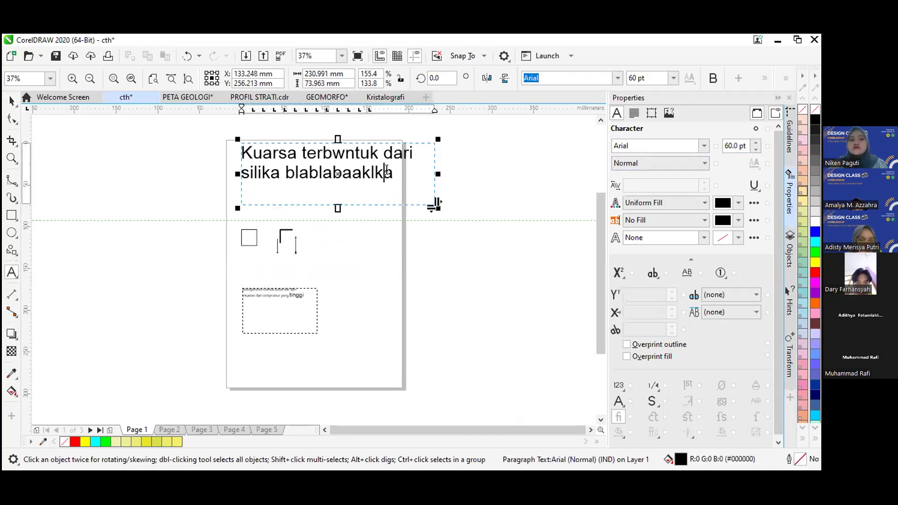
key(Right)
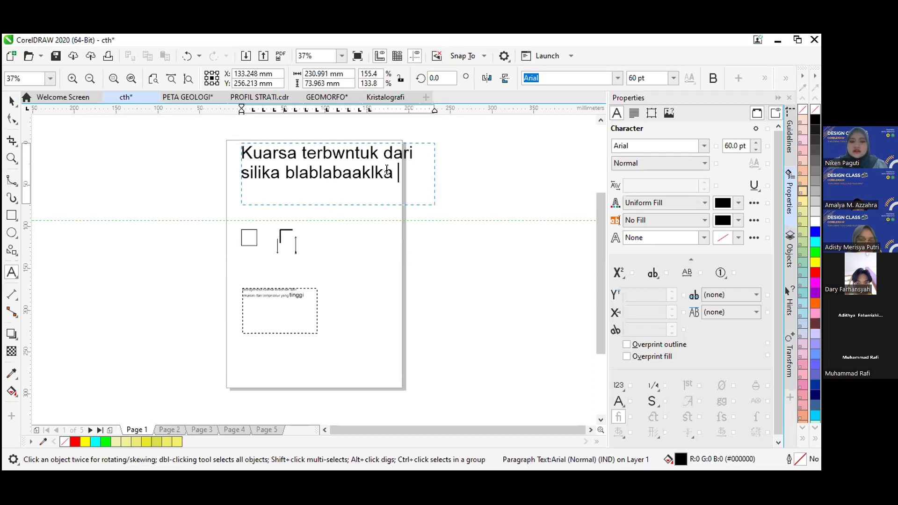
key(Escape)
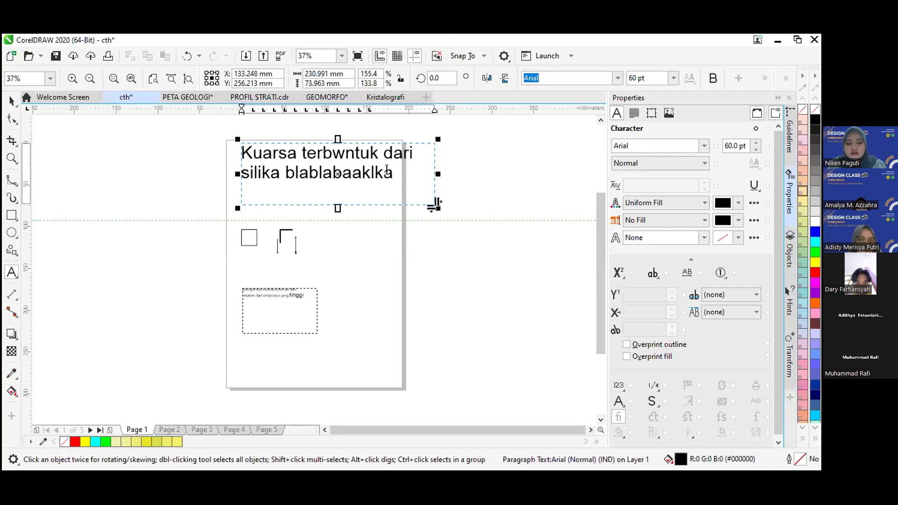
text(tekanan)
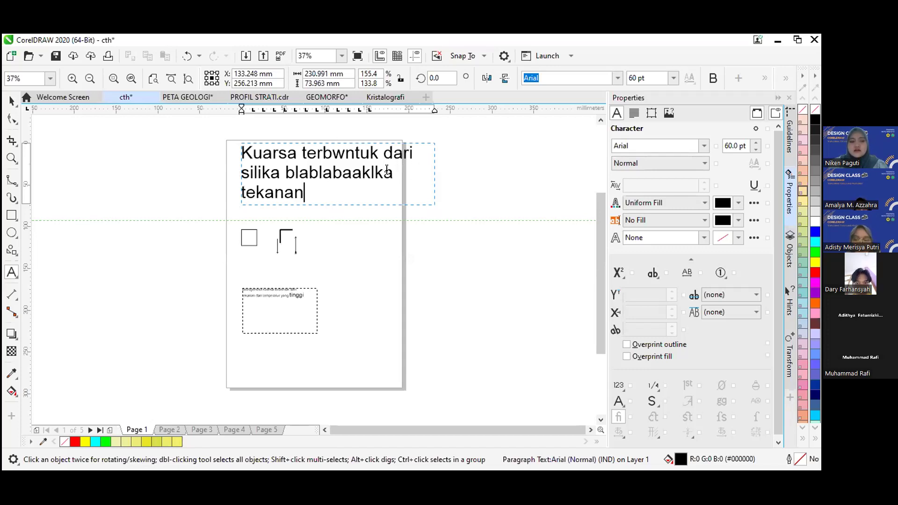
key(Escape)
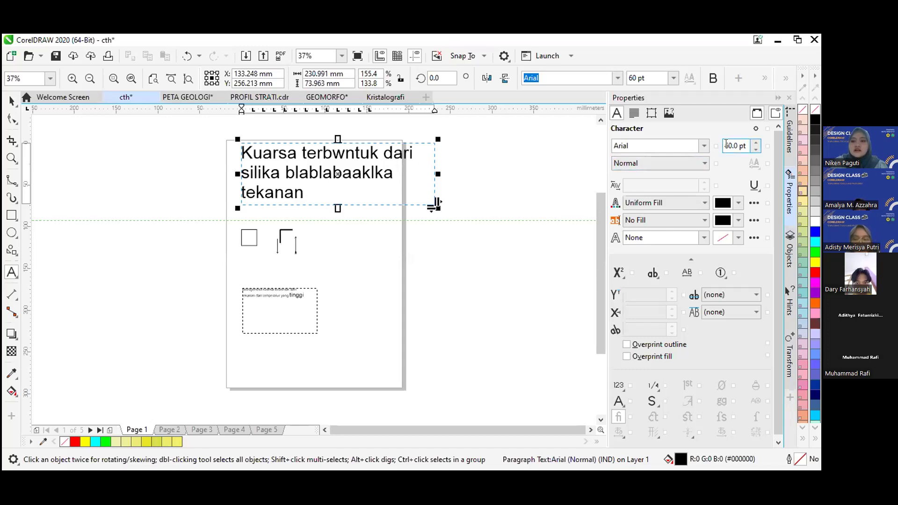
text(80)
key(Return)
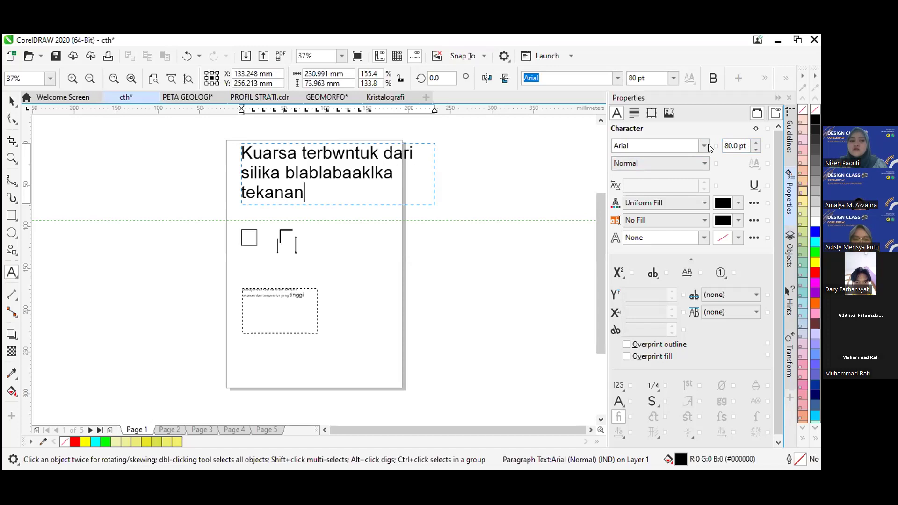
- Set only the words "blablabaaklka tekanan" to the Bold font style
double_click(286, 188)
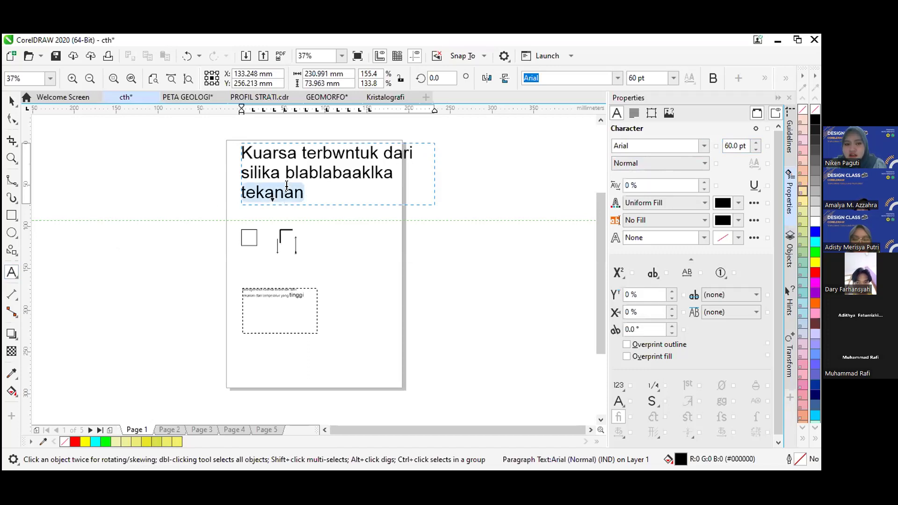
drag(286, 173, 303, 191)
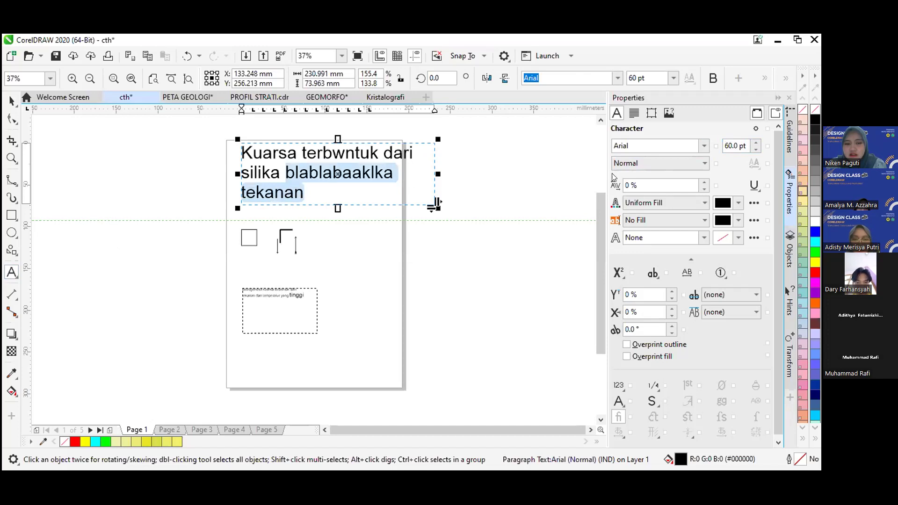
click(641, 163)
click(640, 201)
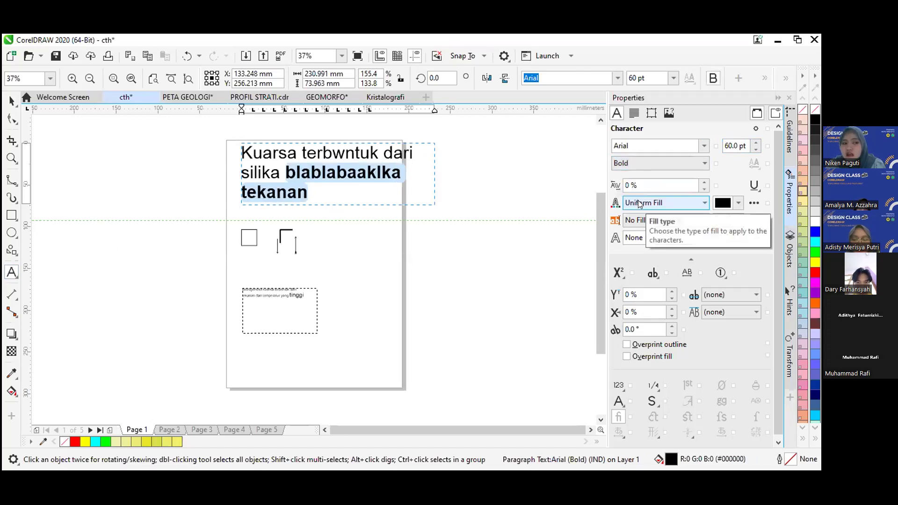
- Select the whole paragraph text frame and set its font style to Bold
click(10, 101)
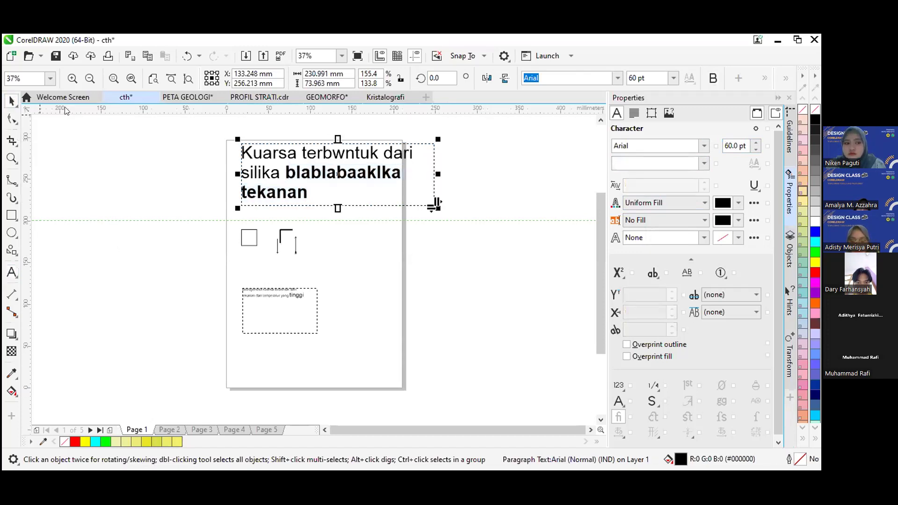
click(698, 160)
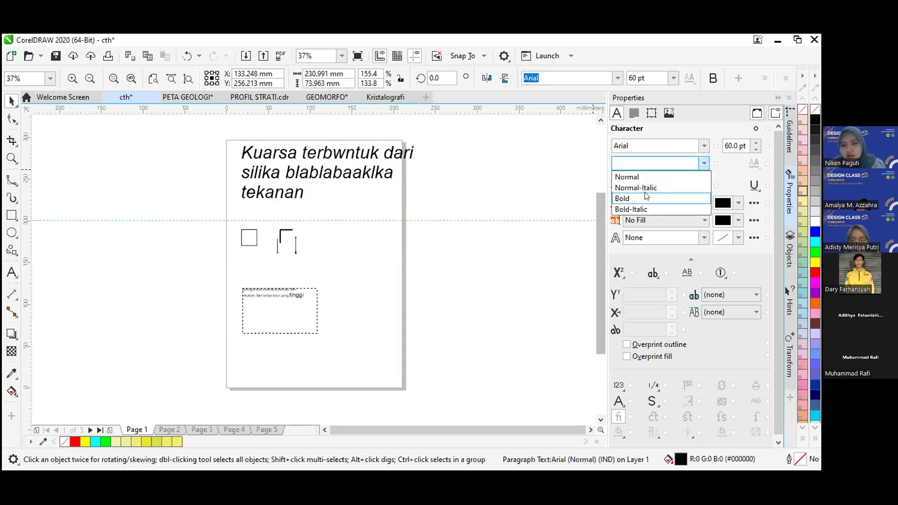
click(647, 198)
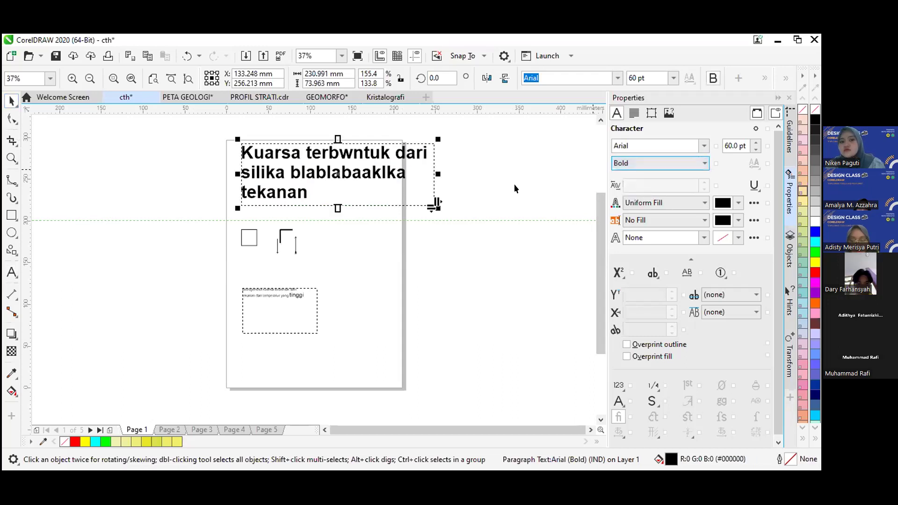
- Shift the bold text frame slightly, narrow it to about 199 mm wide, and return to the Text tool
click(467, 178)
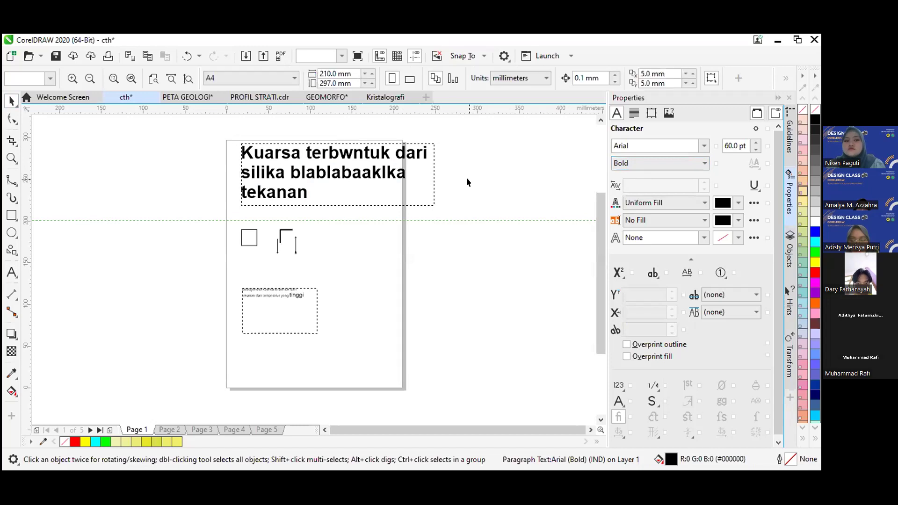
click(411, 169)
mouse_move(413, 176)
mouse_down()
mouse_move(385, 174)
mouse_move(404, 173)
mouse_up()
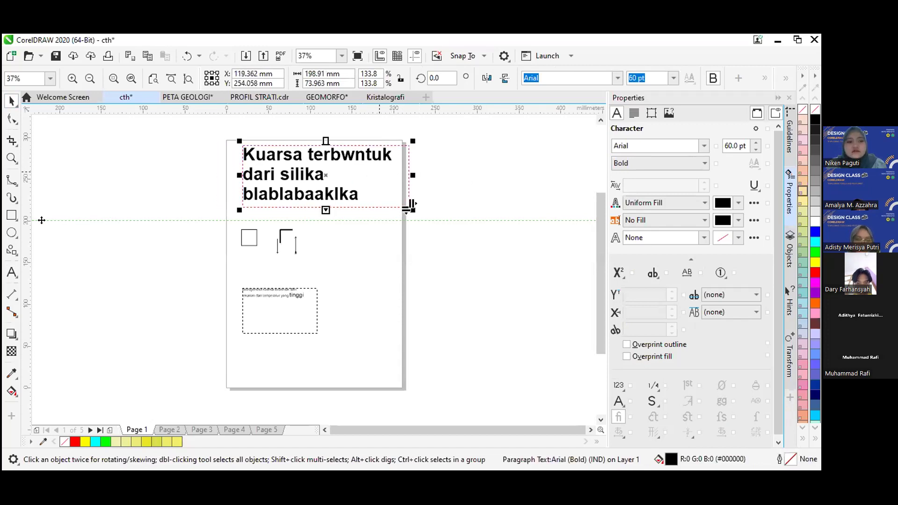
click(12, 275)
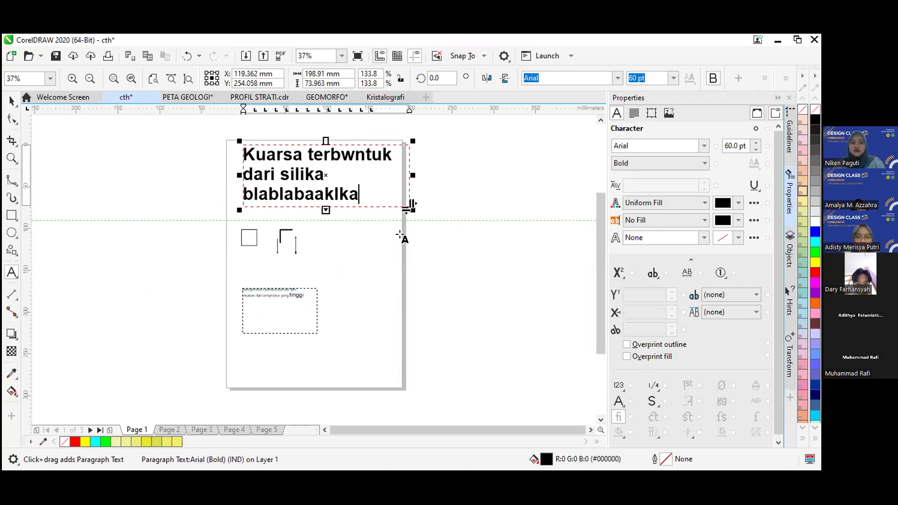
- Create artistic text reading "kuarsa merupaka kelompok" in the open area above and beside the small paragraph frame
click(317, 260)
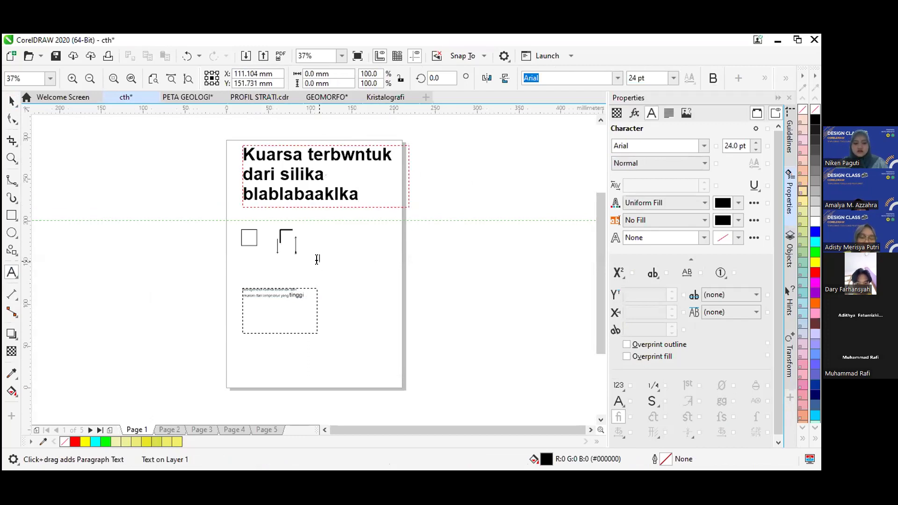
click(317, 260)
text(kuarsa)
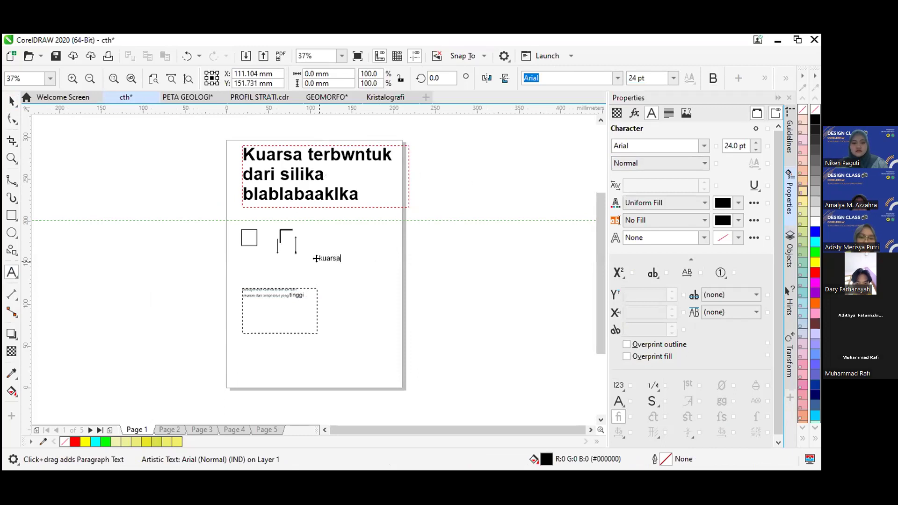
text( merupaka kelompok)
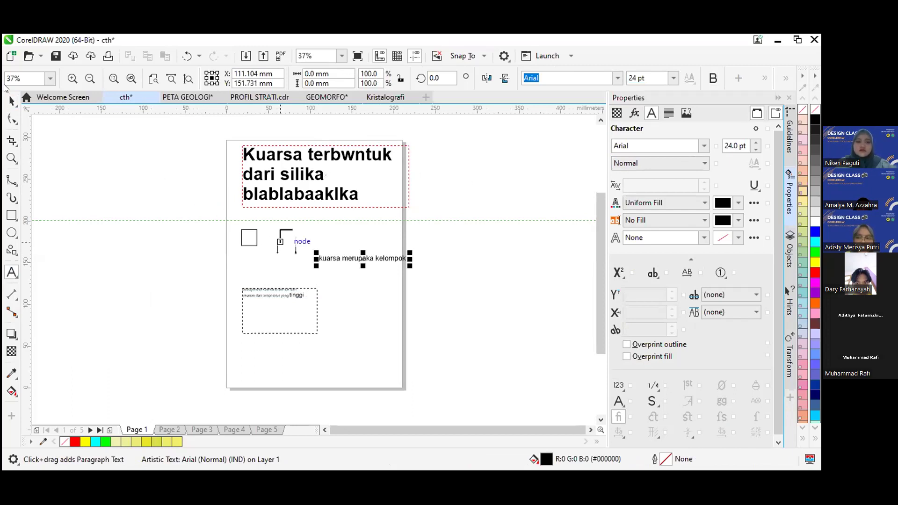
- Append " hahajajajaljsla" to the end of the artistic text line and select it as an object
double_click(358, 256)
click(357, 253)
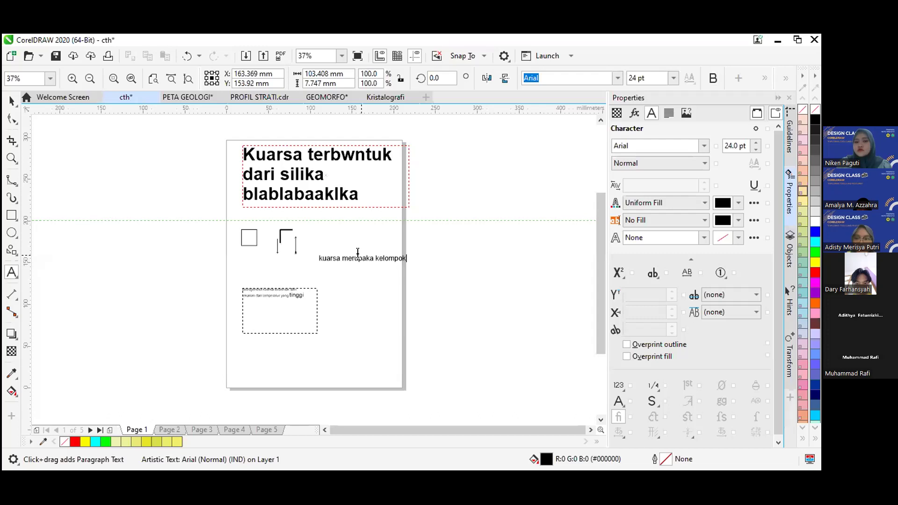
text(haha)
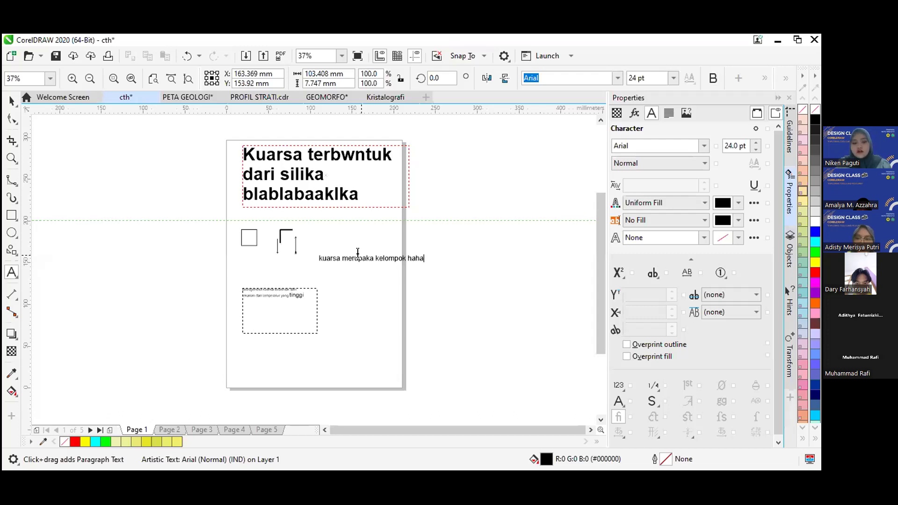
text(jajajaljsla)
click(10, 100)
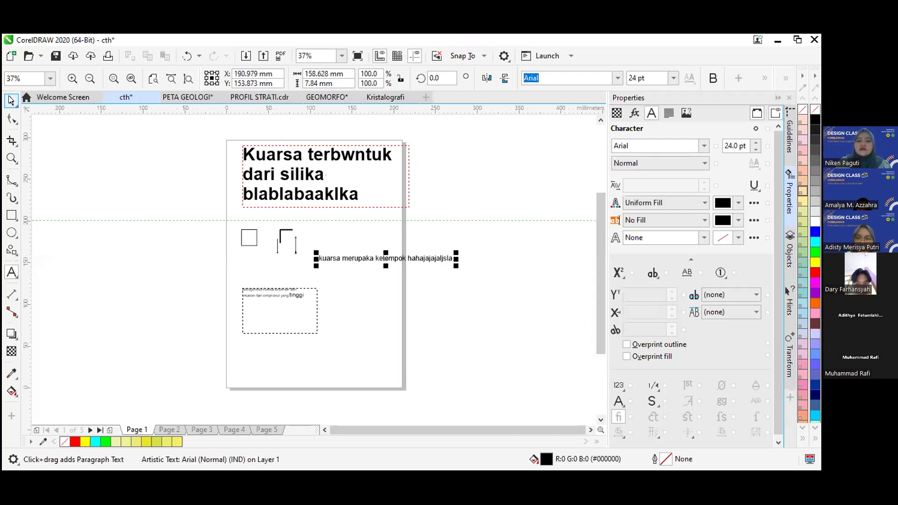
- Move the artistic text back inside the page and add two more lines reading "hahaakaja" and "jajajaa"
drag(435, 255, 368, 263)
double_click(368, 263)
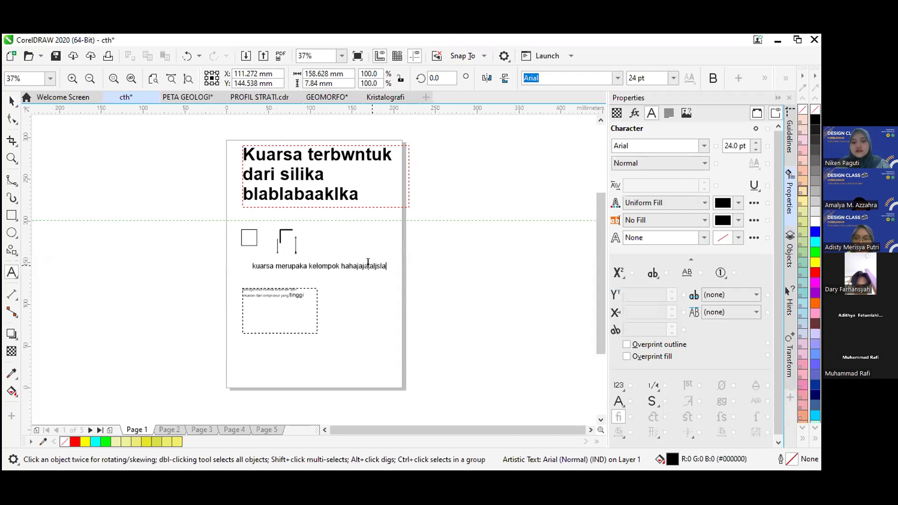
key(Return)
text(hahaakaja)
key(Return)
text(jajajaa)
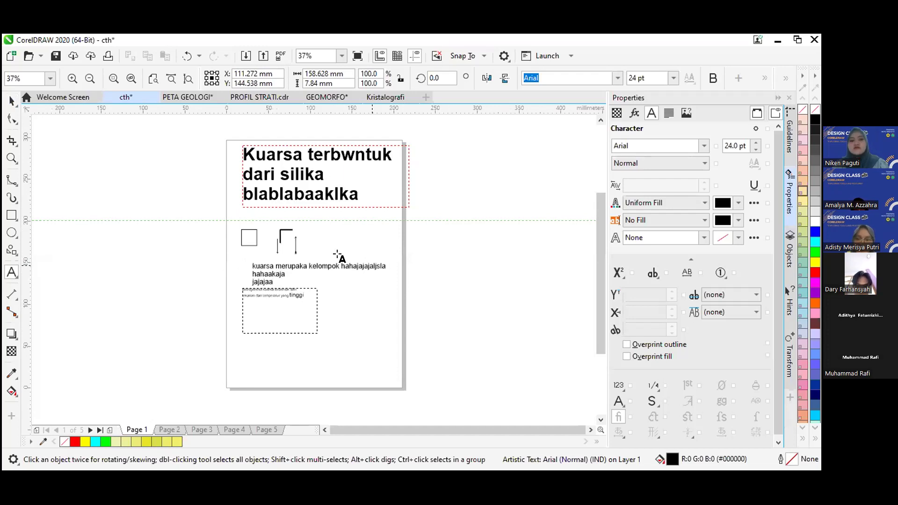
key(Escape)
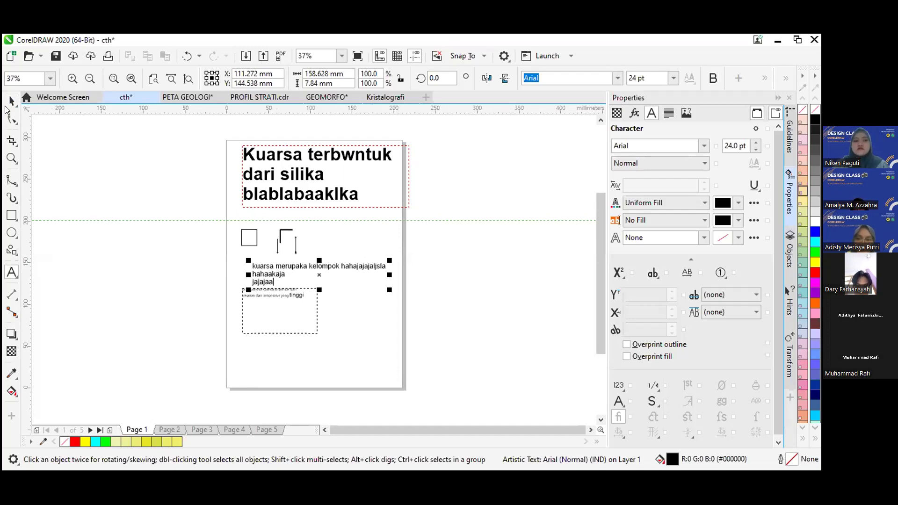
- Move the artistic text up beside the small shapes and widen the bold paragraph frame to about 330 mm
click(9, 99)
drag(292, 269, 364, 242)
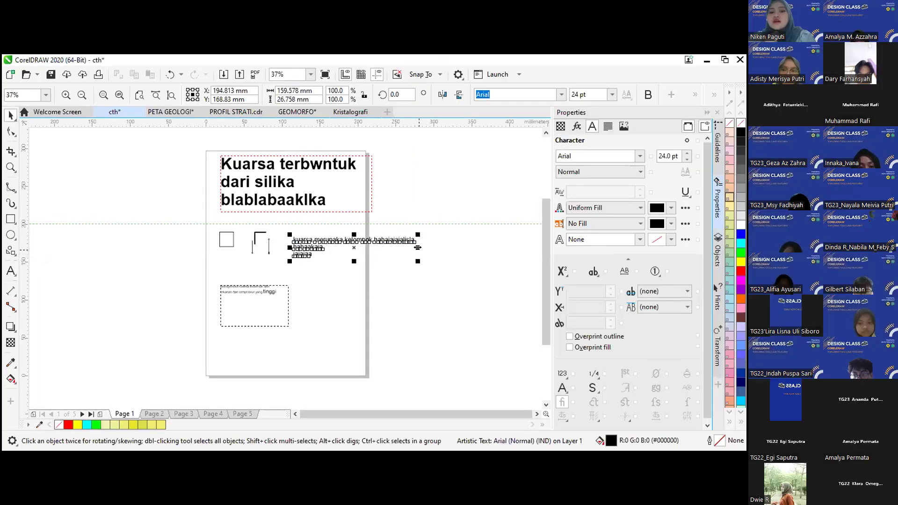
click(350, 187)
drag(372, 183, 471, 201)
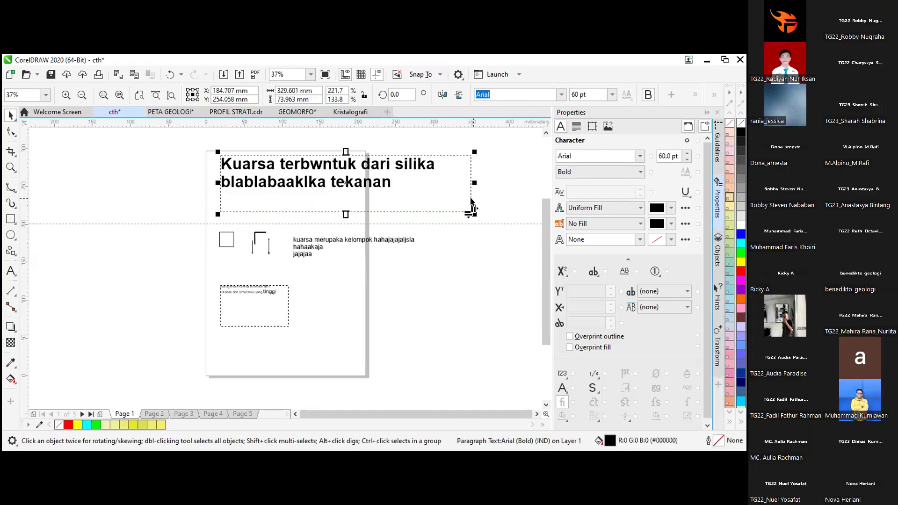
- Stretch the three-line artistic text to about 194 mm wide and 48 mm high
click(379, 245)
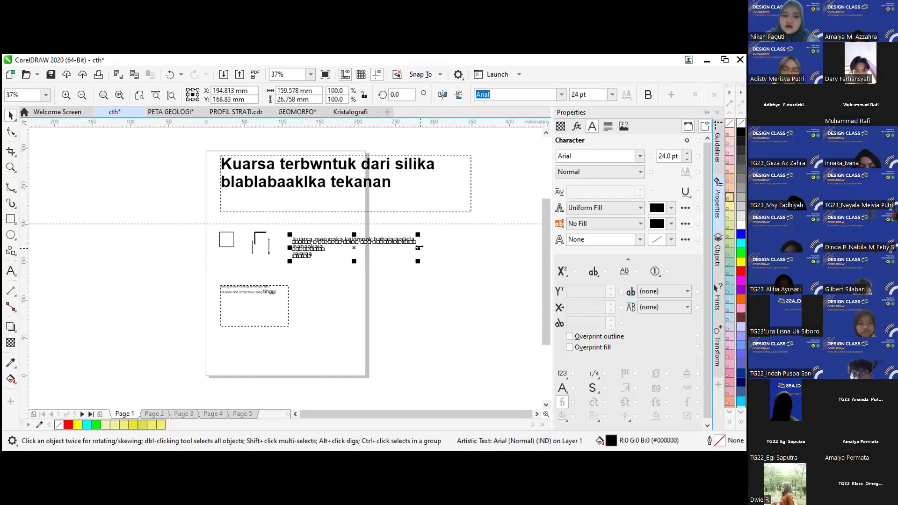
drag(418, 248, 488, 246)
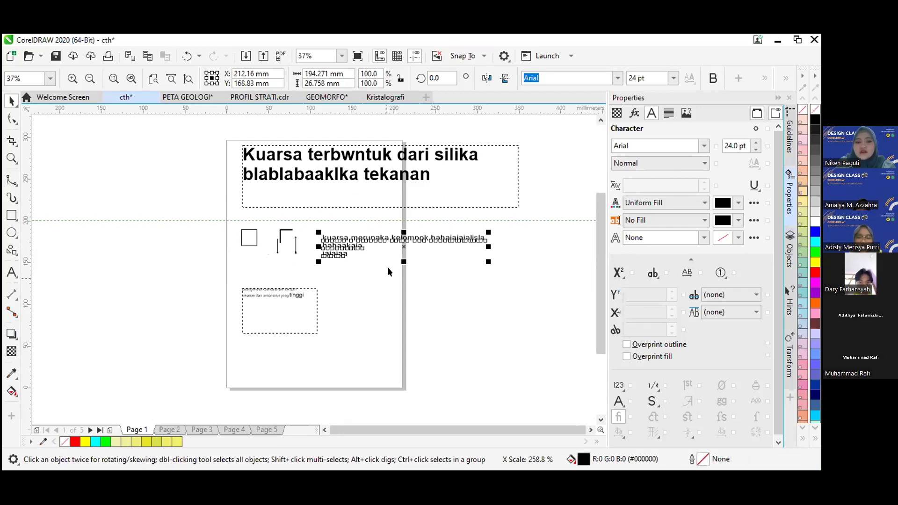
drag(406, 261, 403, 280)
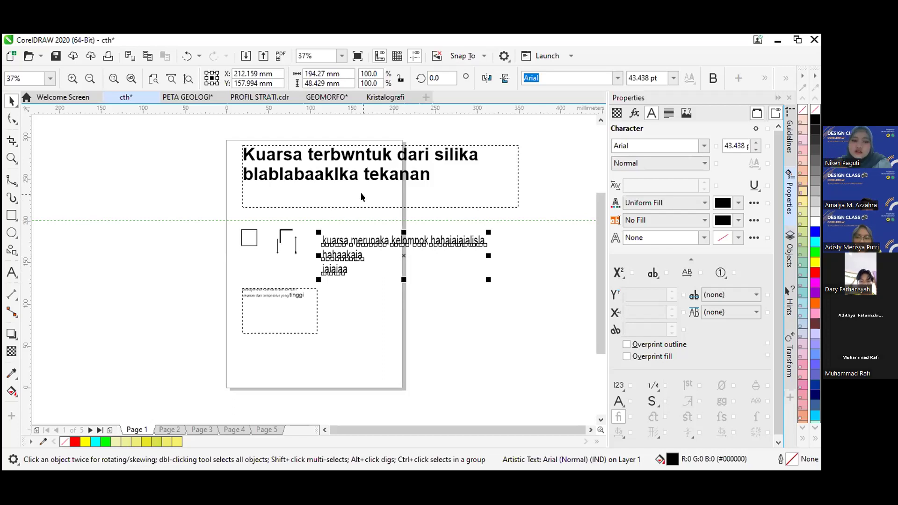
- Inspect the "Tinggi" legend label in the PETA GEOLOGI document as an artistic text example and return to the cth document
click(334, 95)
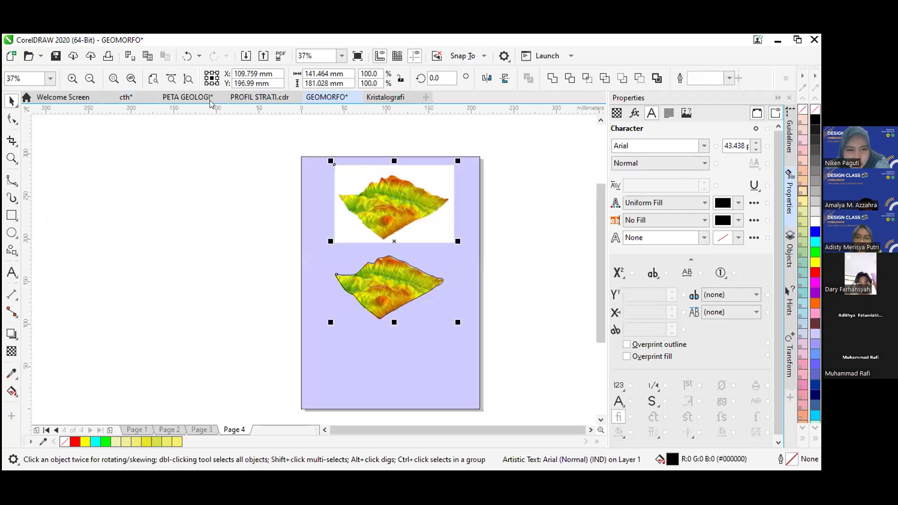
click(210, 100)
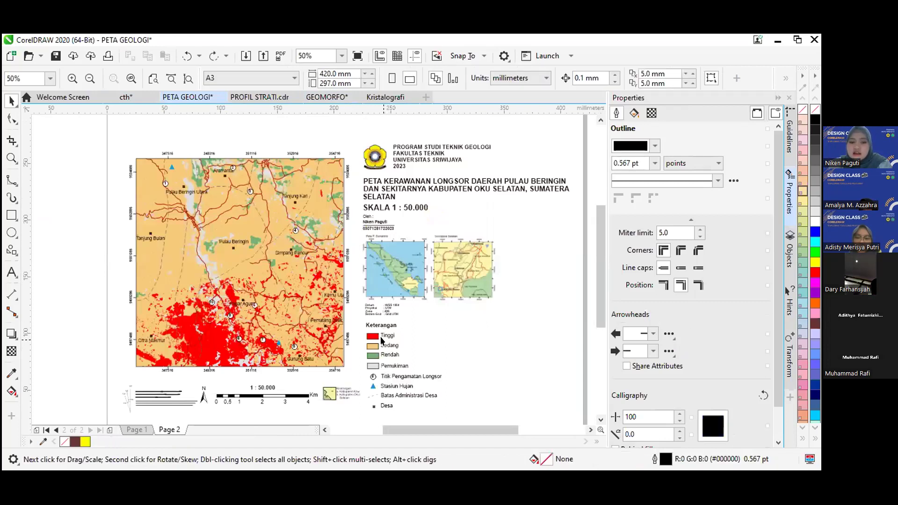
click(388, 338)
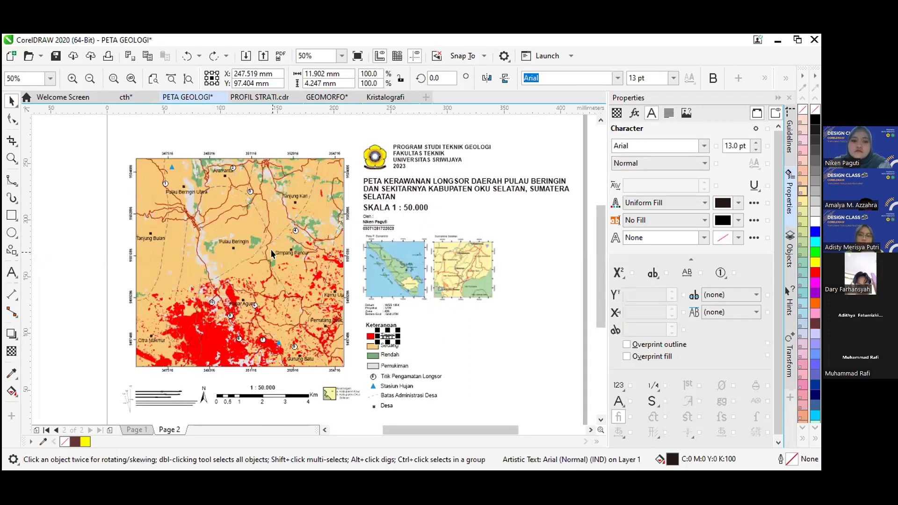
click(125, 97)
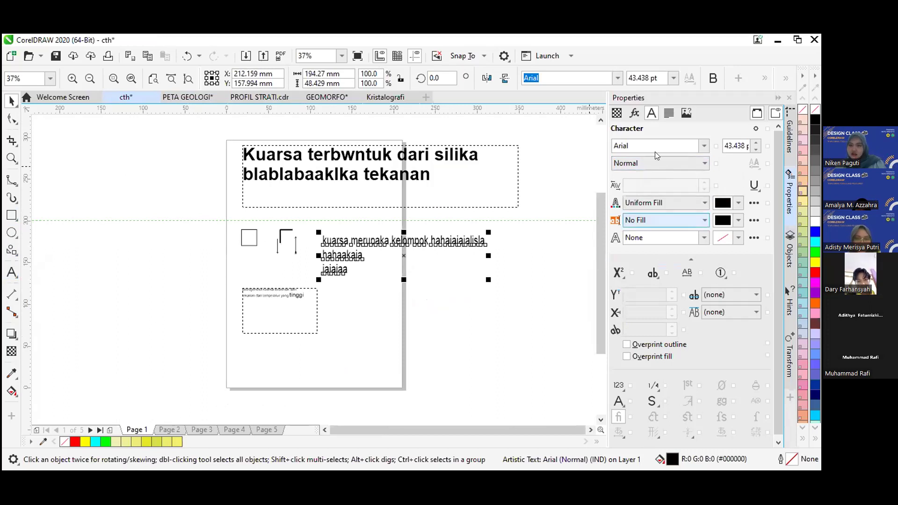
- Try line spacings of 600% and 60% on the artistic text, and set the line spacing to 160%
click(669, 114)
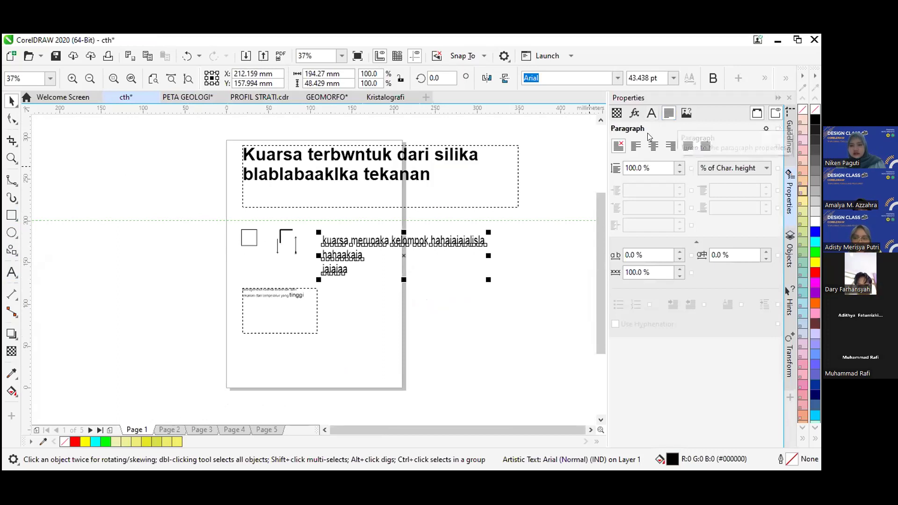
click(690, 241)
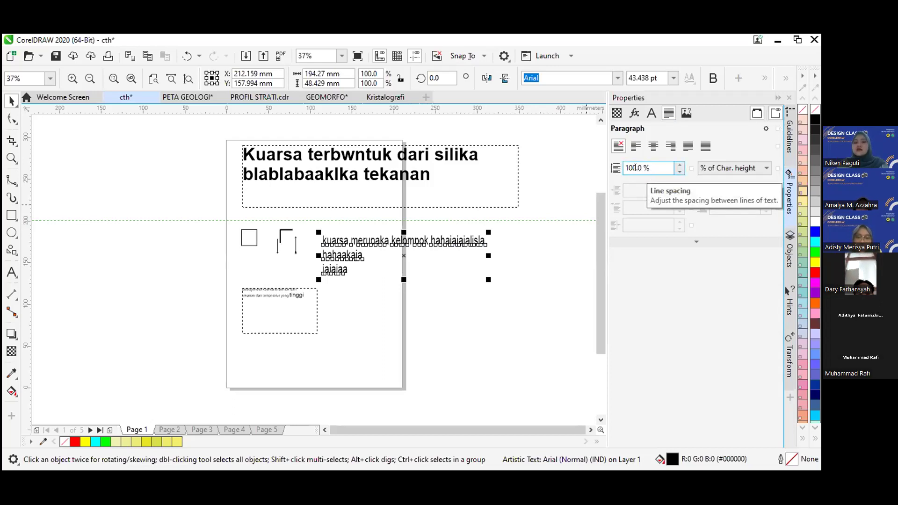
drag(632, 167, 619, 169)
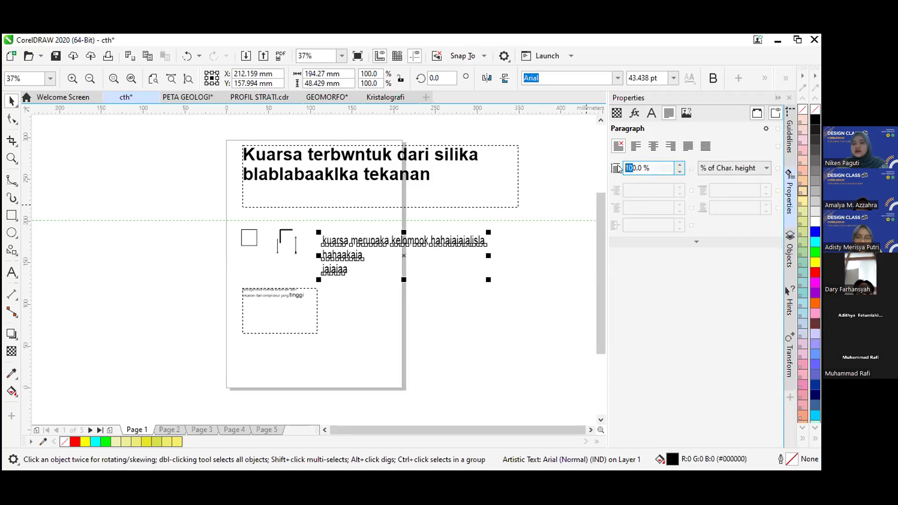
text(60)
key(Return)
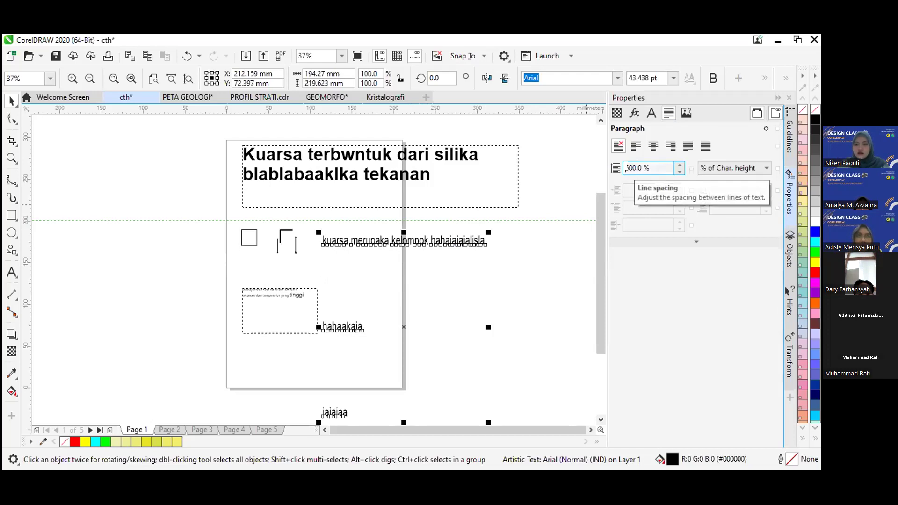
key(Delete)
key(Return)
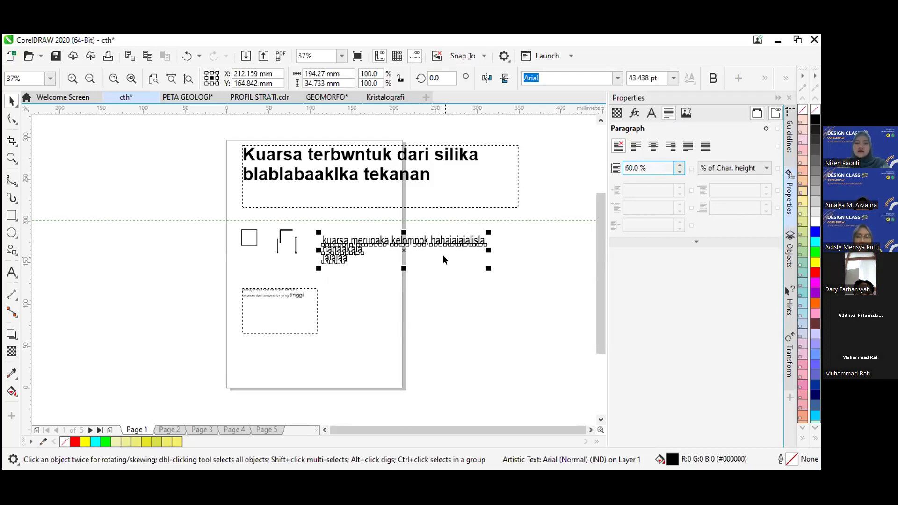
text(1)
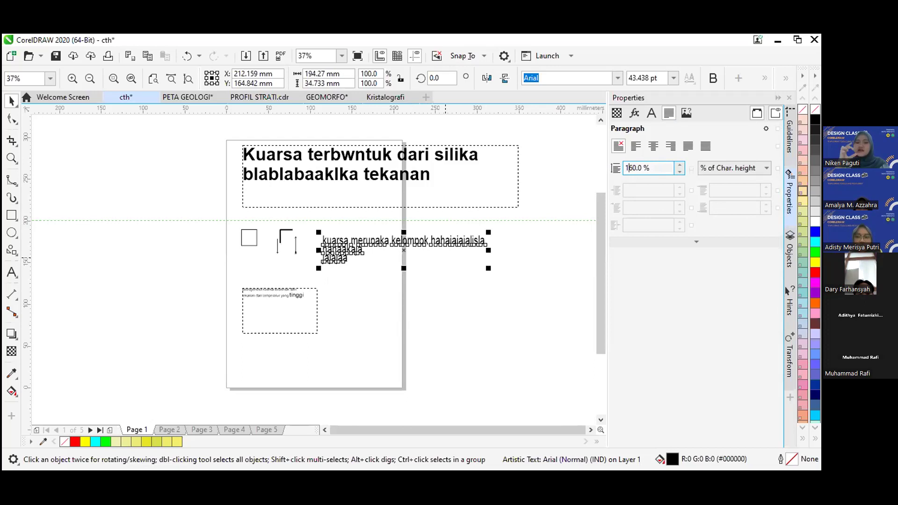
key(Return)
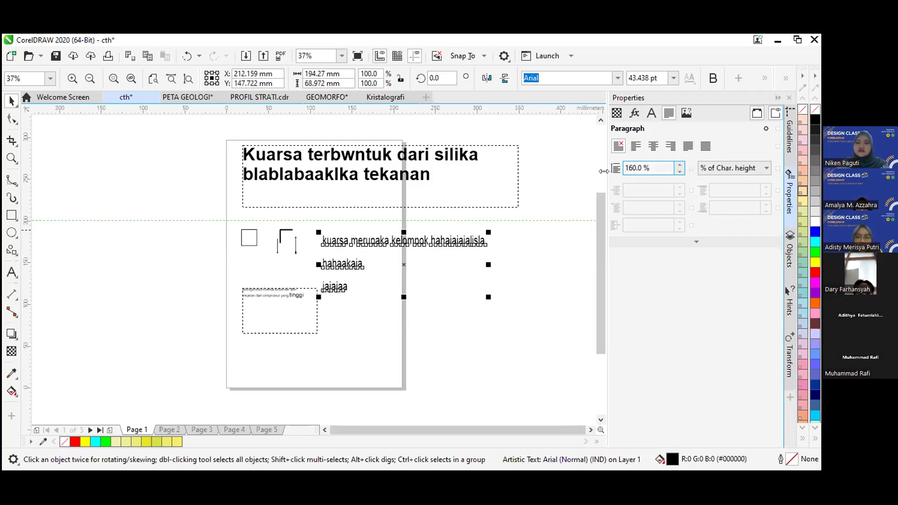
drag(629, 168, 644, 167)
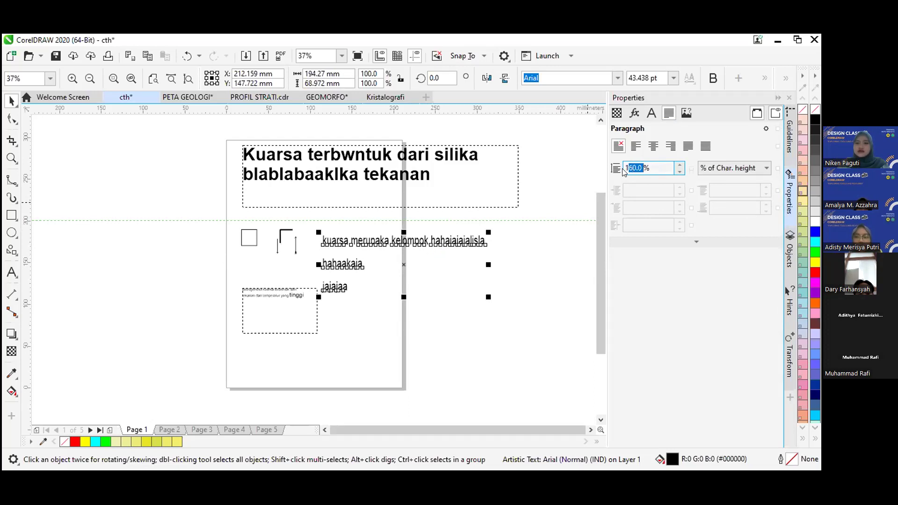
click(650, 166)
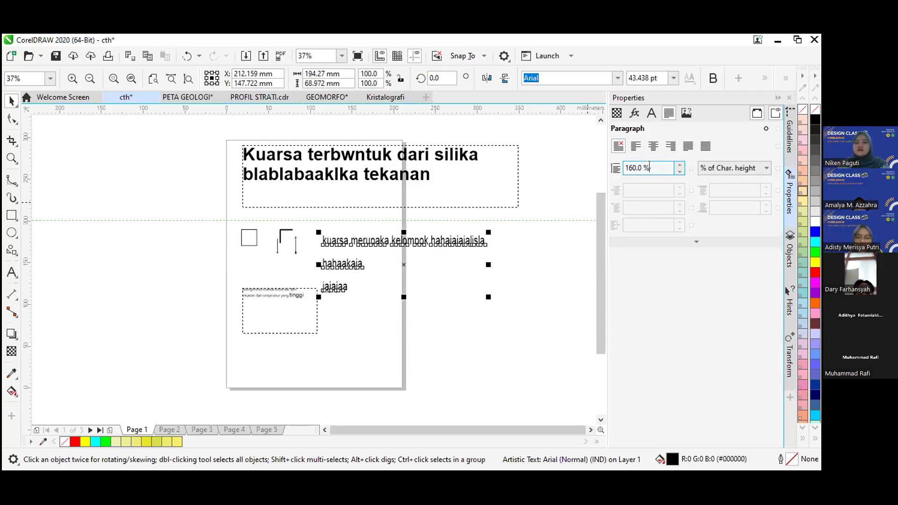
- Show the additional paragraph spacing settings and set the artistic text's word spacing to 180%
click(695, 242)
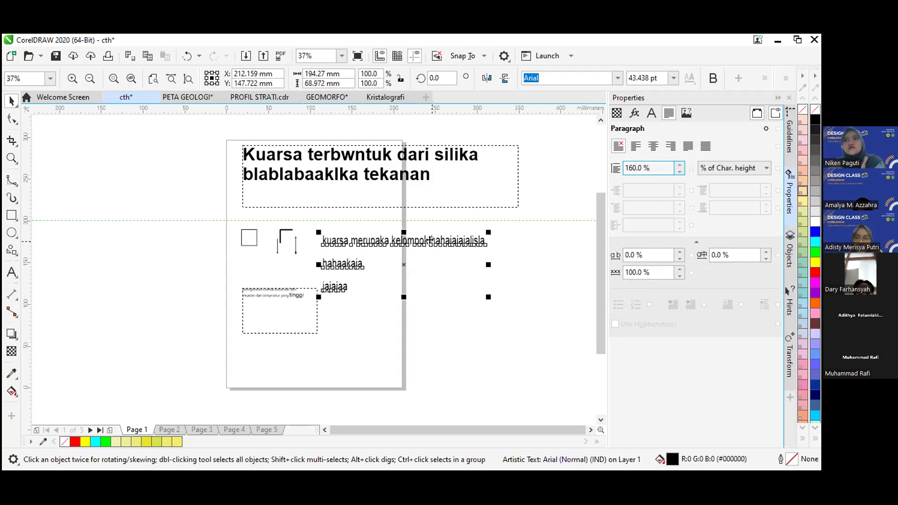
click(631, 271)
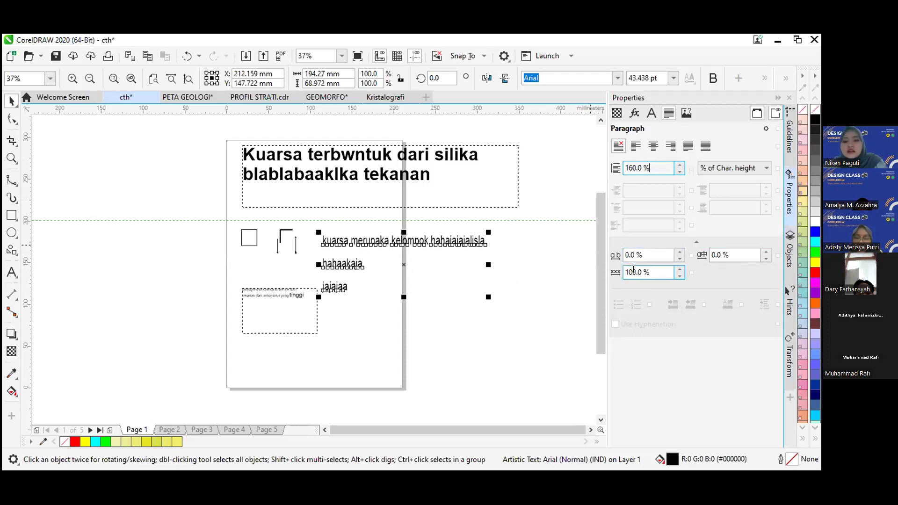
drag(631, 271, 620, 274)
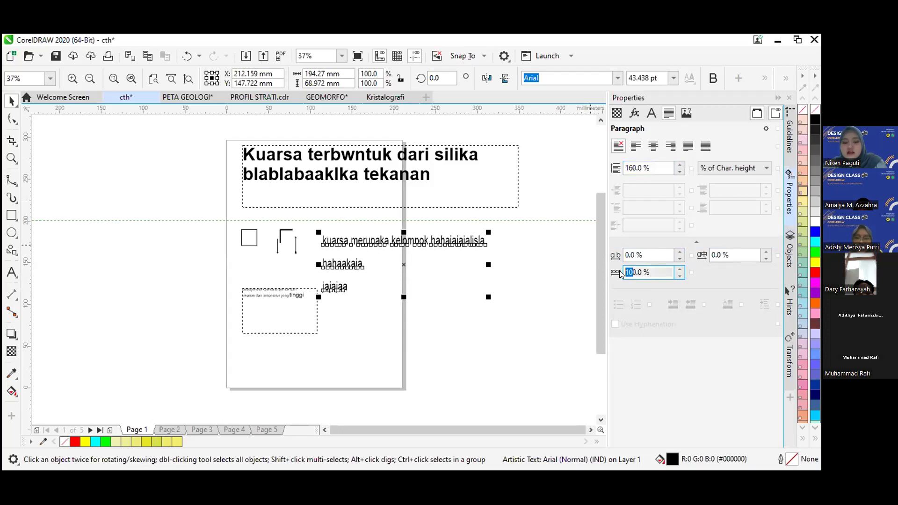
text(18)
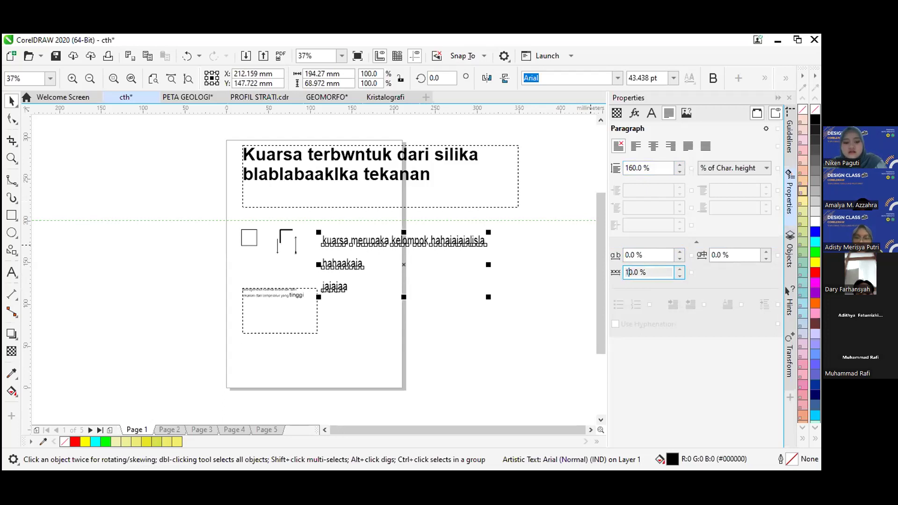
key(Return)
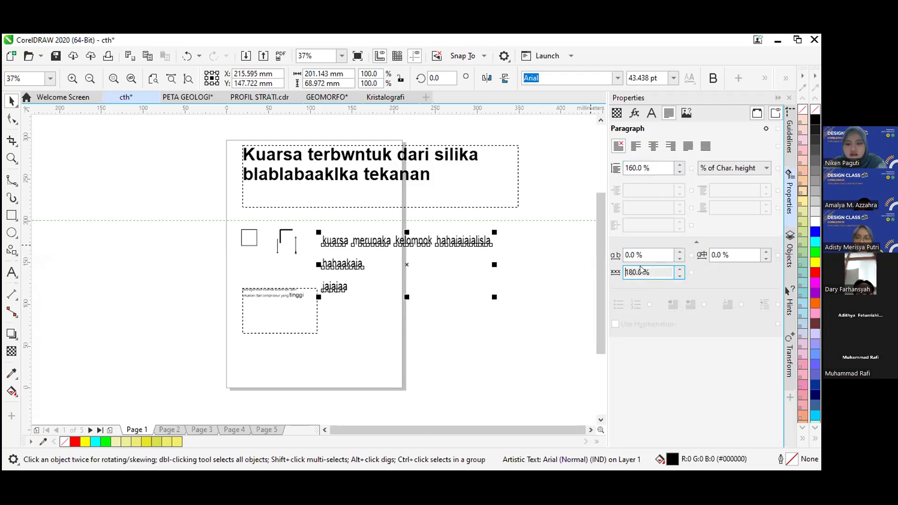
- Try a word spacing of 300% on the artistic text and raise it to 600%
key(Delete)
key(Delete)
text(3)
text(0)
key(Return)
key(BackSpace)
text(6)
key(Return)
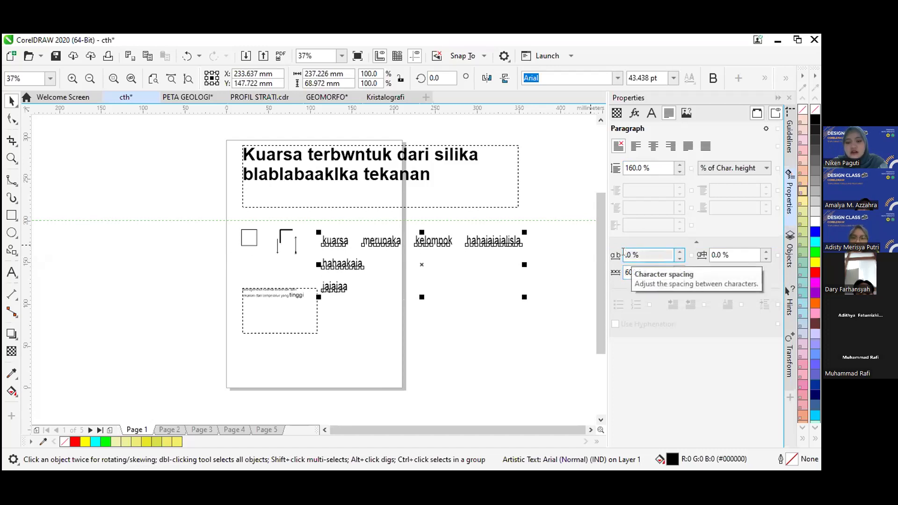
- Try character spacings of 60% and 160% on the artistic text
text(6)
key(Return)
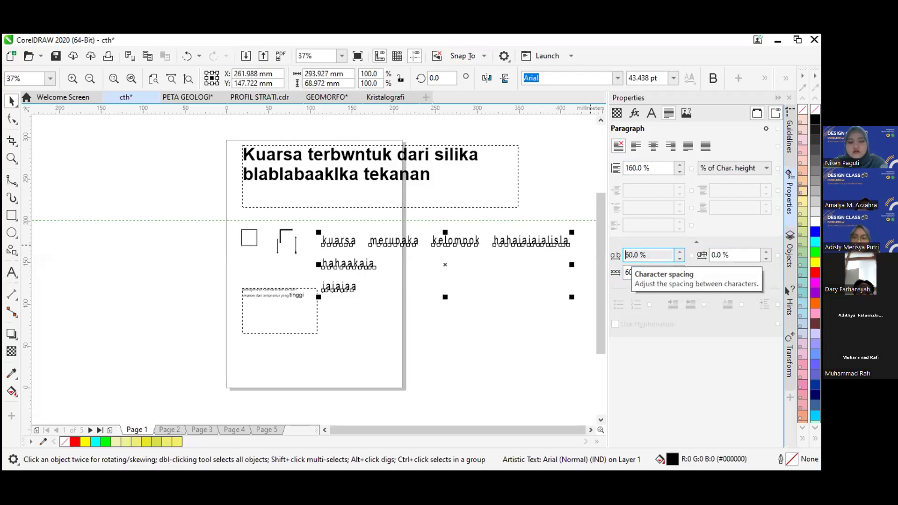
text(1)
key(Return)
key(BackSpace)
key(BackSpace)
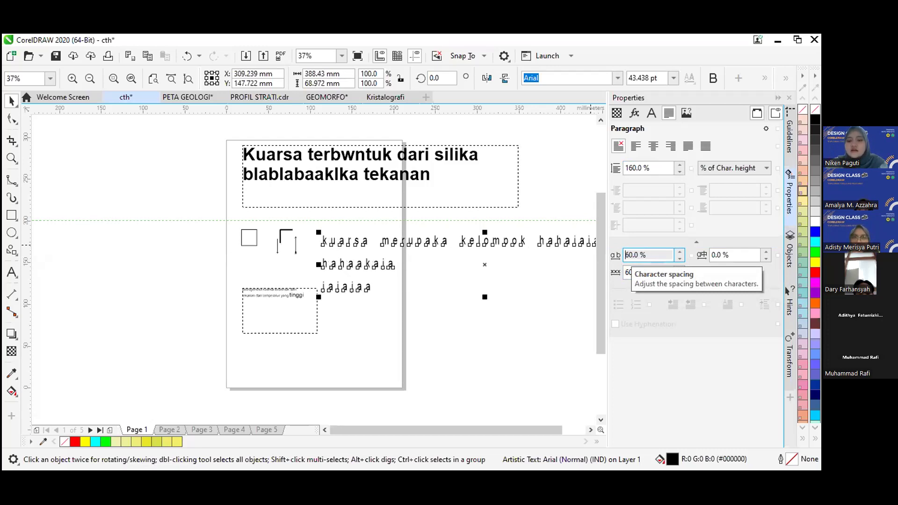
- Set the artistic text's character spacing to 10% and deselect the text
text(3)
key(Return)
key(BackSpace)
text(1)
key(Return)
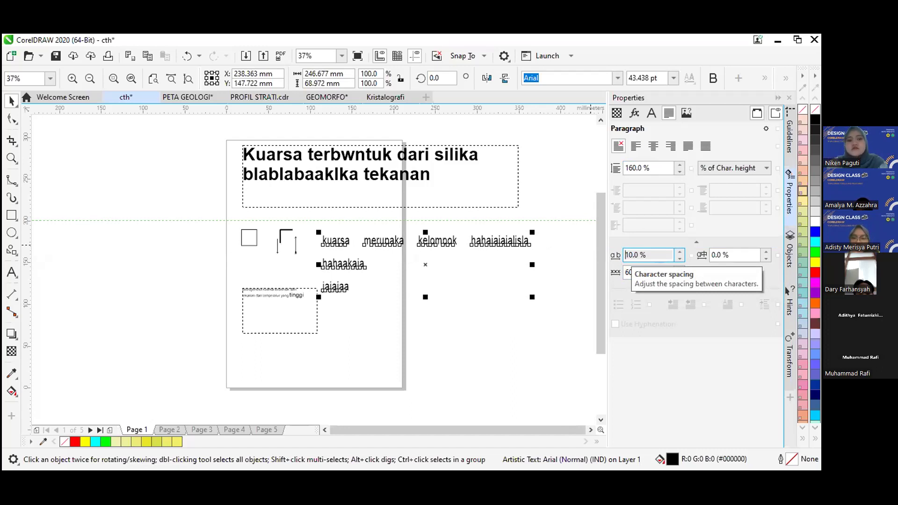
click(392, 383)
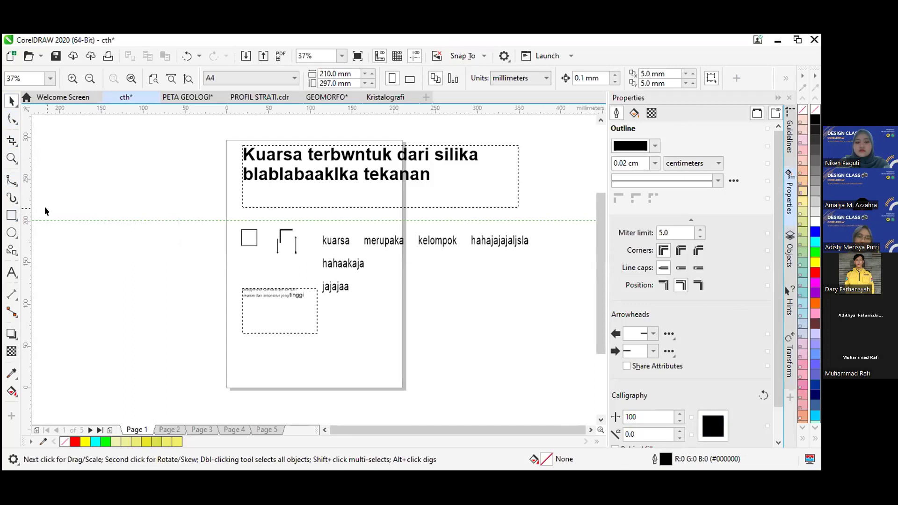
- Show the existing second page, return to page 1 and add a blank page directly after it
key(Page_Down)
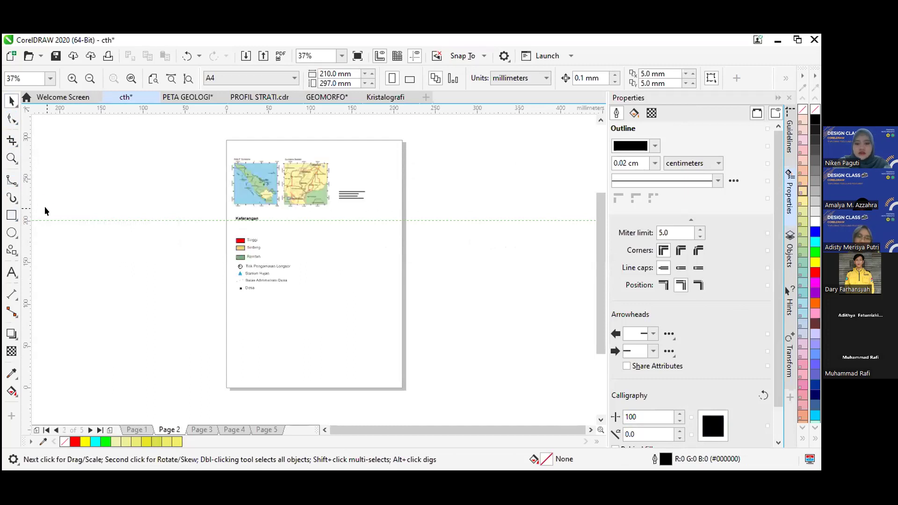
key(Page_Up)
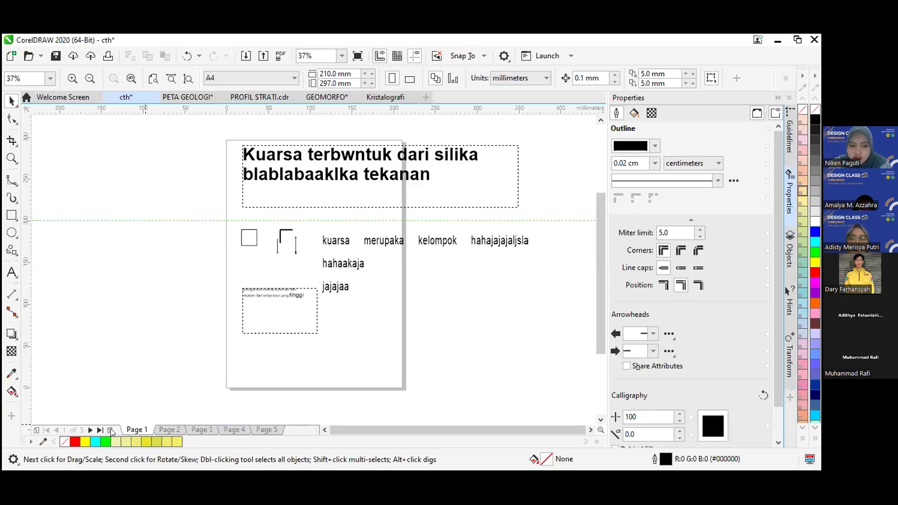
click(111, 430)
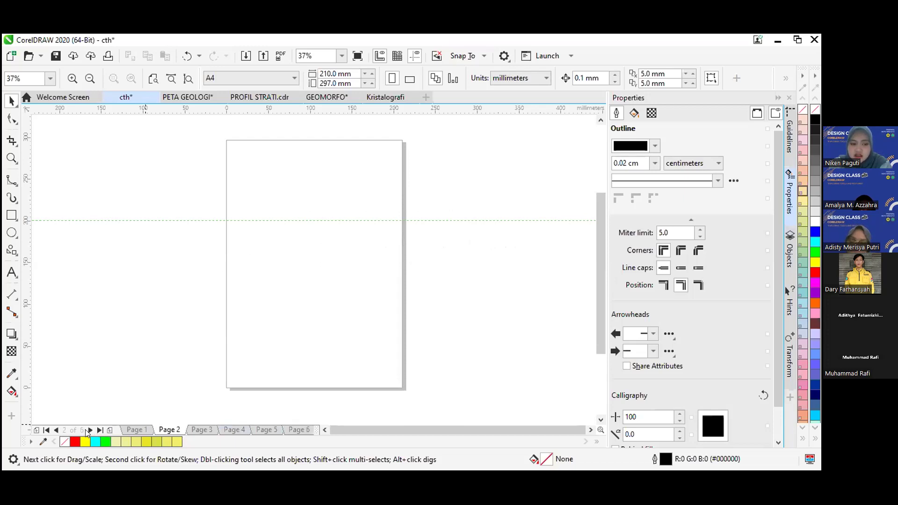
- Browse forward through the document's pages to page 6 and back to page 1
click(89, 430)
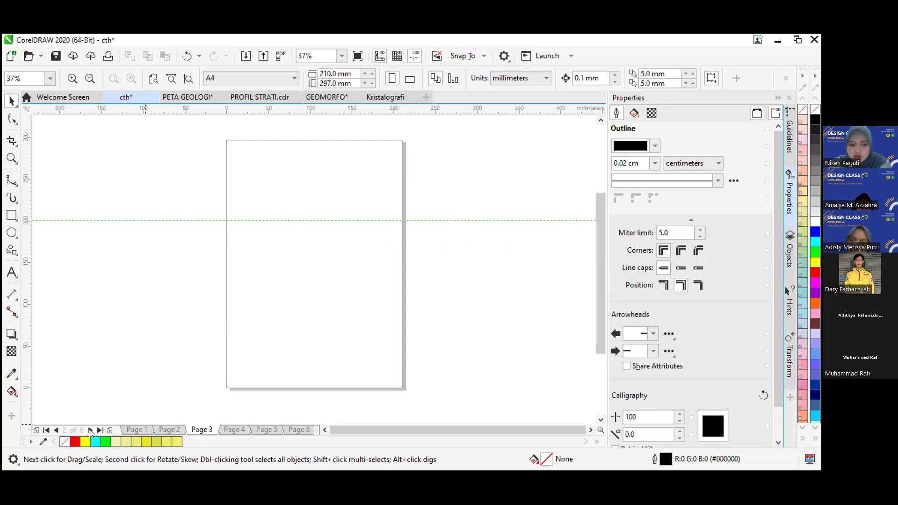
click(89, 429)
click(90, 430)
click(89, 429)
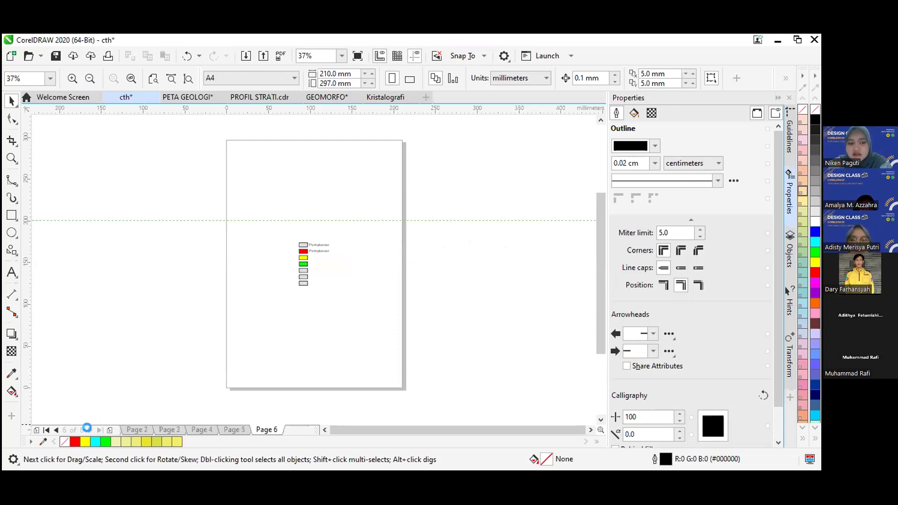
click(57, 429)
click(56, 429)
click(56, 430)
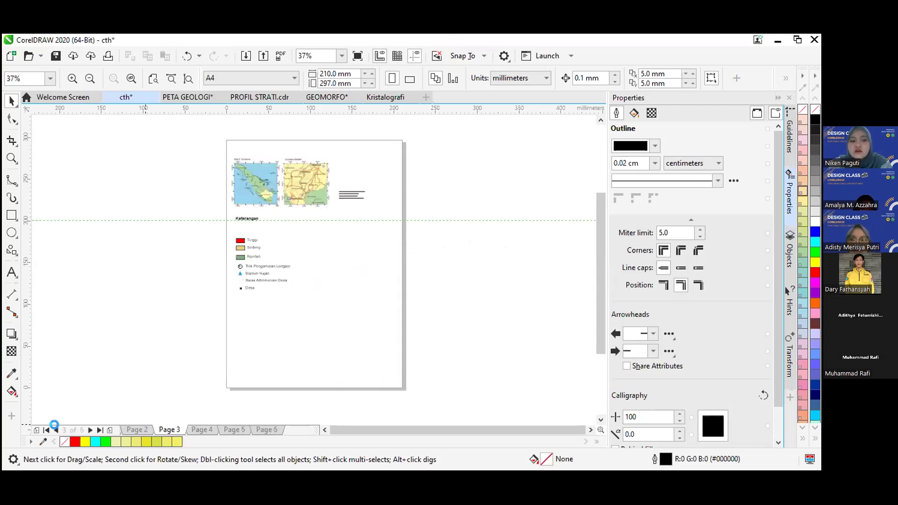
click(57, 430)
click(57, 430)
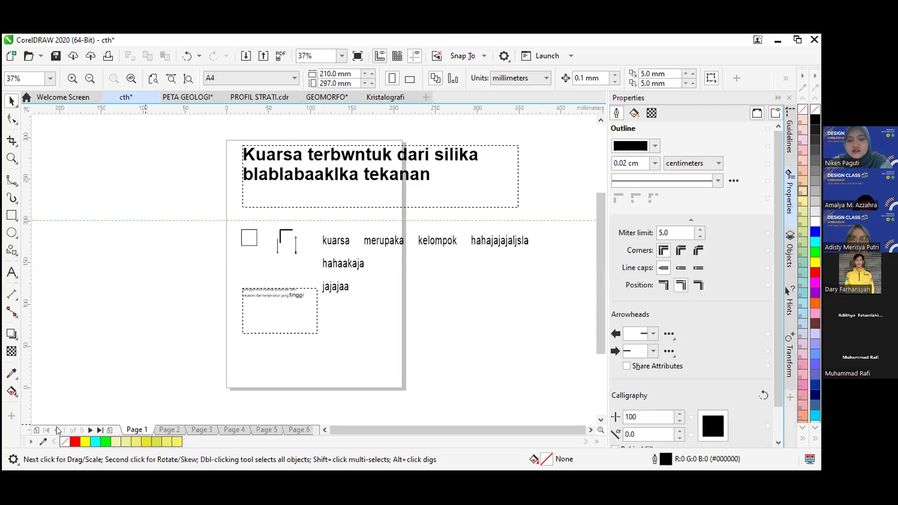
- Move back and forth between the first pages and go to the blank page 2
key(Page_Down)
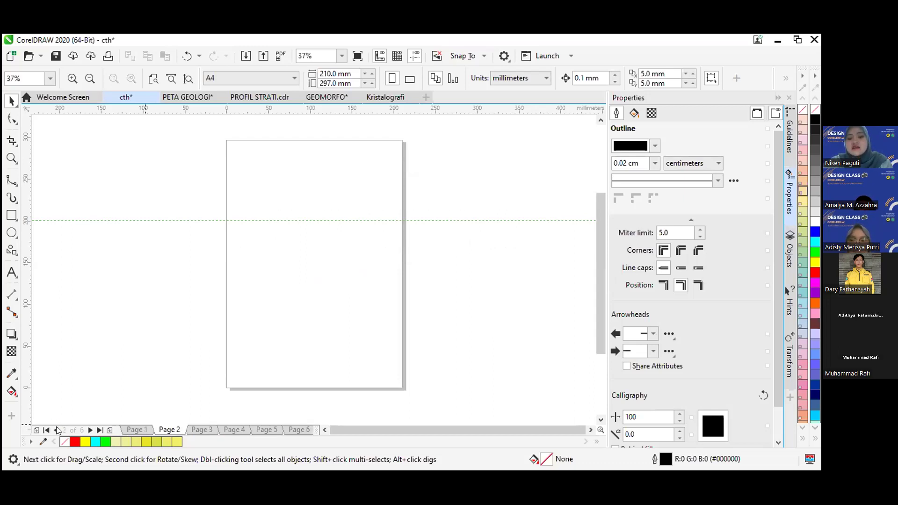
key(Page_Down)
key(Page_Down)
click(57, 430)
click(57, 430)
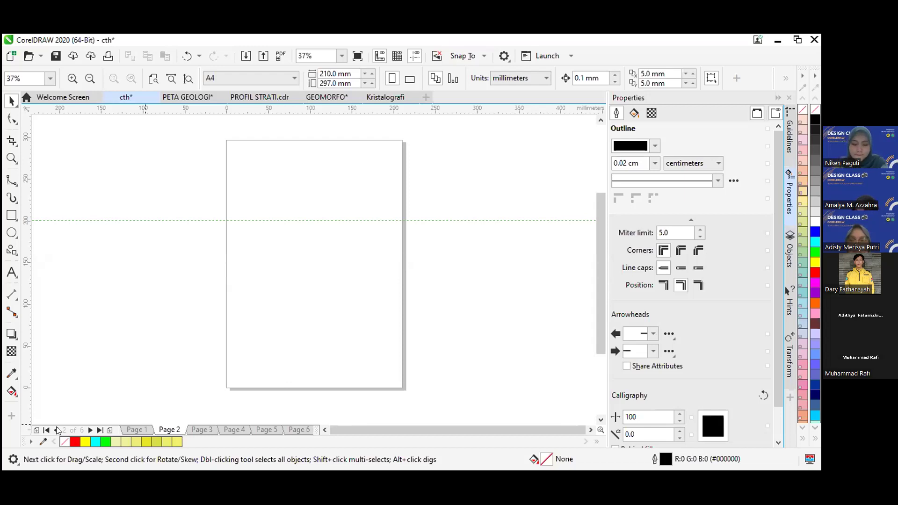
click(57, 429)
key(Page_Down)
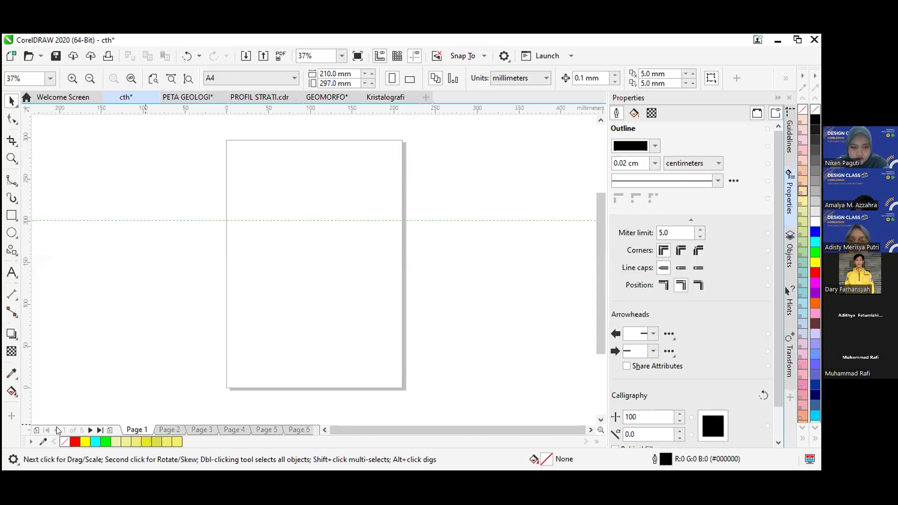
click(57, 429)
key(Page_Down)
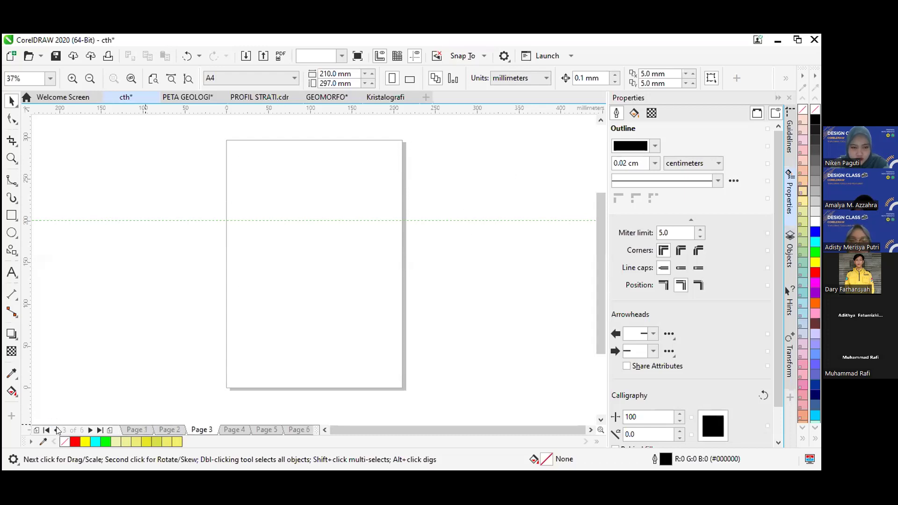
- Draw a looping Freehand curve across page 2 and past its edges, about 352 × 323 mm overall
click(16, 186)
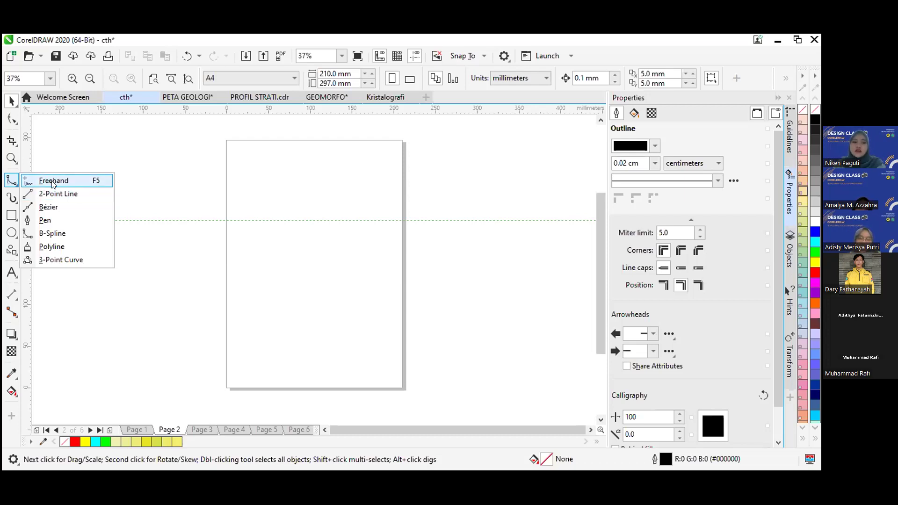
click(80, 181)
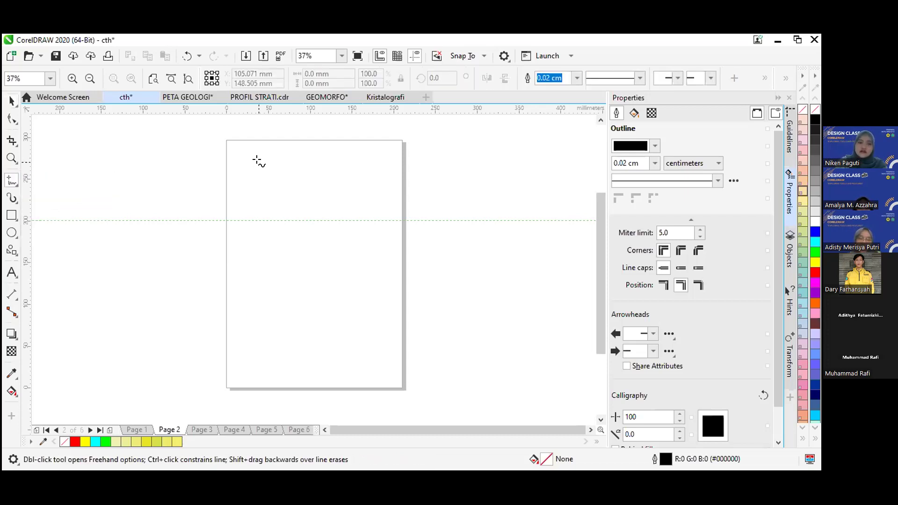
mouse_move(258, 161)
mouse_down()
mouse_move(305, 155)
mouse_move(320, 172)
mouse_move(295, 193)
mouse_move(308, 236)
mouse_move(353, 235)
mouse_move(358, 263)
mouse_move(280, 283)
mouse_move(280, 313)
mouse_move(336, 314)
mouse_move(291, 341)
mouse_move(334, 356)
mouse_move(329, 382)
mouse_move(286, 423)
mouse_move(249, 398)
mouse_move(232, 342)
mouse_move(239, 280)
mouse_move(176, 255)
mouse_move(220, 311)
mouse_move(210, 221)
mouse_move(155, 173)
mouse_move(271, 223)
mouse_move(212, 237)
mouse_move(338, 192)
mouse_move(447, 185)
mouse_move(401, 161)
mouse_move(345, 202)
mouse_up()
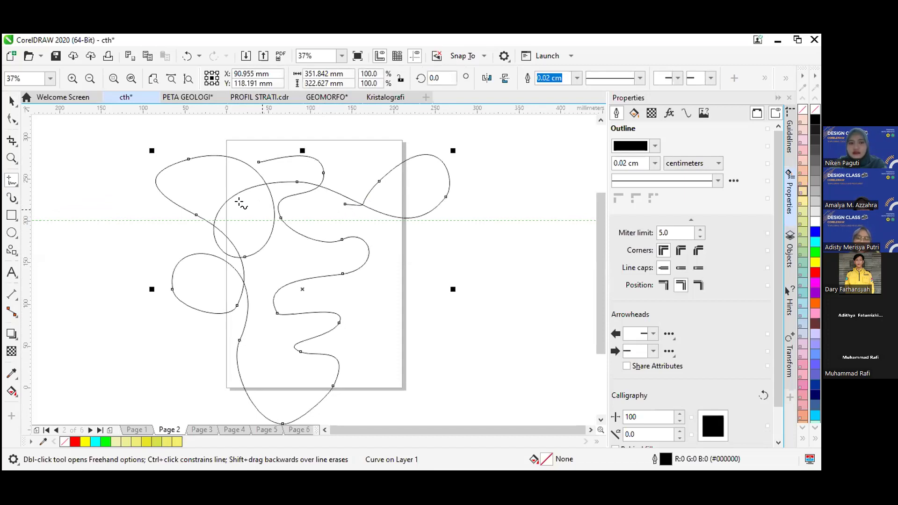
- Draw two looping curves to the right of the page with the Polyline tool, about 189 × 187 mm and 121 × 59 mm
click(16, 187)
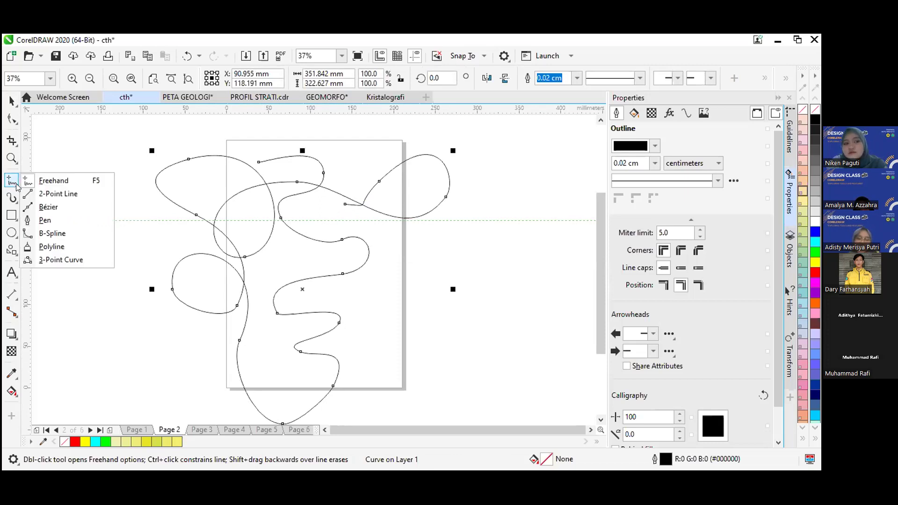
click(16, 203)
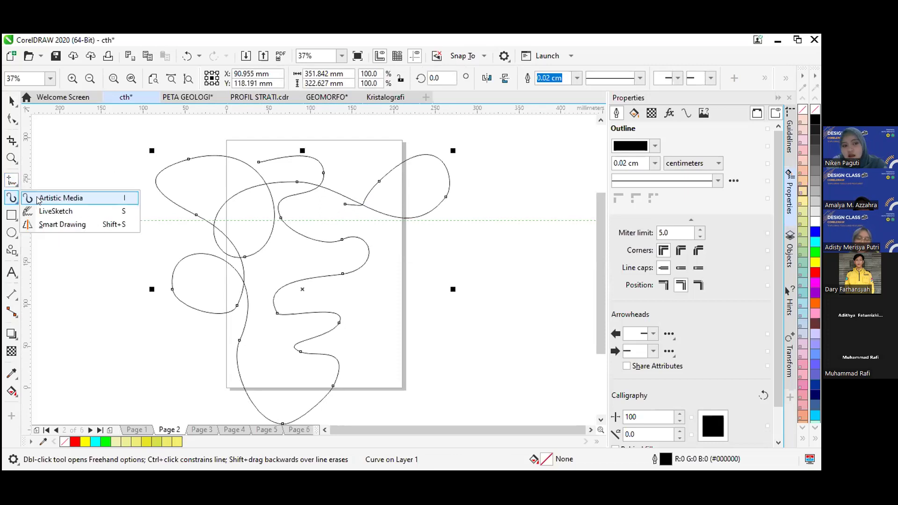
click(16, 183)
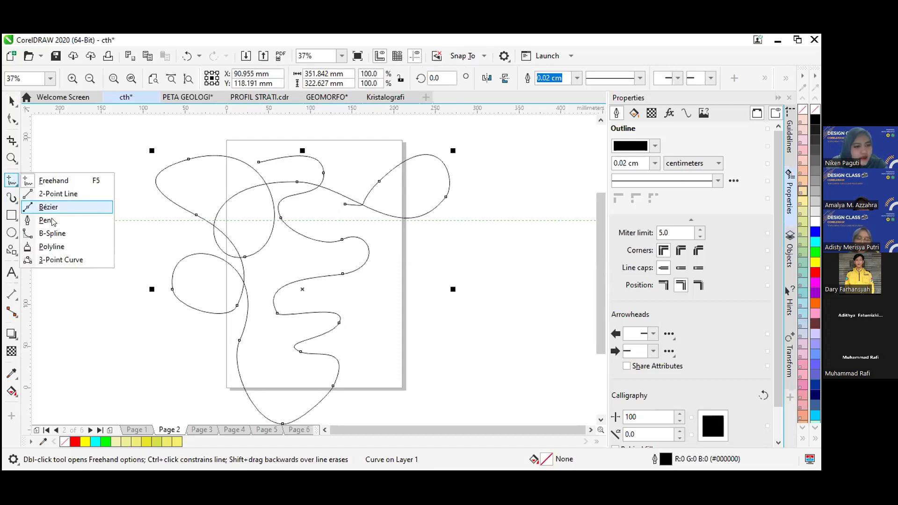
click(52, 246)
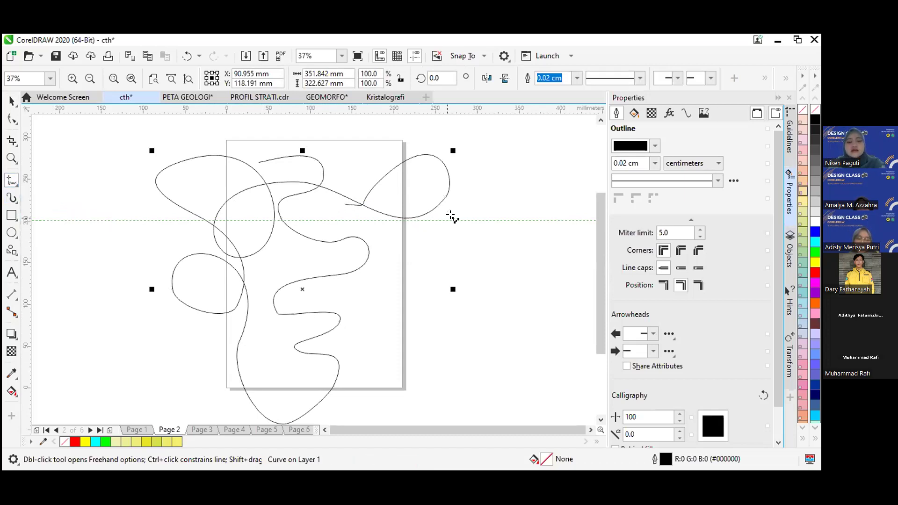
mouse_move(504, 198)
mouse_down()
mouse_move(474, 235)
mouse_move(538, 220)
mouse_move(492, 250)
mouse_move(557, 263)
mouse_move(499, 281)
mouse_move(545, 311)
mouse_move(516, 297)
mouse_move(515, 323)
mouse_move(548, 321)
mouse_move(524, 323)
mouse_move(509, 341)
mouse_move(477, 350)
mouse_move(449, 343)
mouse_move(450, 322)
mouse_move(463, 331)
mouse_move(432, 348)
mouse_move(405, 328)
mouse_move(435, 311)
mouse_move(410, 304)
mouse_move(436, 252)
mouse_up()
double_click(467, 251)
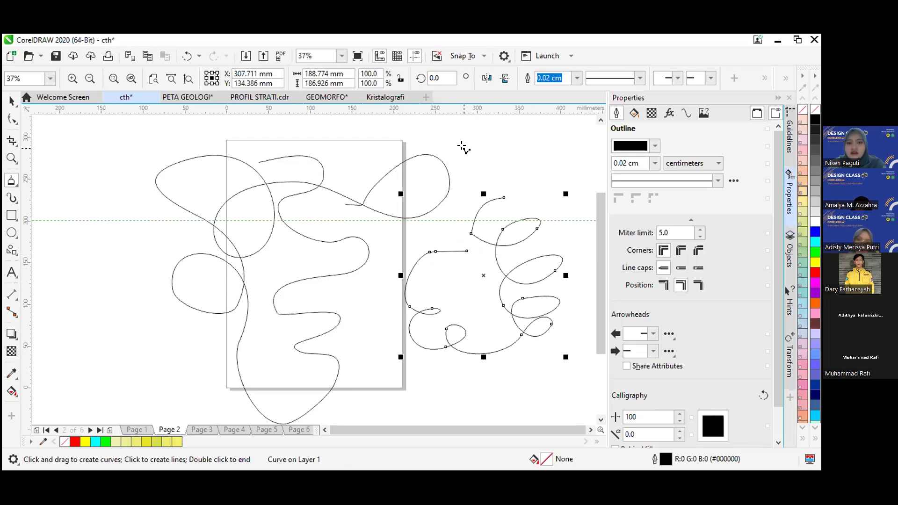
mouse_move(493, 146)
mouse_down()
mouse_move(518, 150)
mouse_move(529, 170)
mouse_move(507, 176)
mouse_move(502, 160)
mouse_move(529, 131)
mouse_move(548, 132)
mouse_move(554, 149)
mouse_move(526, 156)
mouse_move(564, 159)
mouse_up()
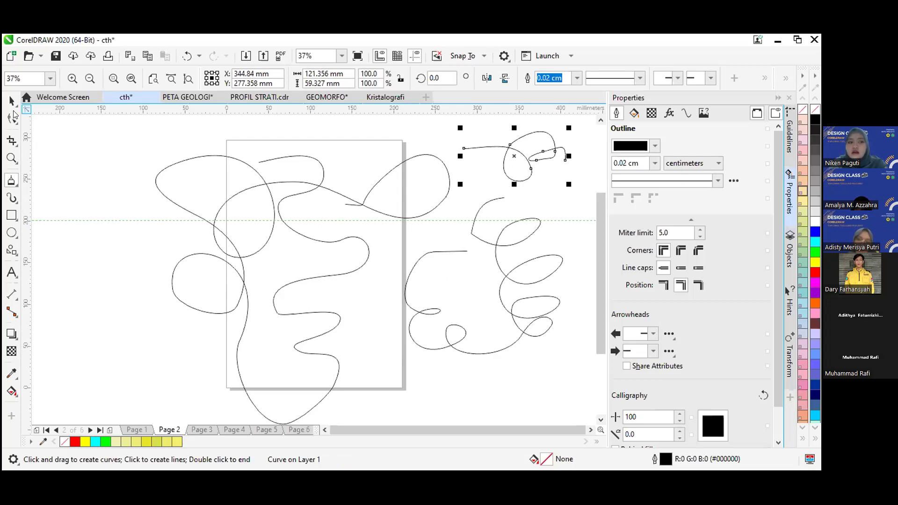
click(11, 102)
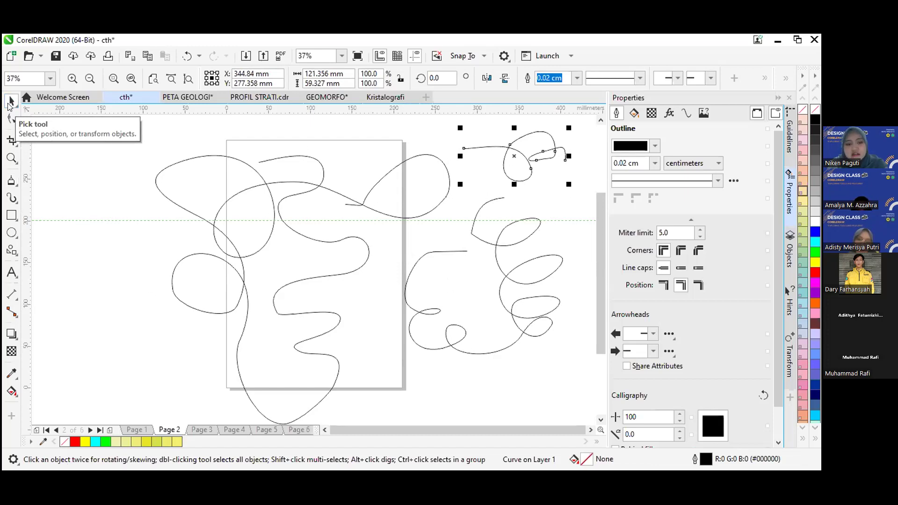
- Select all the practice curves on page 2 and delete them
click(17, 185)
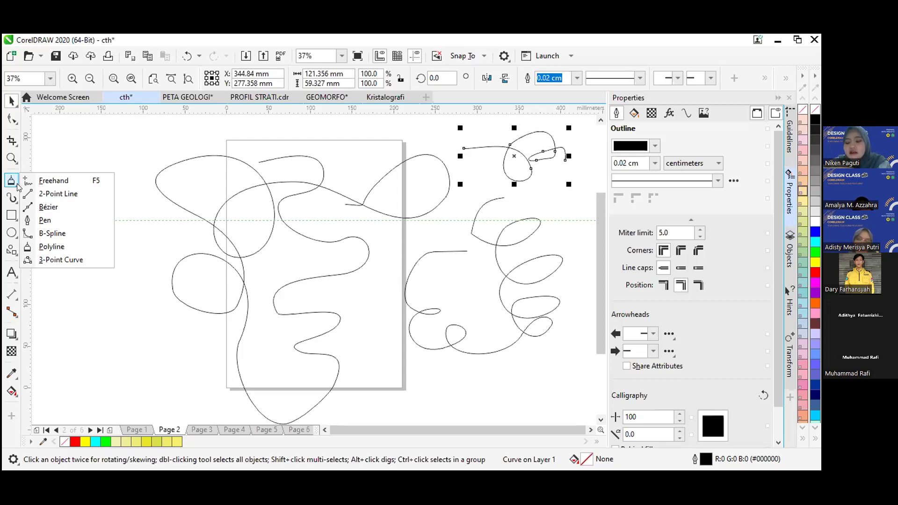
click(167, 226)
key(ctrl+a)
key(Delete)
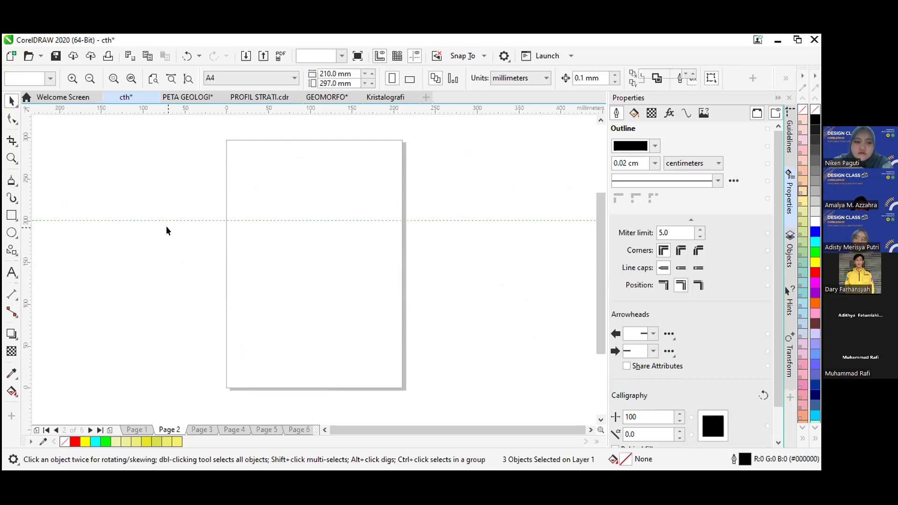
- Start a Bézier curve with an arc left of page 2 and a straight segment ending at the page's left edge
click(17, 186)
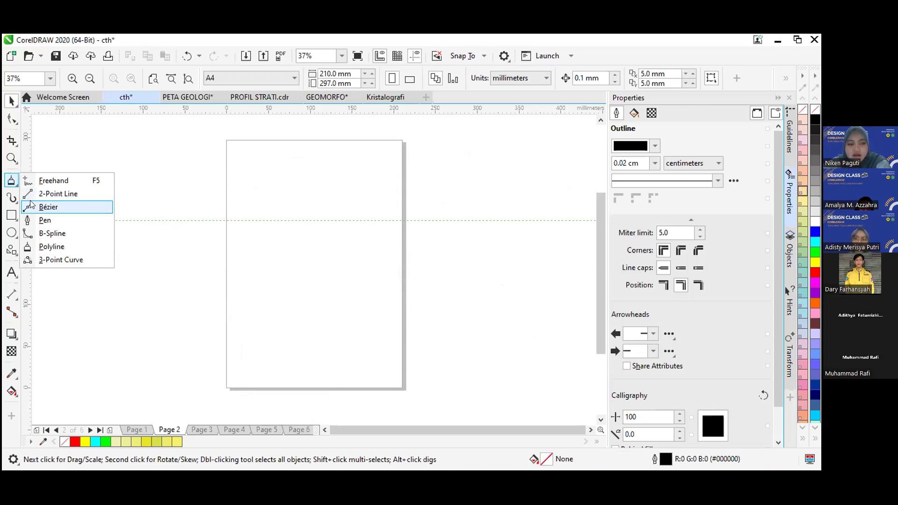
click(31, 204)
drag(141, 185, 180, 205)
click(162, 257)
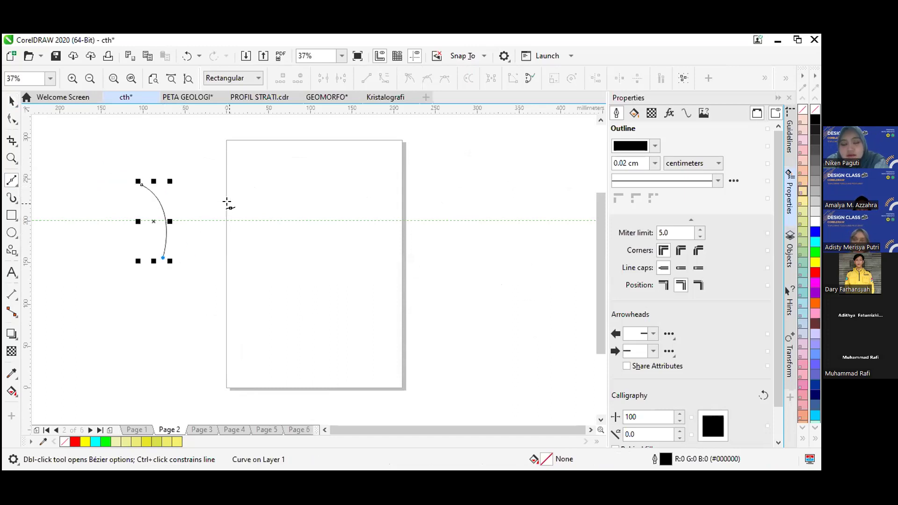
click(228, 203)
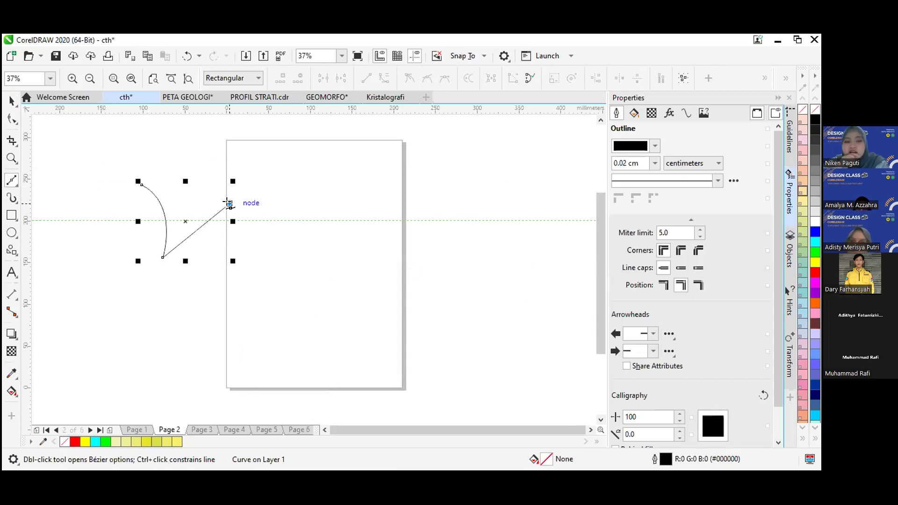
click(228, 202)
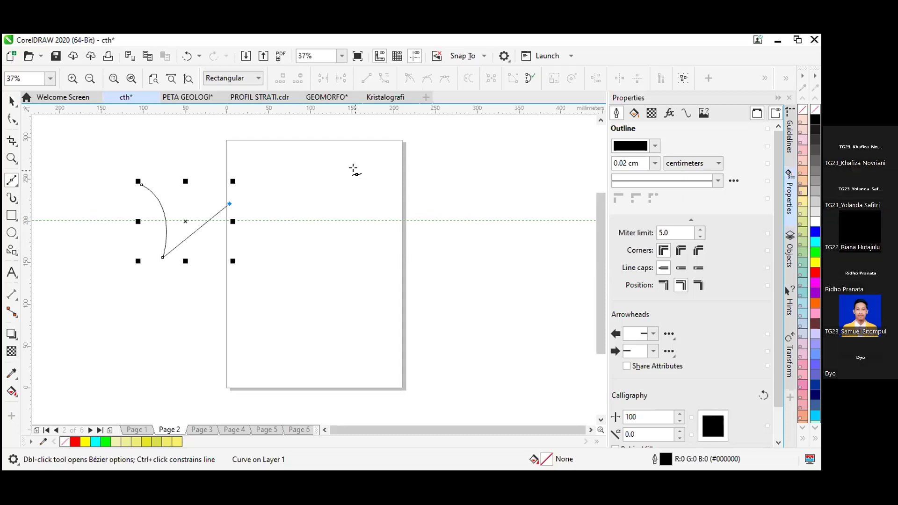
- Extend the Bézier curve across the page with alternating curved and straight segments, about 312 × 175 mm overall, and finish it
drag(344, 162, 363, 203)
click(366, 206)
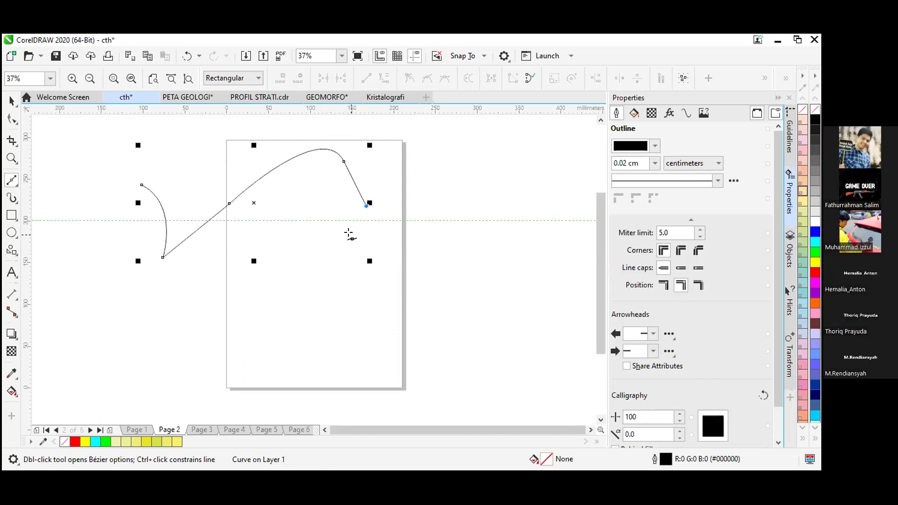
mouse_move(350, 234)
mouse_down()
mouse_move(346, 255)
mouse_move(353, 257)
mouse_move(385, 240)
mouse_move(378, 298)
mouse_up()
click(377, 296)
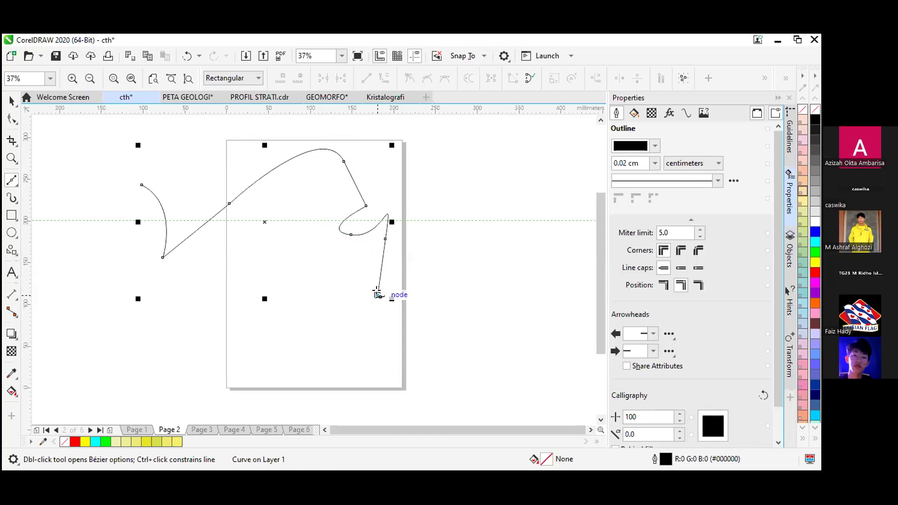
mouse_move(377, 293)
mouse_down()
mouse_move(345, 310)
mouse_move(321, 361)
mouse_up()
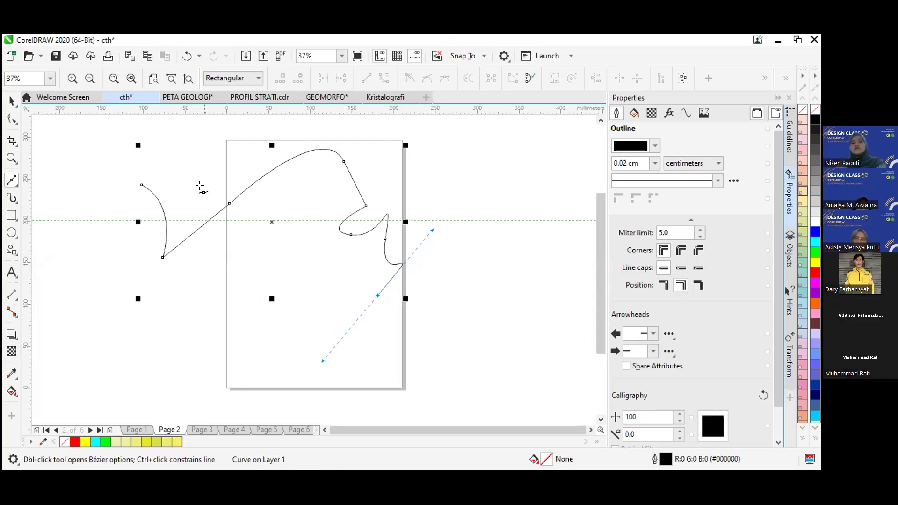
click(12, 101)
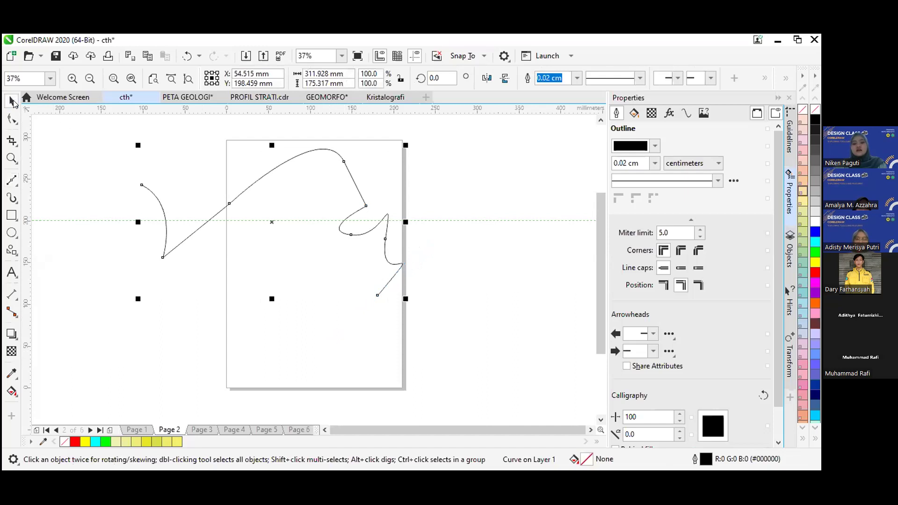
- Delete the Bézier curve and draw a slightly sloping 2-Point line in the page's upper part, about 116 × 14 mm
key(Delete)
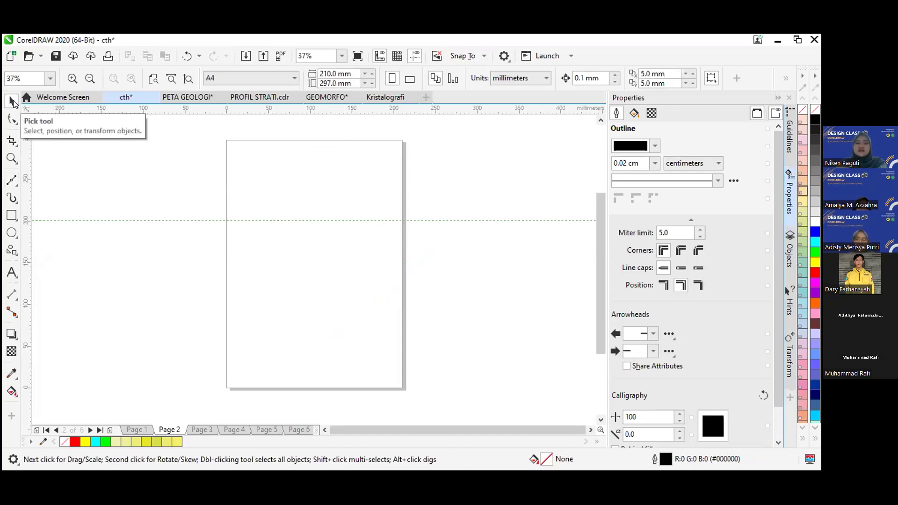
click(13, 182)
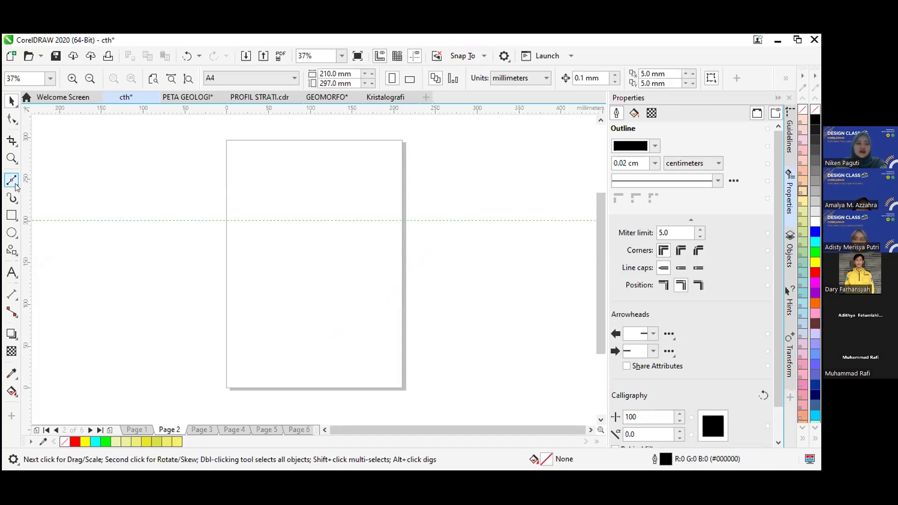
click(16, 186)
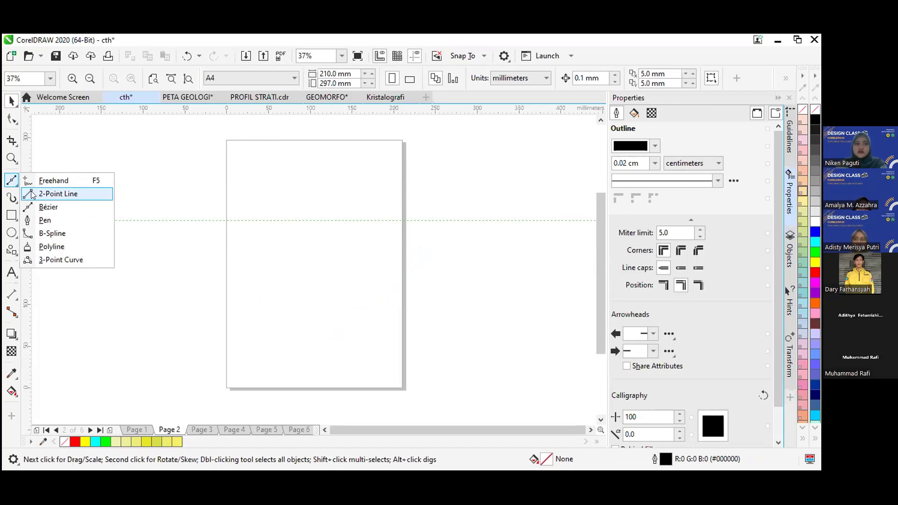
click(32, 195)
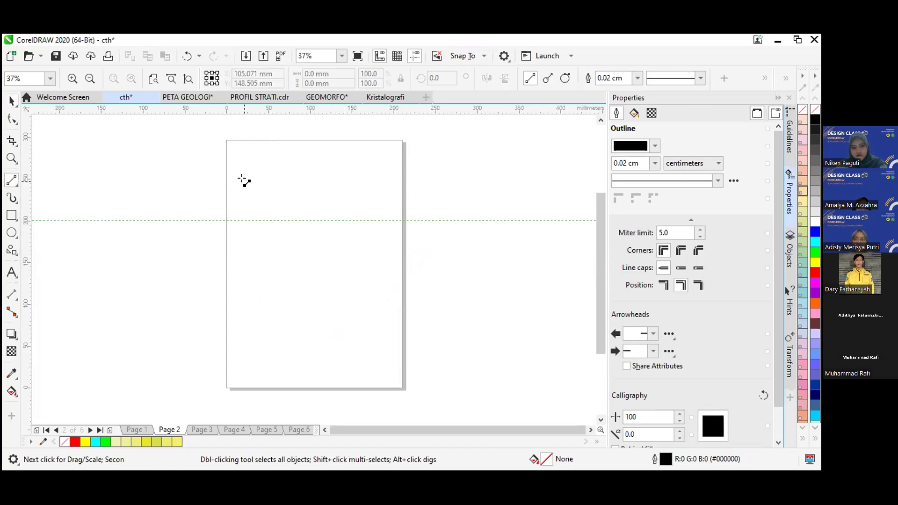
drag(250, 181, 341, 192)
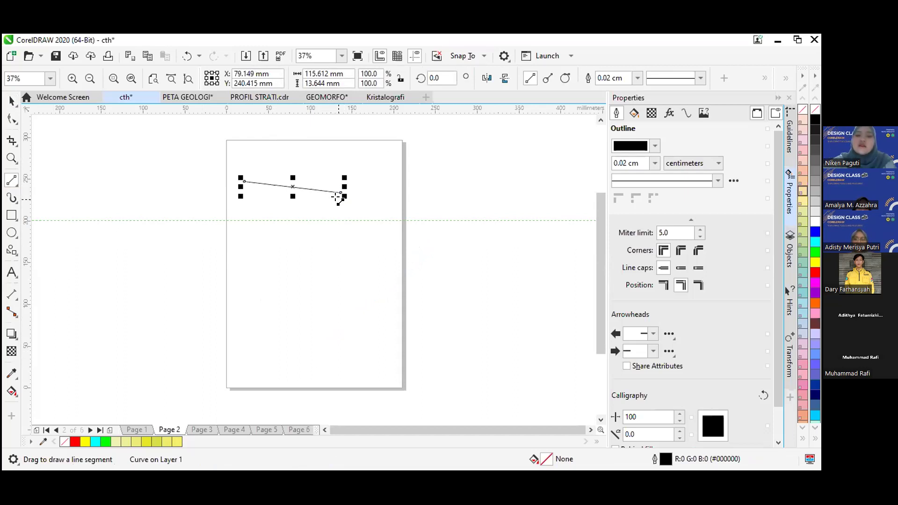
- Draw a closed triangle from three connected 2-Point lines in the middle of the page, about 92 × 91 mm
drag(277, 259, 355, 259)
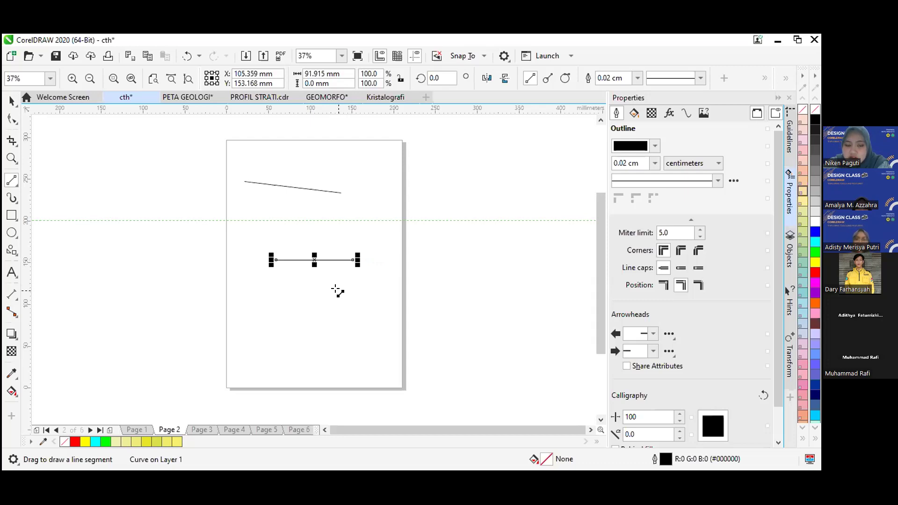
drag(353, 259, 343, 334)
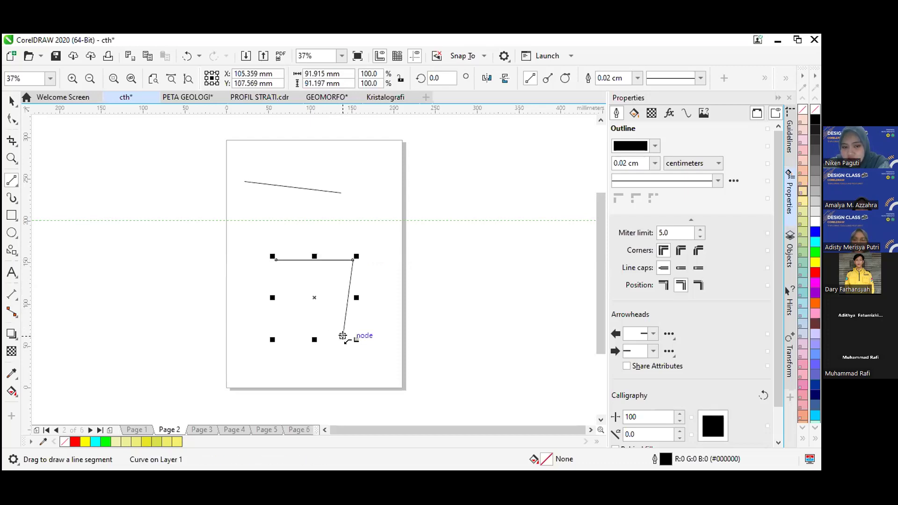
drag(343, 336, 274, 261)
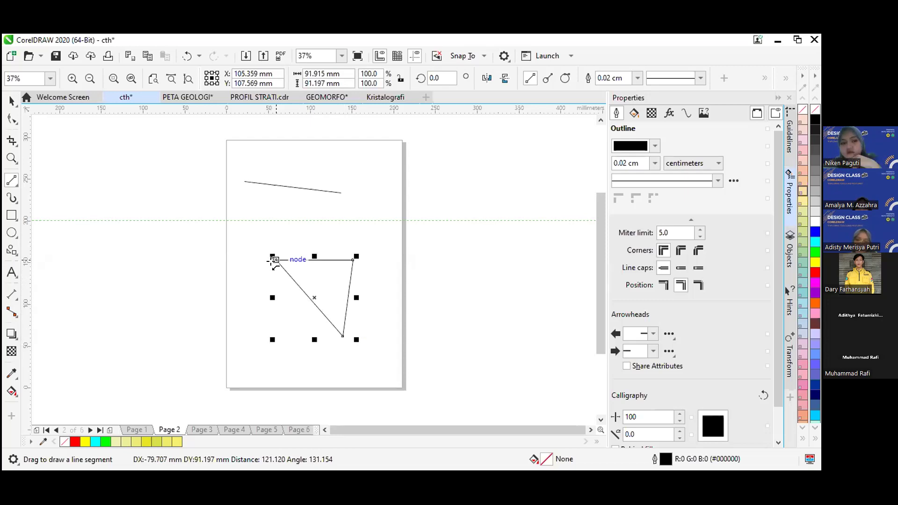
mouse_move(274, 262)
mouse_down()
mouse_move(277, 283)
mouse_move(283, 257)
mouse_move(276, 257)
mouse_up()
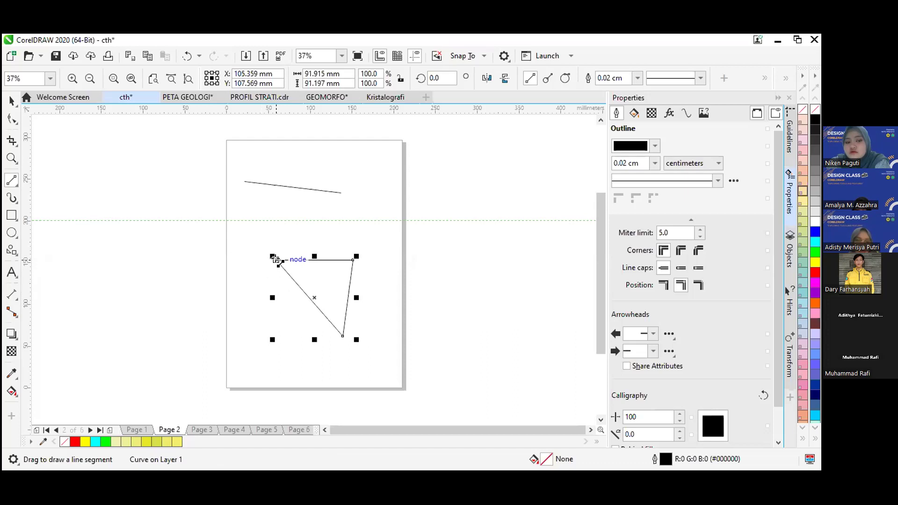
- Try a 2-Point line about 113 mm long from the triangle's upper-left corner past the page's left edge, and delete it
drag(276, 260, 179, 261)
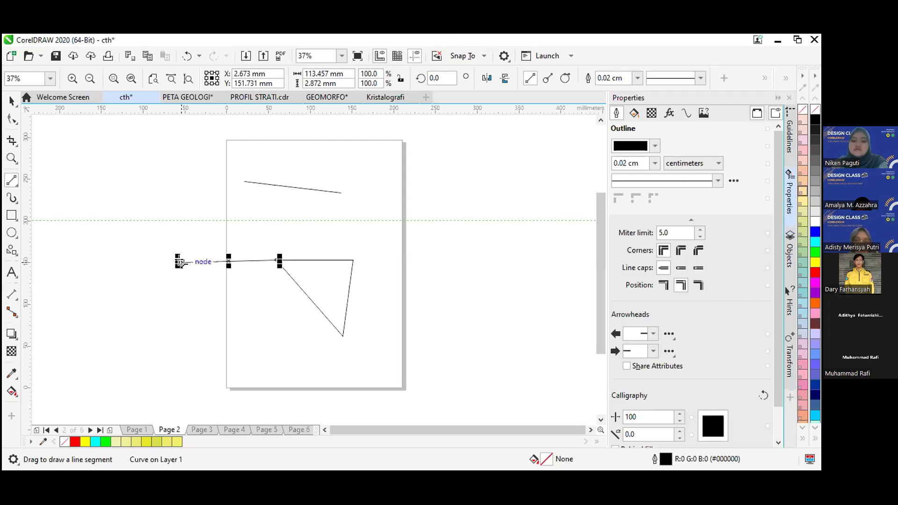
key(Delete)
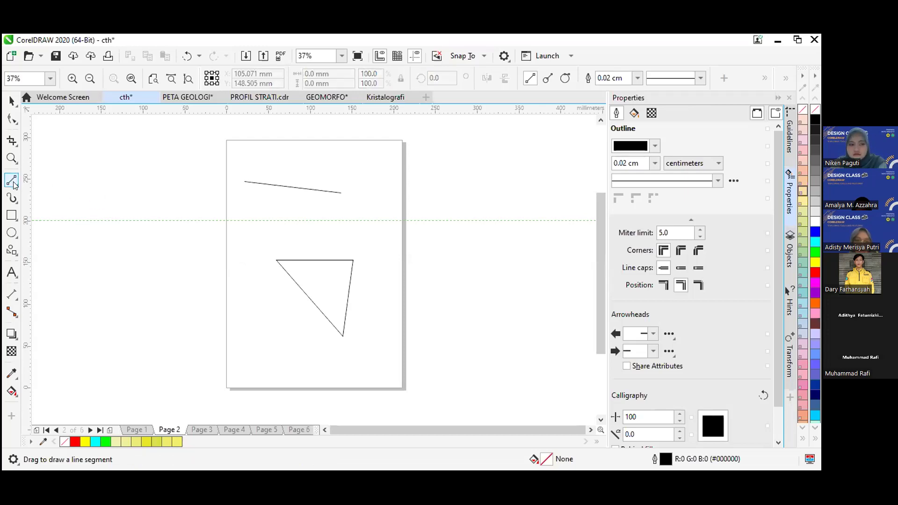
- Start a wavy B-Spline curve at the page's left edge, running above the triangle and down its right side
click(16, 182)
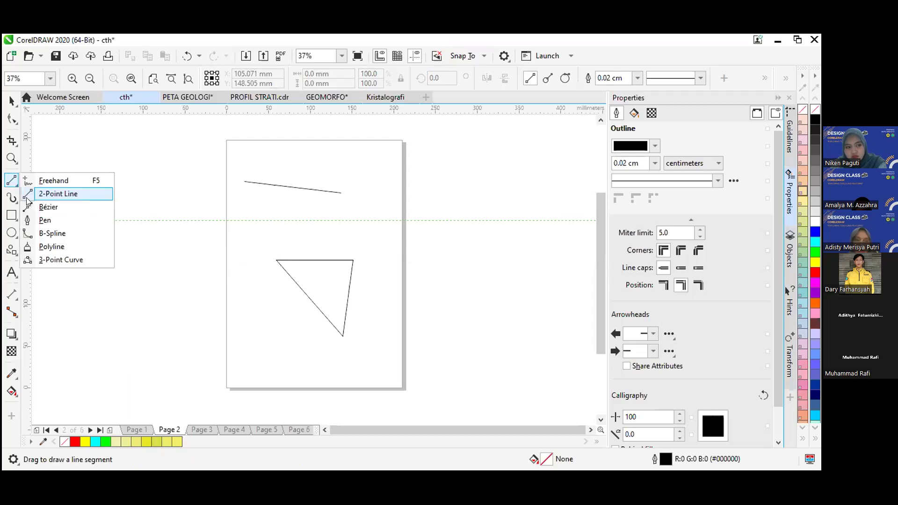
click(41, 233)
click(225, 240)
click(237, 248)
click(256, 232)
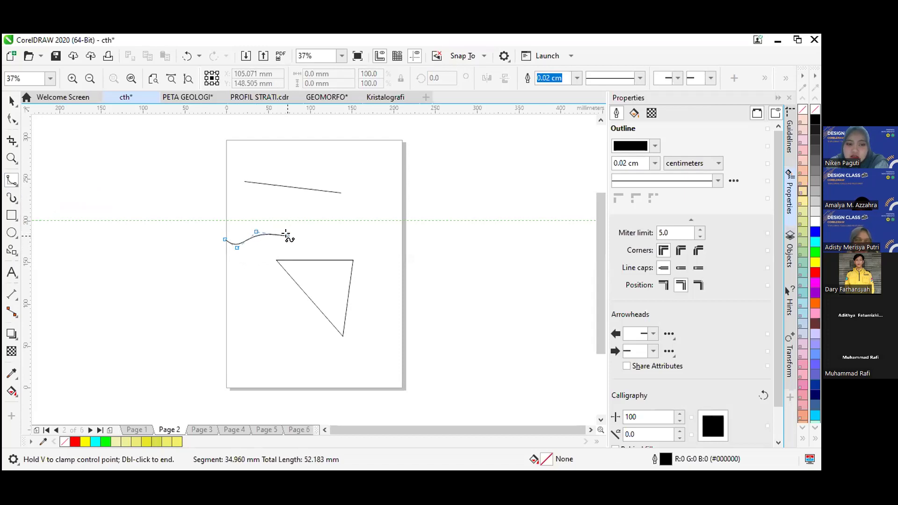
click(287, 235)
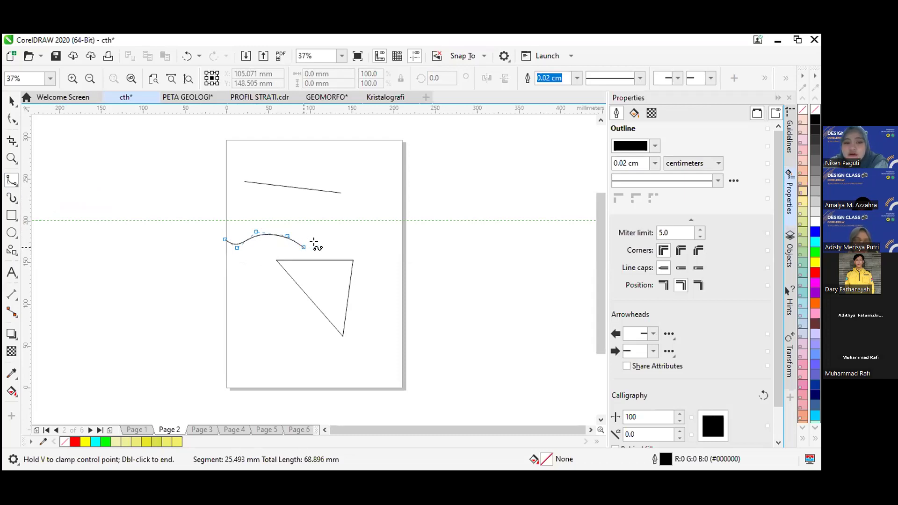
click(335, 234)
click(339, 244)
click(353, 236)
click(364, 244)
click(372, 257)
click(366, 259)
click(366, 273)
click(385, 281)
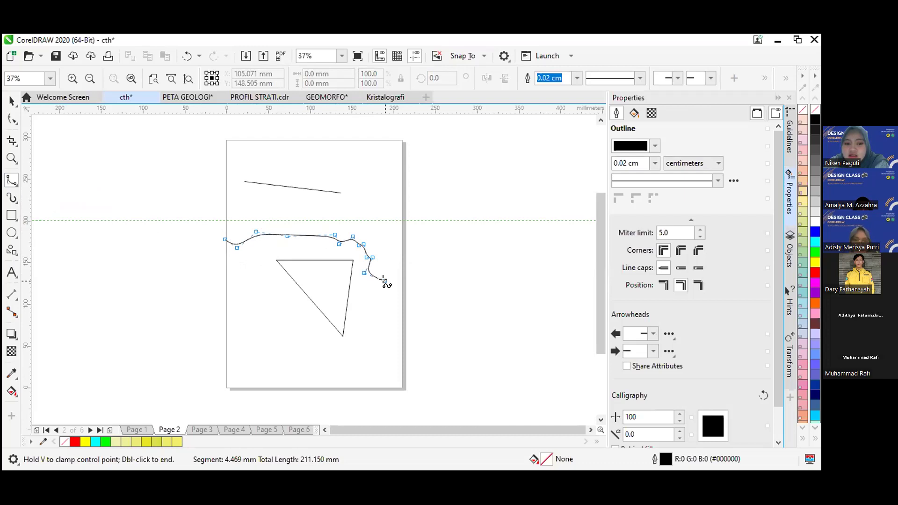
- Continue the B-Spline curve below and around the triangle and close it at its start point, about 180 × 143 mm overall
click(371, 296)
click(377, 304)
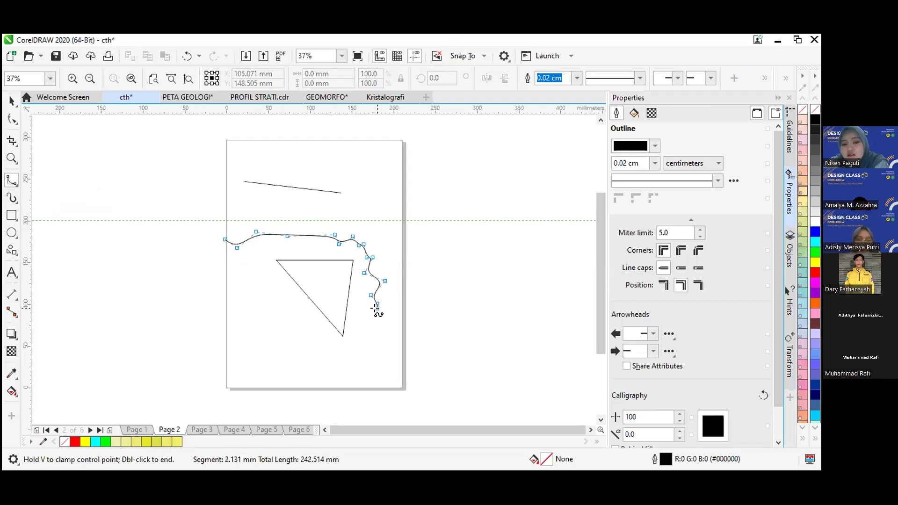
click(372, 317)
click(369, 329)
click(377, 340)
click(354, 358)
click(312, 346)
click(281, 293)
click(255, 315)
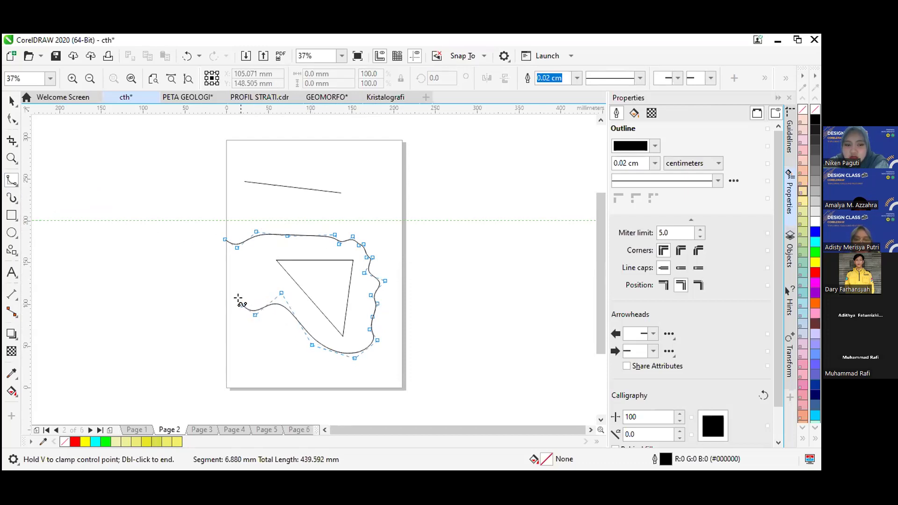
click(252, 290)
click(237, 274)
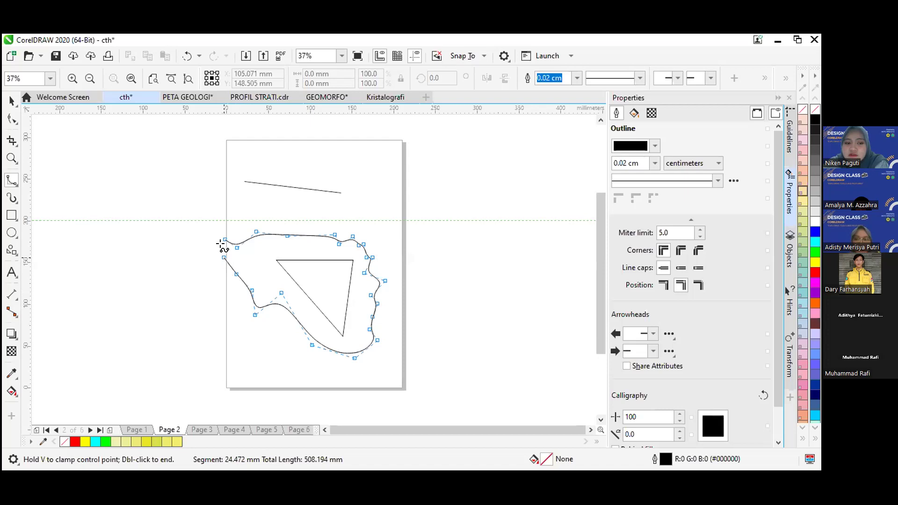
click(224, 239)
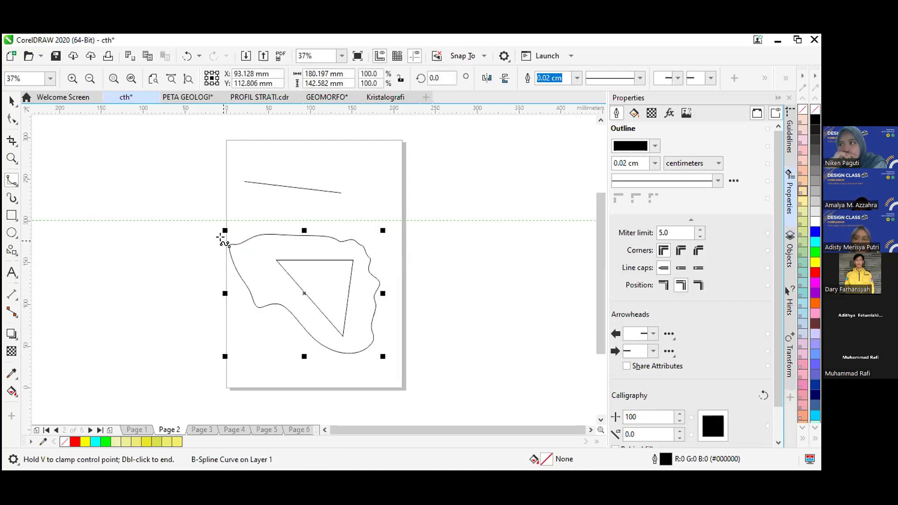
- Draw a second closed B-Spline shape across the page's right edge with a wavy right side, about 133 × 110 mm, and deselect it
click(293, 202)
click(378, 201)
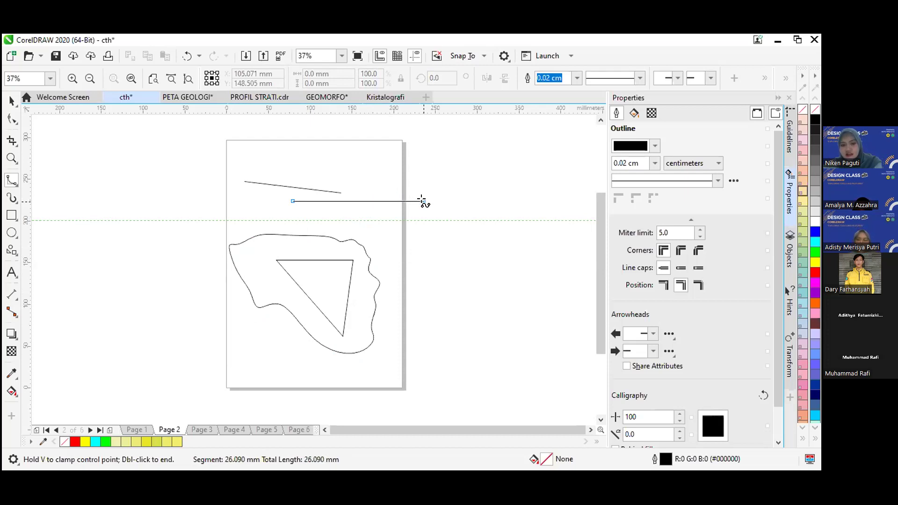
mouse_move(421, 201)
mouse_down()
mouse_move(424, 226)
mouse_move(427, 204)
mouse_up()
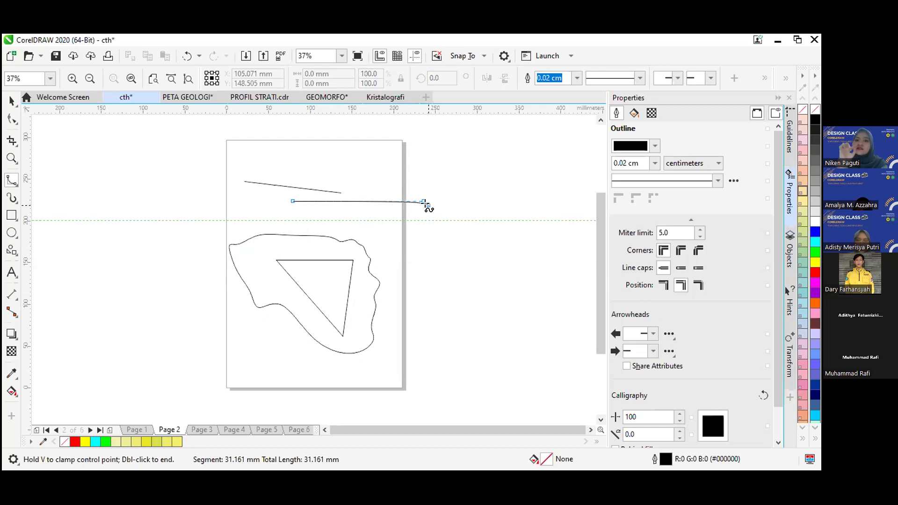
click(424, 202)
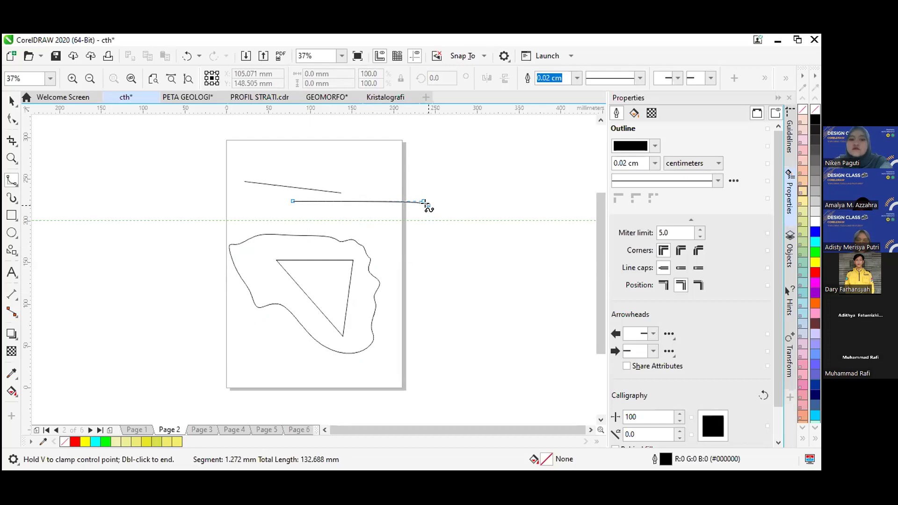
click(434, 226)
click(444, 238)
click(436, 249)
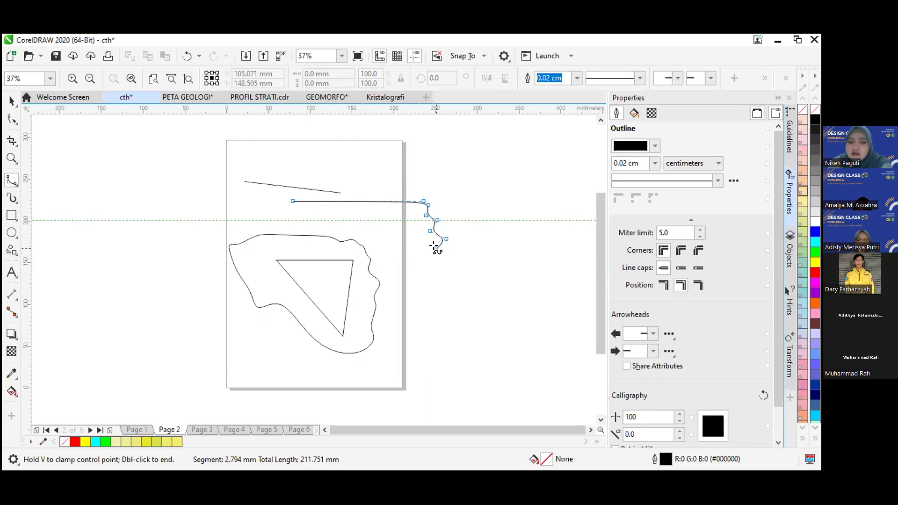
click(445, 252)
click(442, 260)
click(453, 269)
click(444, 283)
click(439, 309)
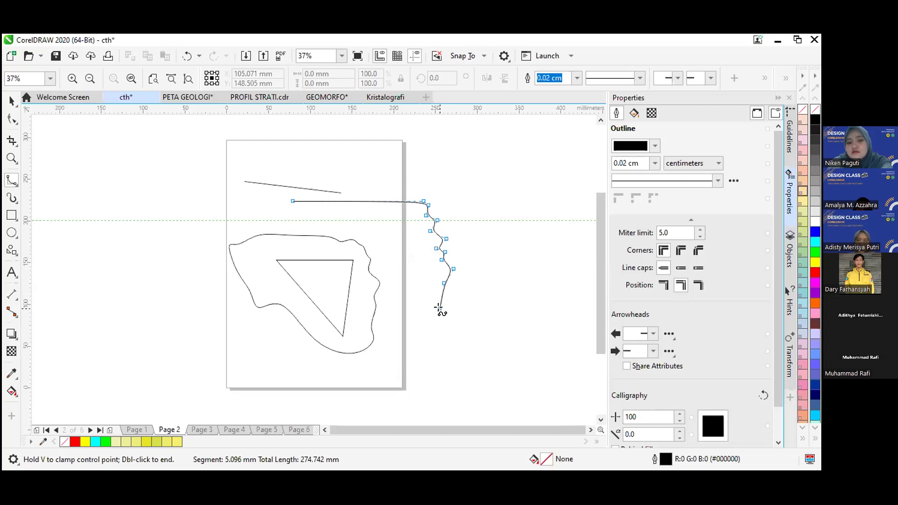
click(292, 201)
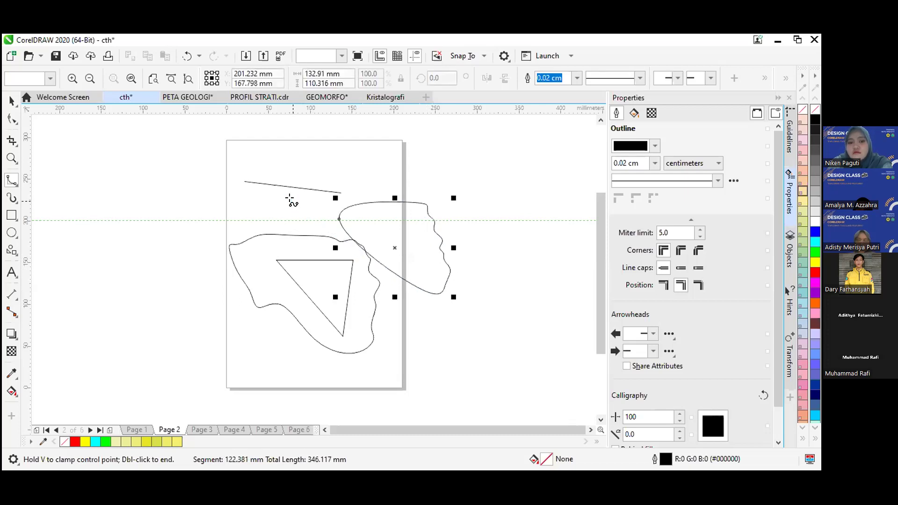
click(12, 100)
click(13, 100)
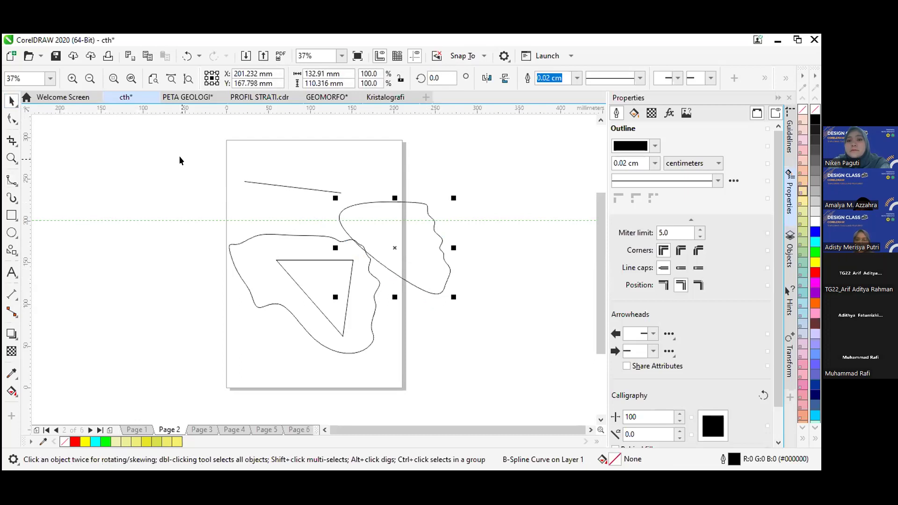
drag(182, 160, 251, 313)
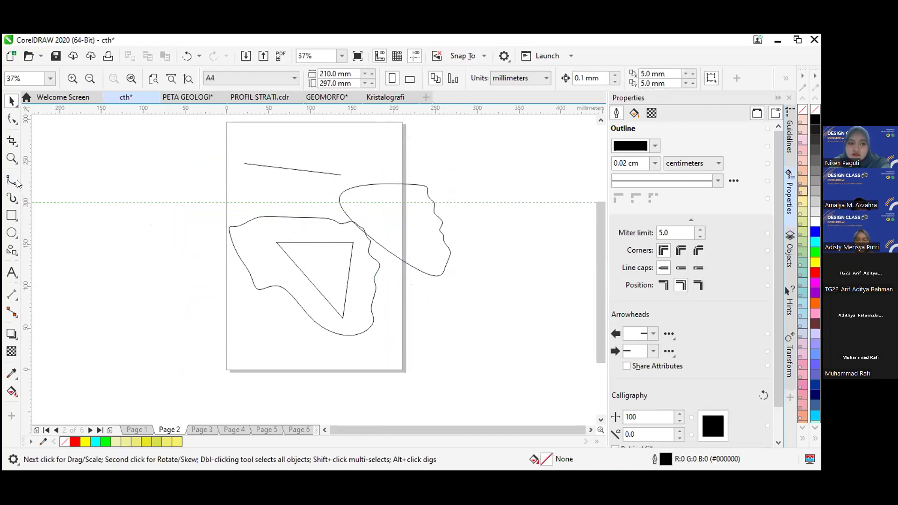
- Draw an arc bulging to the upper right with the 3-Point Curve tool left of the page, about 85 × 93 mm
click(15, 185)
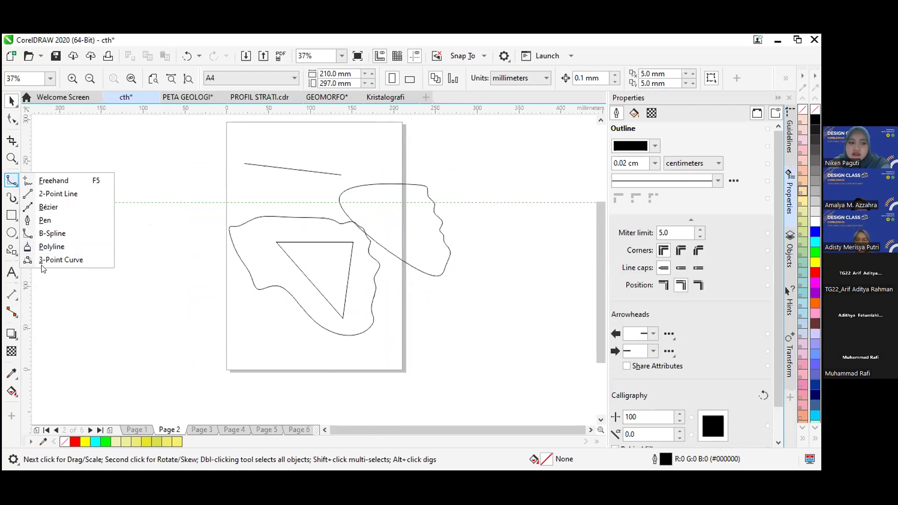
click(60, 260)
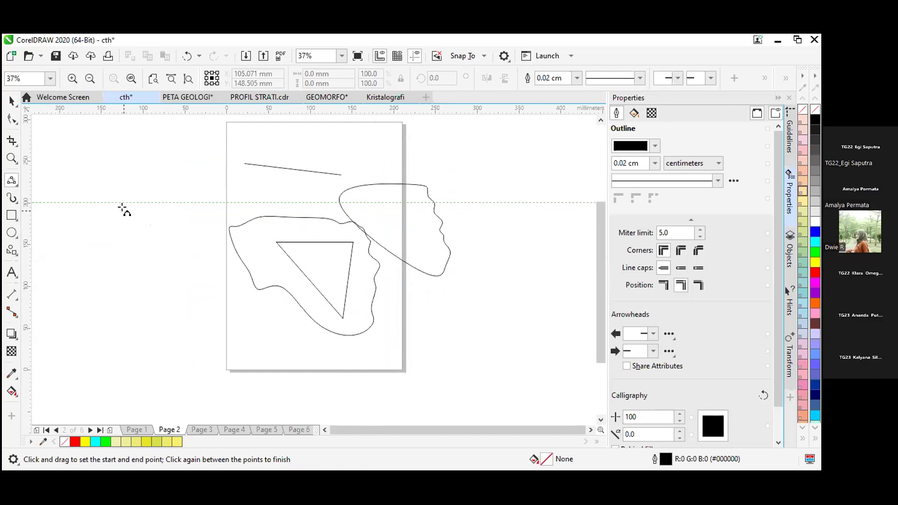
drag(115, 164, 184, 242)
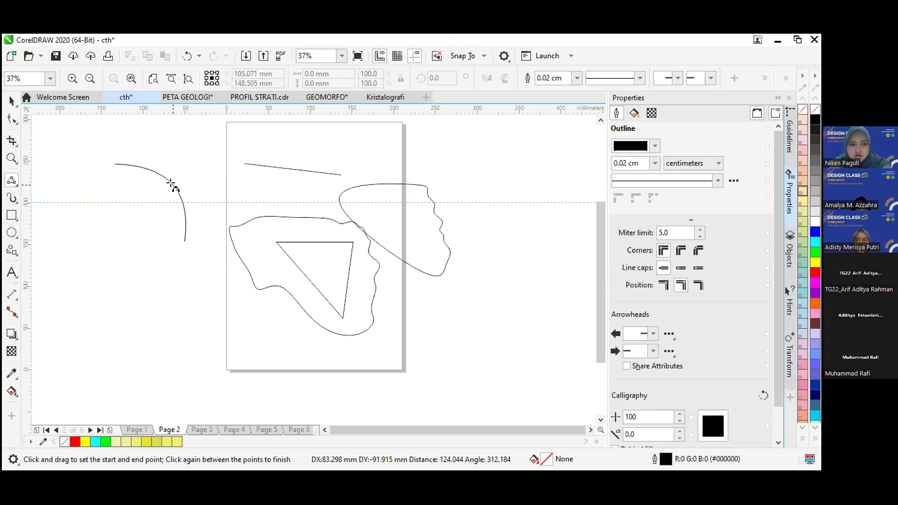
click(171, 184)
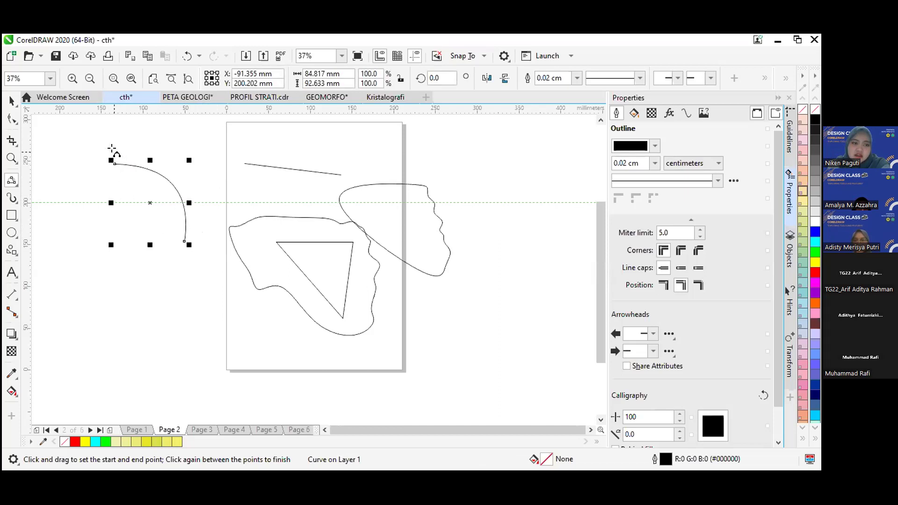
- Try closing the arc into a leaf shape with an opposite 3-Point curve between its endpoints, and undo it
mouse_move(113, 164)
mouse_down()
mouse_move(184, 242)
mouse_move(155, 249)
mouse_move(177, 243)
mouse_move(162, 238)
mouse_move(186, 242)
mouse_up()
key(ctrl+z)
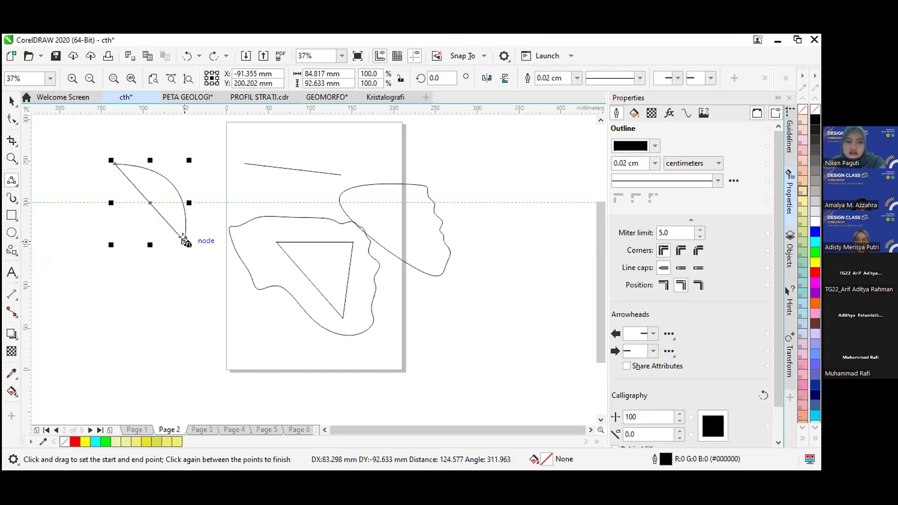
click(149, 240)
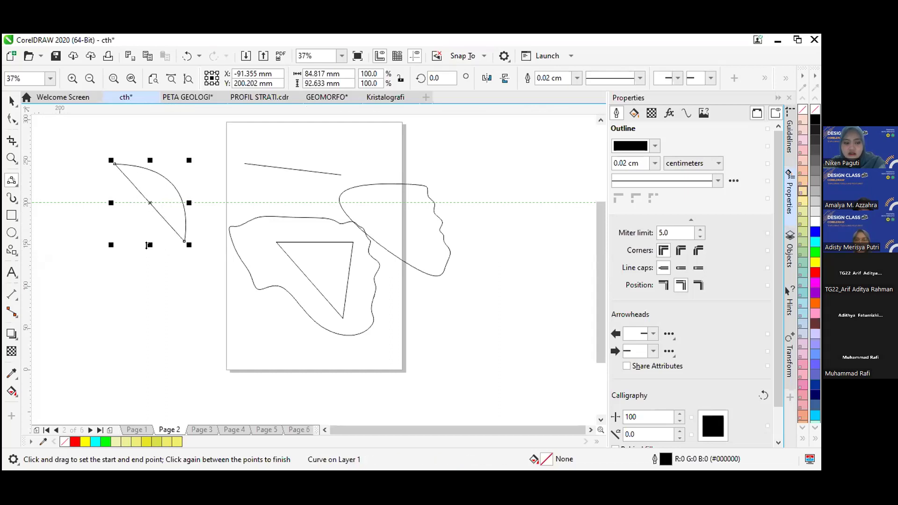
drag(112, 165, 184, 241)
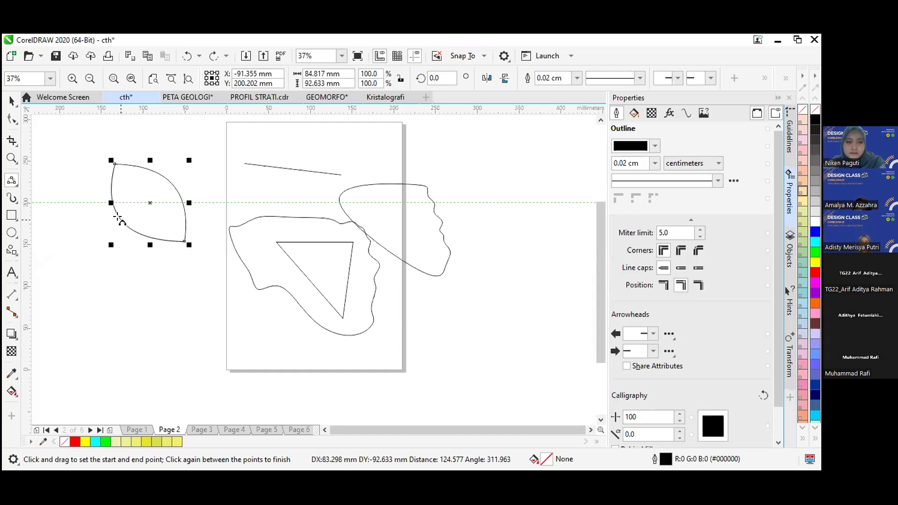
click(171, 241)
key(ctrl+z)
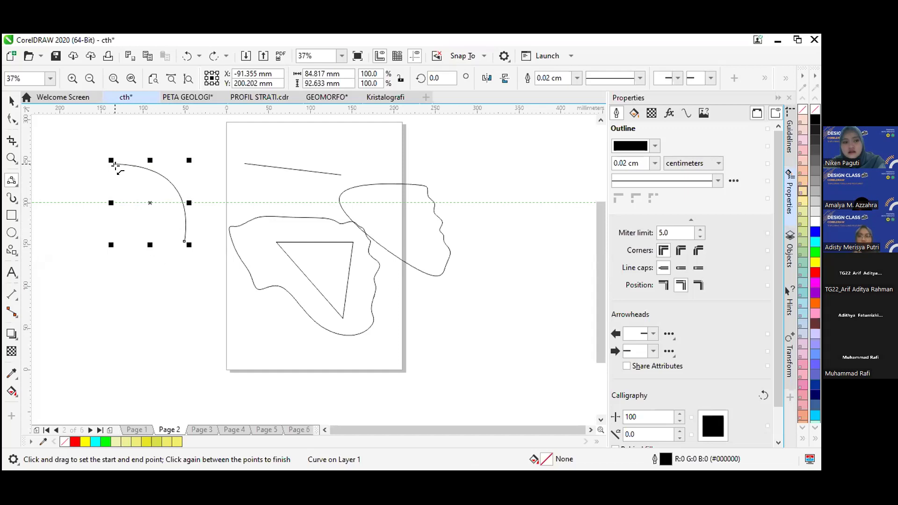
- Close the arc with an opposite 3-Point curve bulging to the lower left, about 121 × 116 mm overall, and go to Page 1
drag(114, 164, 175, 239)
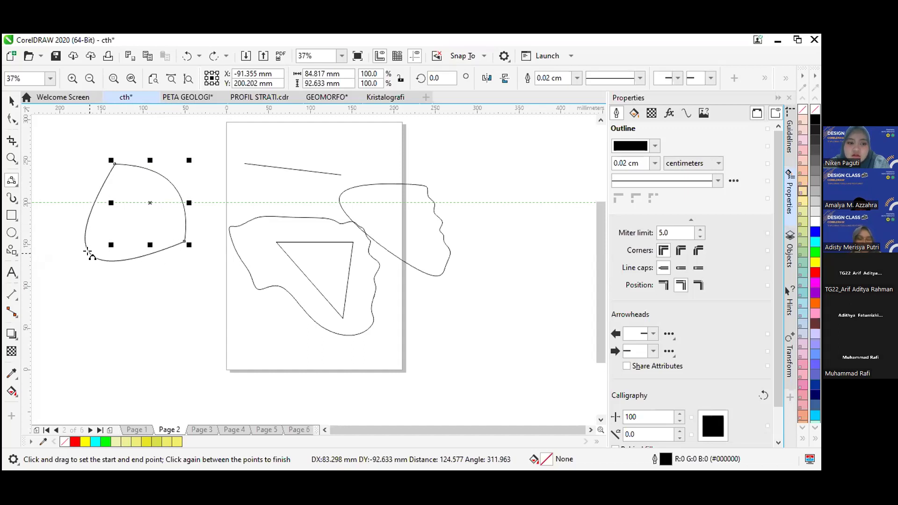
click(89, 254)
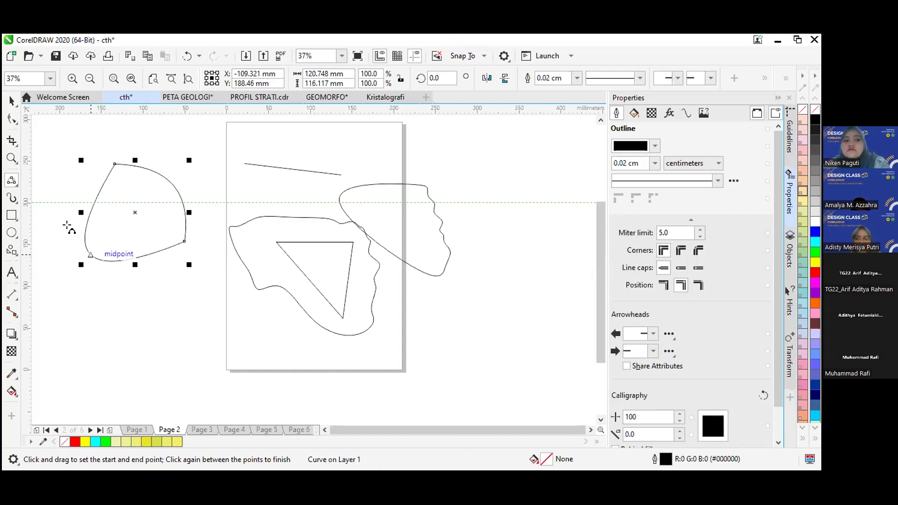
click(16, 185)
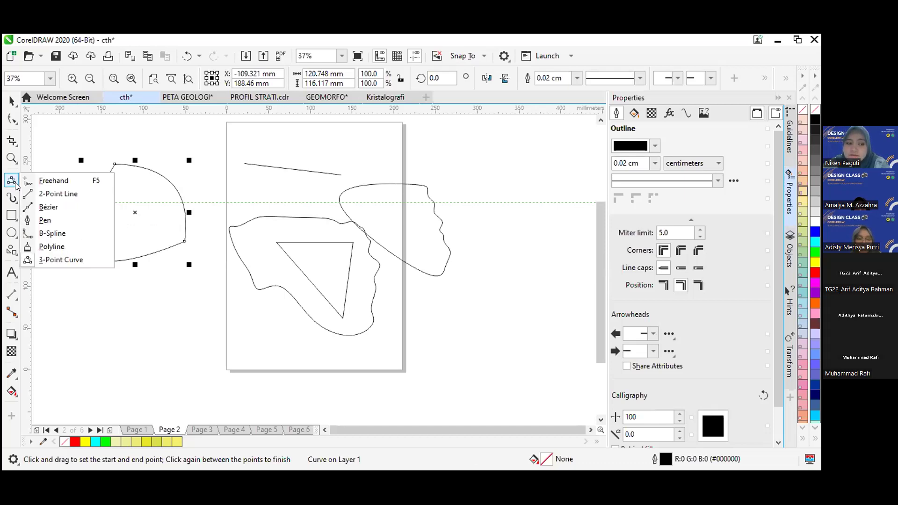
click(15, 185)
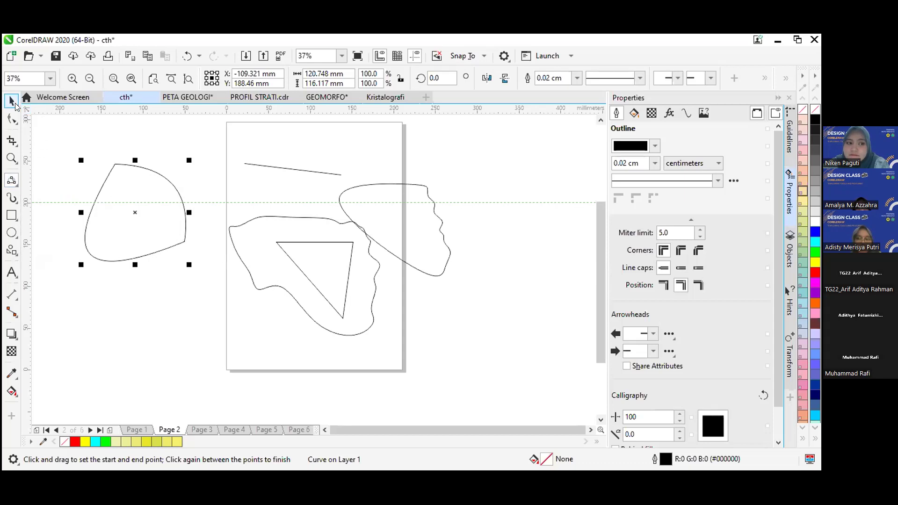
click(17, 107)
click(27, 103)
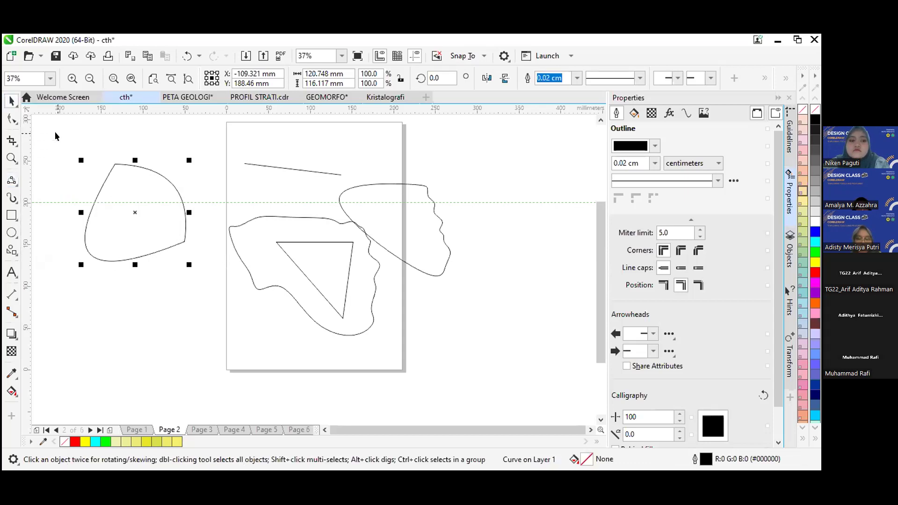
click(72, 162)
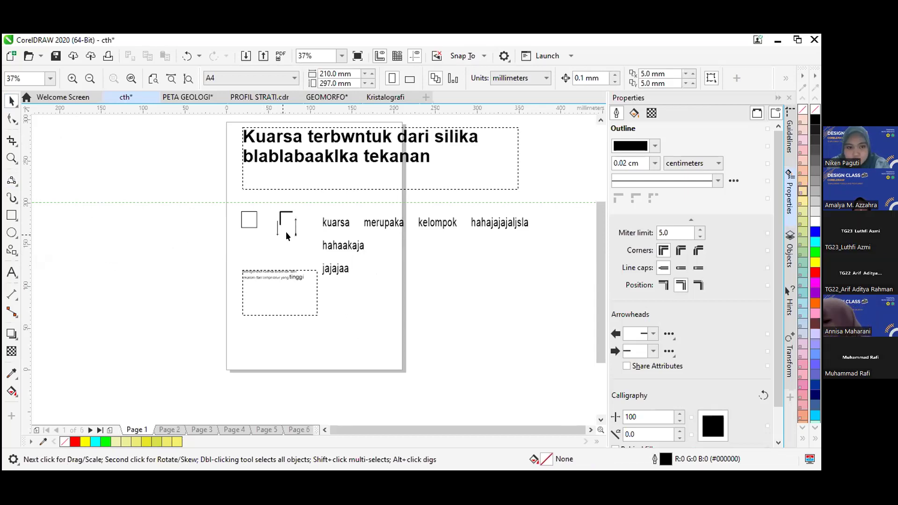
click(12, 180)
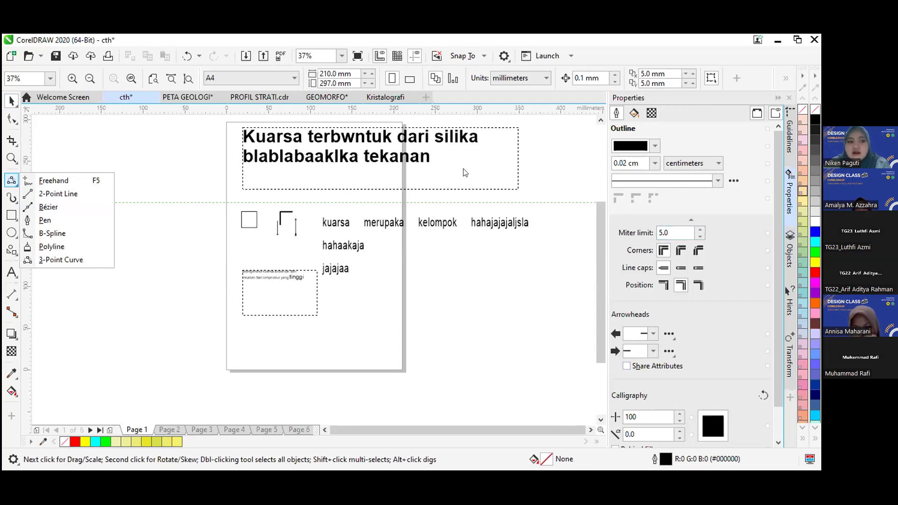
click(73, 194)
scroll(241, 321, up, 2)
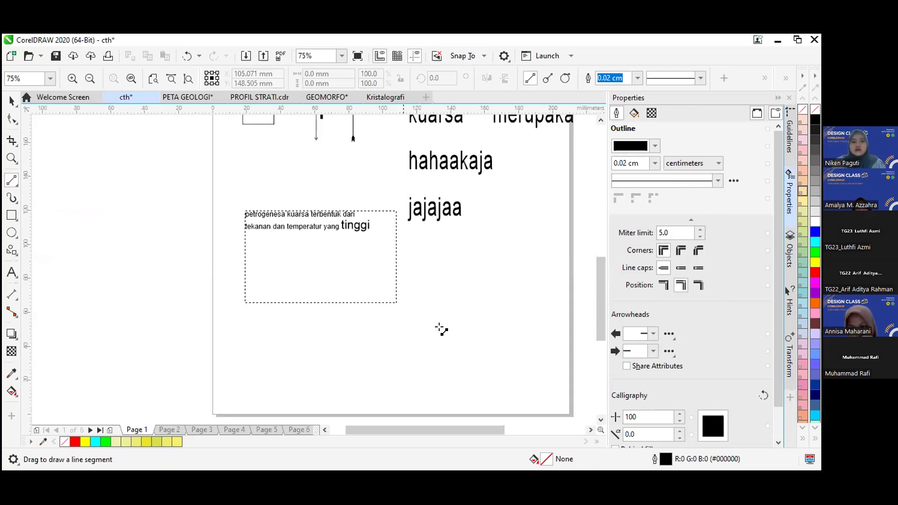
drag(599, 290, 598, 295)
click(13, 102)
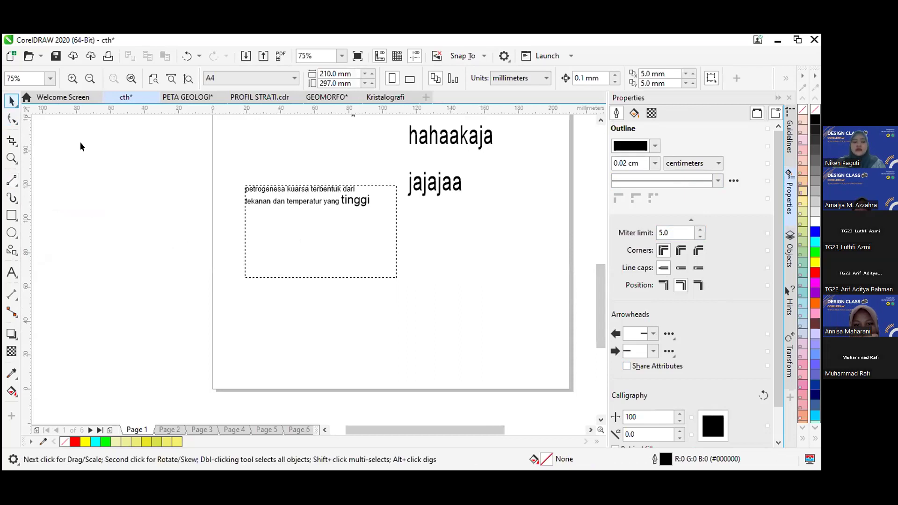
scroll(80, 142, down, 2)
drag(593, 308, 587, 241)
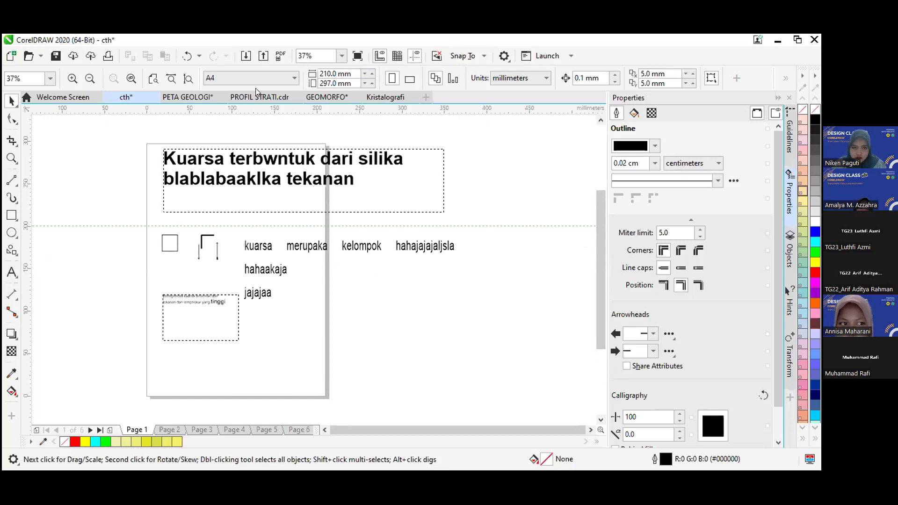
- Show the To Fit zoom level for all objects and the To Page level for the whole page
click(342, 57)
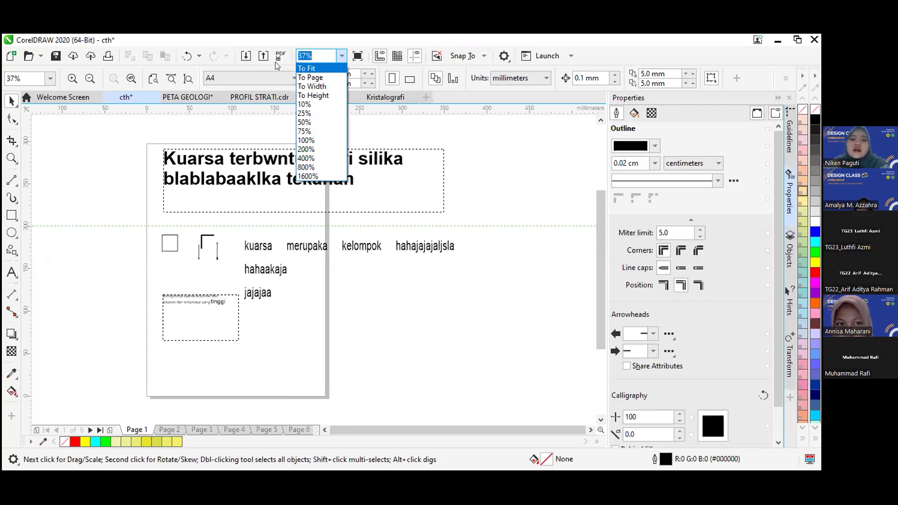
click(326, 69)
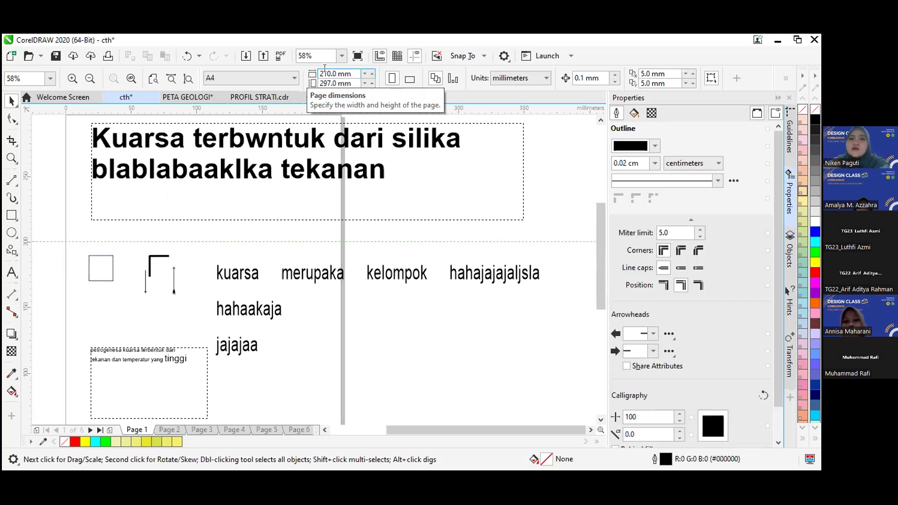
click(343, 56)
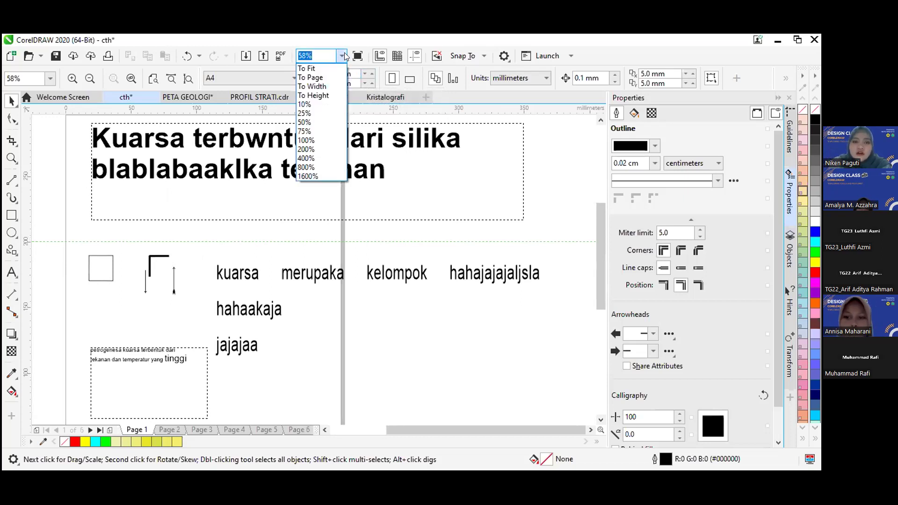
click(335, 77)
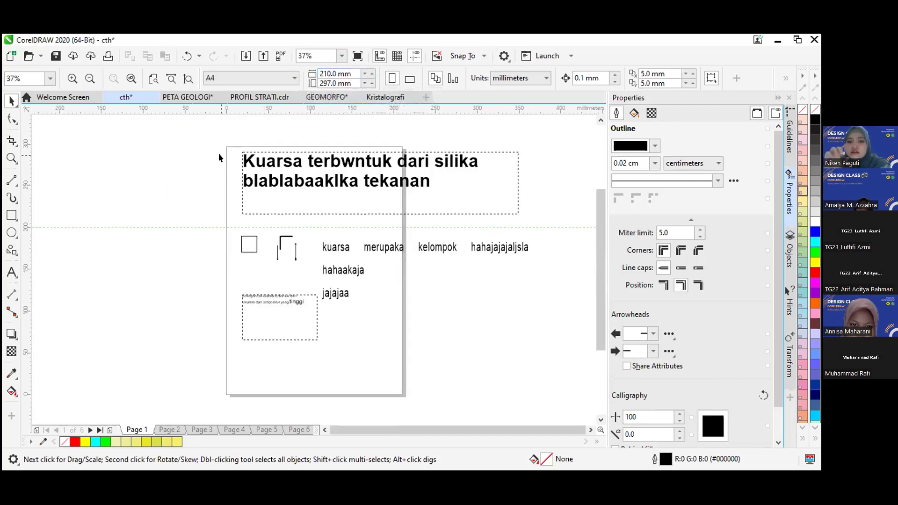
- Show the To Width zoom level, look over the enlarged page, and switch to the To Height zoom level
click(343, 56)
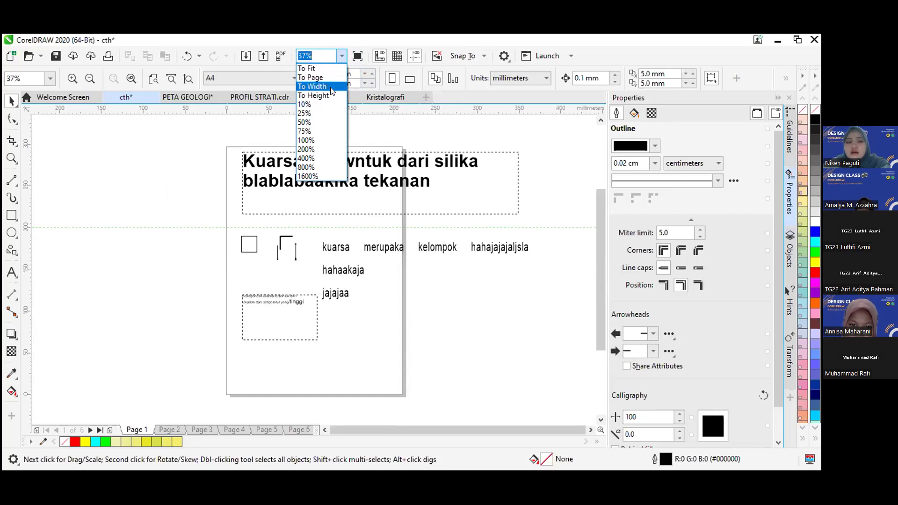
click(331, 87)
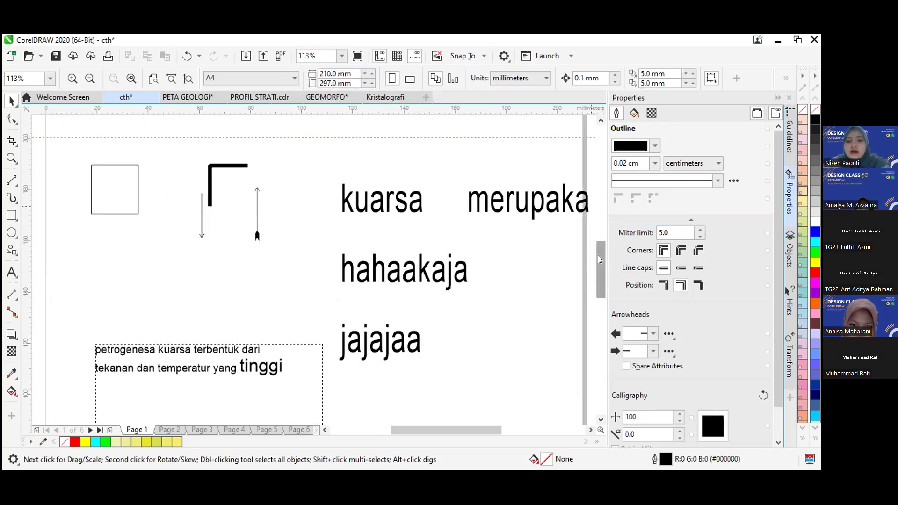
drag(597, 256, 593, 231)
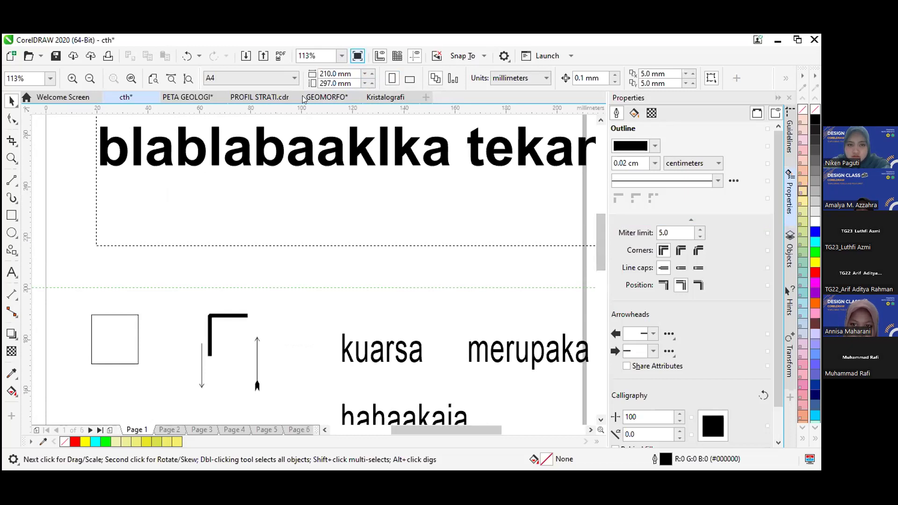
click(342, 56)
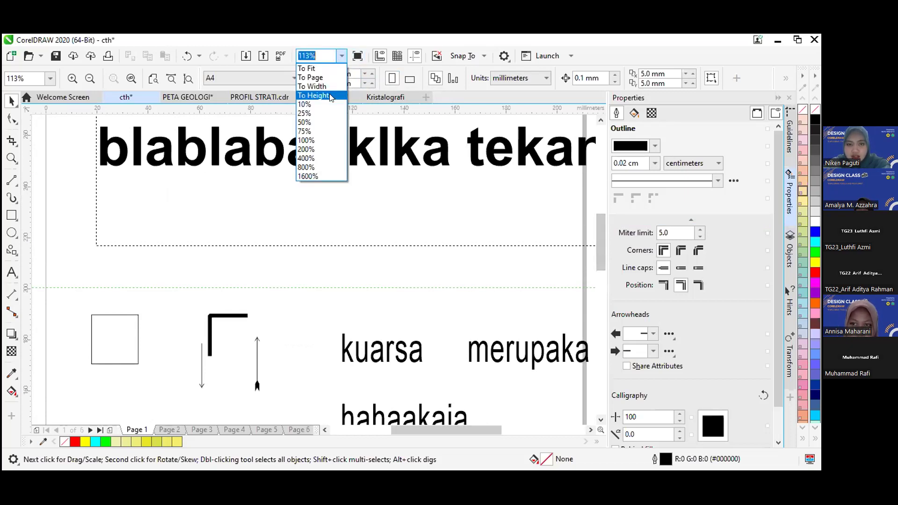
click(330, 97)
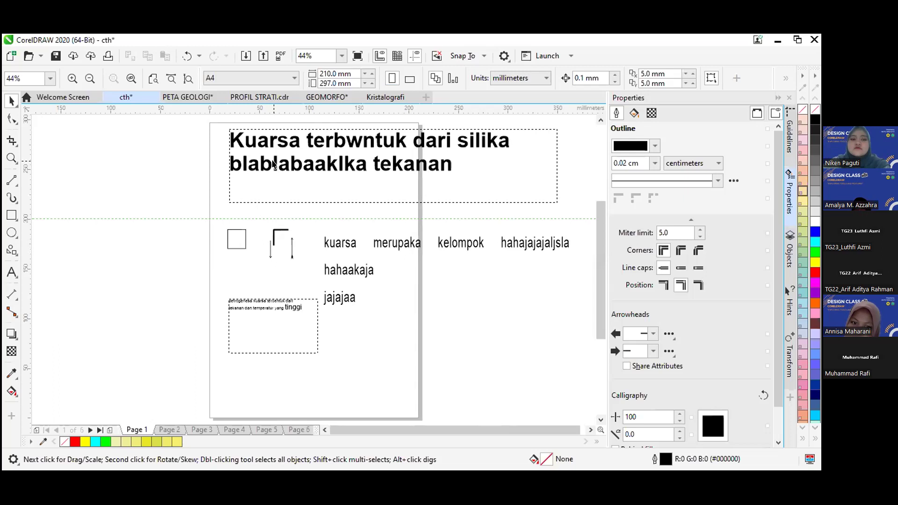
- Zoom to the selected "petrogenesa kuarsa" paragraph text frame with the To Selected level and deselect the frame
click(282, 307)
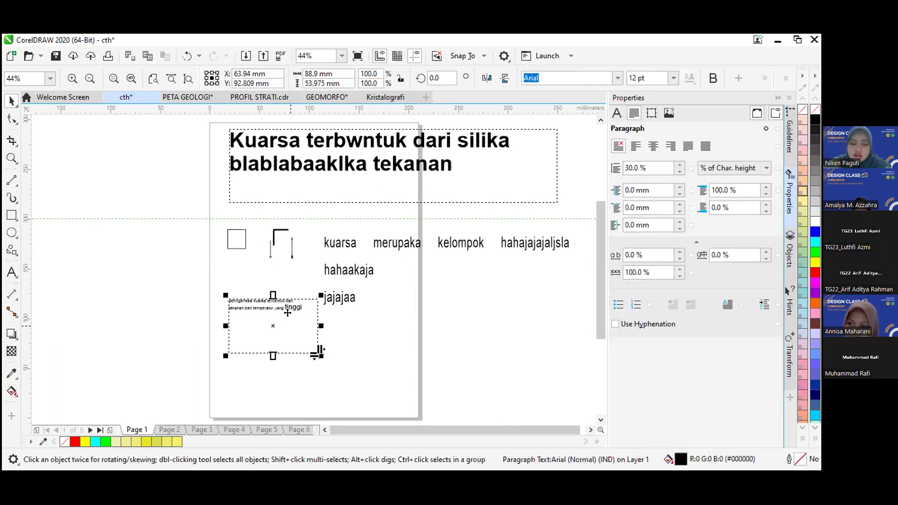
click(344, 57)
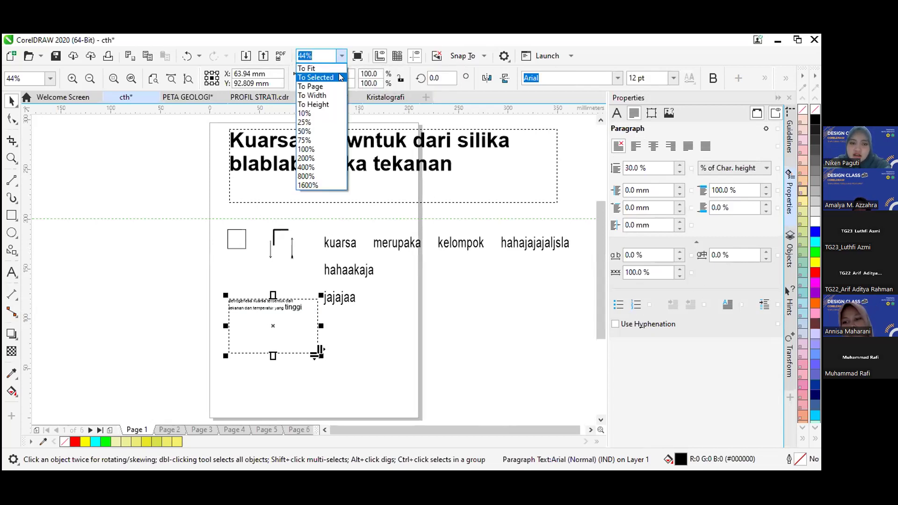
click(340, 77)
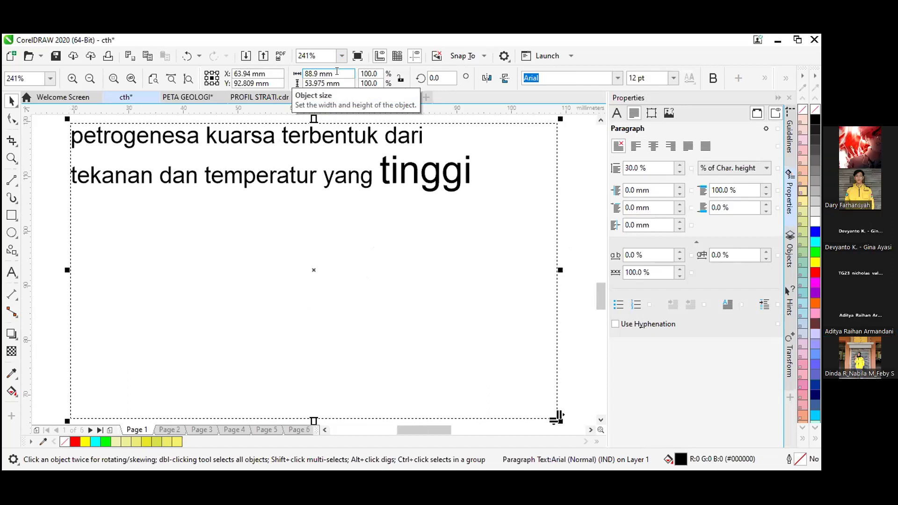
click(258, 118)
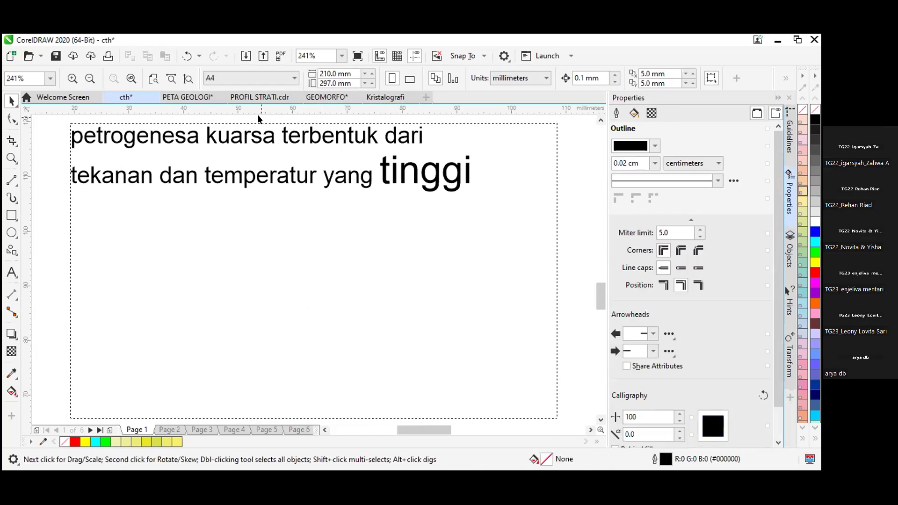
- Zoom freely out and in on Page 1 to examine the whole layout, the square, the corner line and the arrow lines
scroll(258, 119, down, 2)
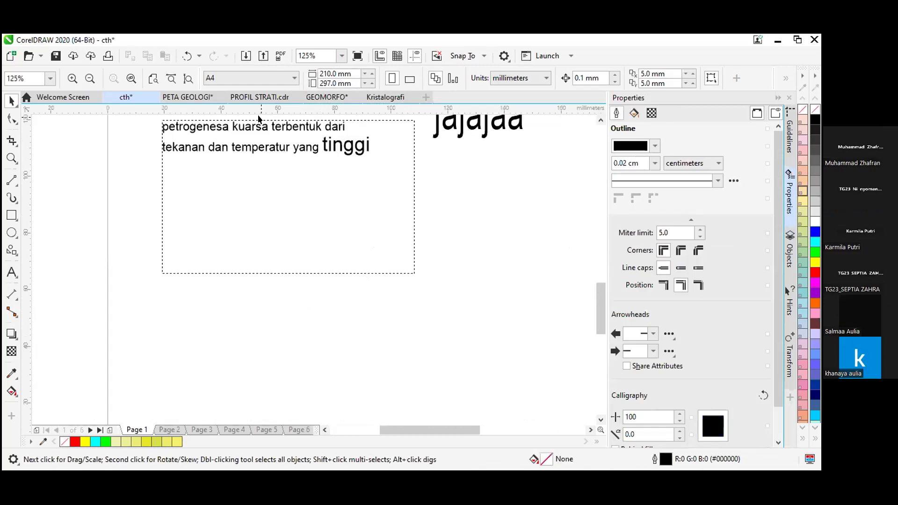
scroll(258, 119, down, 2)
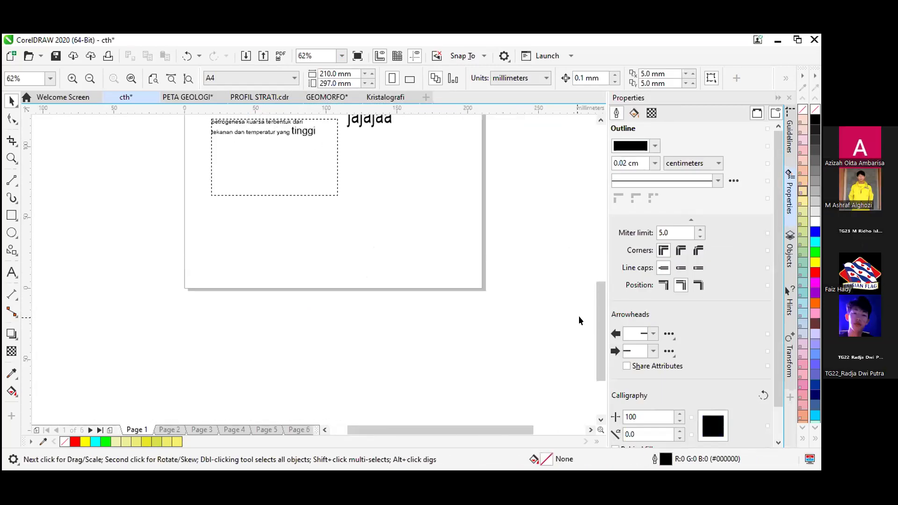
drag(596, 325, 609, 286)
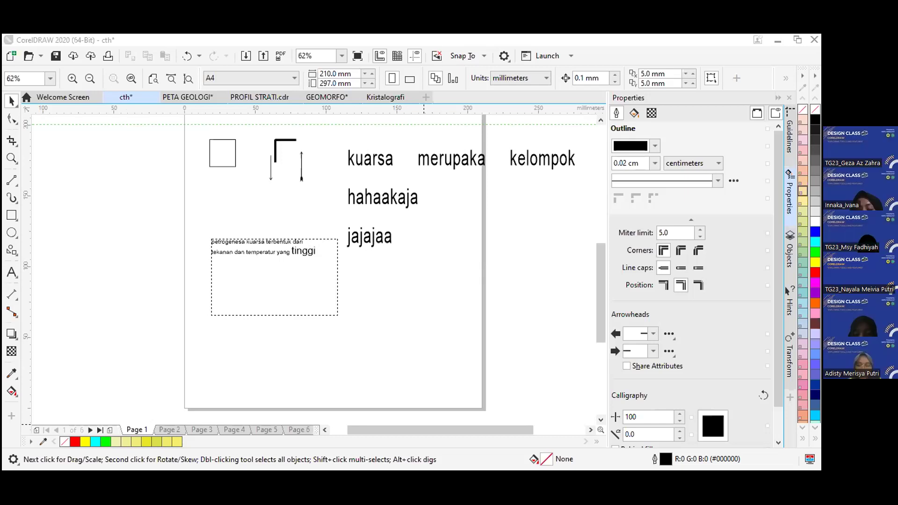
click(546, 341)
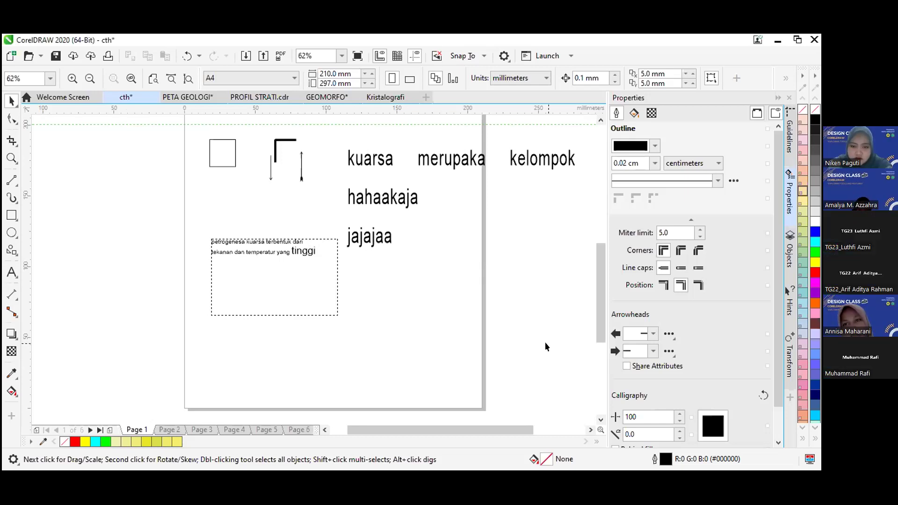
scroll(546, 342, down, 1)
scroll(546, 341, down, 1)
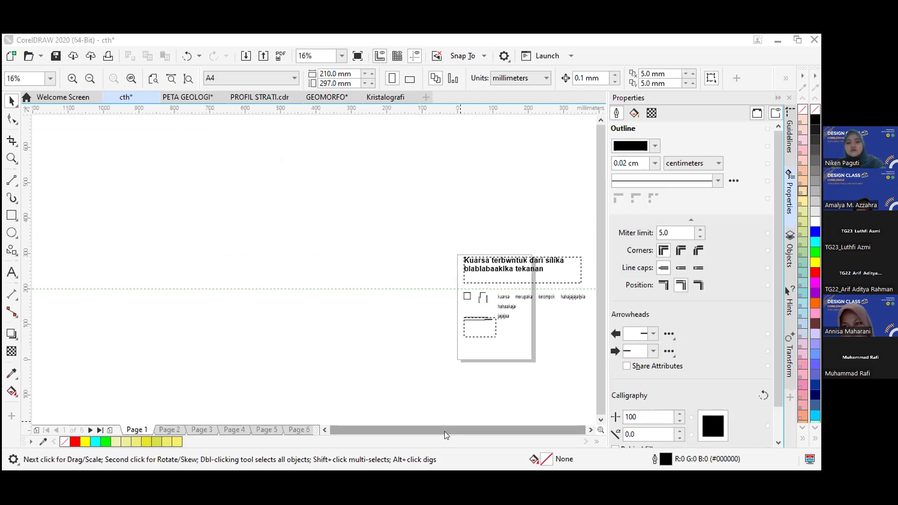
scroll(440, 401, up, 1)
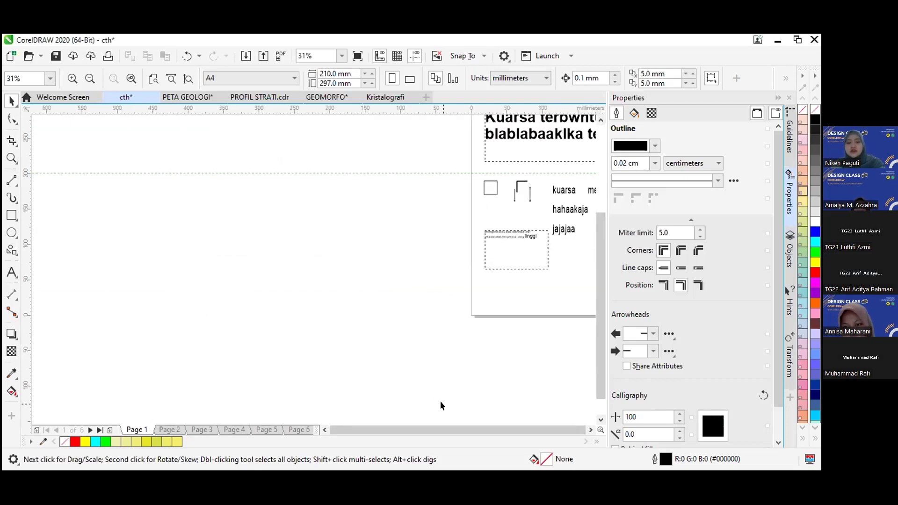
scroll(464, 417, down, 2)
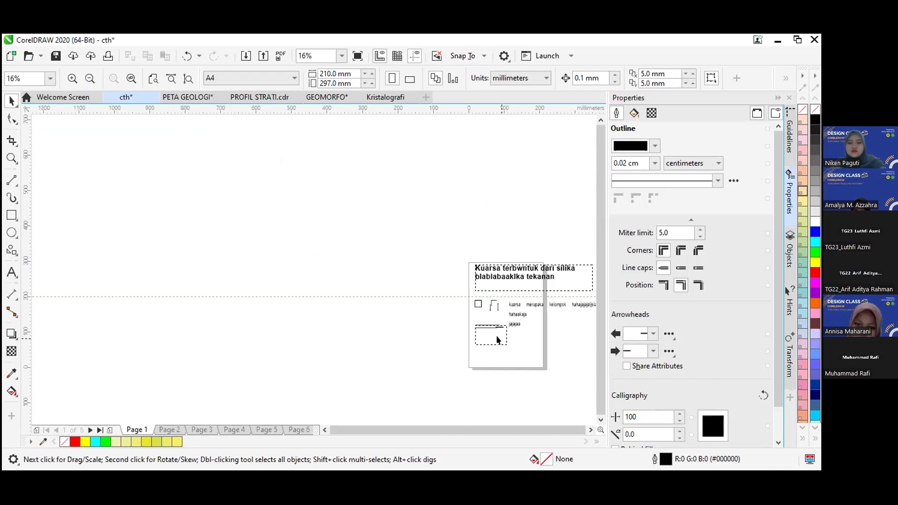
scroll(495, 340, up, 2)
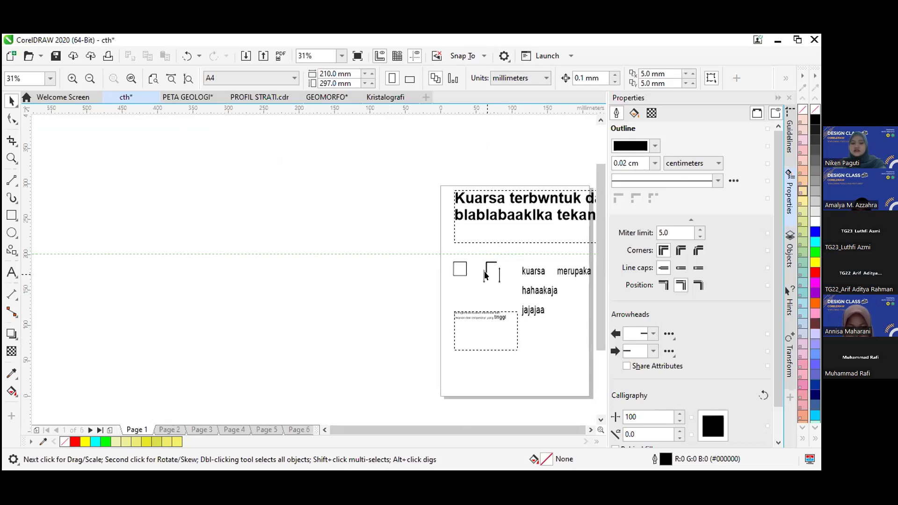
scroll(485, 275, up, 5)
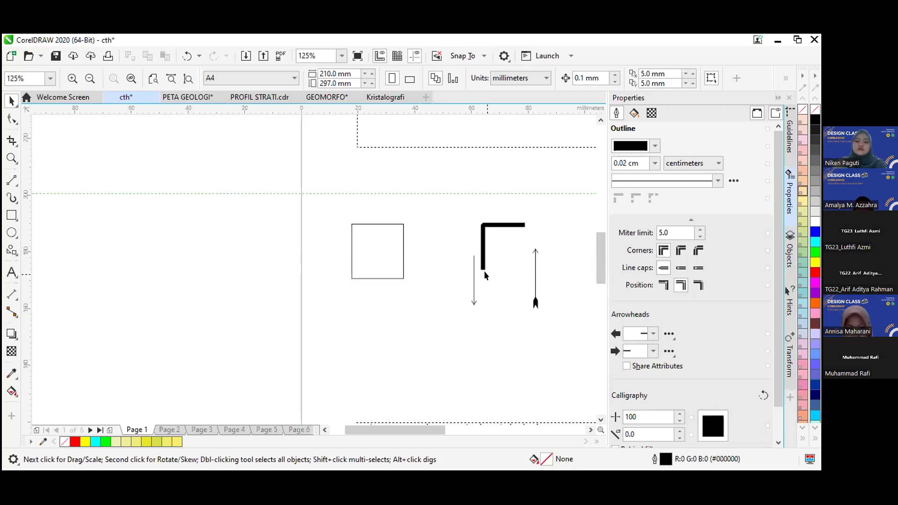
scroll(484, 271, down, 2)
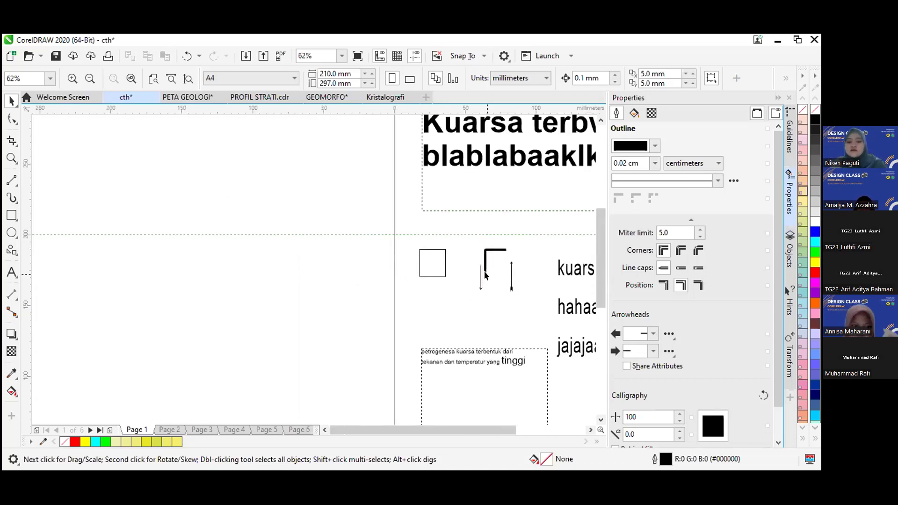
scroll(485, 274, down, 1)
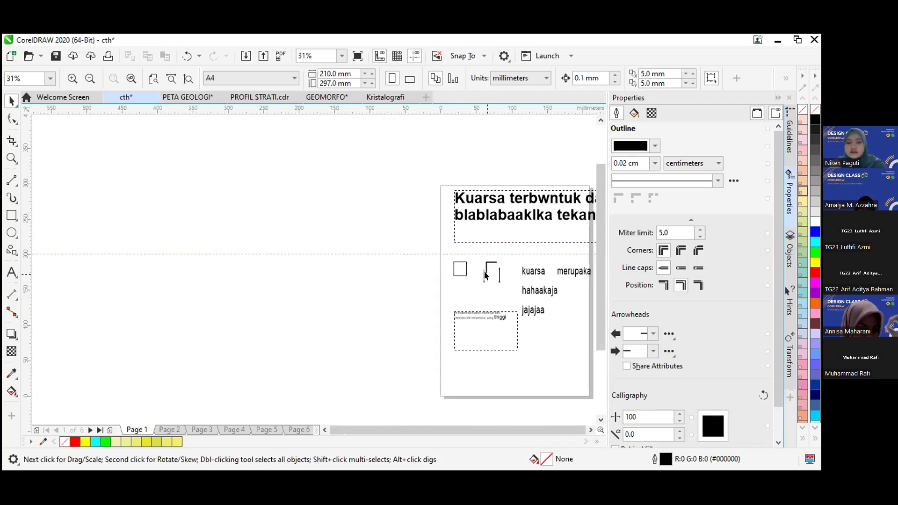
scroll(485, 275, up, 2)
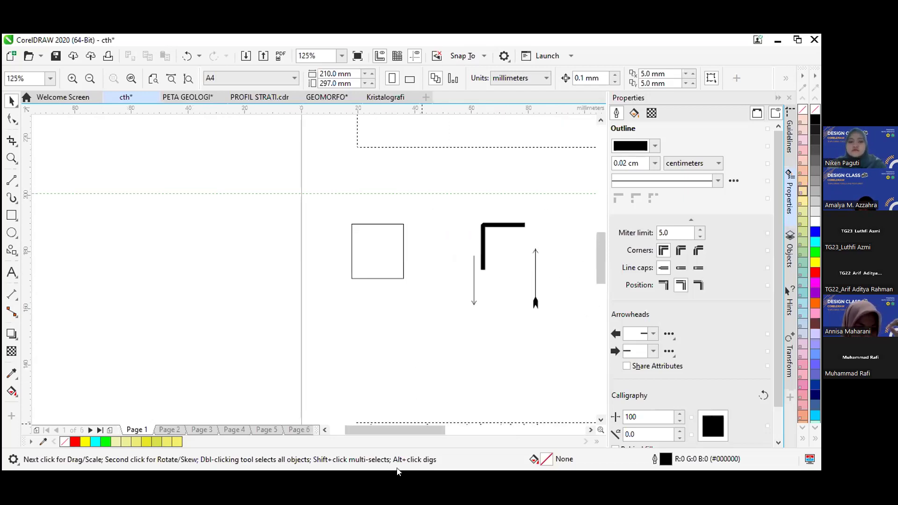
- Draw an arrow about 28 mm tall beside the square from a vertical line and two short head strokes
drag(388, 427, 397, 430)
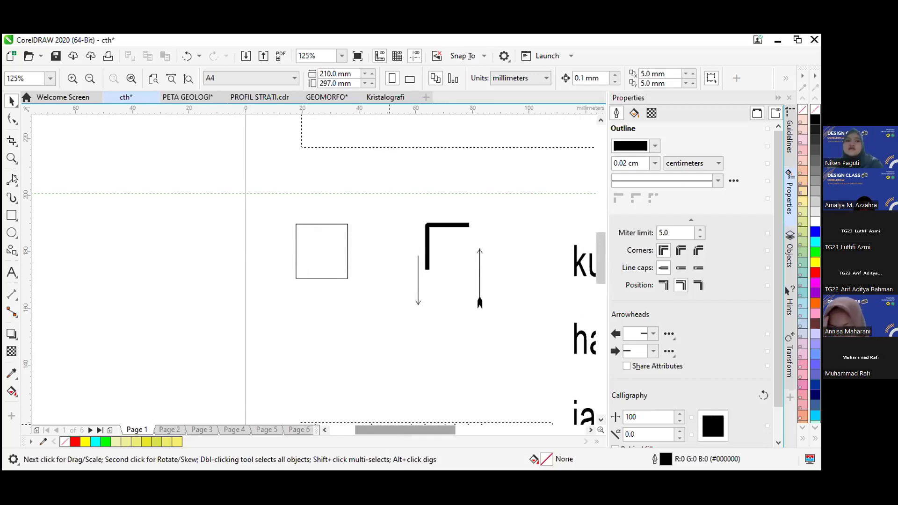
click(261, 254)
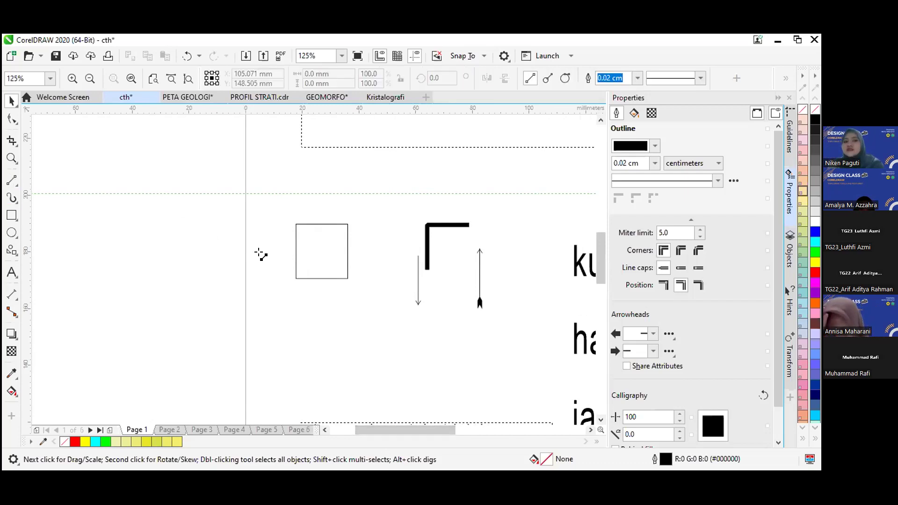
key(F5)
mouse_move(253, 333)
mouse_down()
mouse_move(255, 255)
mouse_move(285, 255)
mouse_move(264, 257)
mouse_up()
click(12, 101)
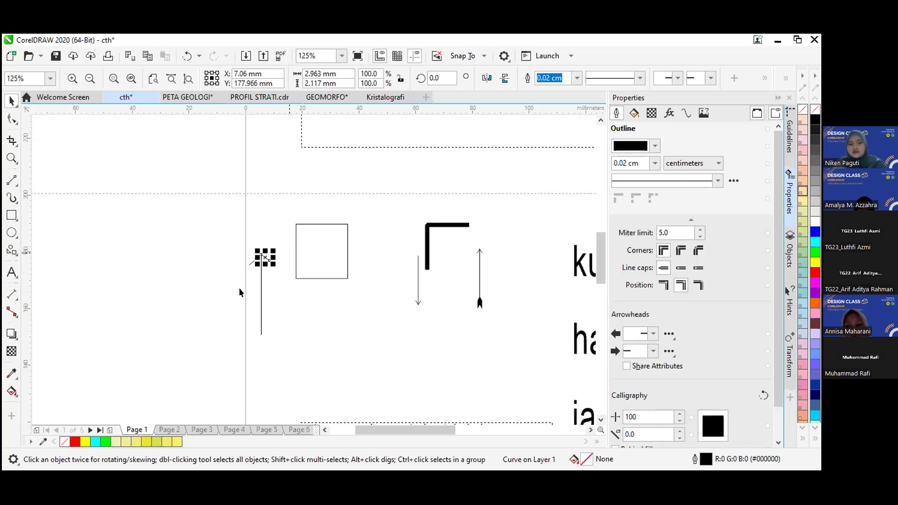
- Try selecting and moving the hand-drawn arrow beside the square, and undo the changes
key(ctrl+z)
click(260, 296)
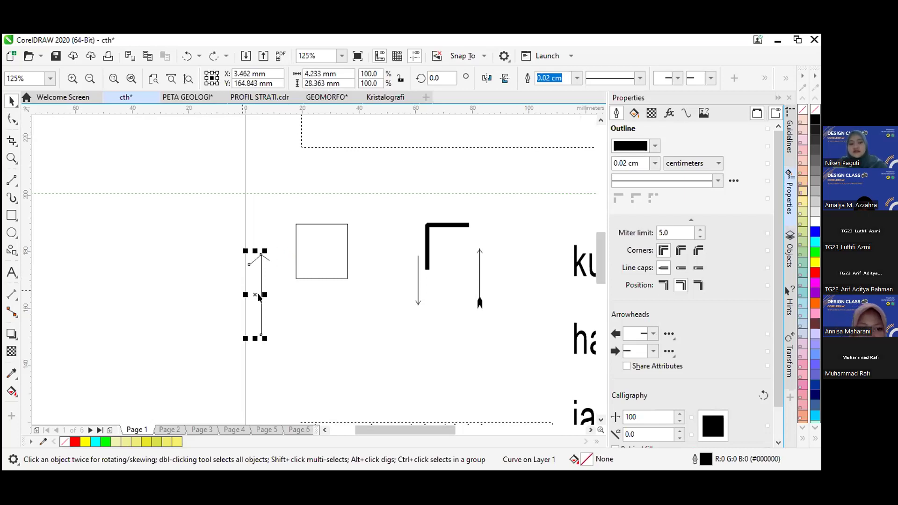
click(247, 297)
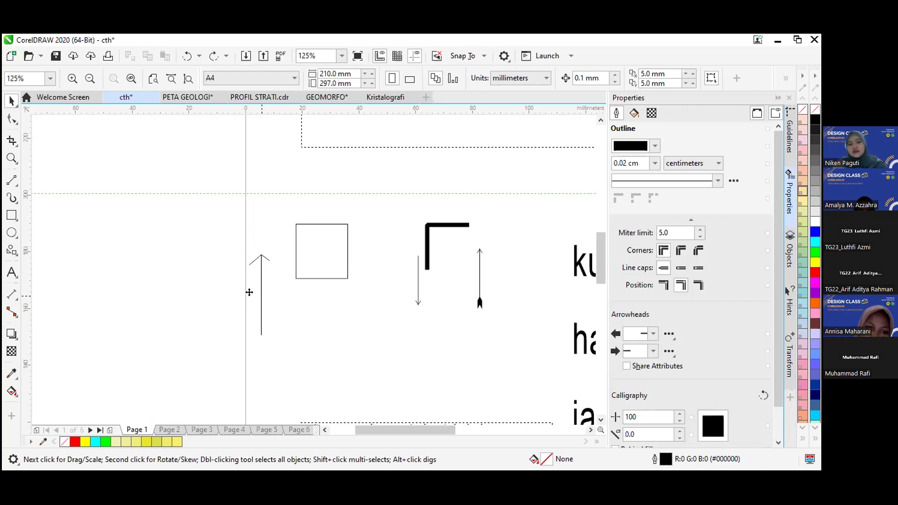
click(244, 294)
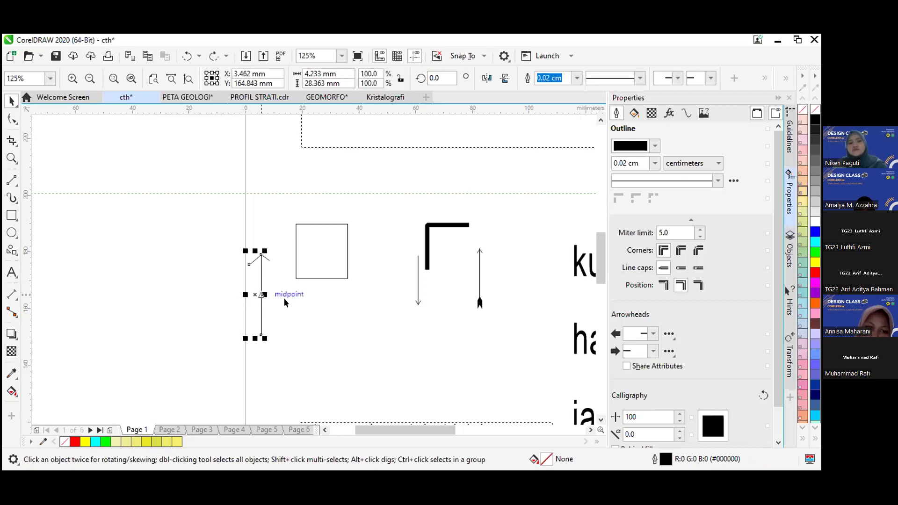
drag(244, 293, 196, 299)
key(ctrl+z)
key(Escape)
- Draw a vertical line about 31 mm long with Arrowhead 1 at its start and move it up and farther outside the page
click(13, 179)
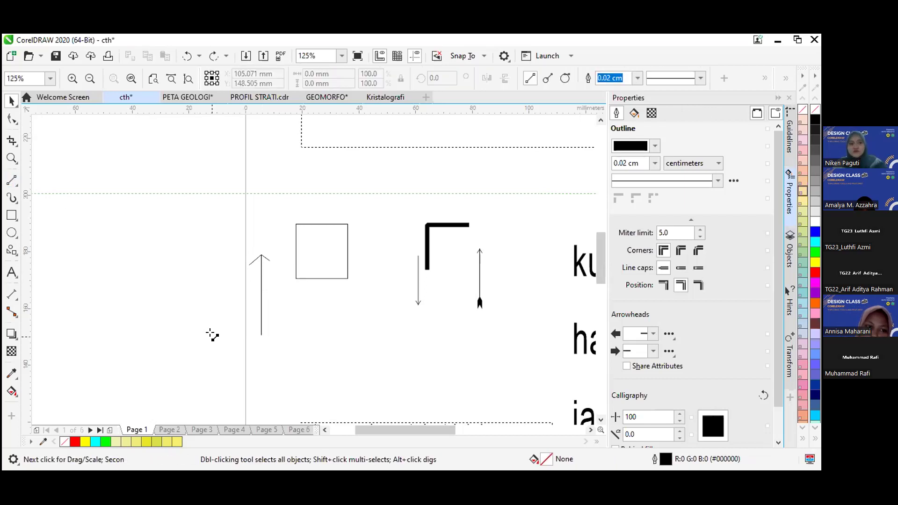
mouse_move(212, 341)
mouse_down()
mouse_move(200, 261)
mouse_move(212, 244)
mouse_up()
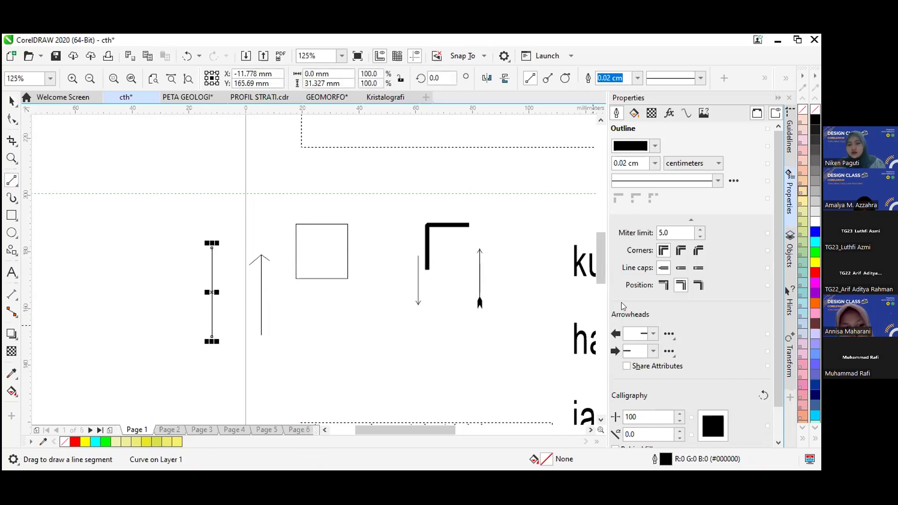
click(653, 334)
click(654, 334)
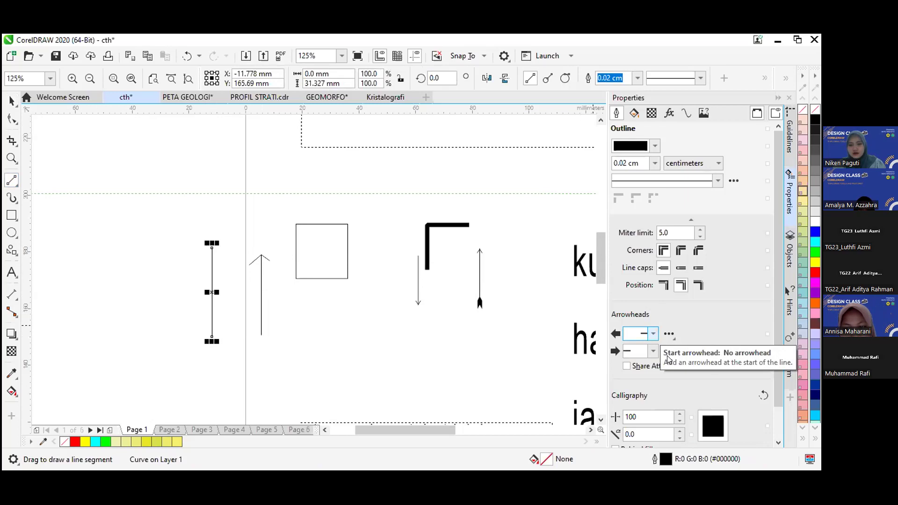
click(653, 334)
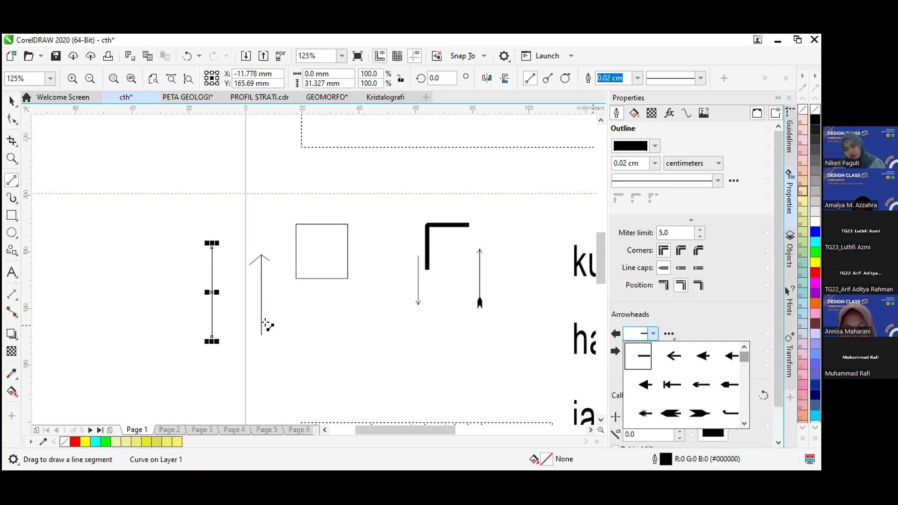
key(Return)
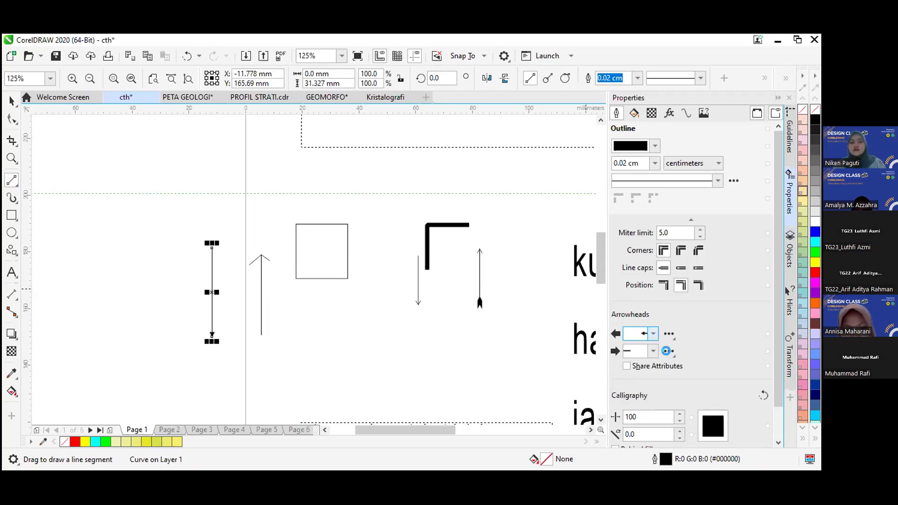
key(alt+Down)
click(13, 100)
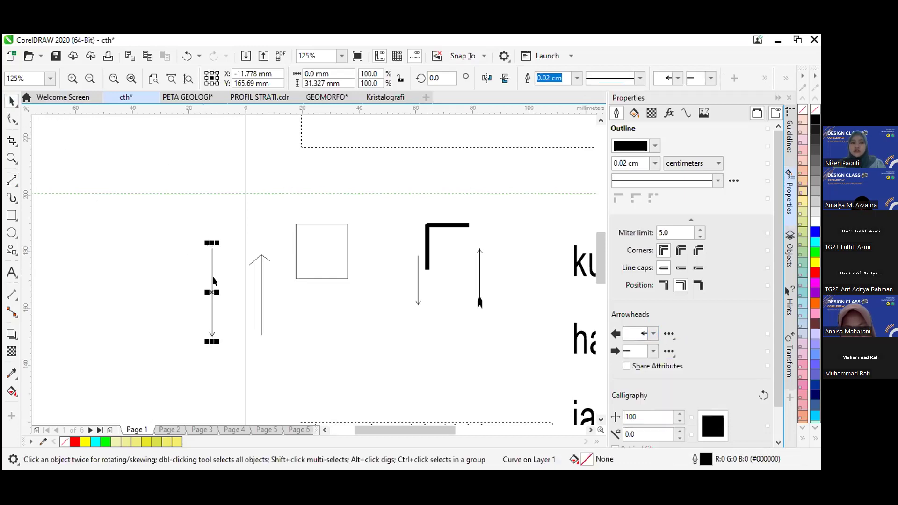
drag(210, 293, 148, 245)
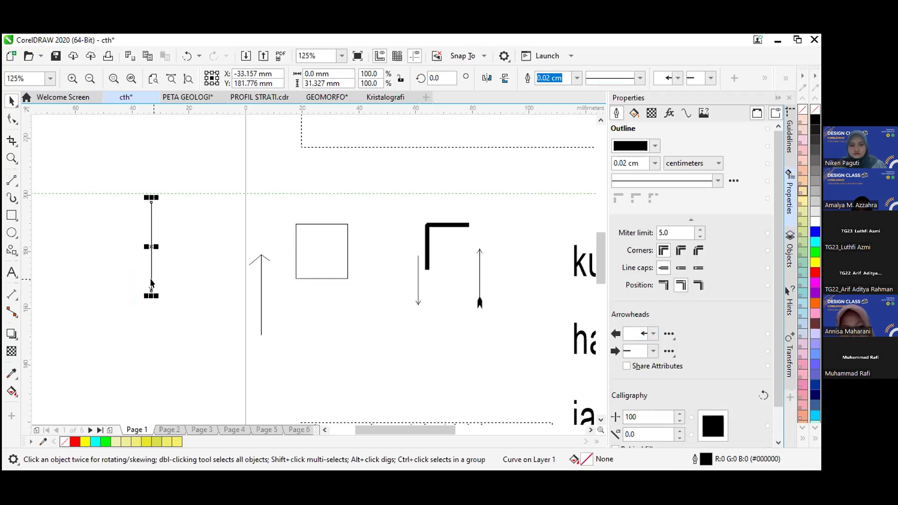
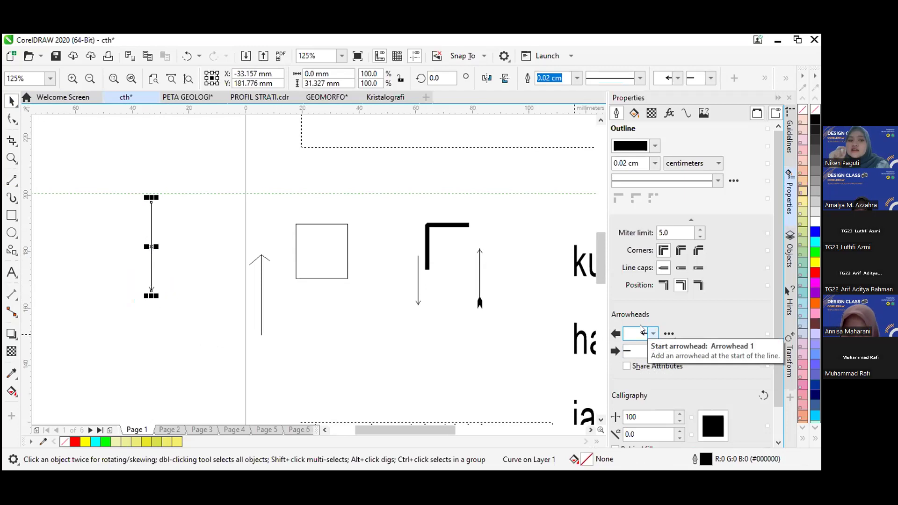
- Draw a vertical line about 34 mm long between the two arrows, with Arrowhead 1 at its start and Arrowhead 9 at its end
click(13, 181)
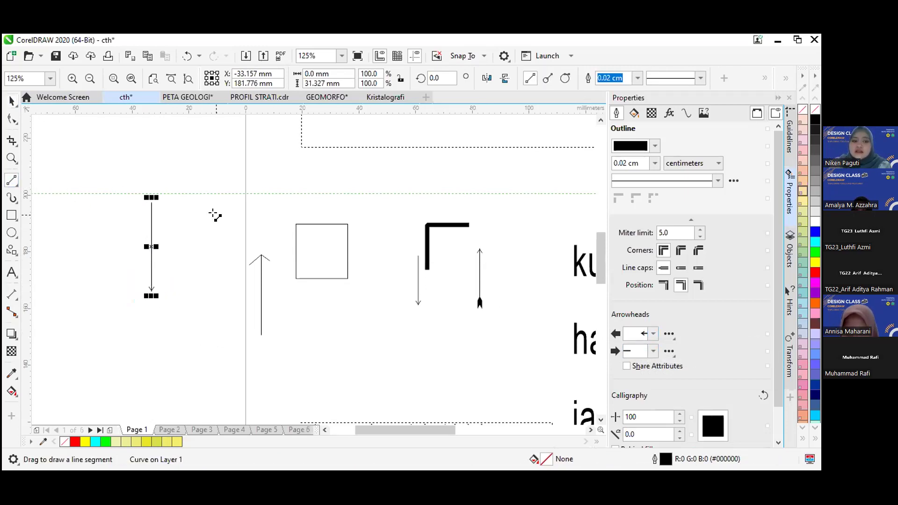
drag(216, 211, 220, 313)
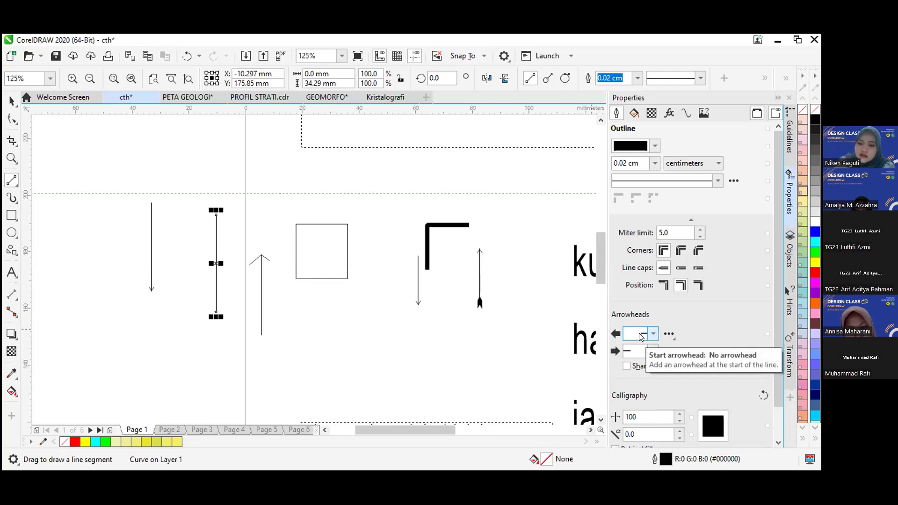
click(653, 334)
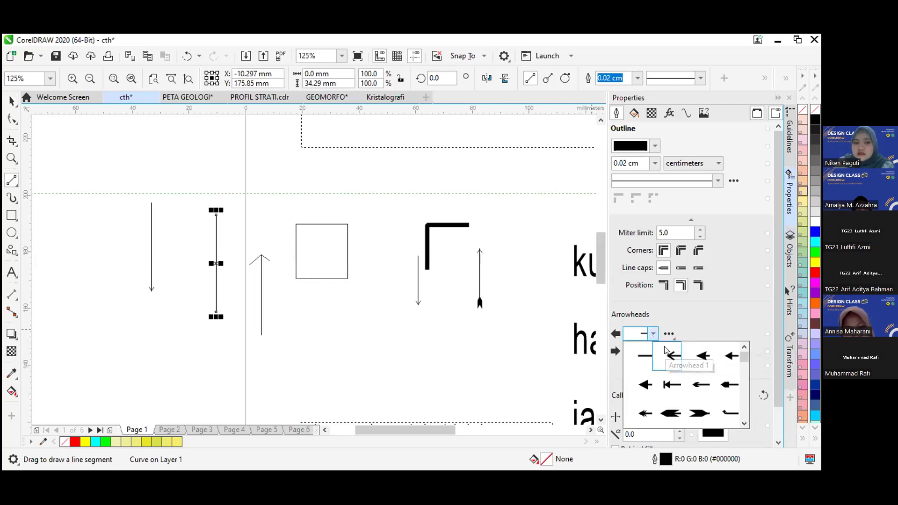
click(666, 350)
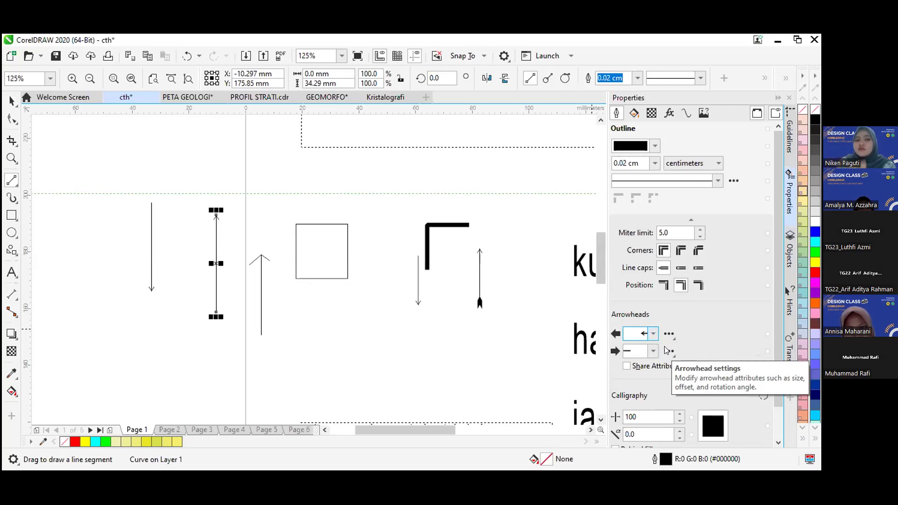
click(653, 351)
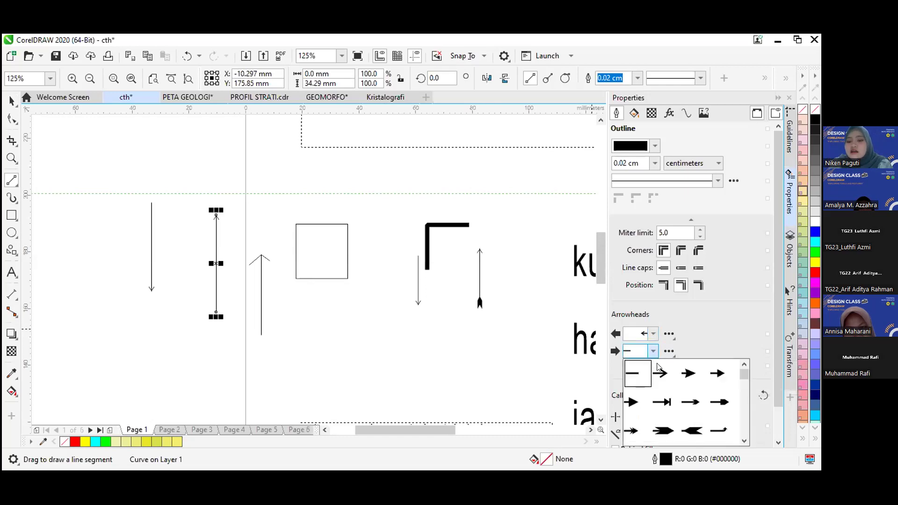
click(663, 431)
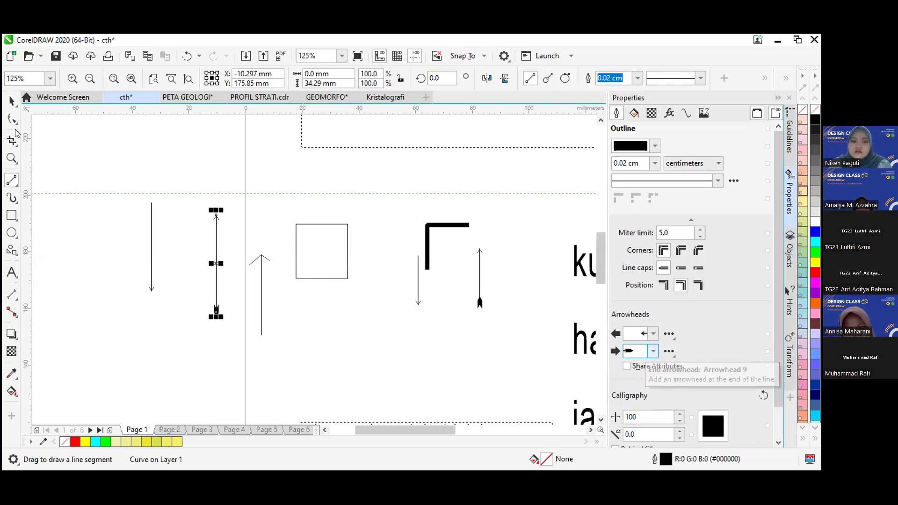
click(10, 101)
click(85, 232)
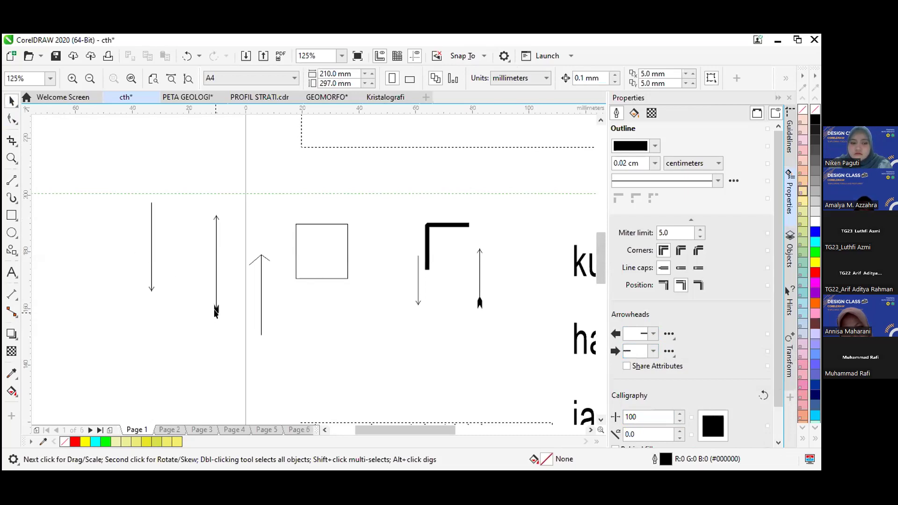
- Change the outline color of the double-headed arrow line to red (#D11B1B)
click(216, 312)
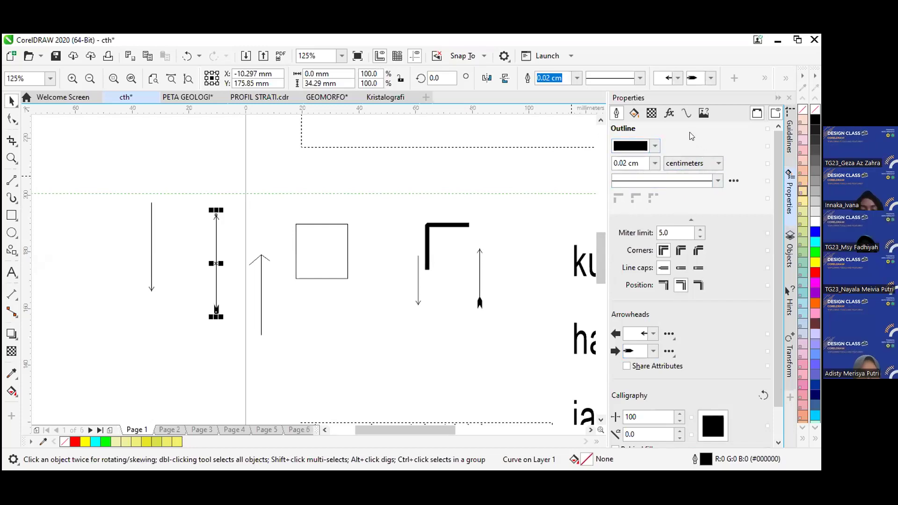
click(655, 146)
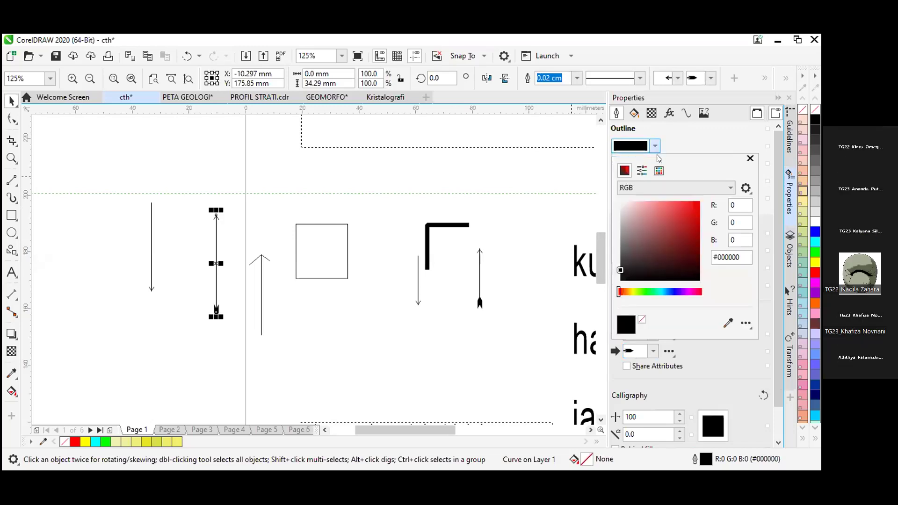
click(688, 213)
click(685, 144)
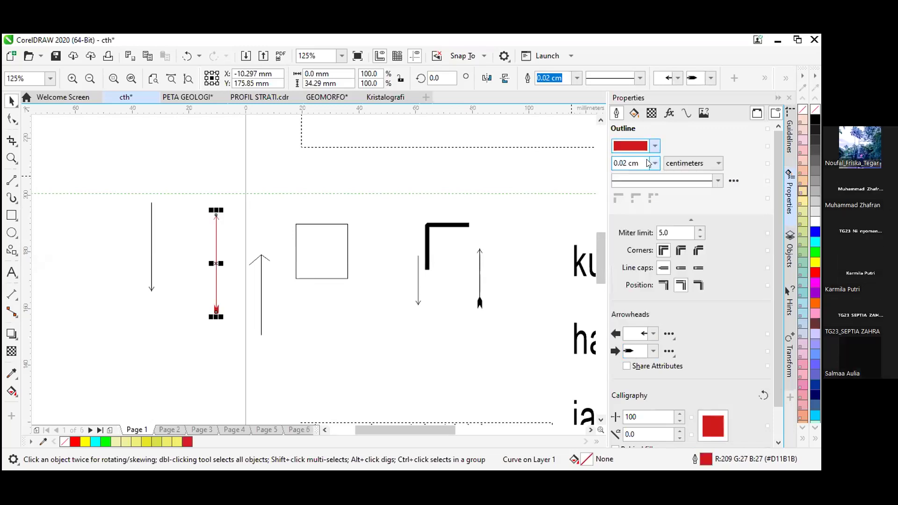
- Try outline widths of 0.025 cm and 0.15 cm on the red arrow line
click(654, 163)
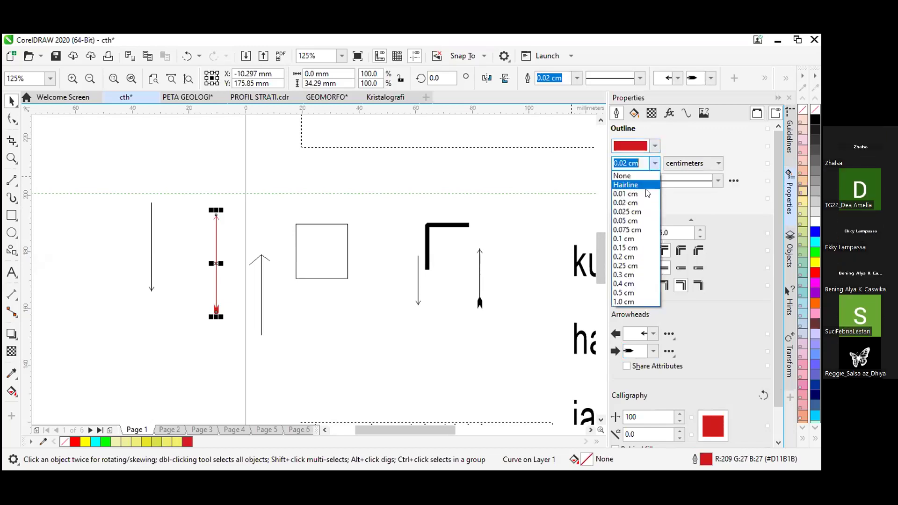
click(640, 212)
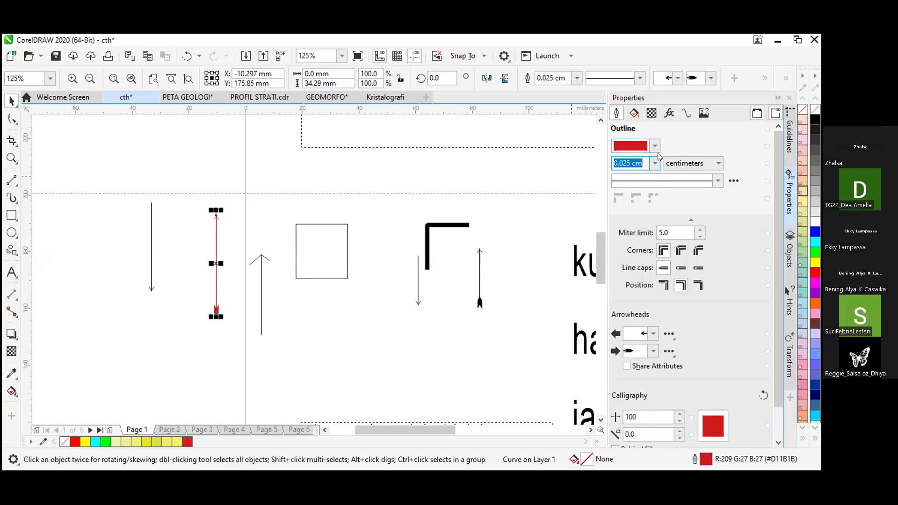
click(656, 163)
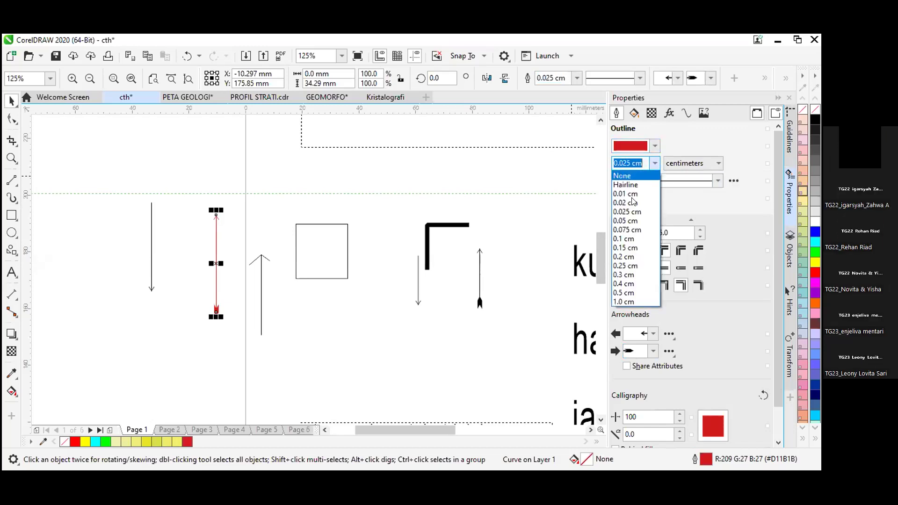
click(636, 246)
- Switch the red arrow line's outline width unit to millimeters
click(653, 164)
click(655, 164)
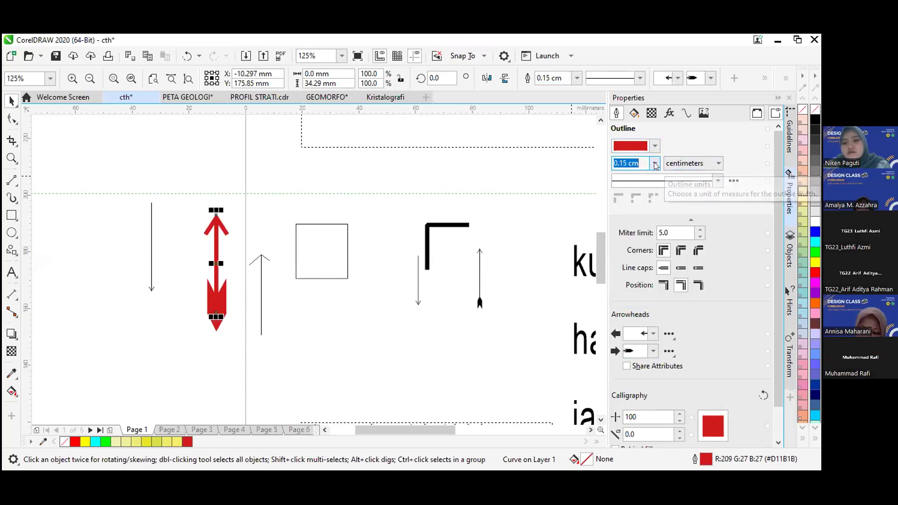
click(655, 163)
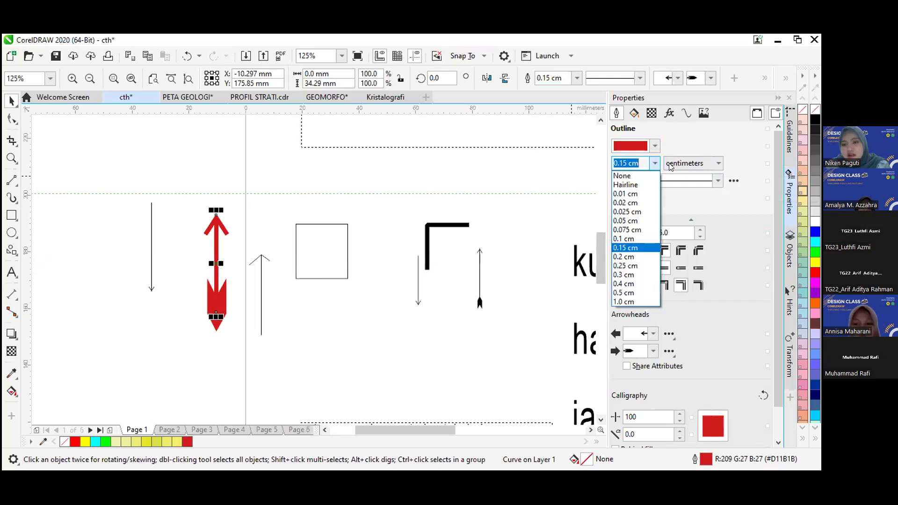
click(671, 167)
click(672, 165)
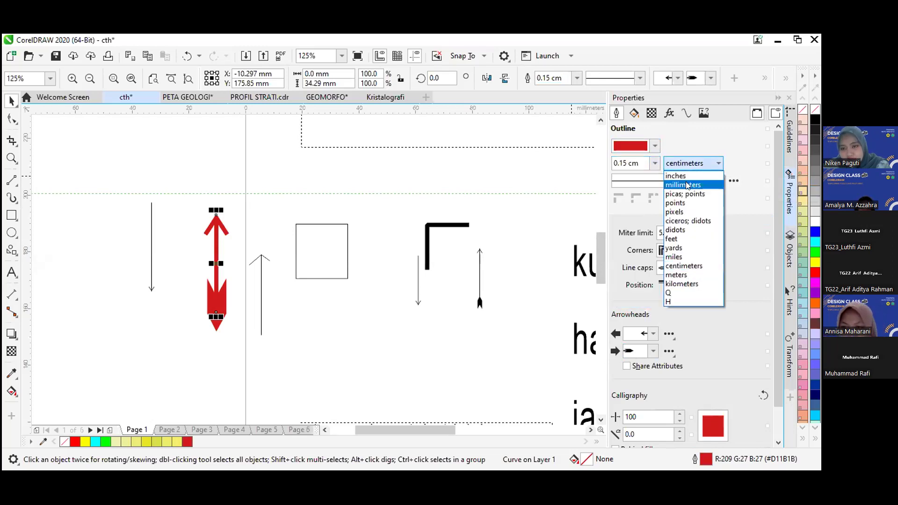
click(685, 184)
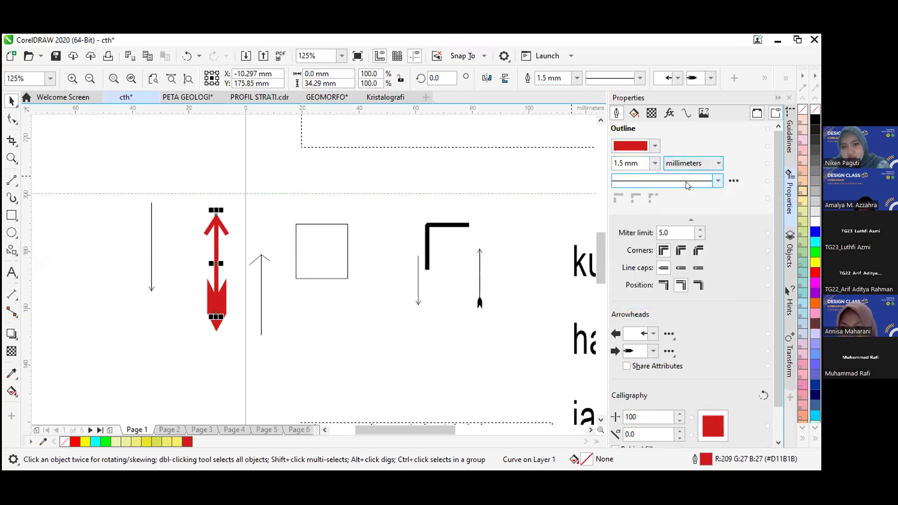
- Try an outline width of 0.2 mm on the red arrow line and set it to 2.0 mm
click(654, 164)
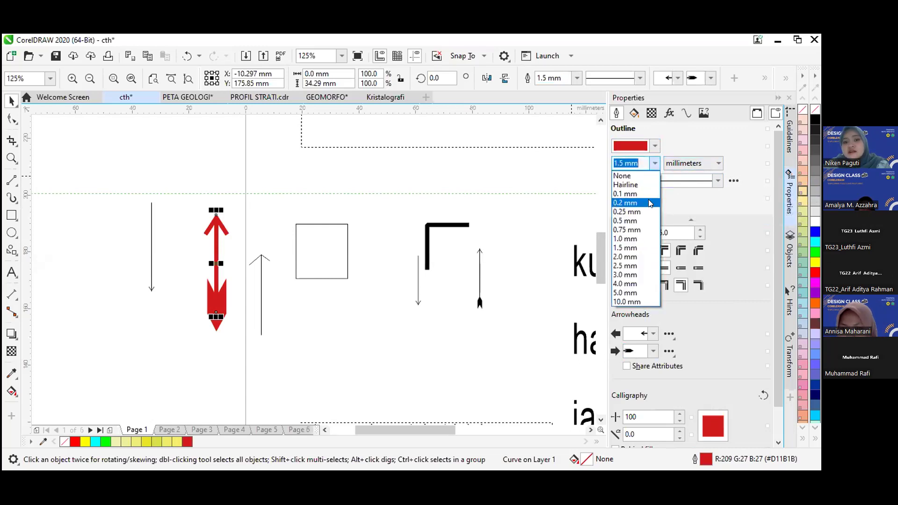
click(649, 202)
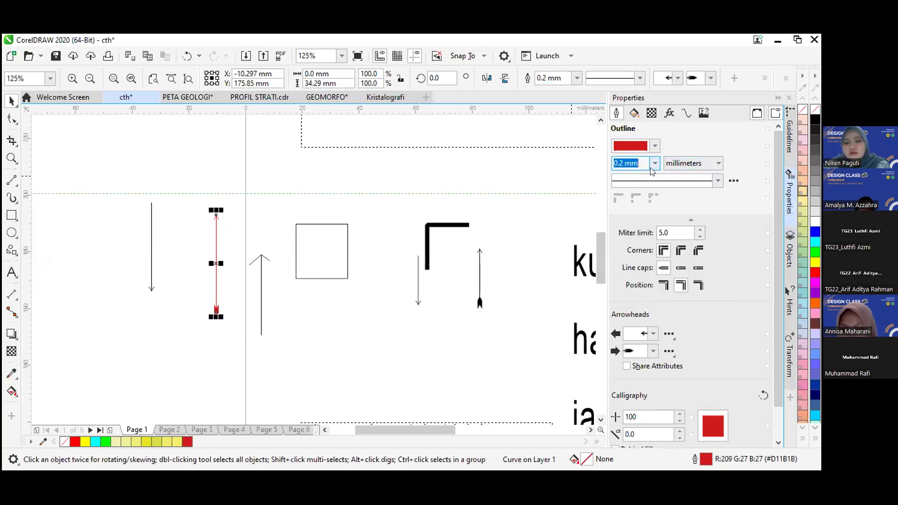
click(653, 166)
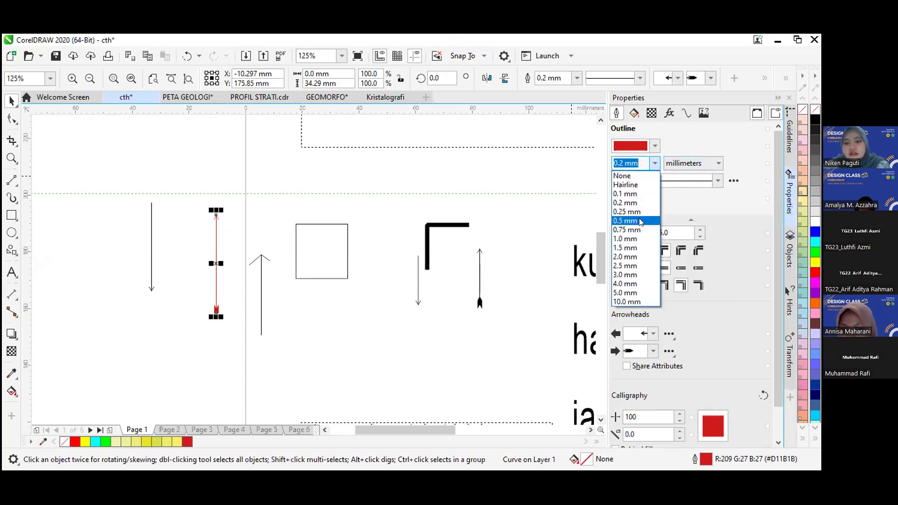
click(637, 253)
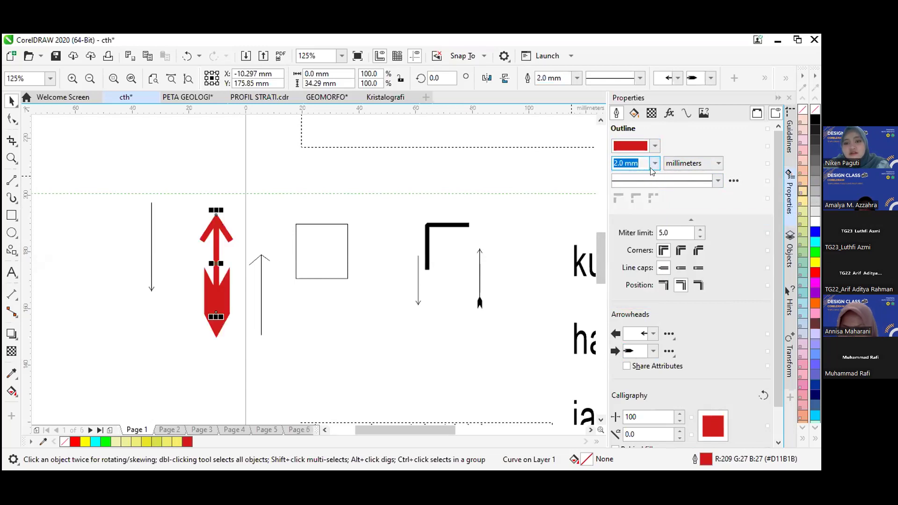
- Set the red arrow line's outline width to 0.25 mm and give it a finely dotted line style
click(654, 164)
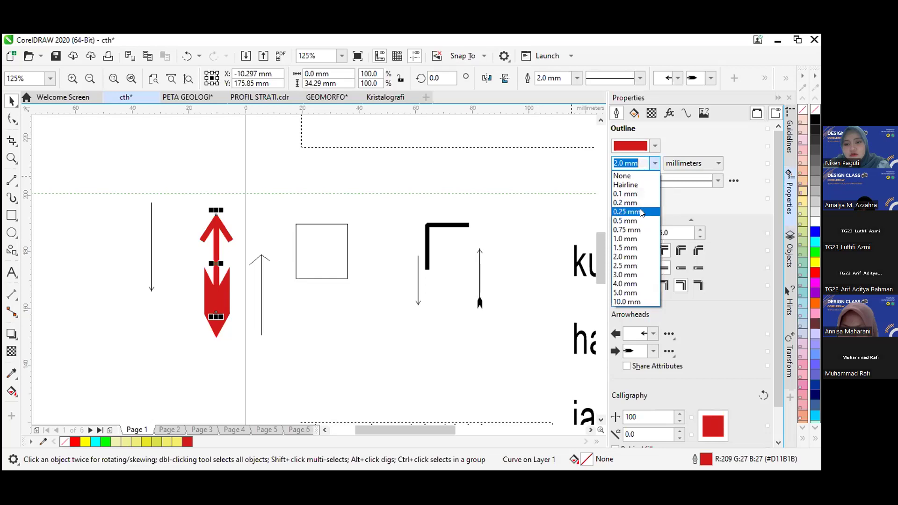
click(640, 211)
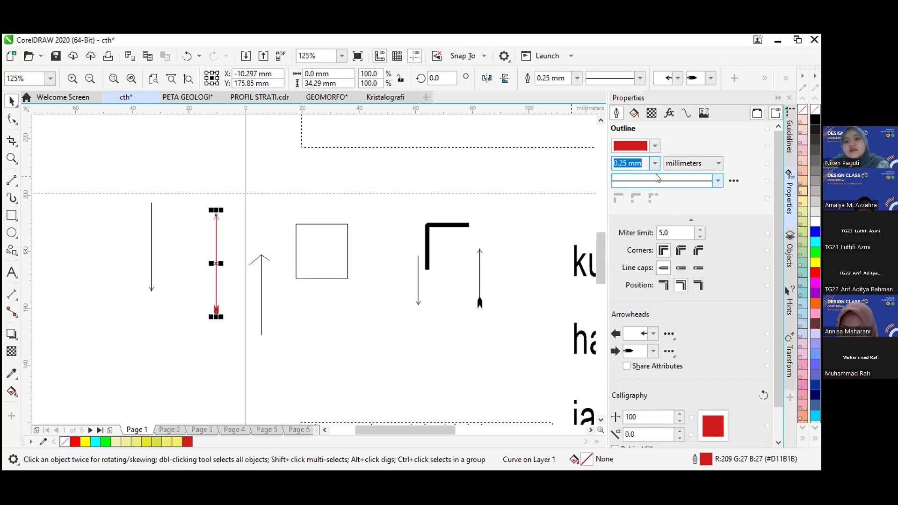
click(716, 181)
drag(728, 209, 728, 219)
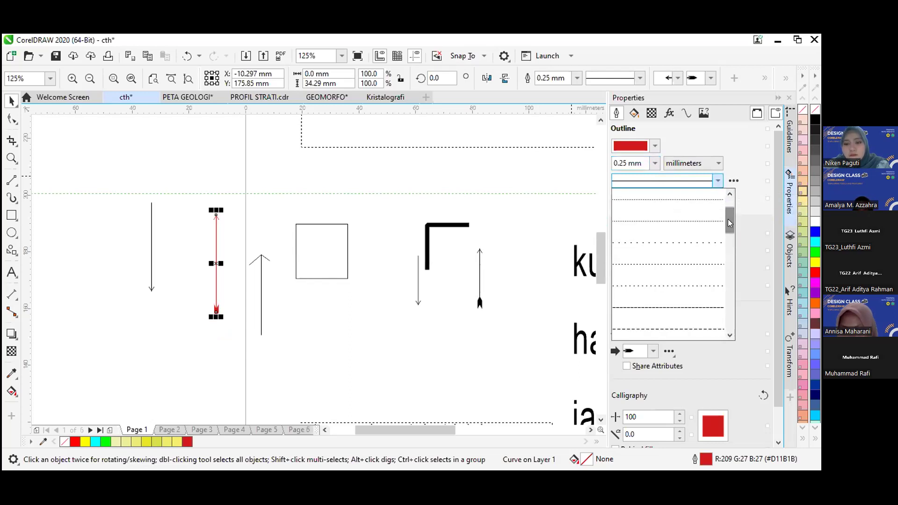
click(704, 233)
- Try a dashed and a widely spaced dash-dot line style on the red arrow line
click(717, 181)
scroll(727, 273, down, 3)
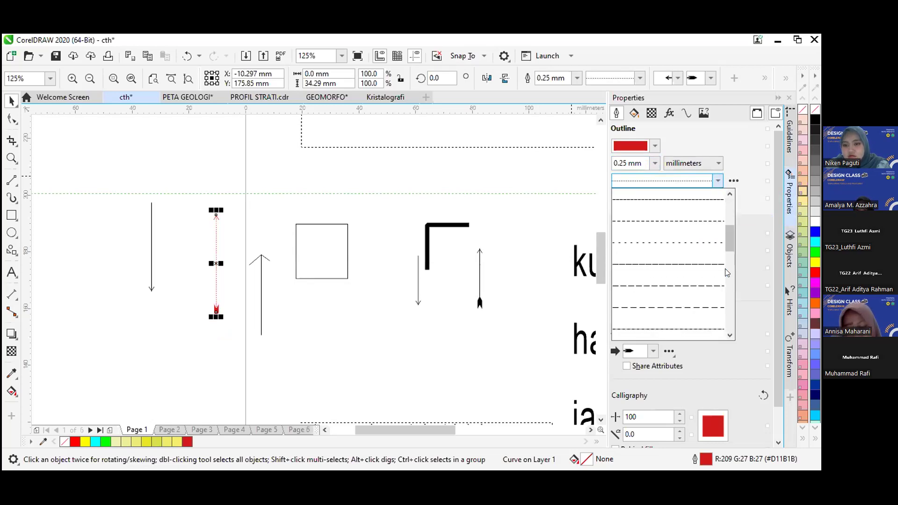
click(706, 282)
click(717, 181)
drag(732, 230, 730, 251)
scroll(732, 248, down, 1)
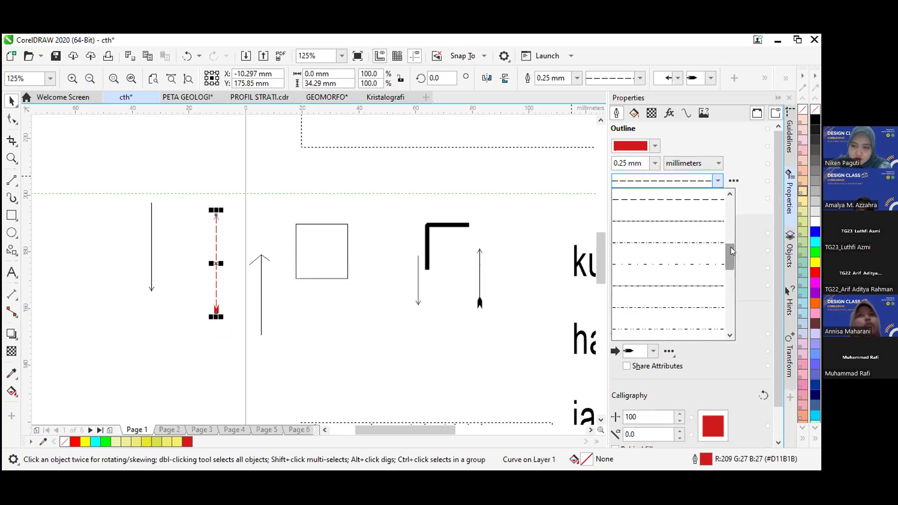
click(698, 260)
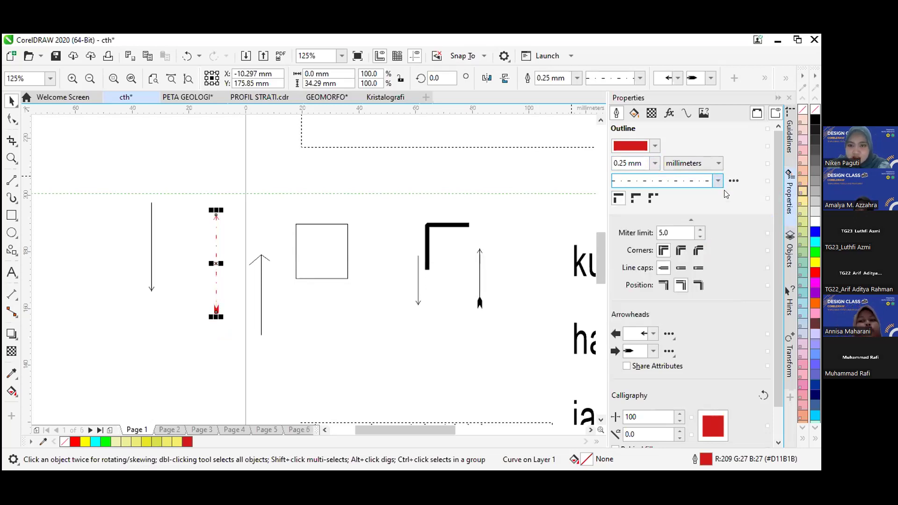
- Apply a dash-dot-dot line style to the red arrow line and browse the remaining line styles
key(alt+Down)
click(710, 289)
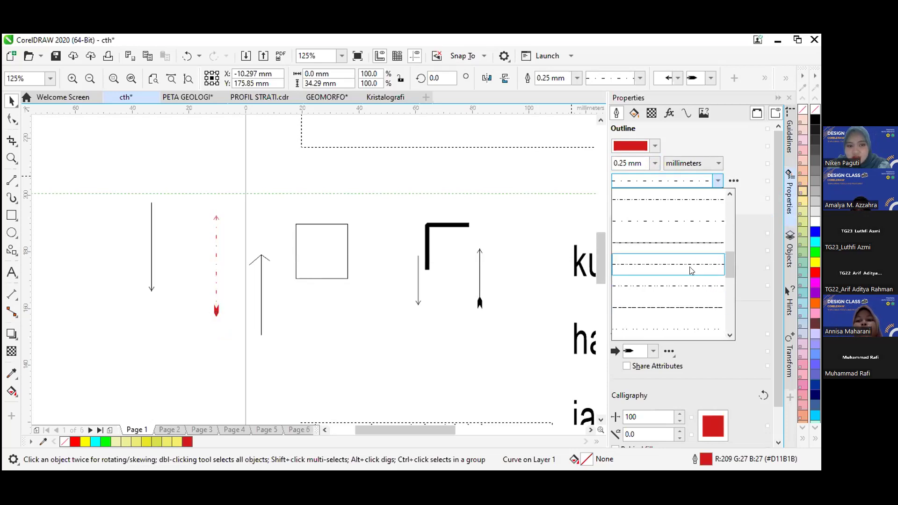
click(714, 181)
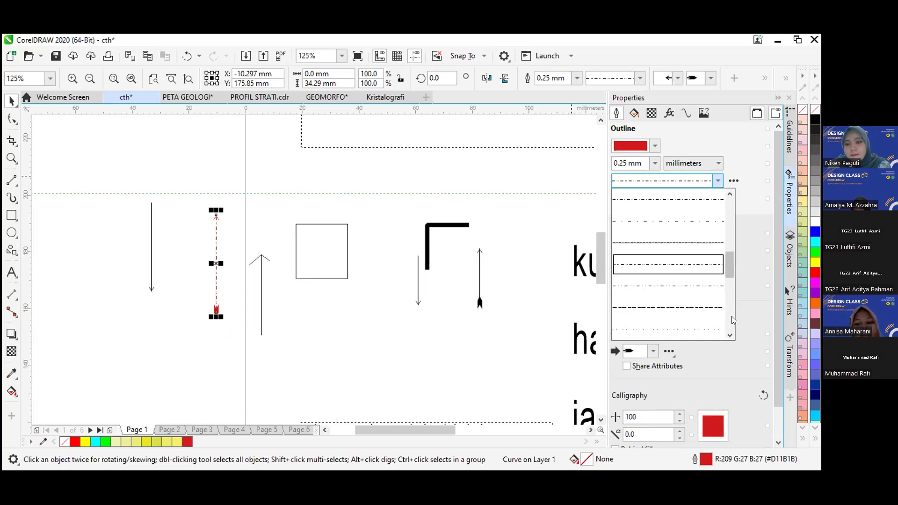
scroll(732, 316, down, 2)
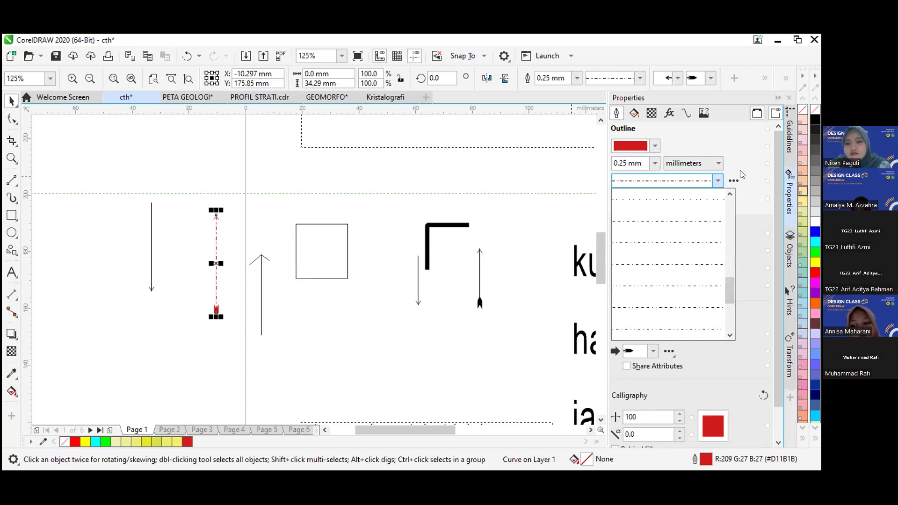
drag(732, 284, 732, 312)
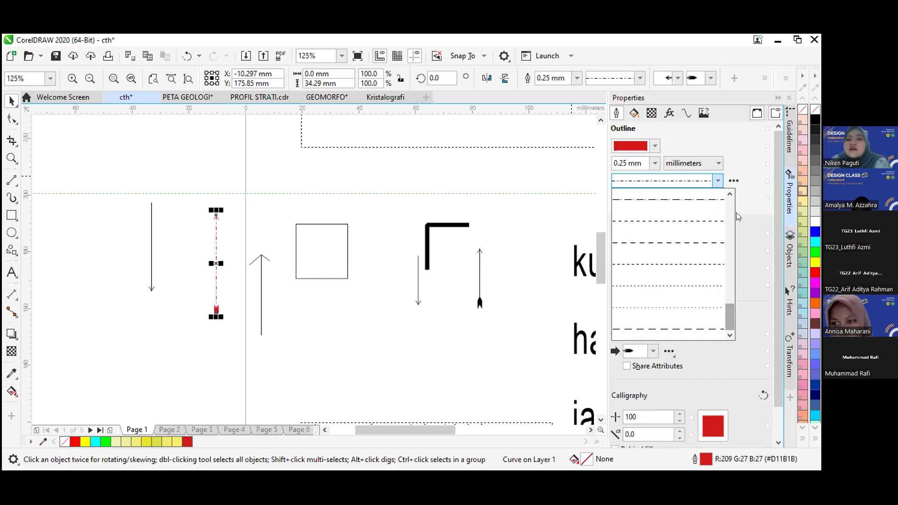
- Edit the red arrow line's style by joining the two dots and lengthening the repeating pattern, and add it as a new line style
click(733, 182)
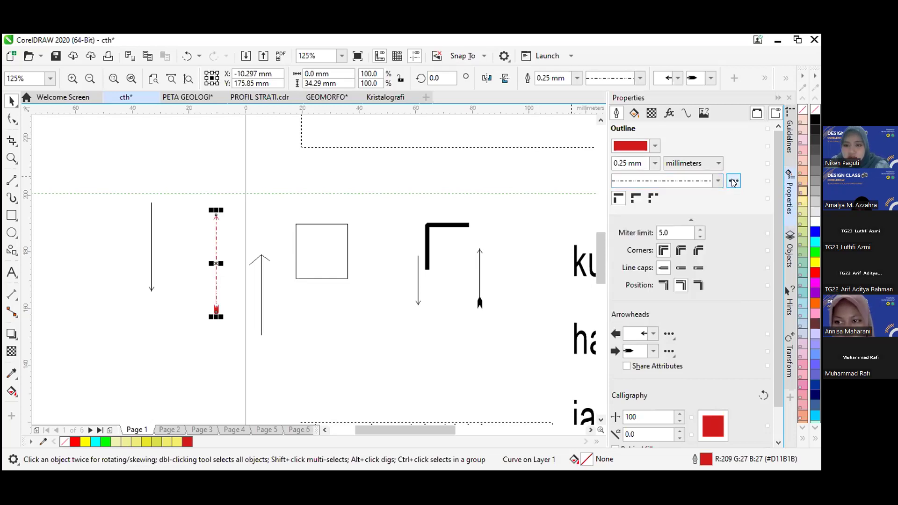
click(733, 182)
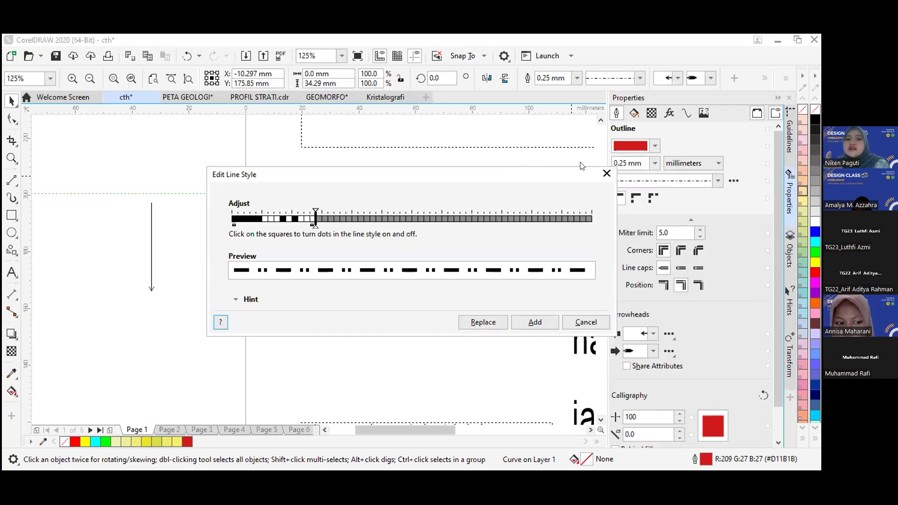
drag(524, 174, 581, 165)
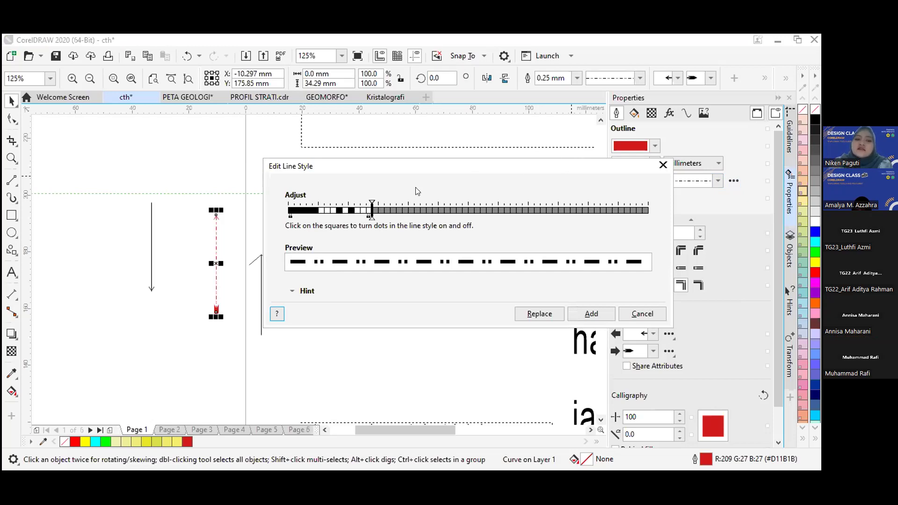
click(344, 211)
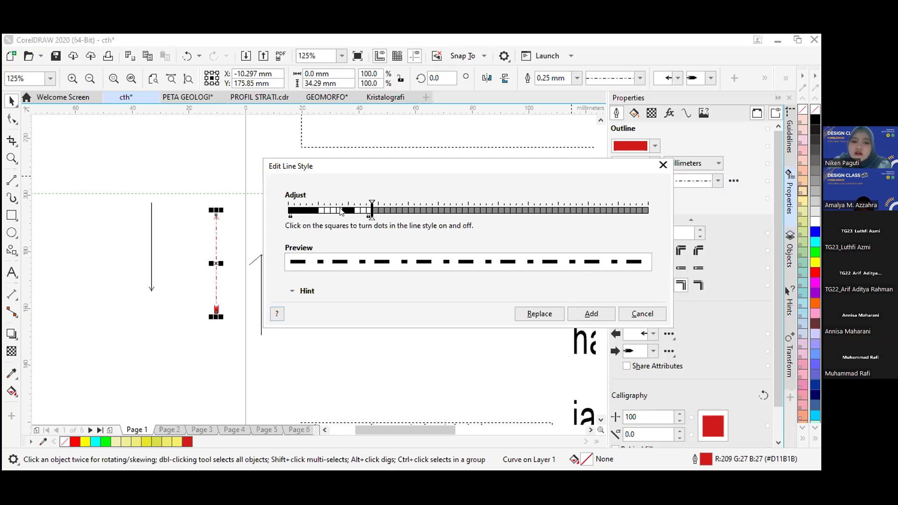
drag(374, 219, 389, 220)
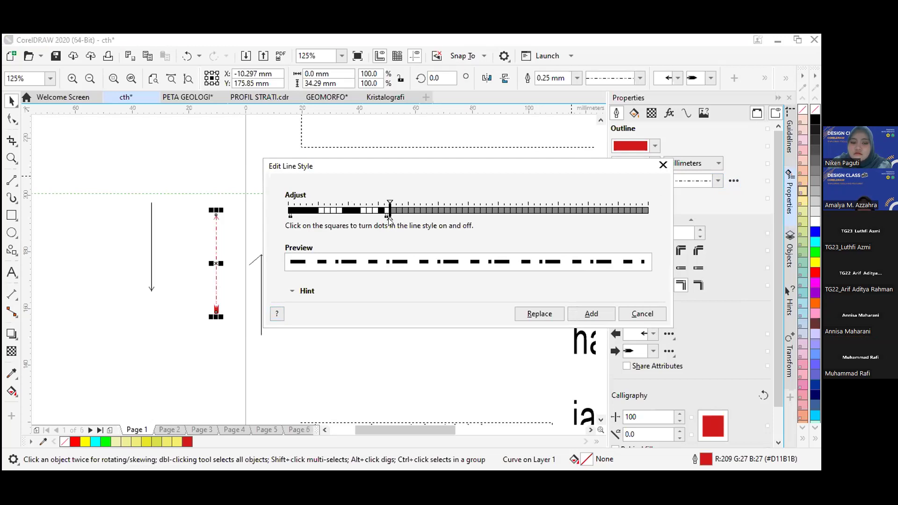
drag(389, 220, 397, 221)
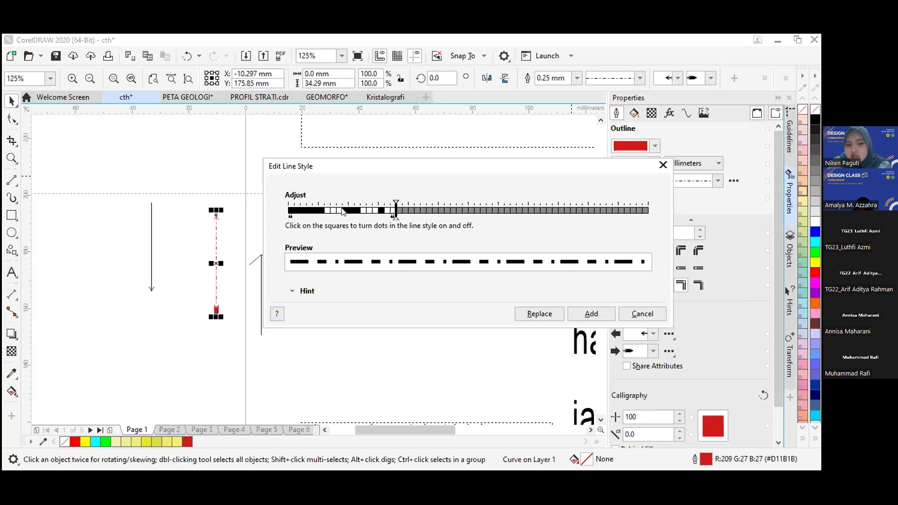
click(582, 316)
click(406, 309)
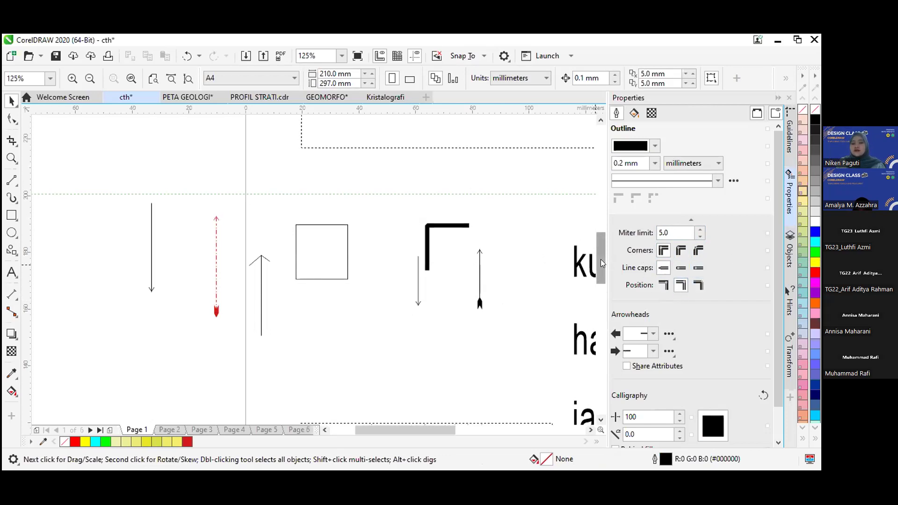
- Draw an L-shaped two-segment line about 22 mm wide and 16 mm high above the "petrogenesa kuarsa" paragraph
drag(601, 259, 600, 269)
scroll(408, 331, up, 2)
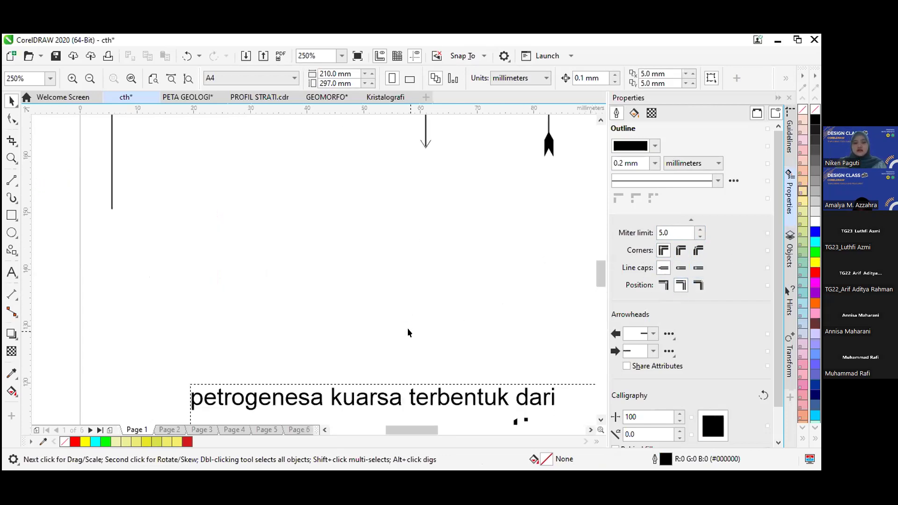
click(13, 182)
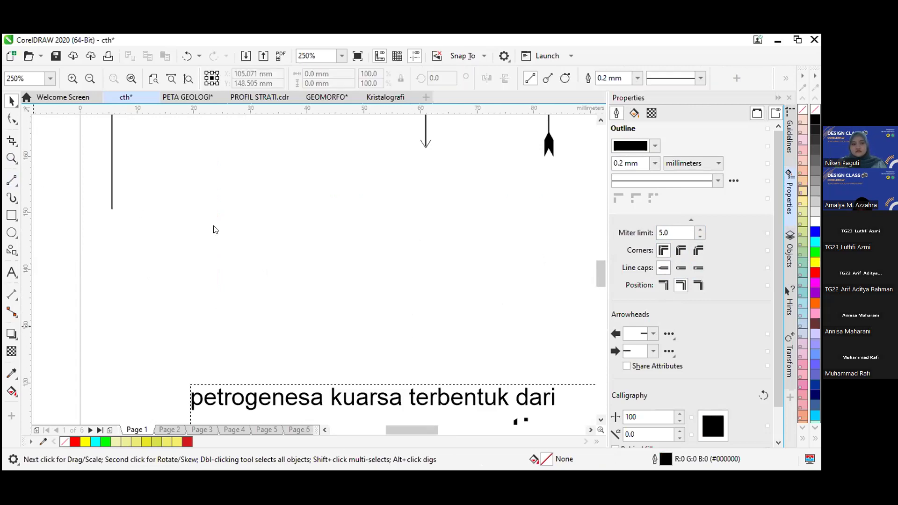
drag(227, 305, 353, 211)
click(12, 101)
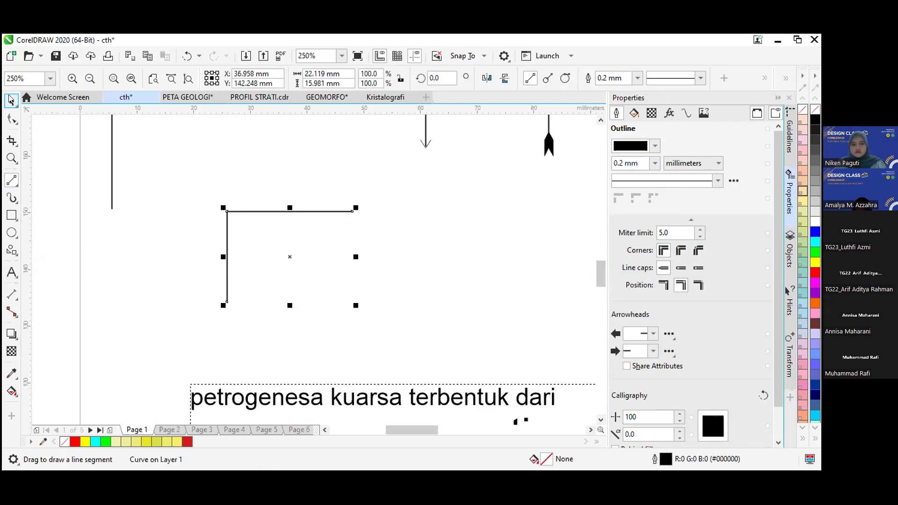
- Give the L-shaped line round corners and an outline width of 2.0 mm
click(666, 250)
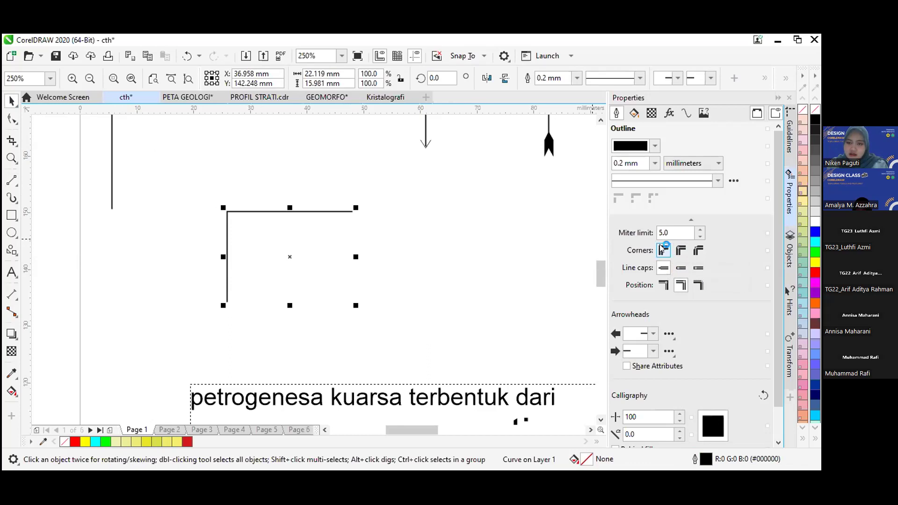
click(678, 251)
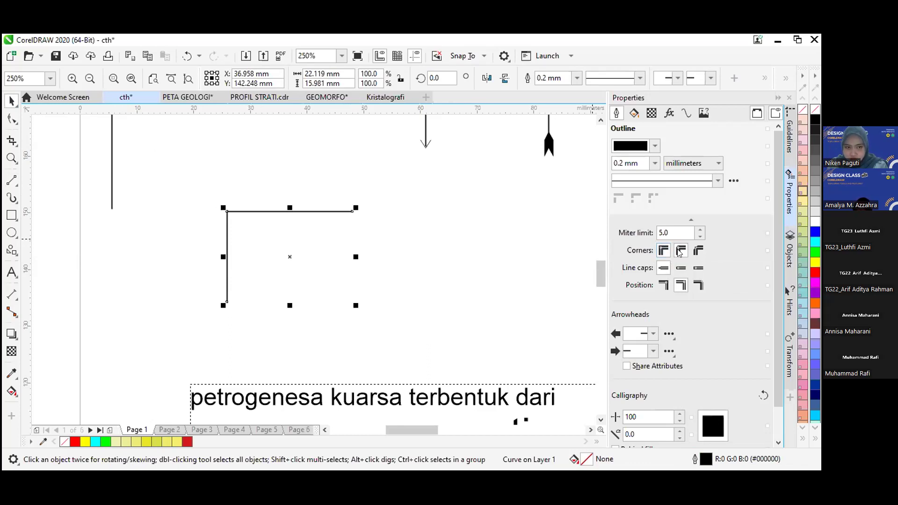
click(655, 164)
click(631, 259)
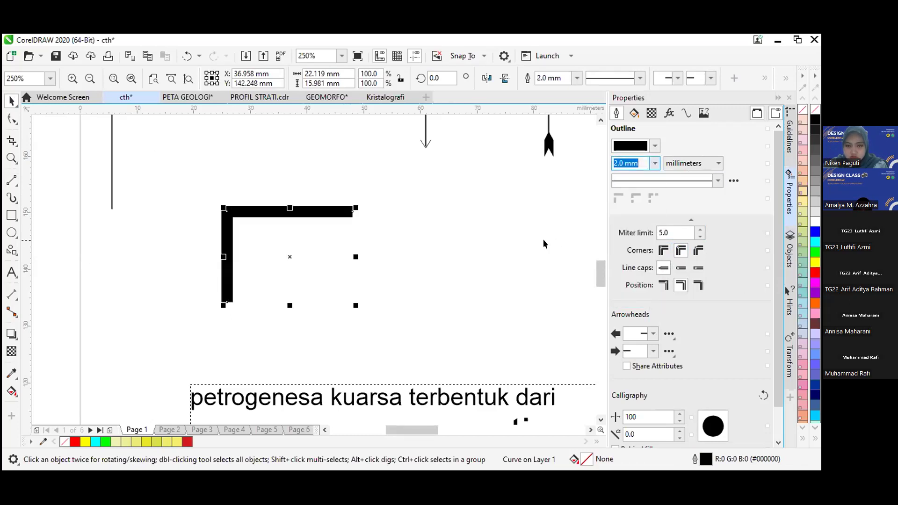
- Compare mitered and round corners on the L-shaped line, deselecting it each time to view the corner
click(660, 253)
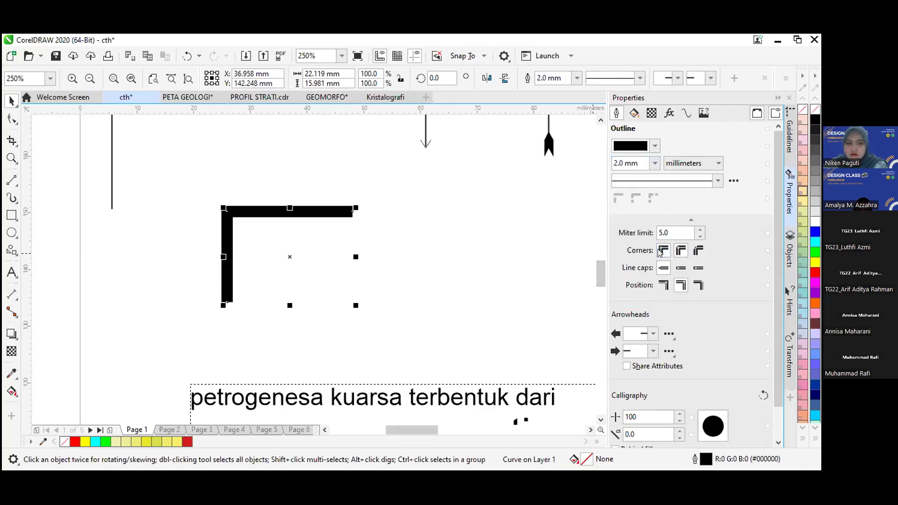
click(524, 235)
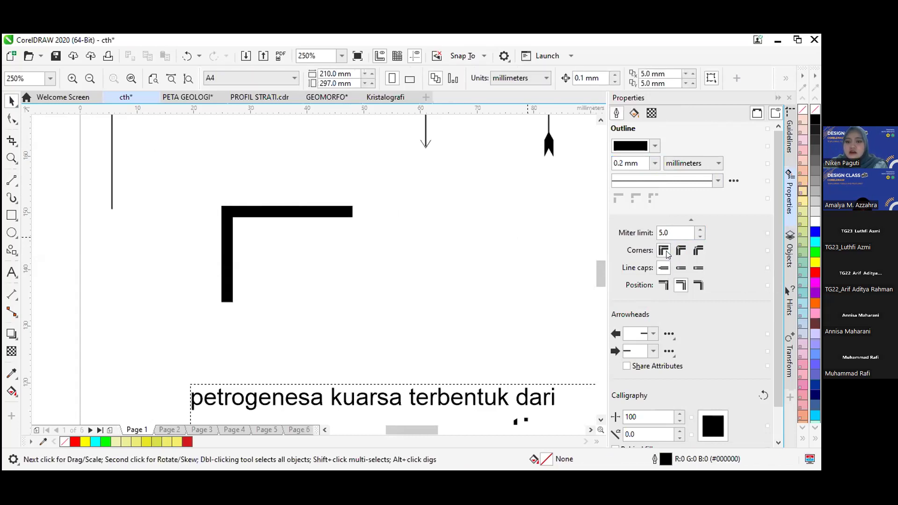
click(227, 213)
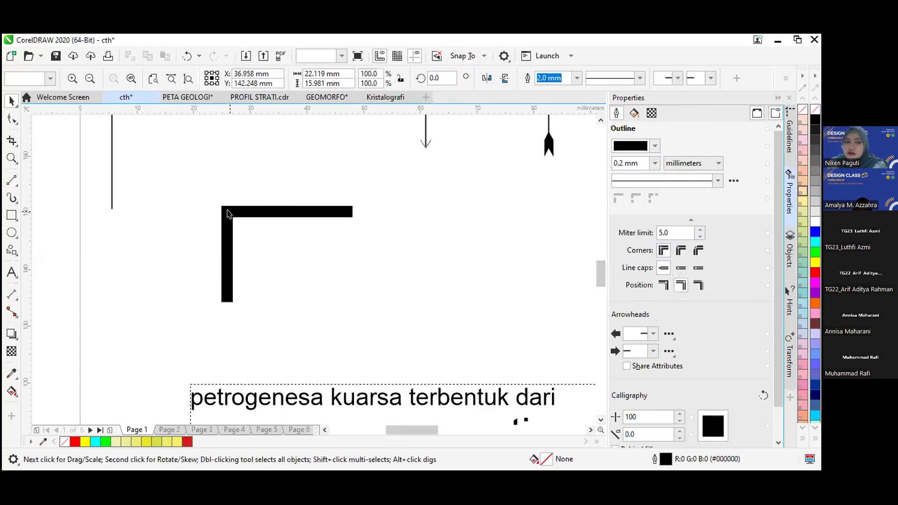
click(681, 251)
click(540, 240)
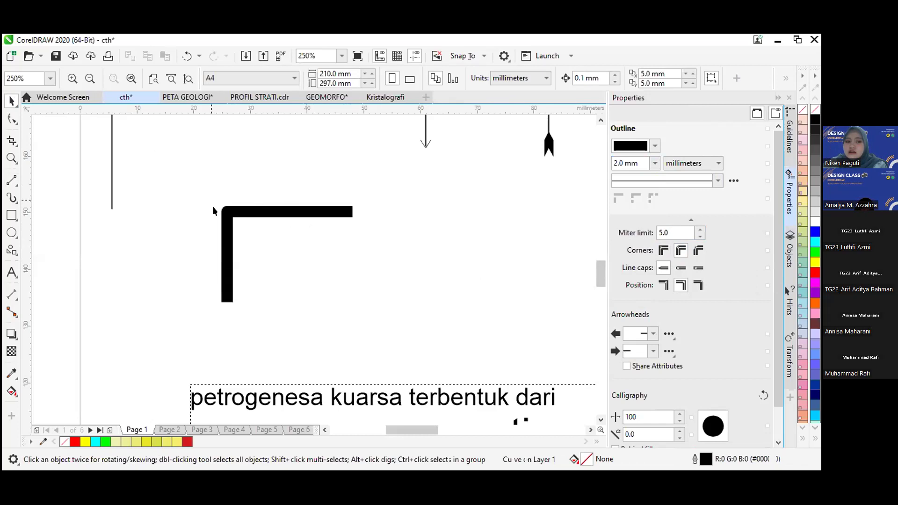
- Set the L-shaped line's corners to beveled
click(227, 222)
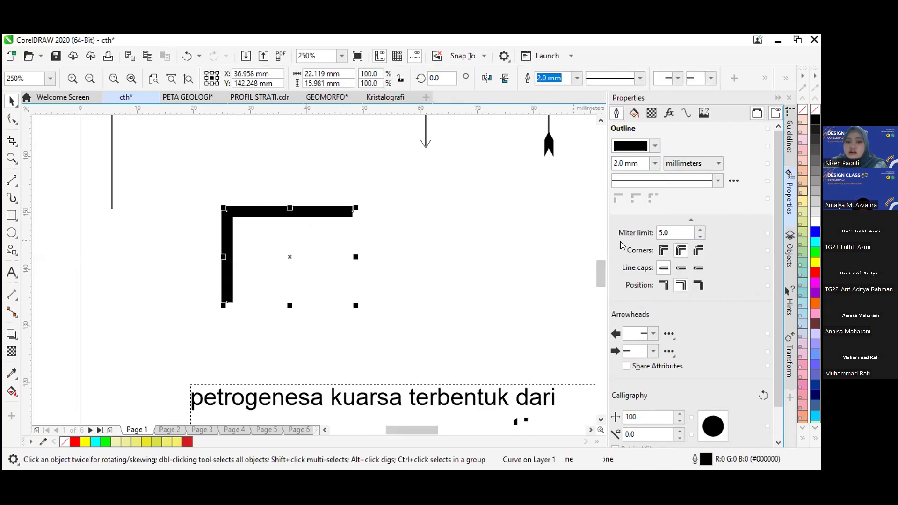
click(524, 240)
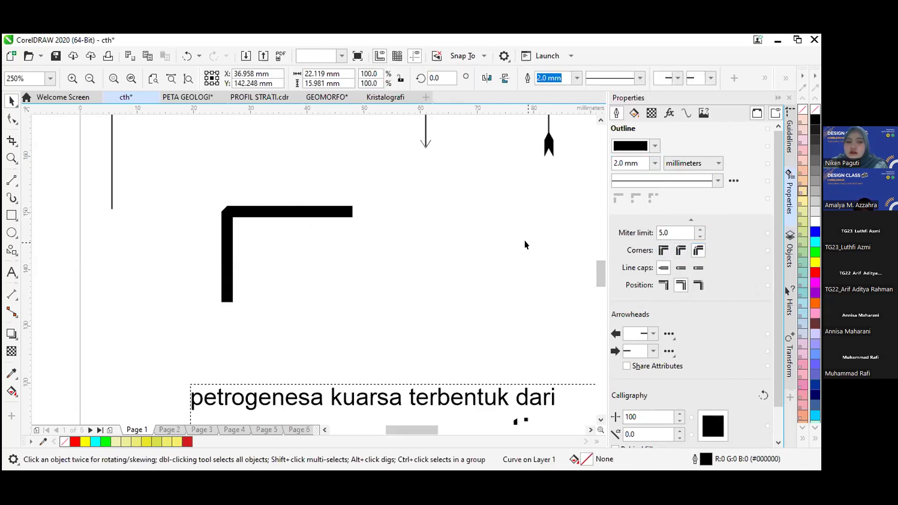
click(220, 208)
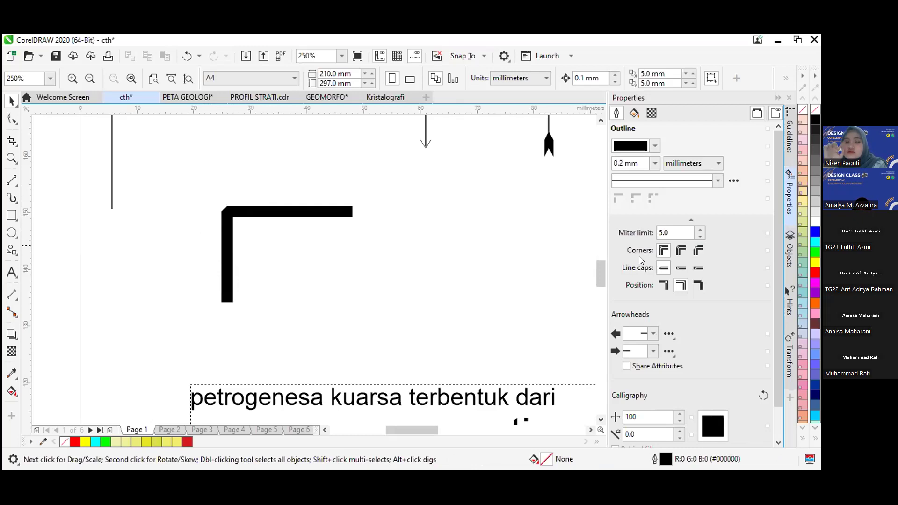
- Try round line caps on the L-shaped line and switch it back to square caps
click(681, 267)
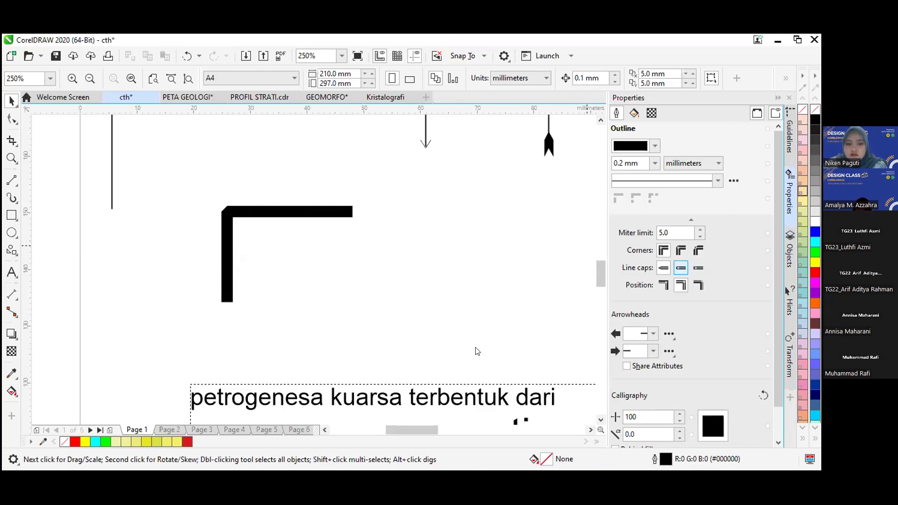
click(484, 332)
click(310, 210)
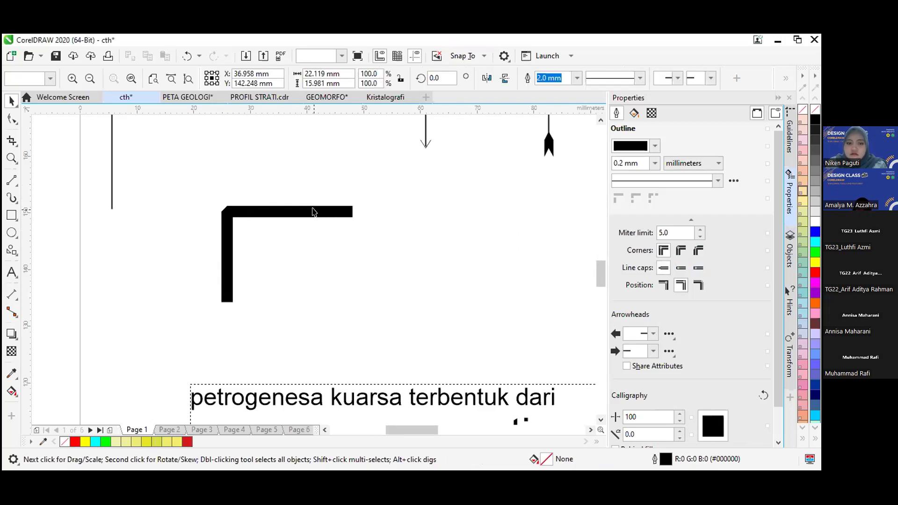
click(682, 267)
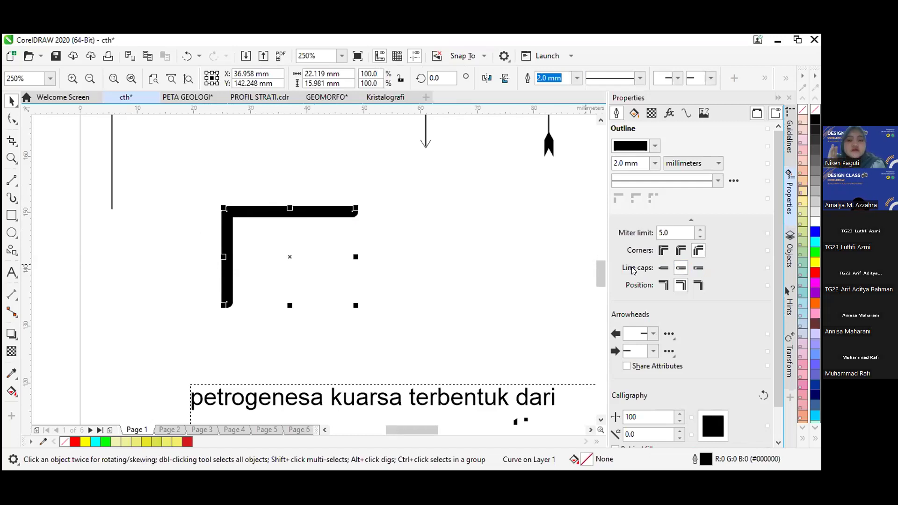
click(664, 268)
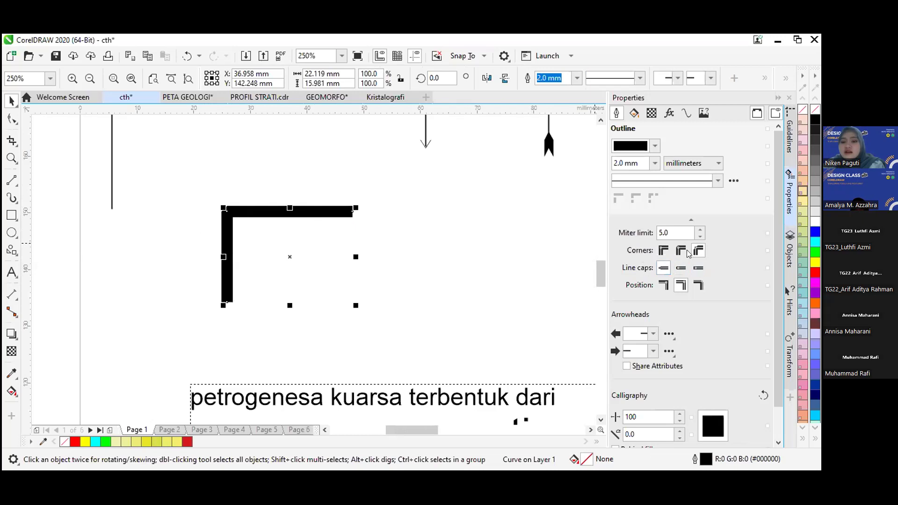
click(221, 191)
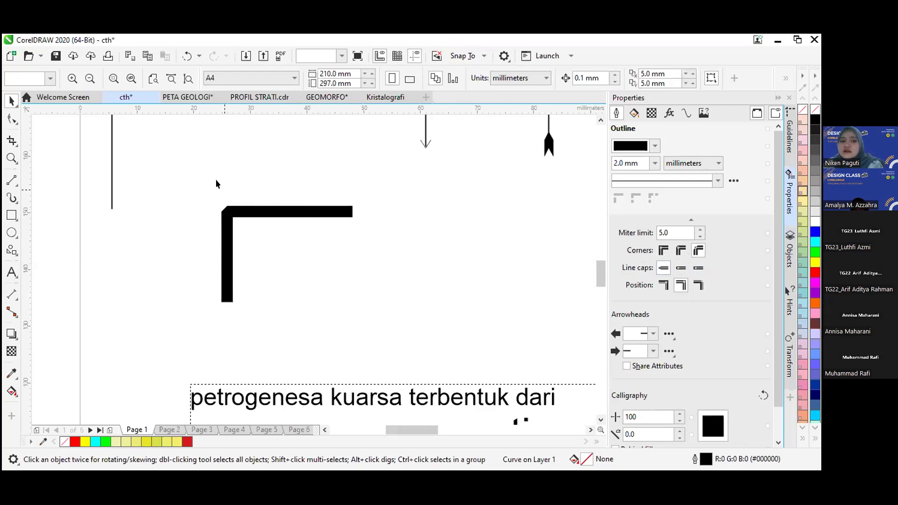
- Test round line caps on the L-shaped line again, restore square caps and set its corners to mitered
click(287, 212)
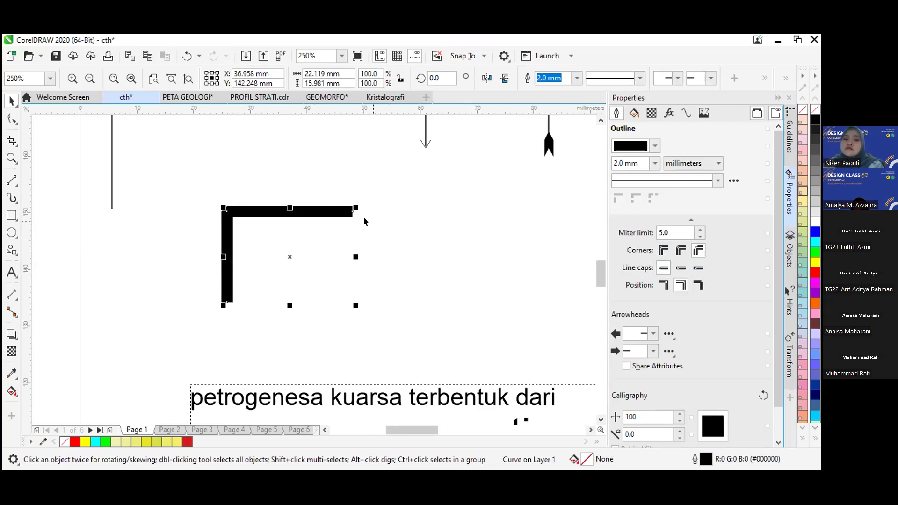
click(679, 270)
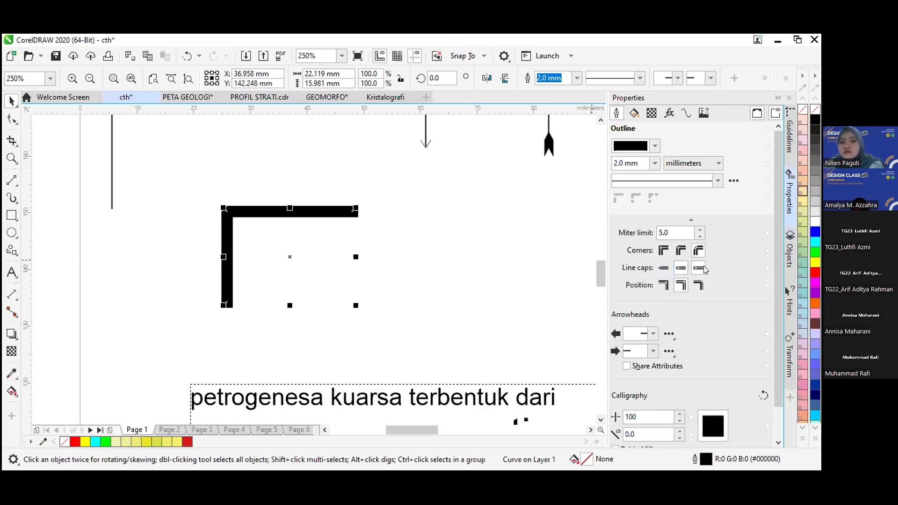
click(667, 268)
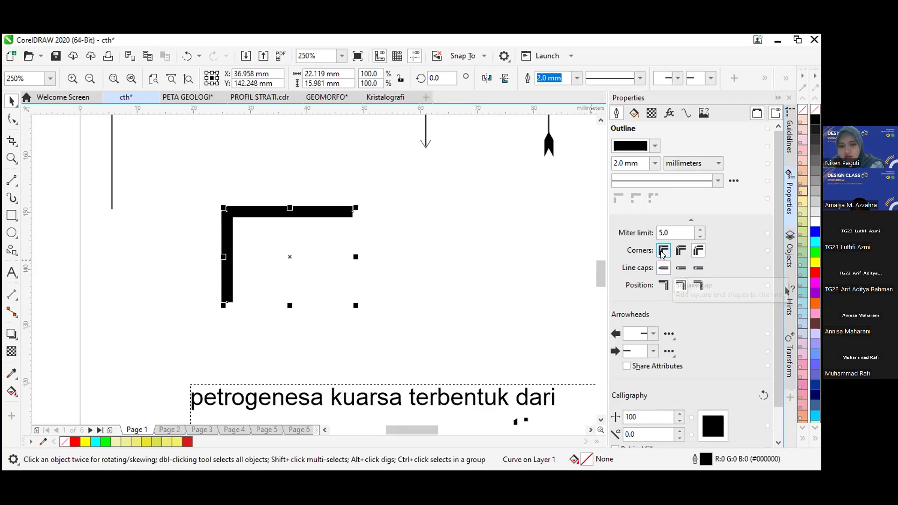
click(525, 244)
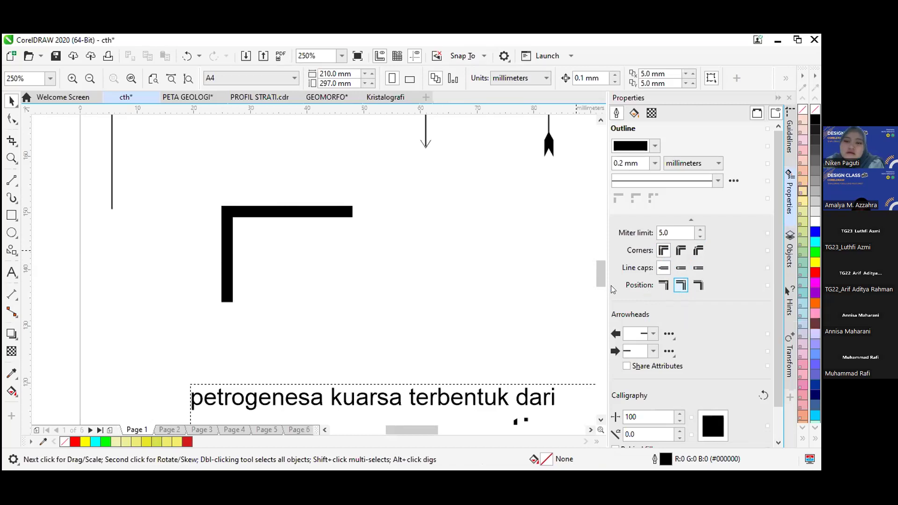
click(324, 214)
click(467, 209)
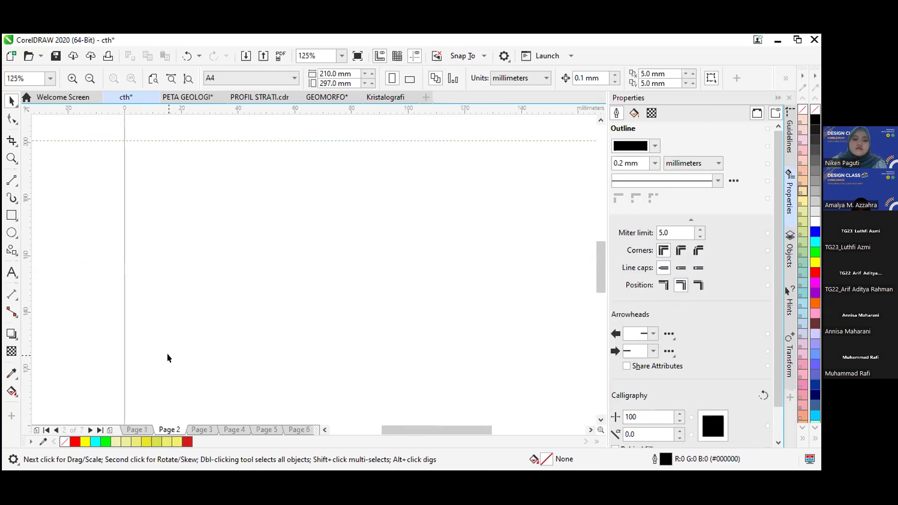
- Add a page-sized rectangle frame to the empty Page 2, view the whole page and delete the frame
scroll(167, 358, down, 3)
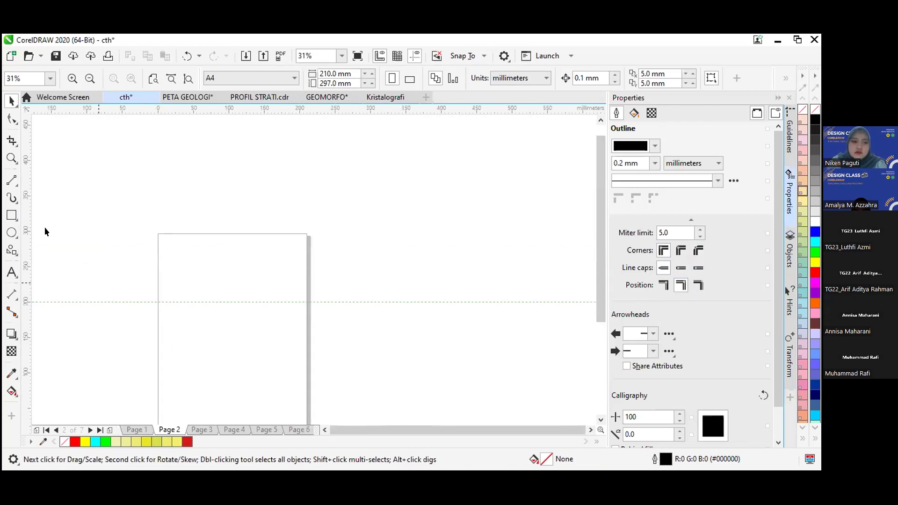
double_click(10, 215)
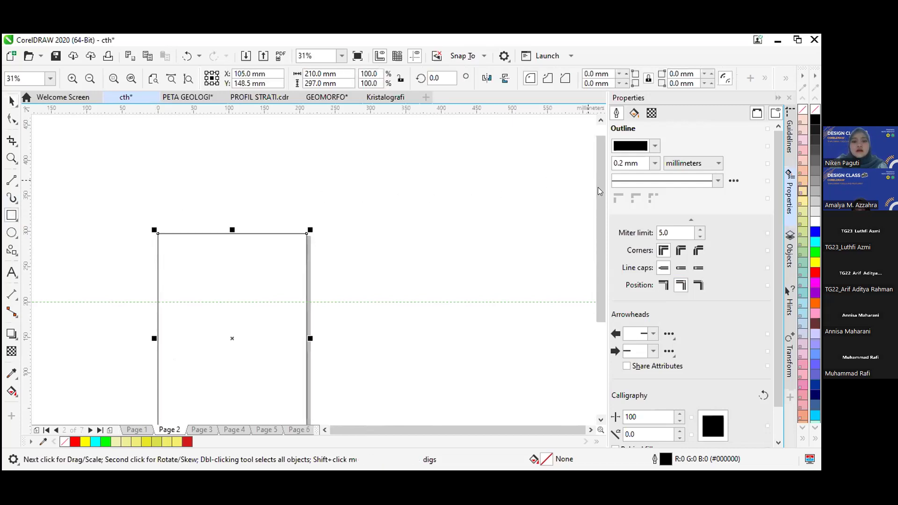
drag(598, 187, 598, 209)
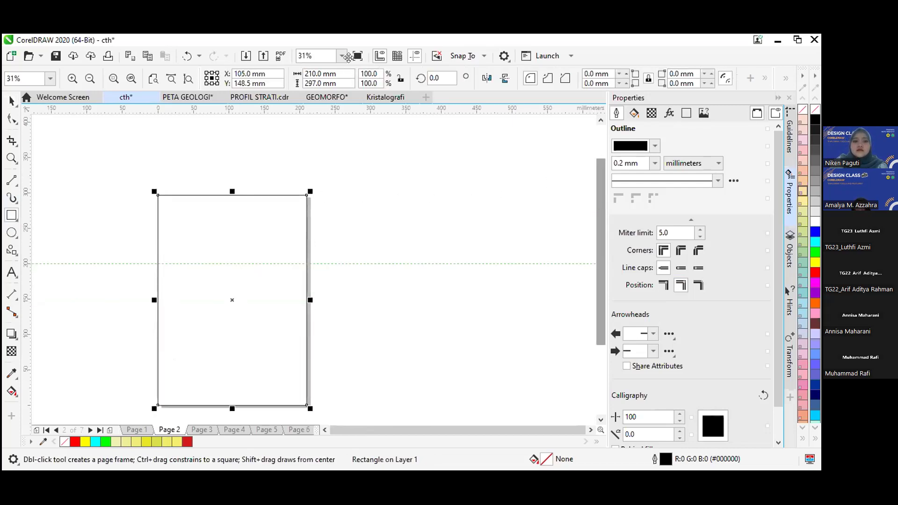
scroll(250, 237, up, 1)
click(12, 101)
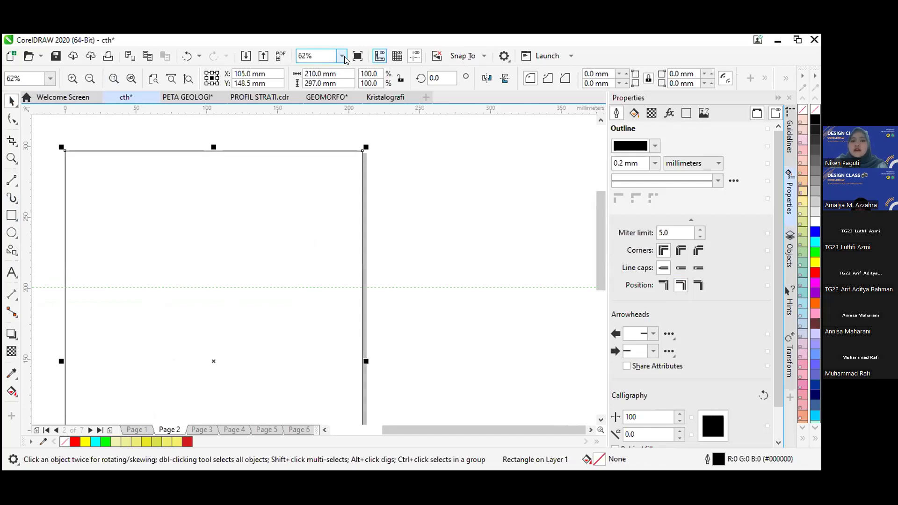
click(343, 56)
click(323, 71)
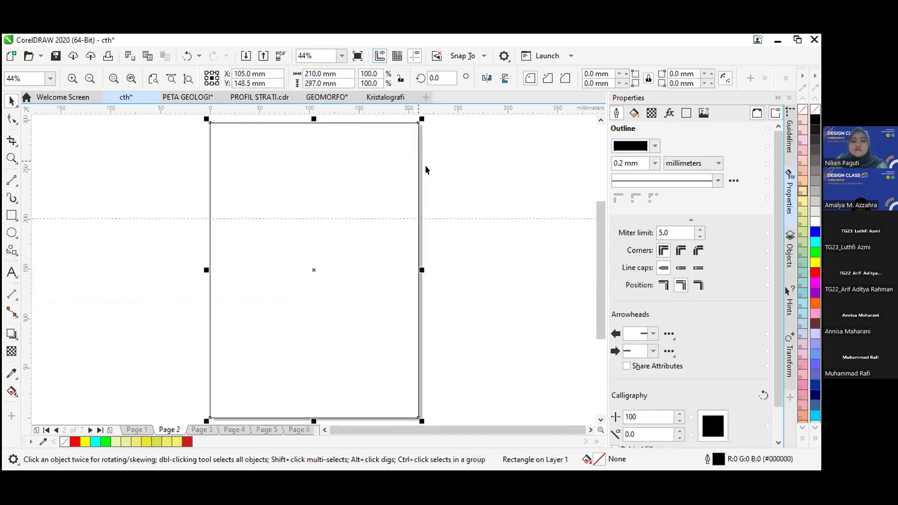
click(437, 180)
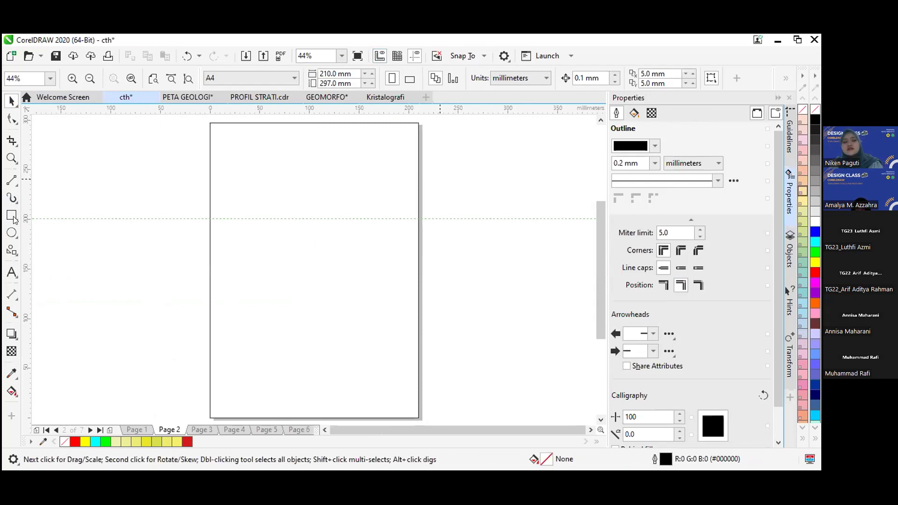
click(222, 213)
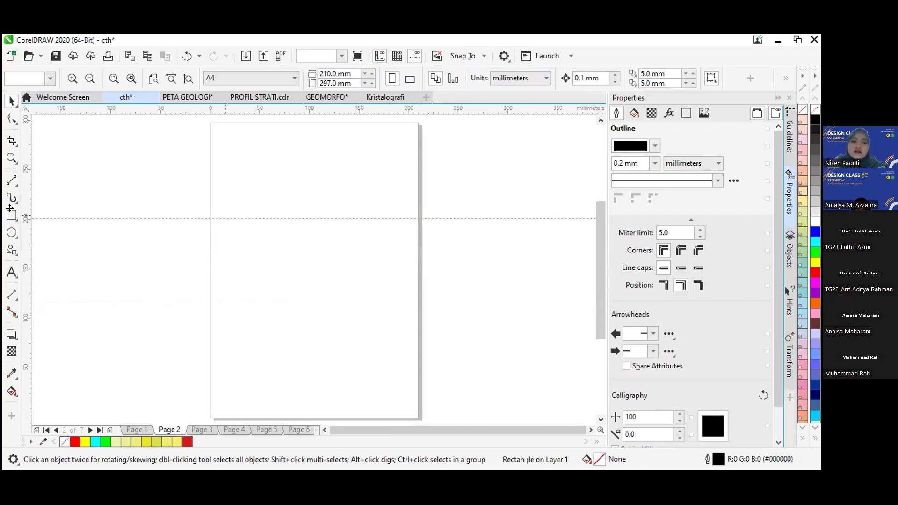
key(Escape)
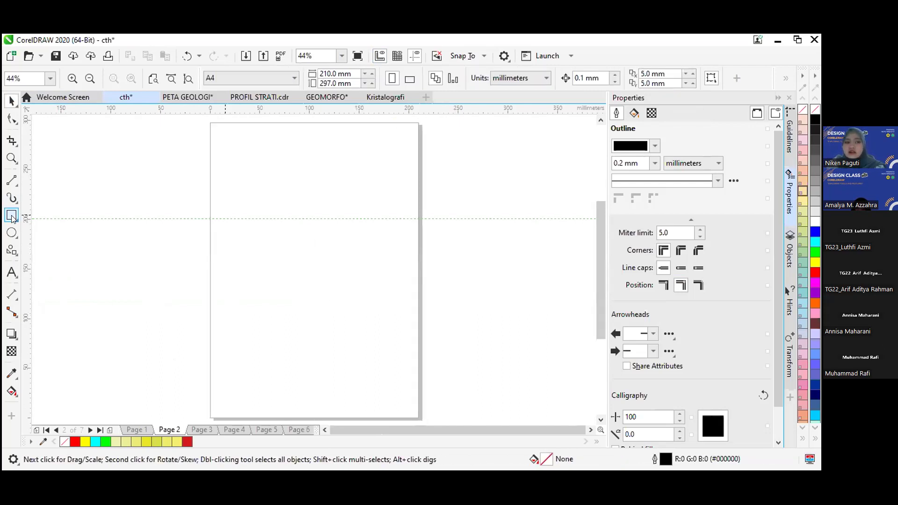
- Create a page frame rectangle scaled down proportionally to about 138 by 196 mm and centre it on Page 2
double_click(11, 217)
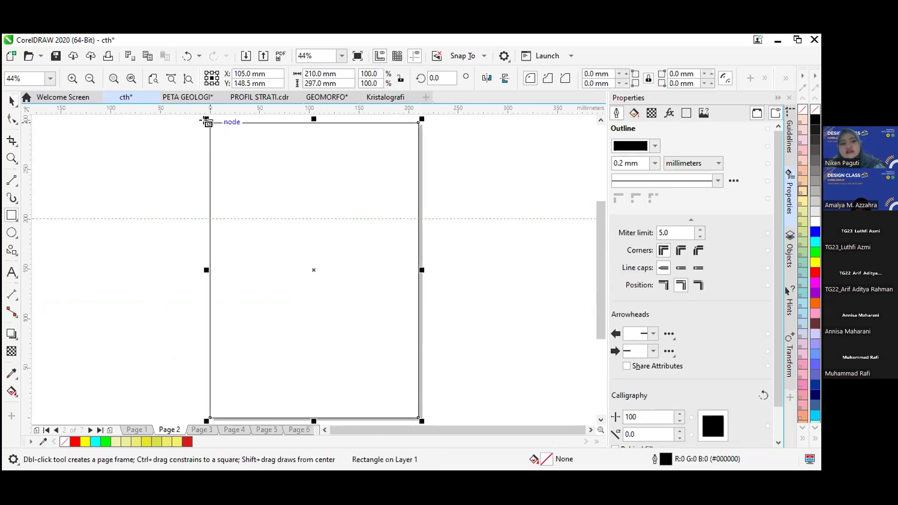
drag(207, 119, 277, 179)
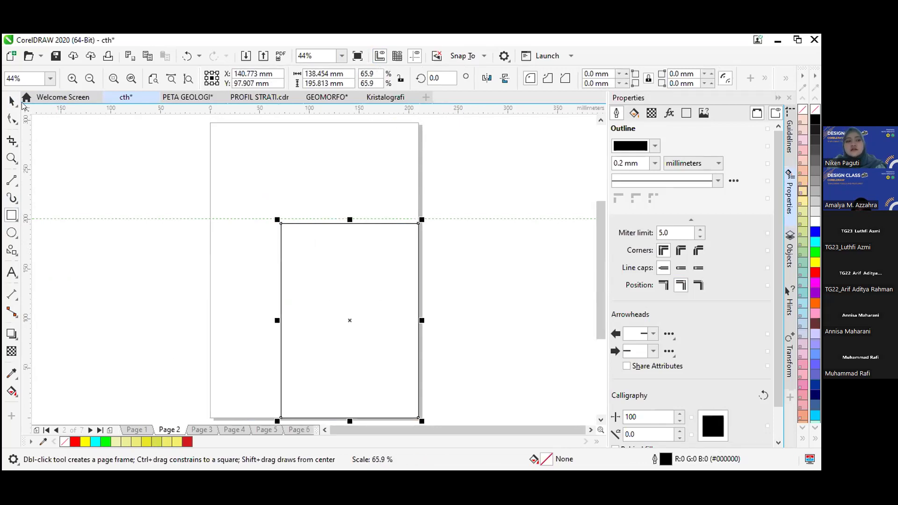
click(10, 100)
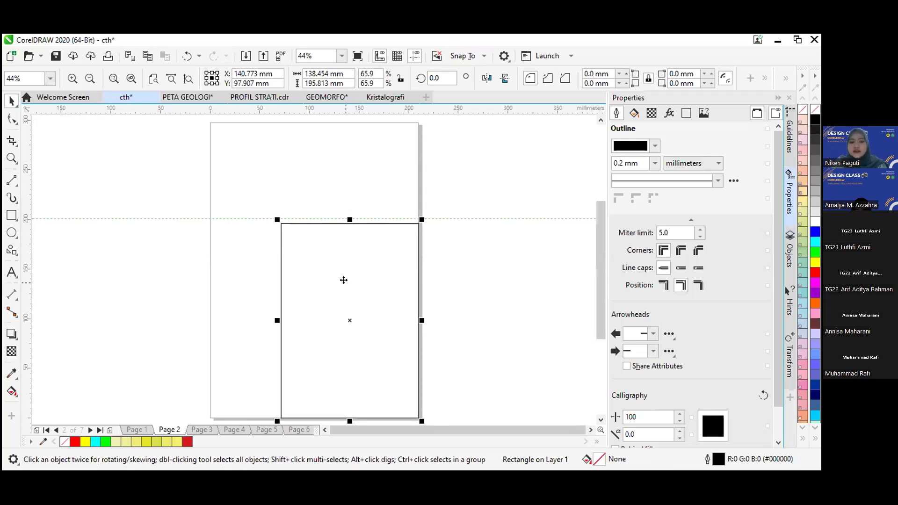
key(p)
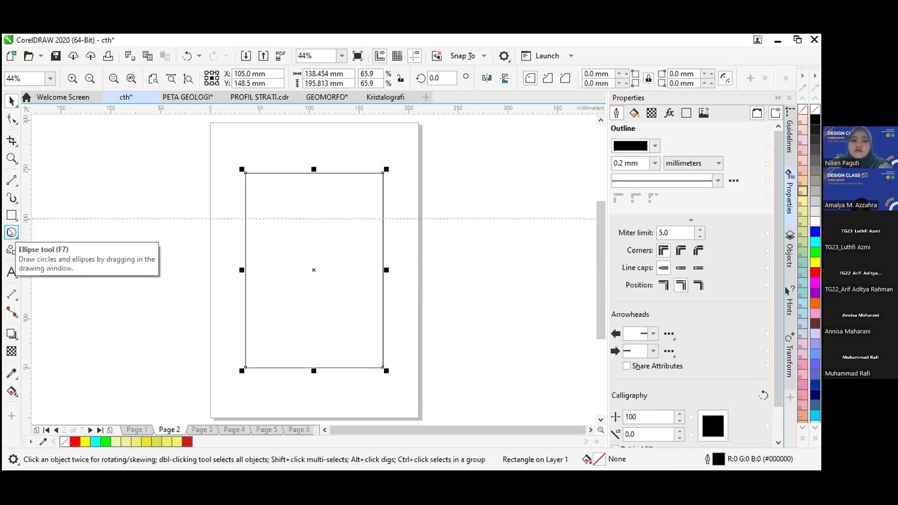
- Cut the drawn lines, L-shapes and square from Page 1 and paste them onto a newly inserted blank page
click(204, 428)
click(142, 428)
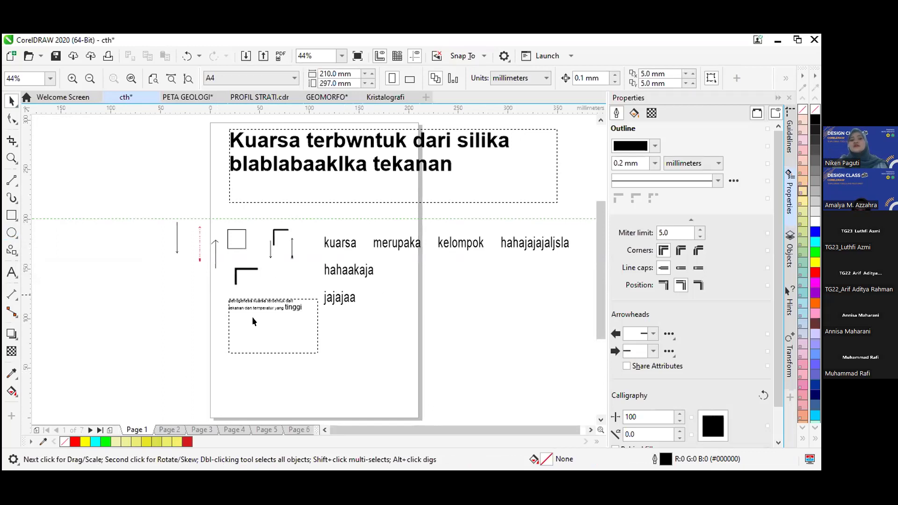
drag(286, 278, 301, 296)
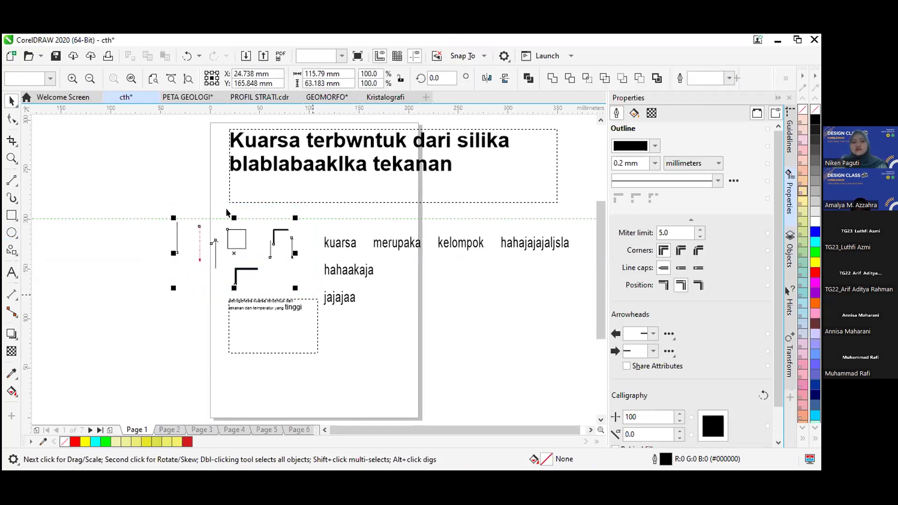
key(Delete)
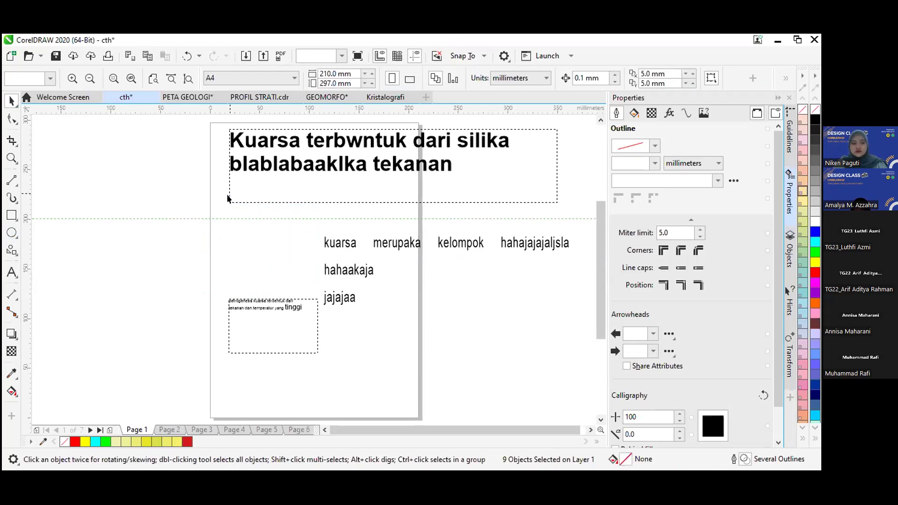
key(ctrl+v)
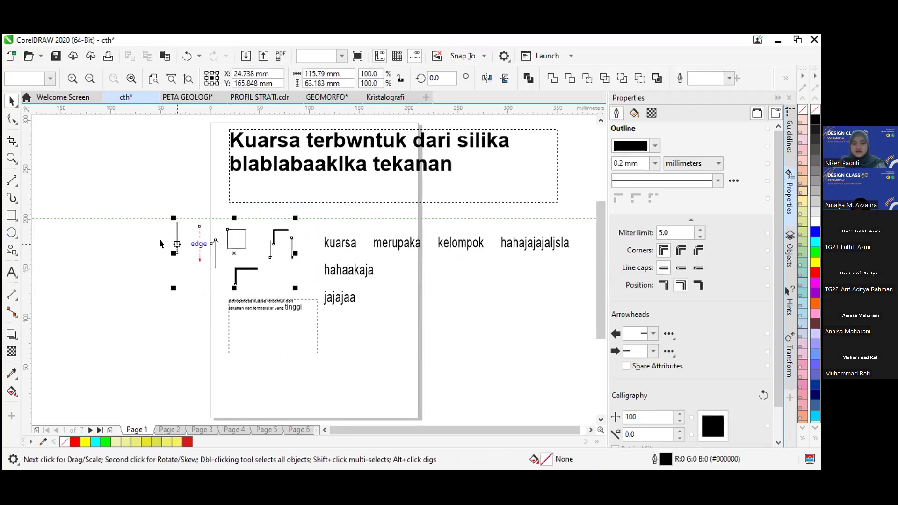
key(ctrl+z)
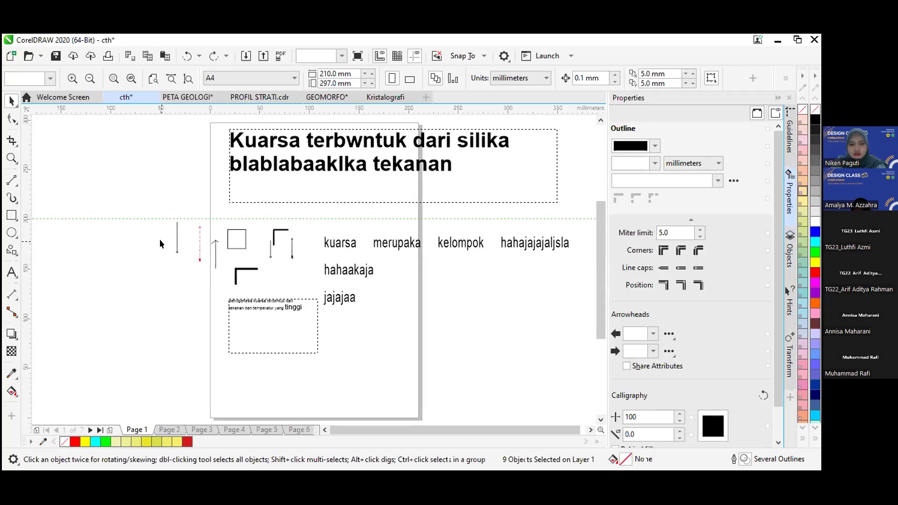
key(Delete)
key(ctrl+v)
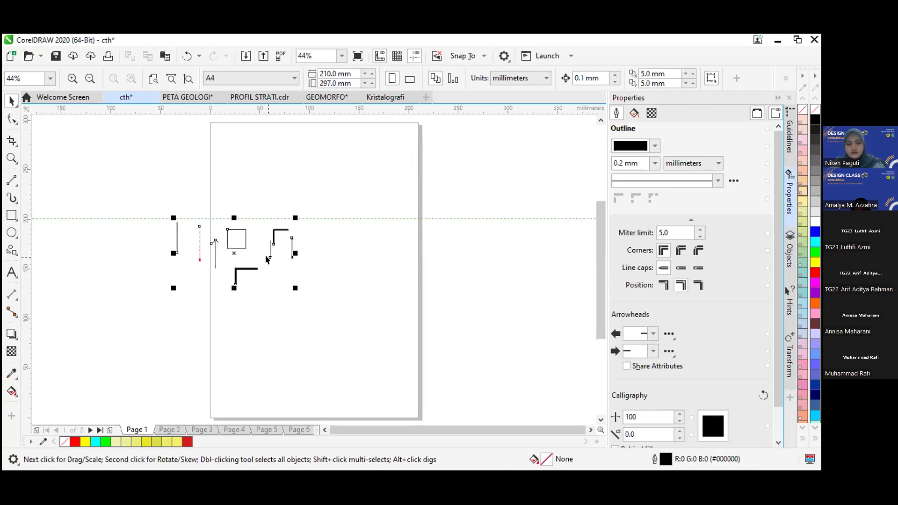
click(112, 215)
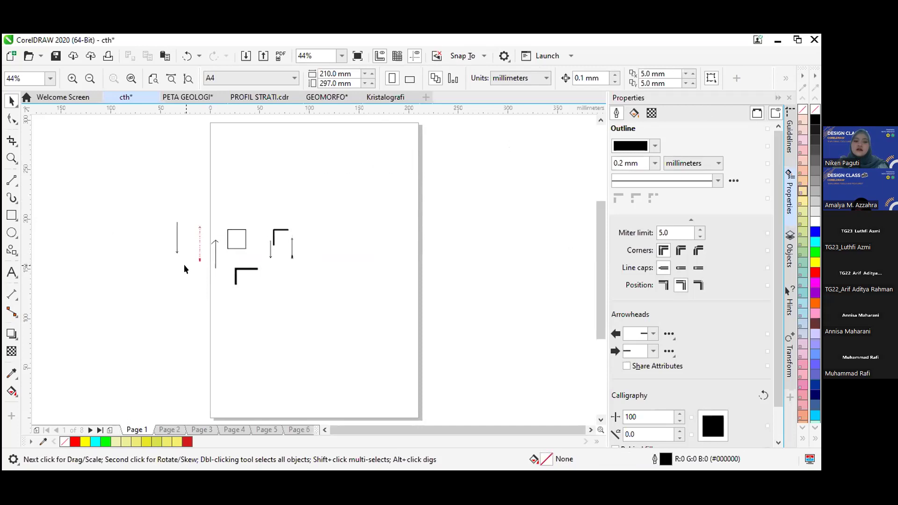
- Try to centre all the ungrouped lines and shapes on the page, and undo it
key(ctrl+a)
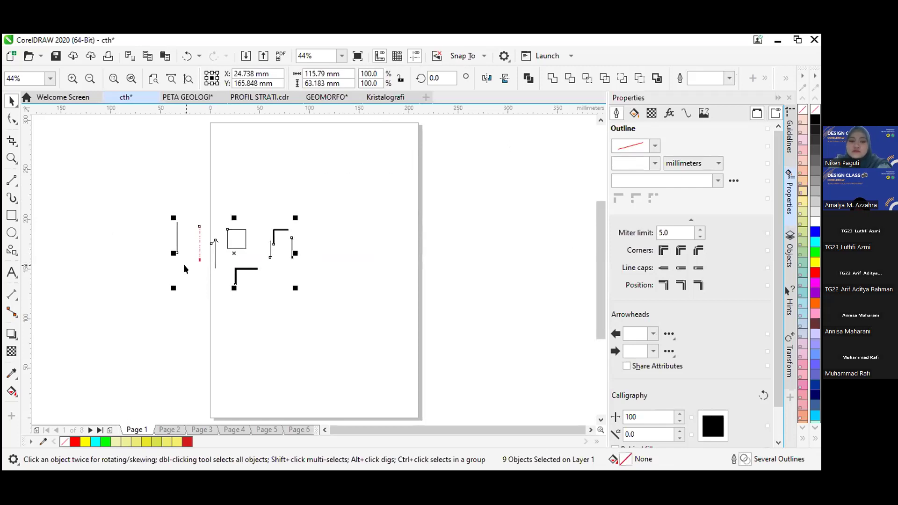
key(p)
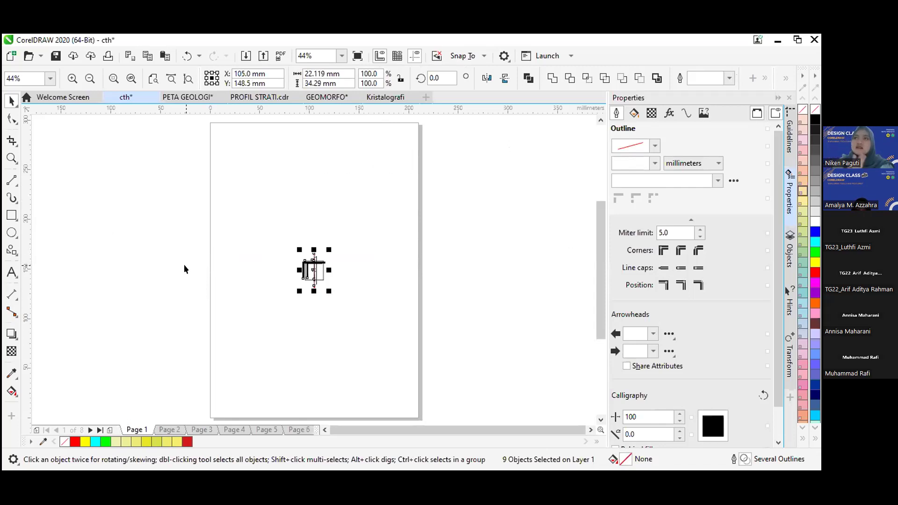
key(ctrl+z)
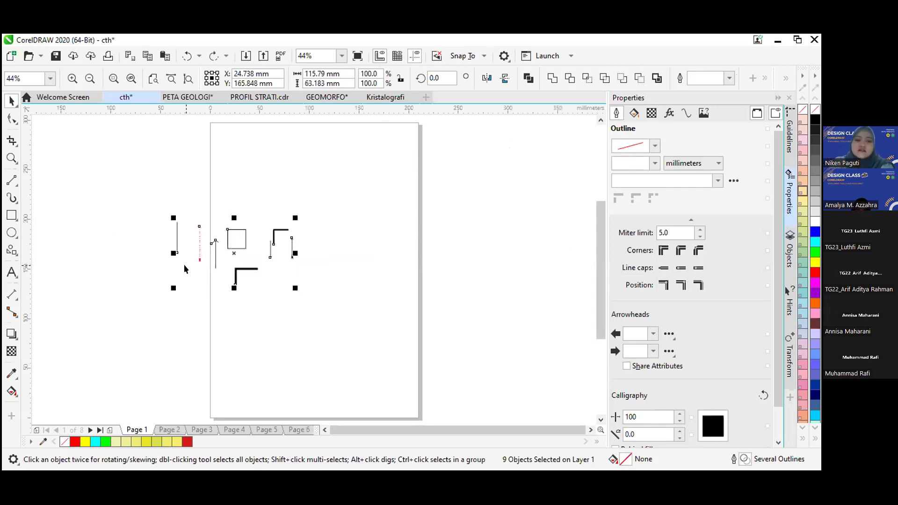
- Group all the lines and shapes and centre the group on the page
drag(149, 219, 335, 311)
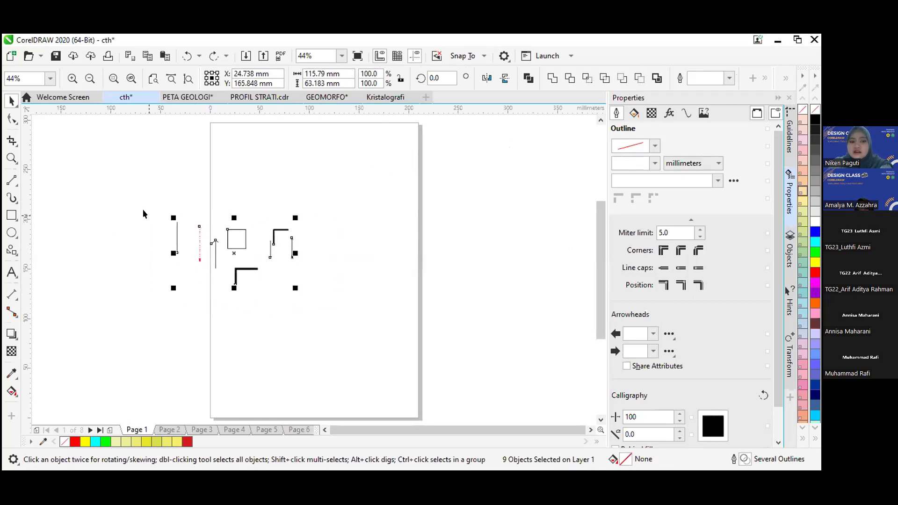
drag(137, 196, 322, 315)
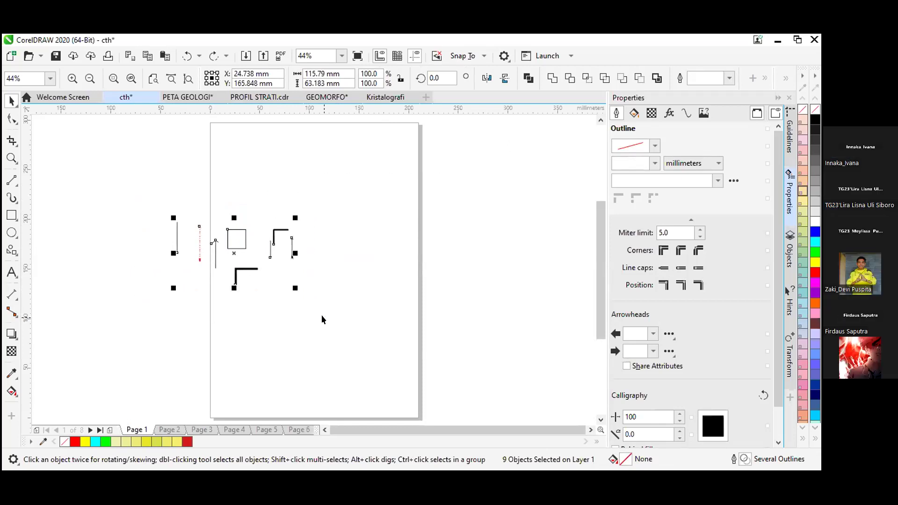
key(ctrl+g)
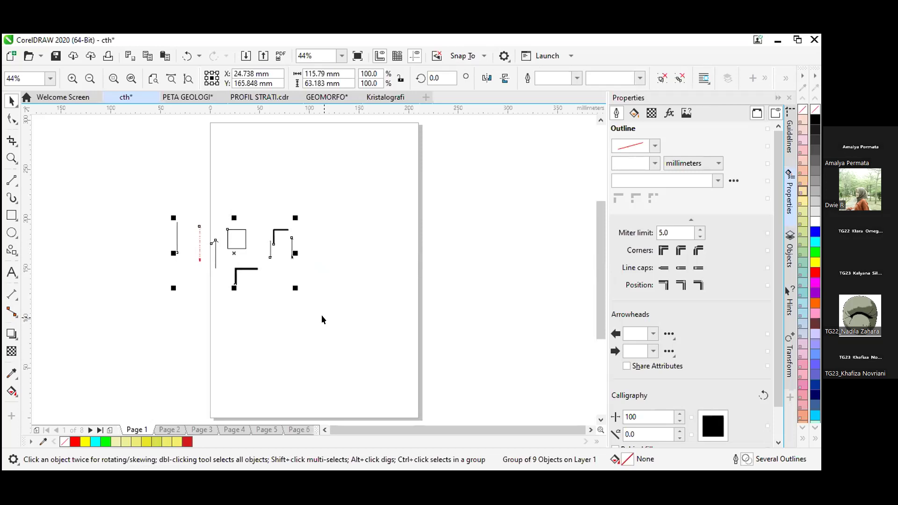
key(p)
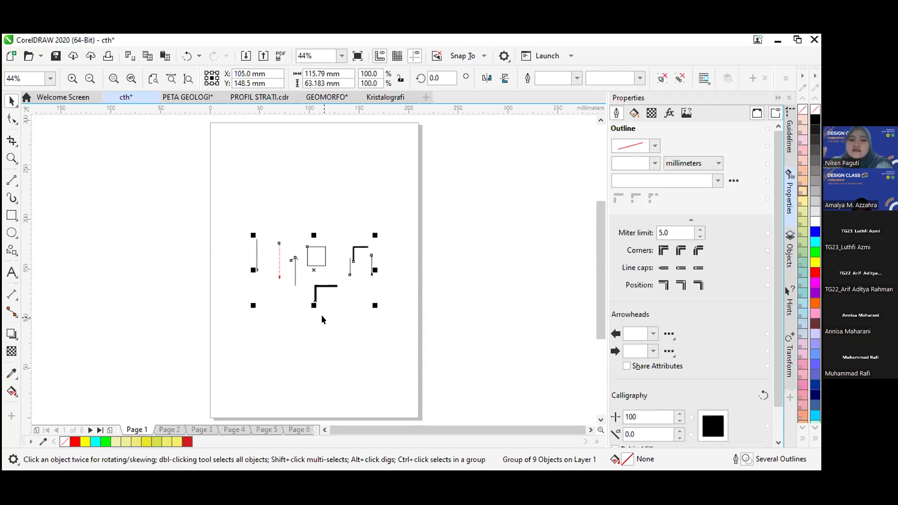
click(194, 391)
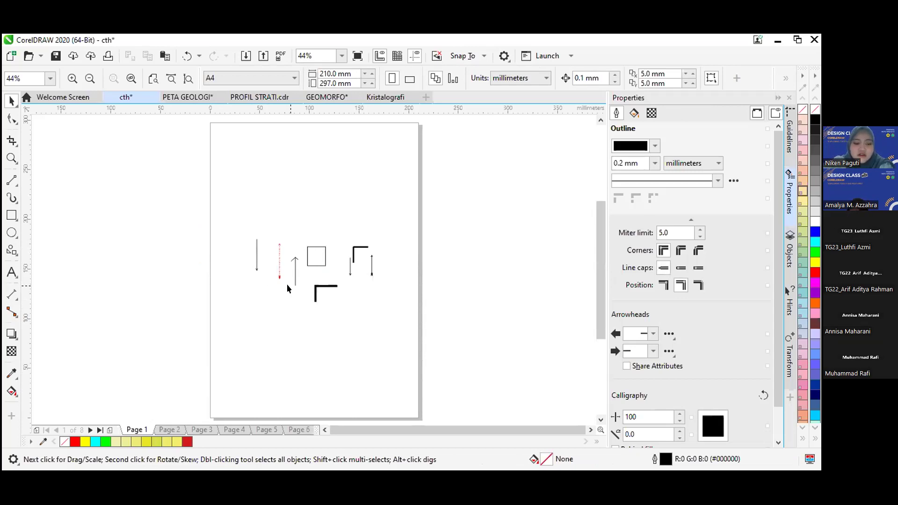
- Undo the group's centring and redo it to compare the two positions
key(ctrl+z)
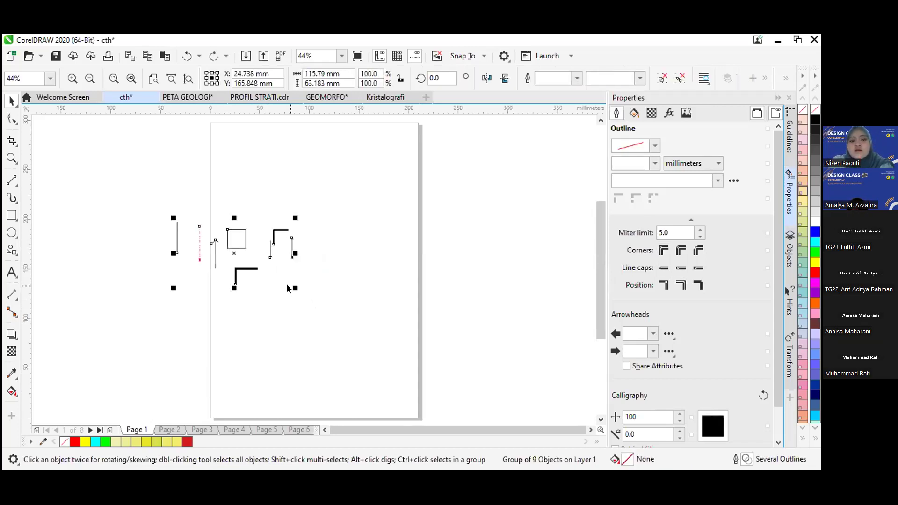
click(332, 313)
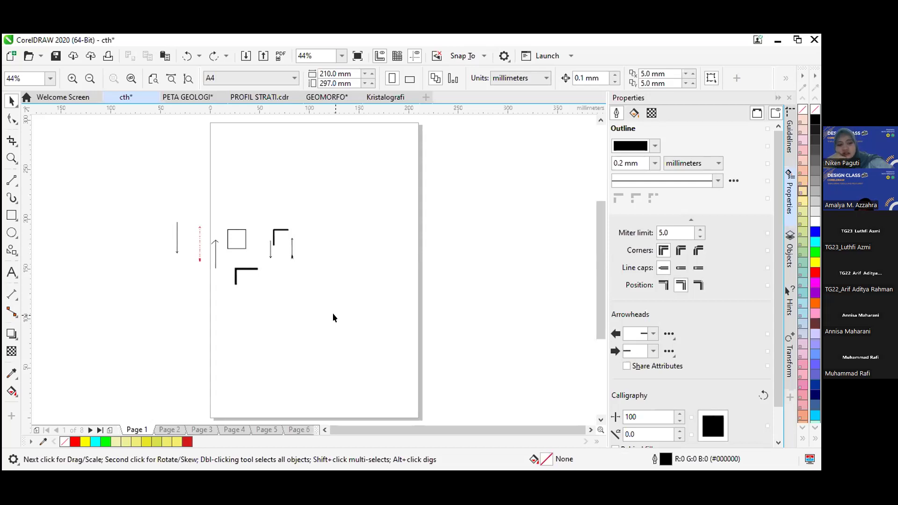
key(ctrl+shift+z)
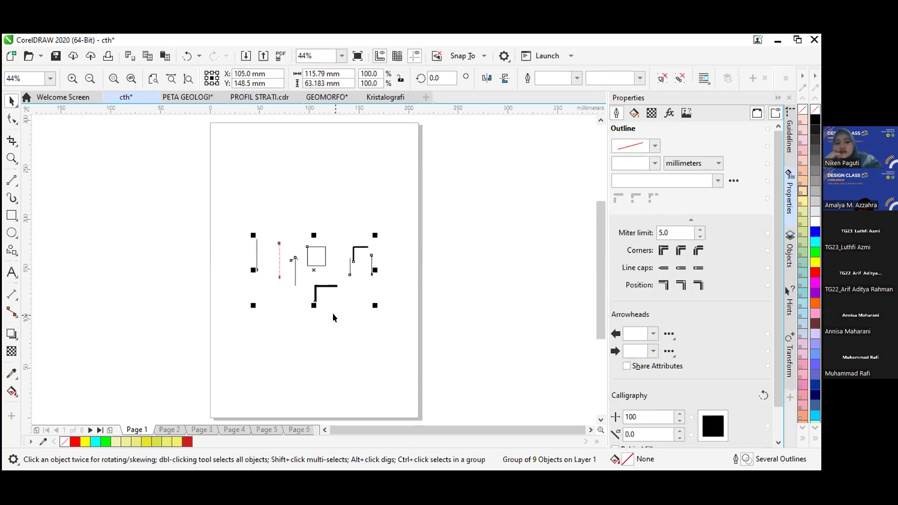
- Compare the group's off-centre and centred positions once more, keep it centred, and deselect it
key(ctrl+z)
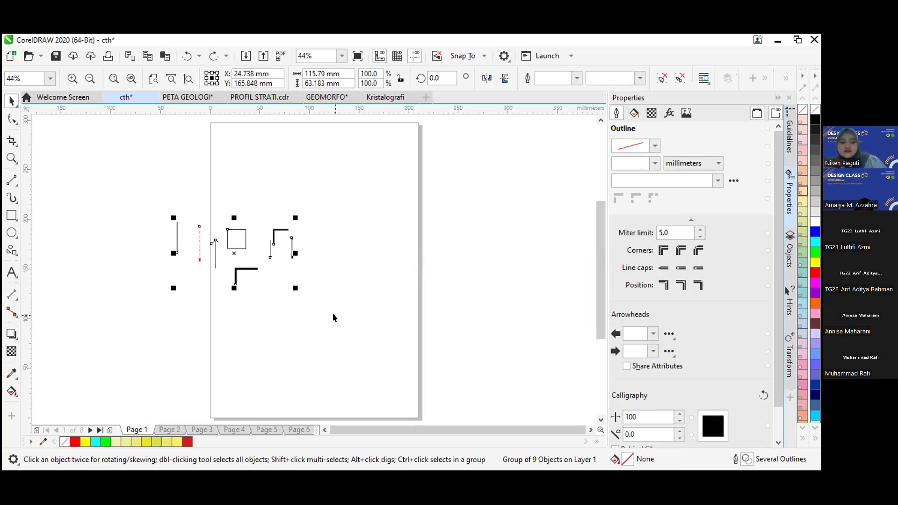
key(ctrl+shift+z)
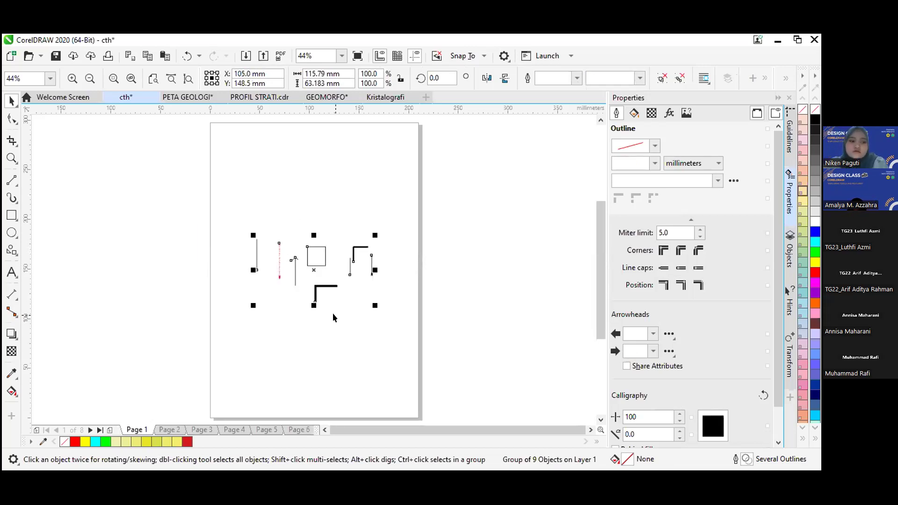
click(282, 344)
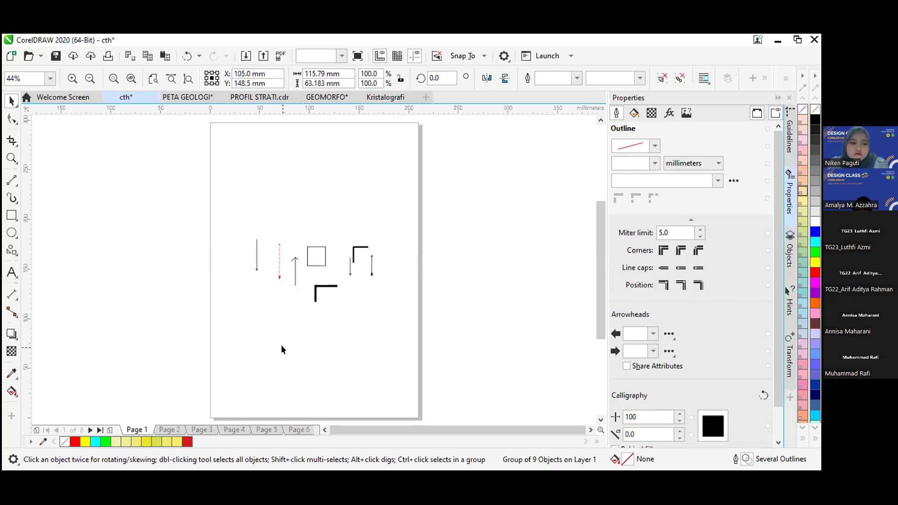
- Draw a circle above the grouped lines and shapes and enlarge it proportionally to about 74.3 mm in diameter
click(13, 234)
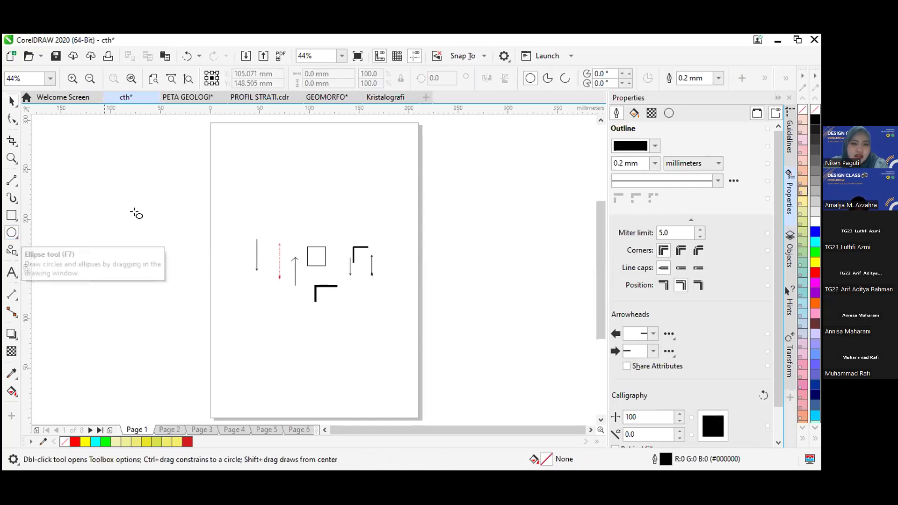
drag(268, 124, 341, 252)
drag(370, 204, 350, 200)
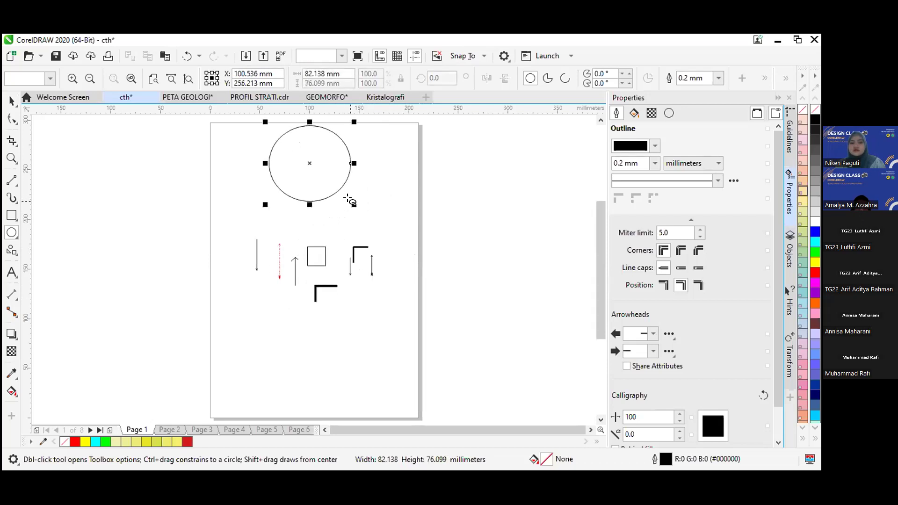
key(ctrl+z)
drag(304, 159, 353, 213)
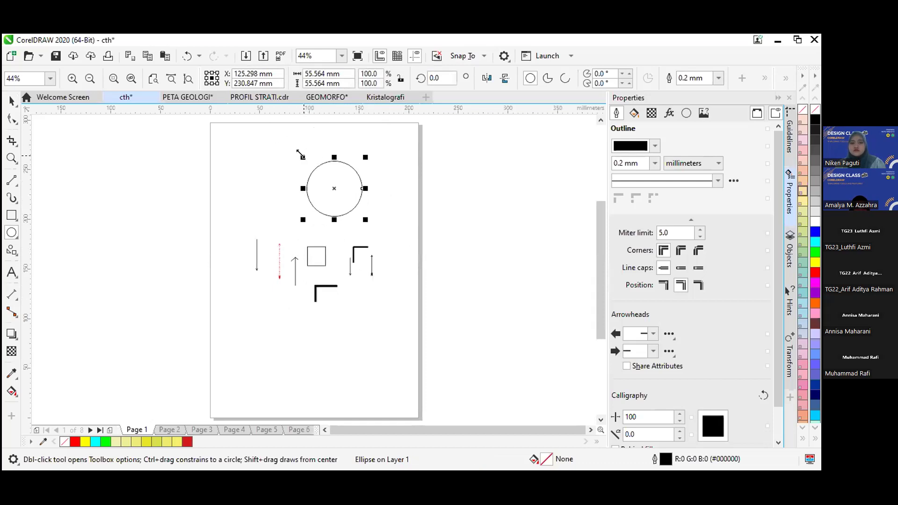
drag(300, 155, 259, 134)
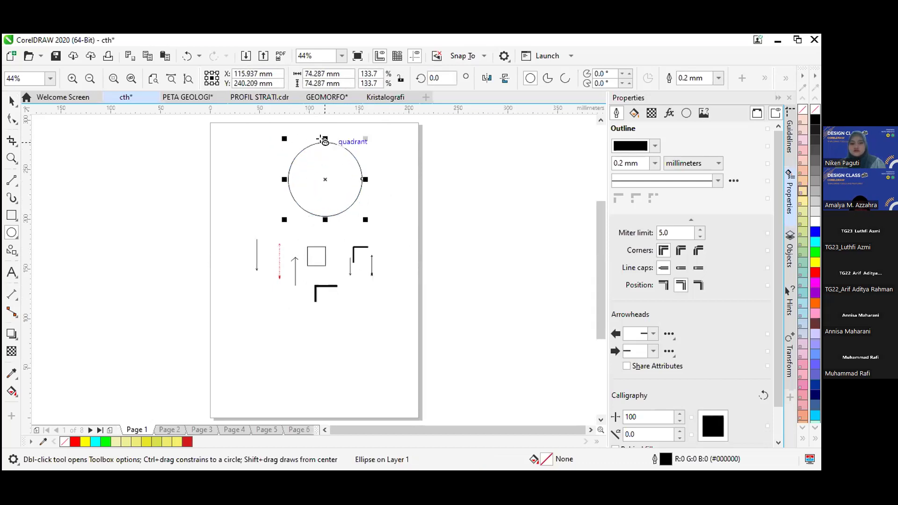
- Try stretching the circle to about 91.2 mm tall and scaling it proportionally to about 111.1 mm, undoing each change
drag(325, 138, 324, 122)
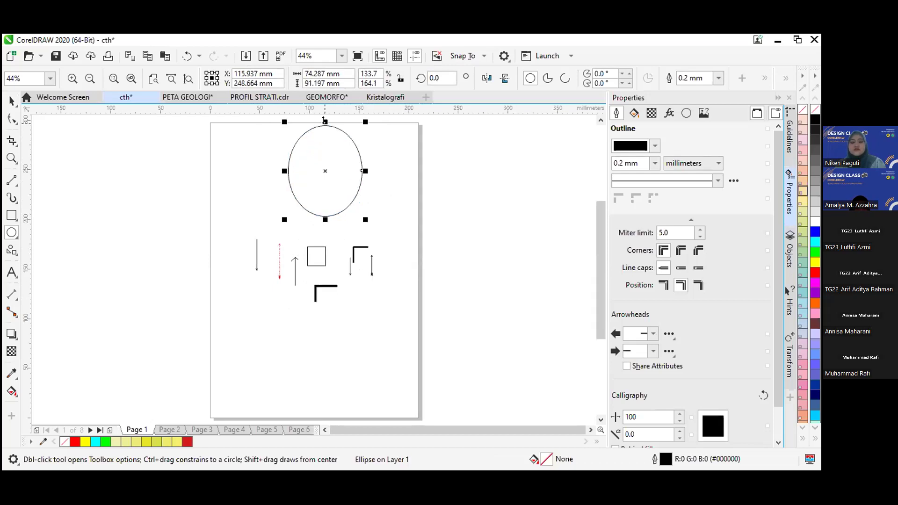
key(ctrl+z)
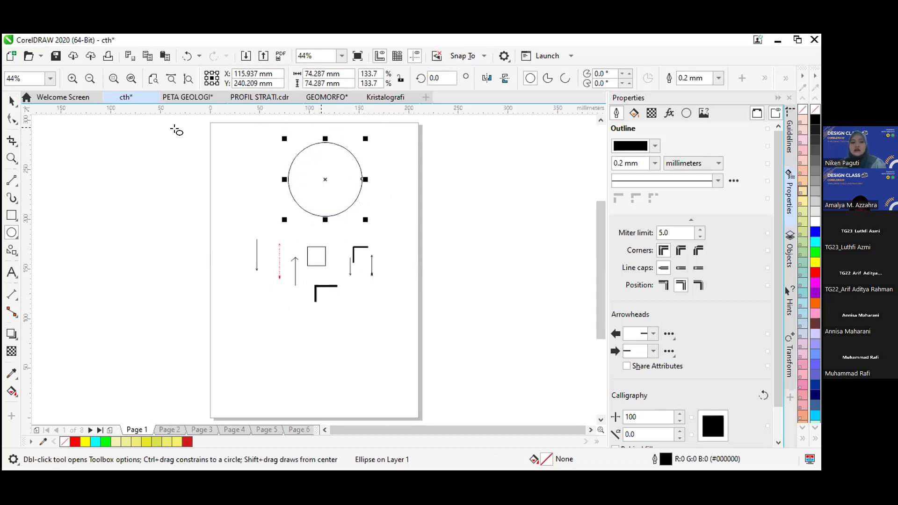
click(11, 100)
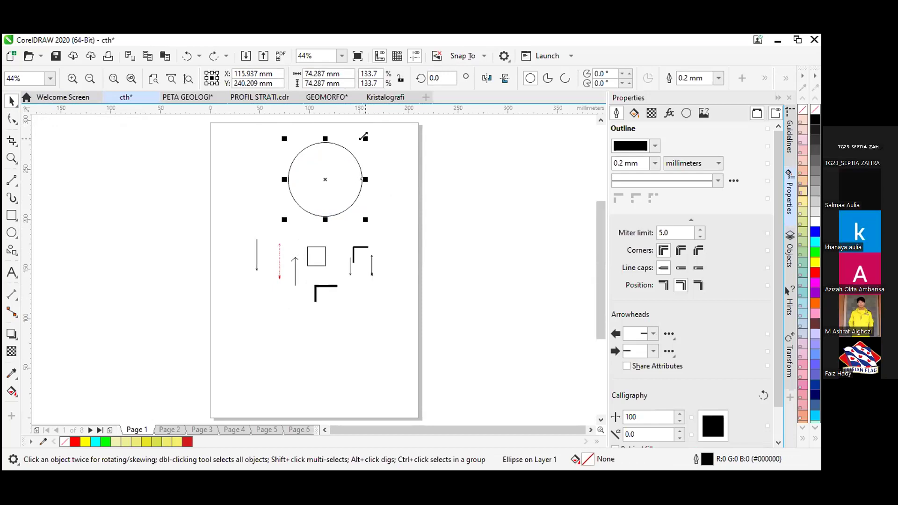
drag(364, 135, 411, 149)
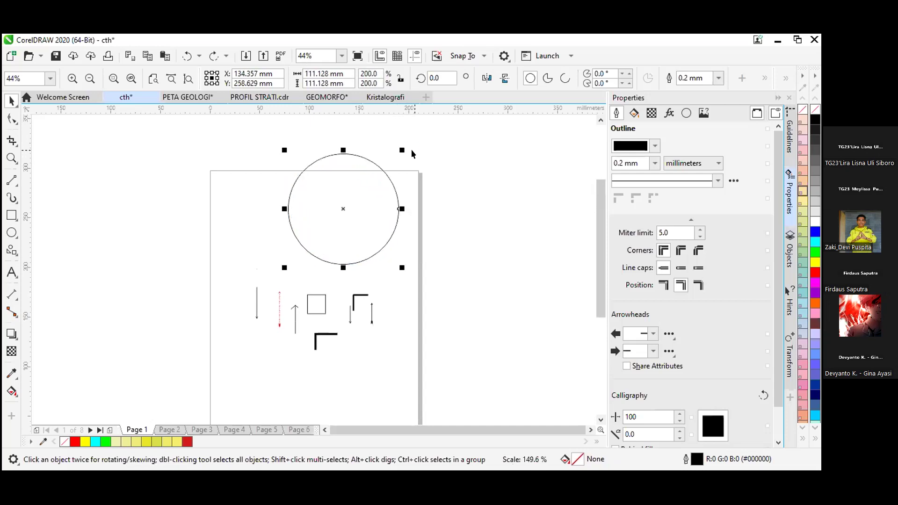
key(ctrl+z)
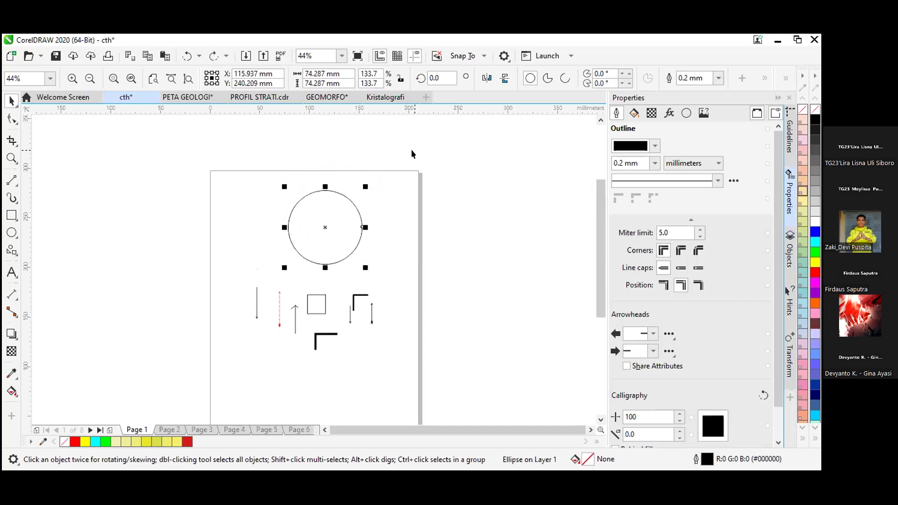
- Try resizing the circle from its lower-right corner, its right side and its top in turn, undoing each resize
drag(365, 266, 396, 300)
key(ctrl+z)
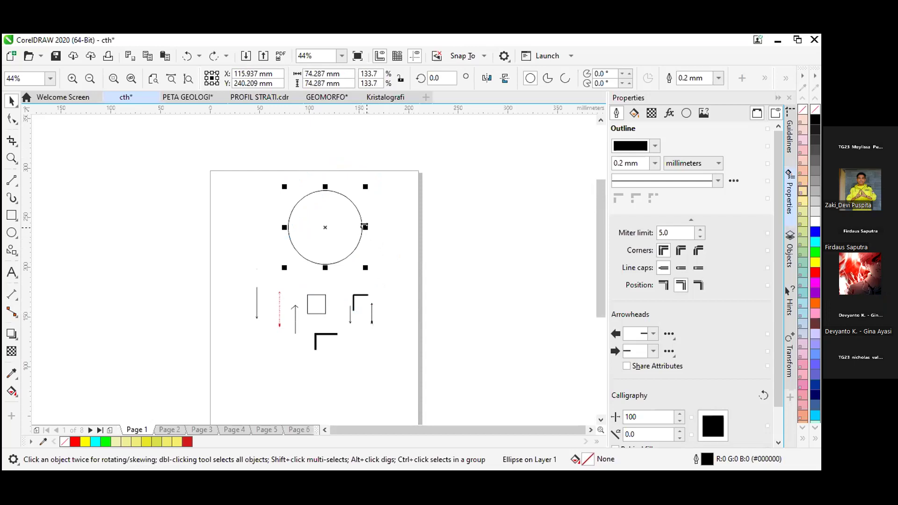
drag(365, 227, 458, 233)
key(ctrl+z)
drag(325, 185, 333, 201)
scroll(324, 150, up, 1)
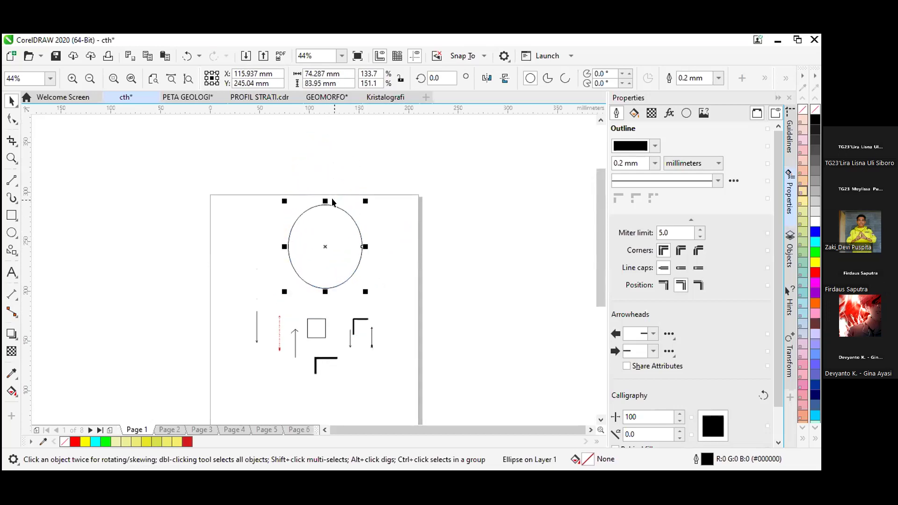
key(ctrl+z)
- Move the circle up and right across the page's top edge, and try stretching and enlarging it there, undoing both resizes
drag(343, 232, 367, 155)
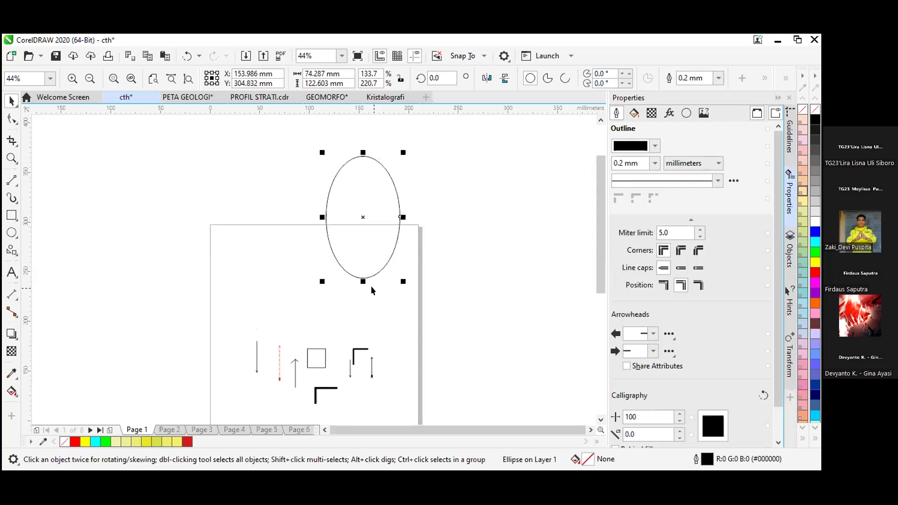
key(ctrl+z)
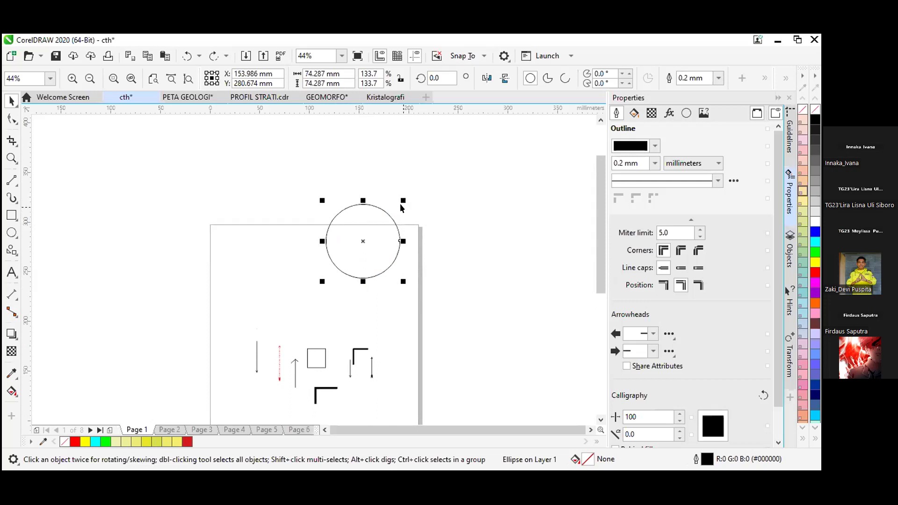
drag(400, 198, 476, 150)
key(ctrl+z)
- Group the circle with the existing group of lines and shapes and centre the combined group on the page
drag(598, 237, 596, 274)
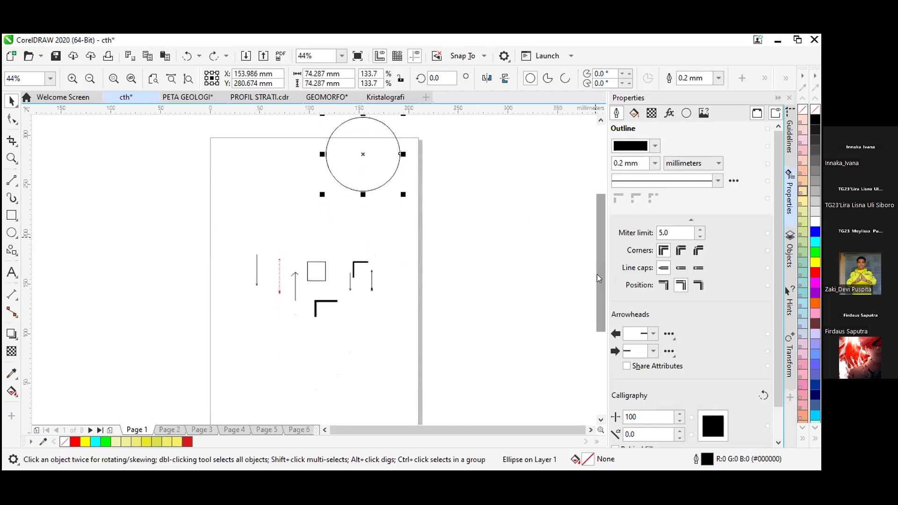
drag(409, 210, 249, 366)
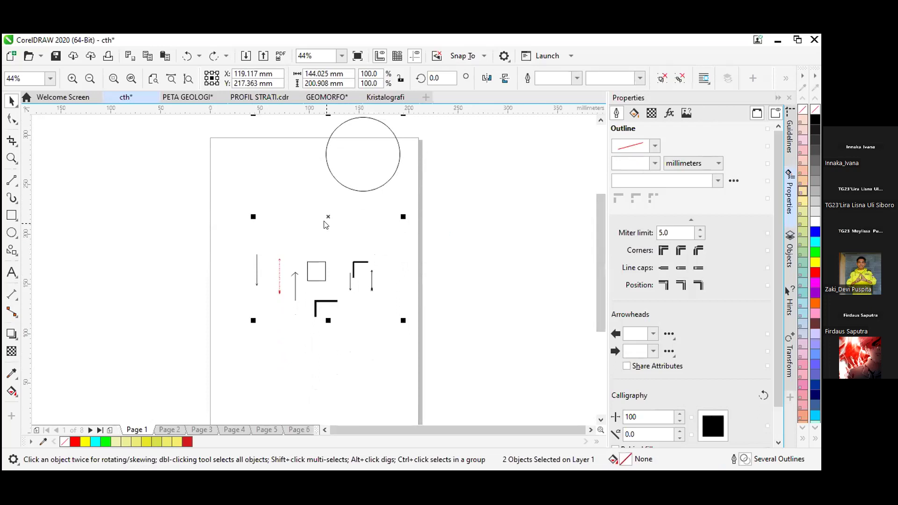
key(ctrl+g)
key(ctrl+p)
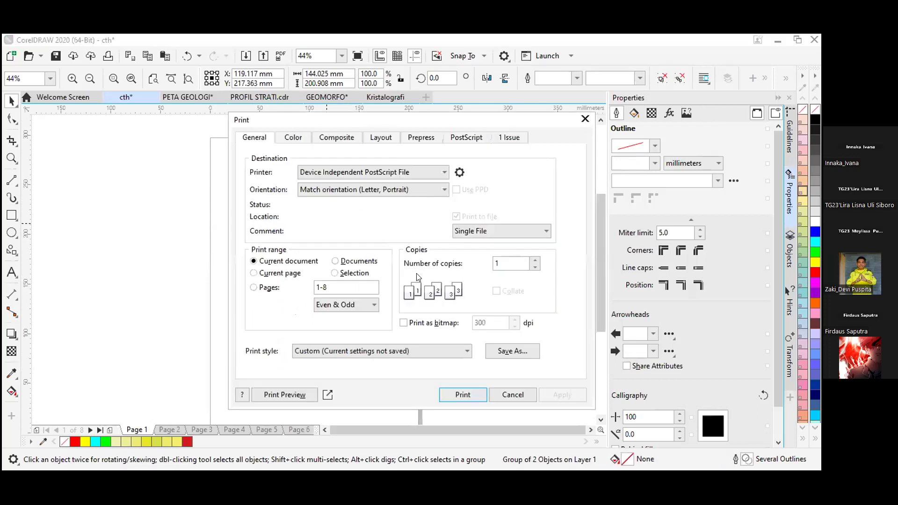
key(Escape)
key(p)
click(417, 274)
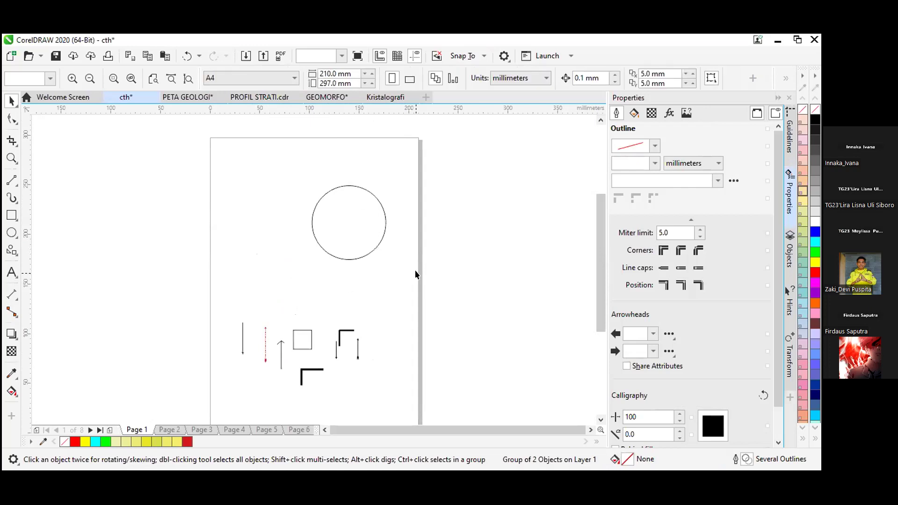
- Look through the drawings, text and legend boxes on the following pages of the document, up to Page 7
click(170, 428)
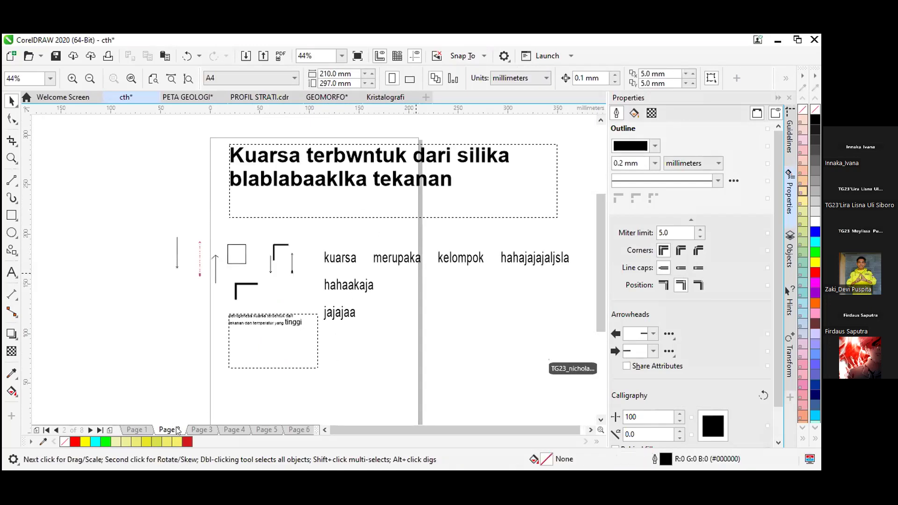
click(208, 430)
click(233, 429)
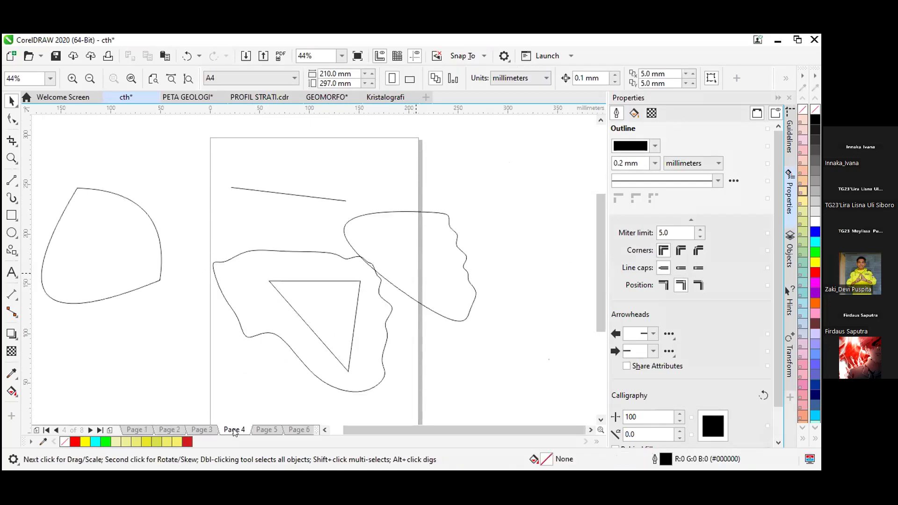
click(260, 429)
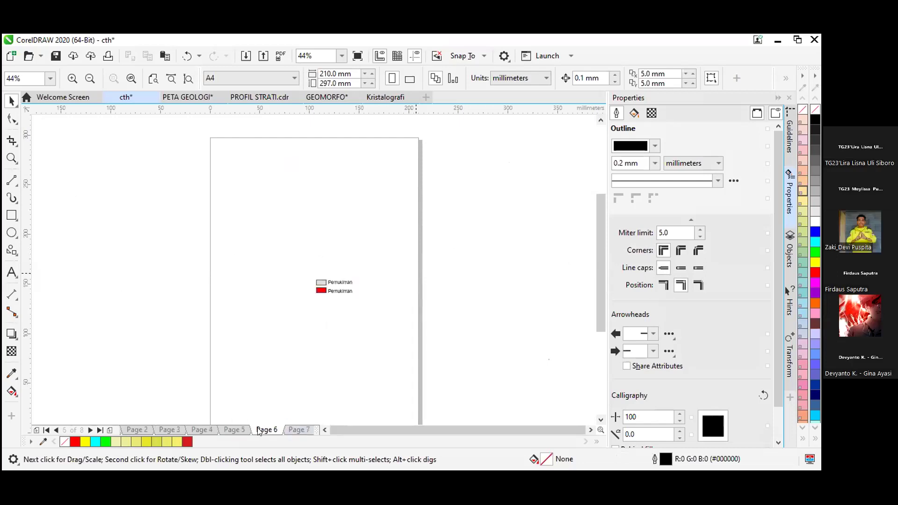
drag(597, 268, 597, 273)
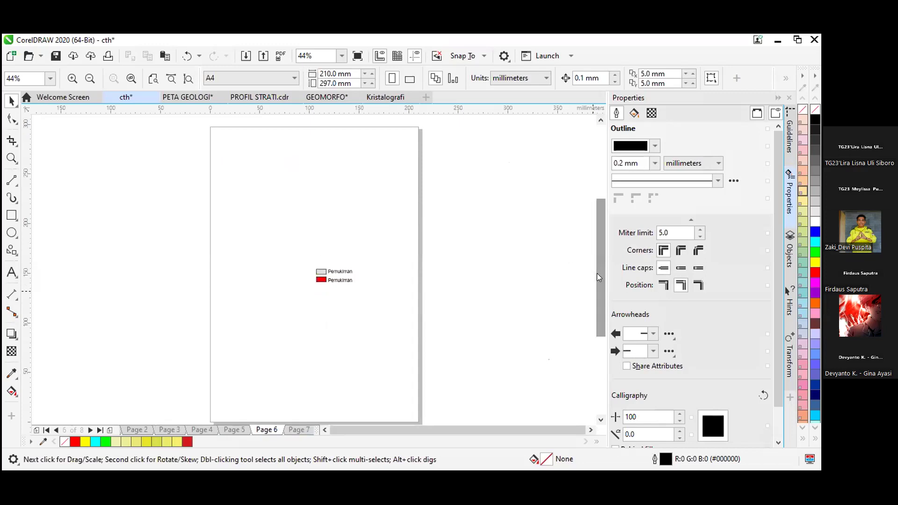
click(295, 430)
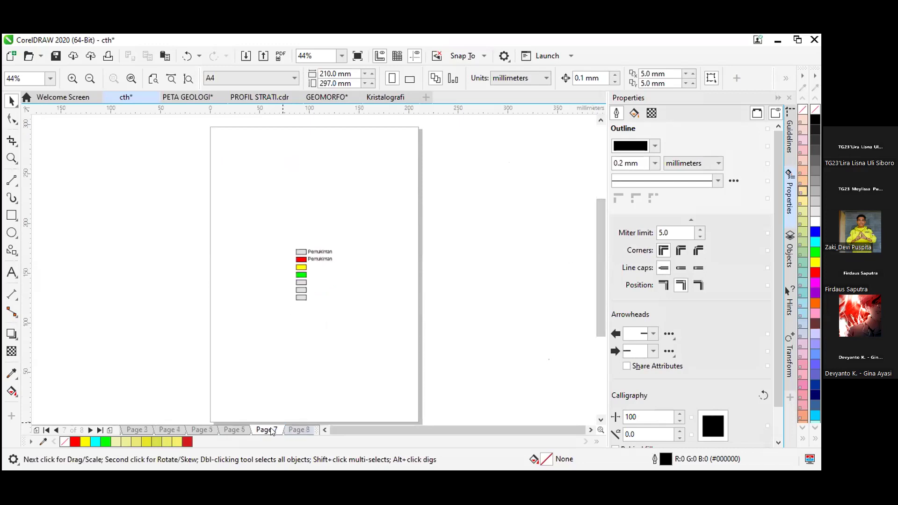
- Switch to the GEOMORFO document, deselect the terrain images and activate the Crop tool
click(185, 96)
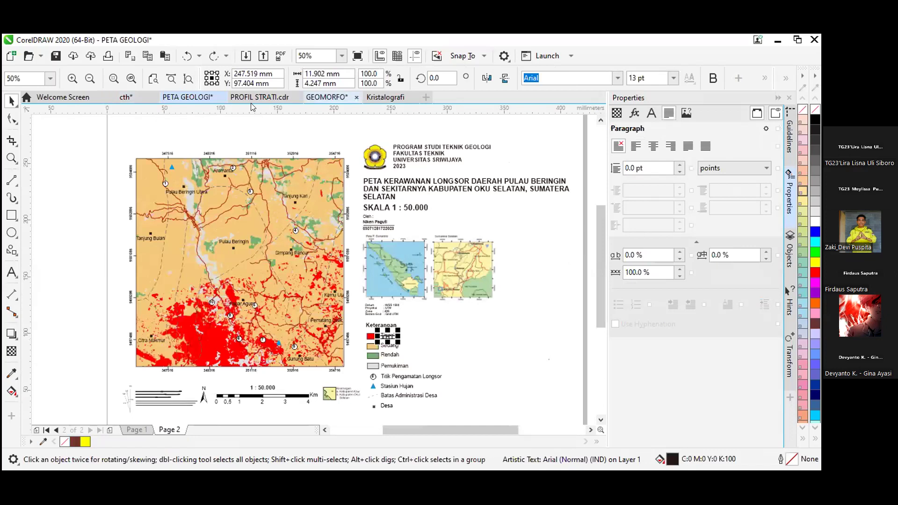
click(327, 97)
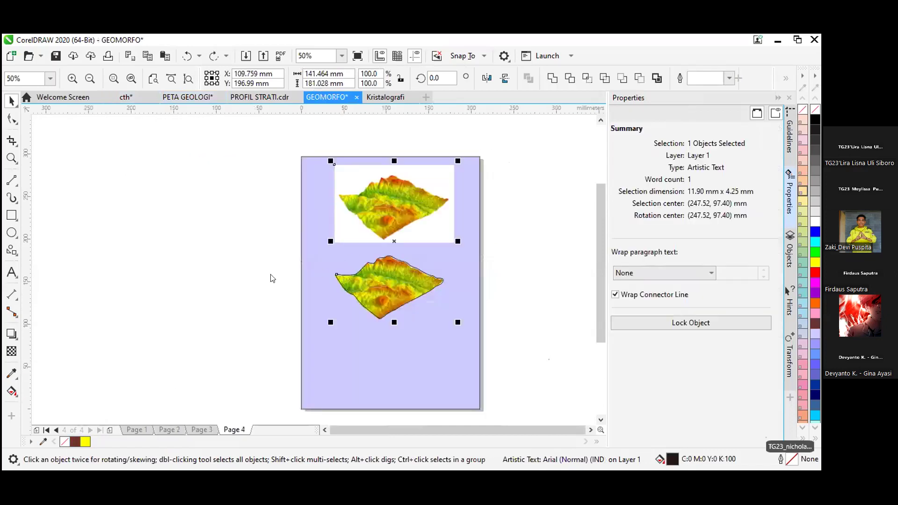
click(76, 282)
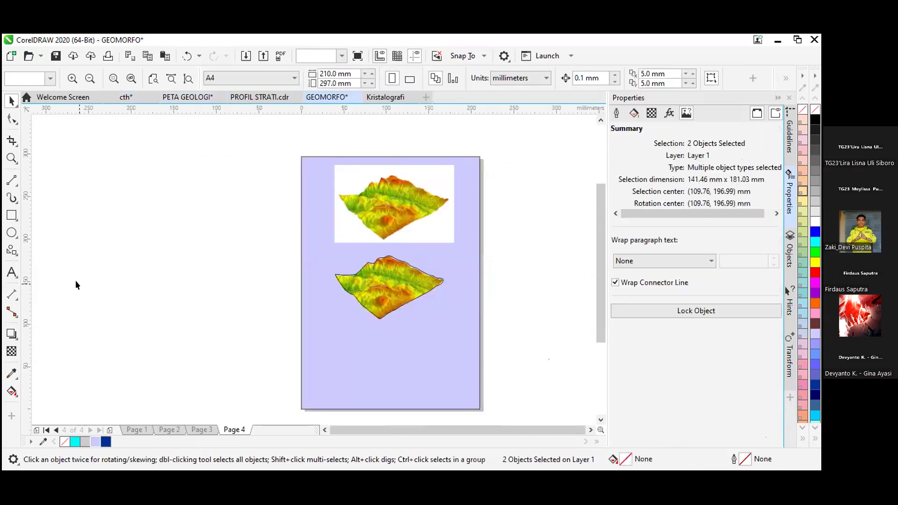
click(15, 141)
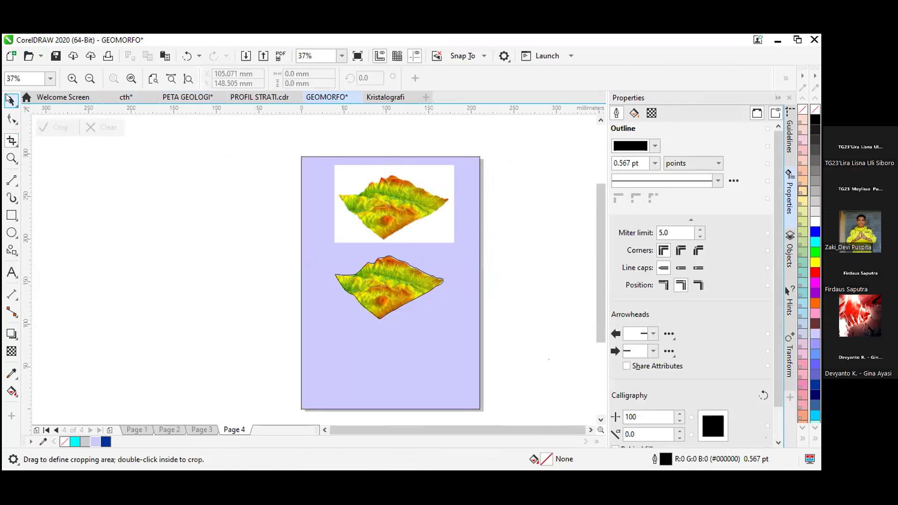
- Try a rectangular crop of the upper 3D terrain bitmap around its middle section and undo it
click(9, 99)
click(436, 220)
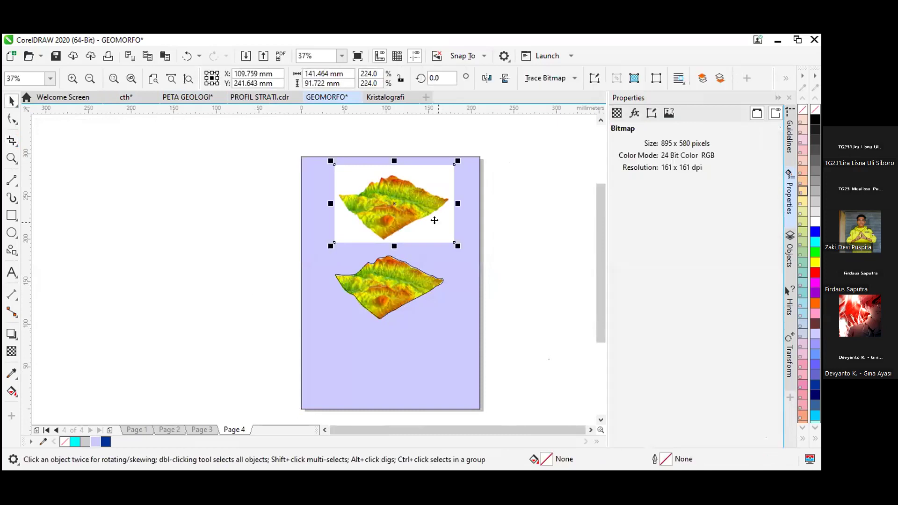
scroll(434, 220, up, 2)
drag(598, 267, 600, 254)
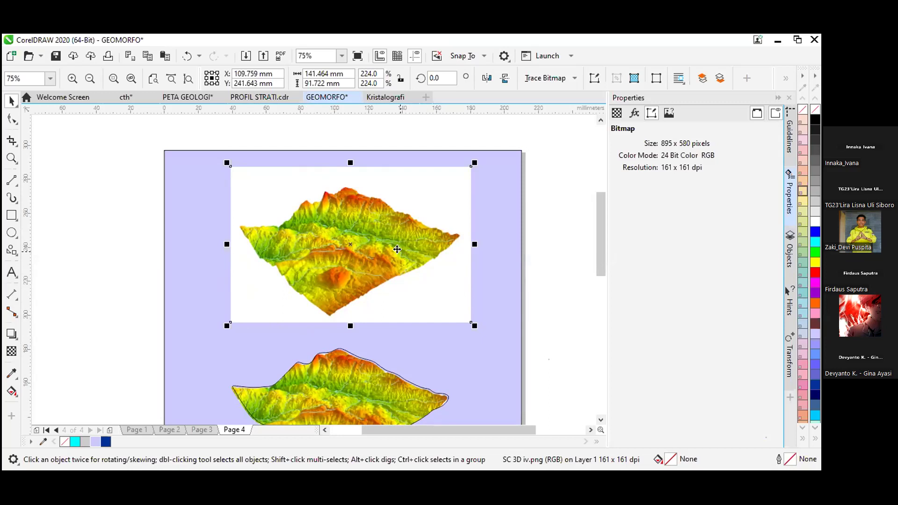
click(12, 140)
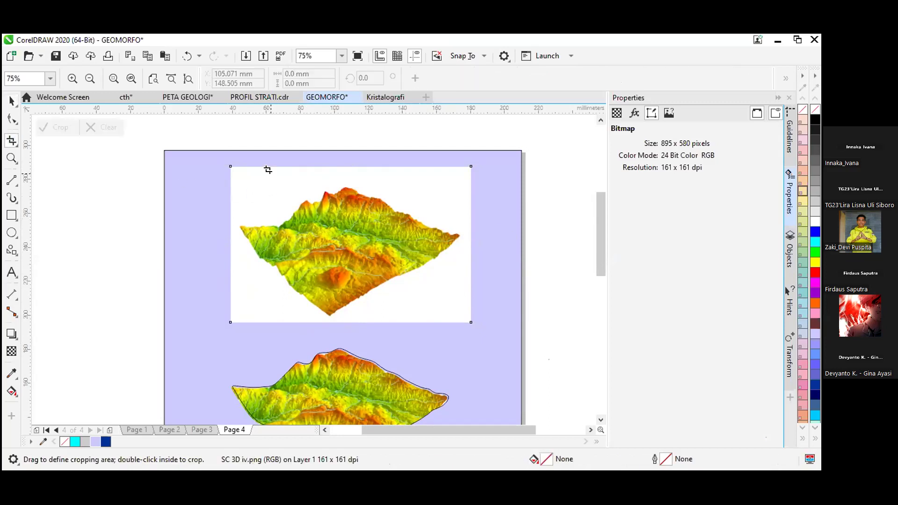
drag(271, 174, 424, 313)
double_click(424, 312)
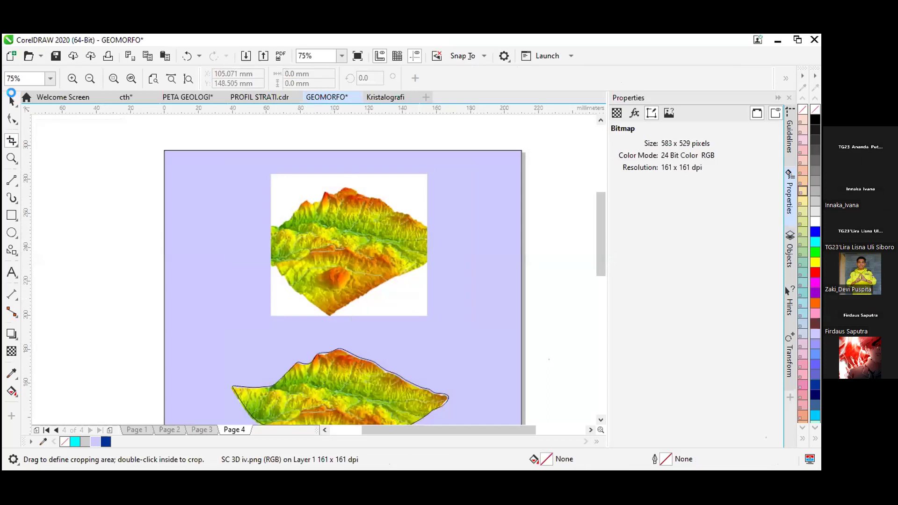
key(ctrl+z)
click(13, 98)
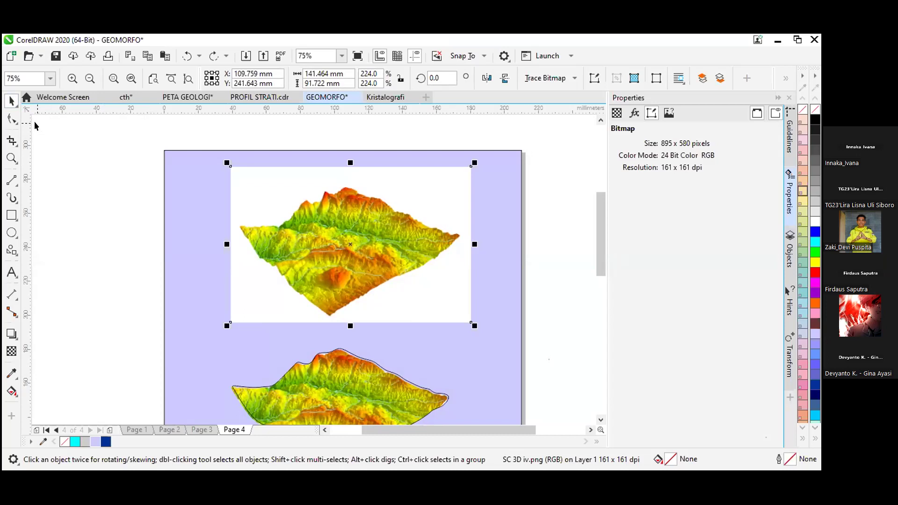
click(123, 177)
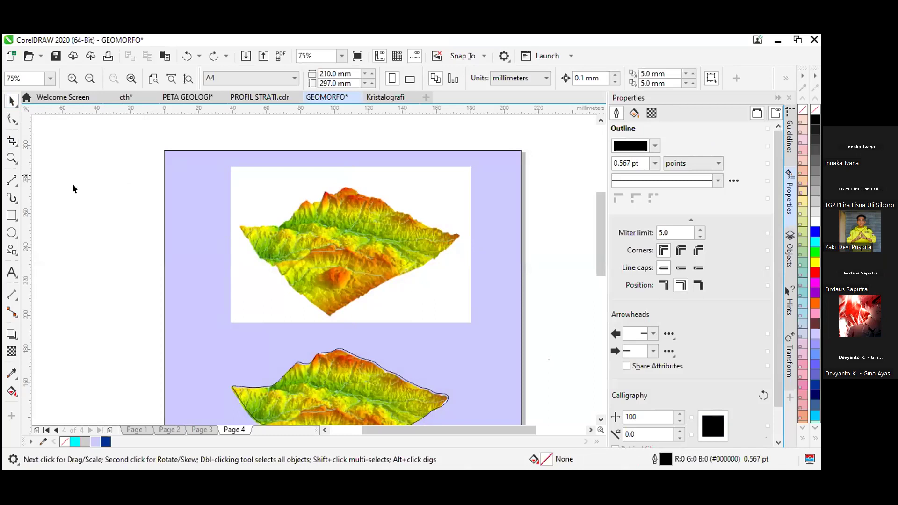
- Start a B-Spline curve at the upper terrain image's left corner and trace its lower-left edge down to the bottom corner
click(373, 224)
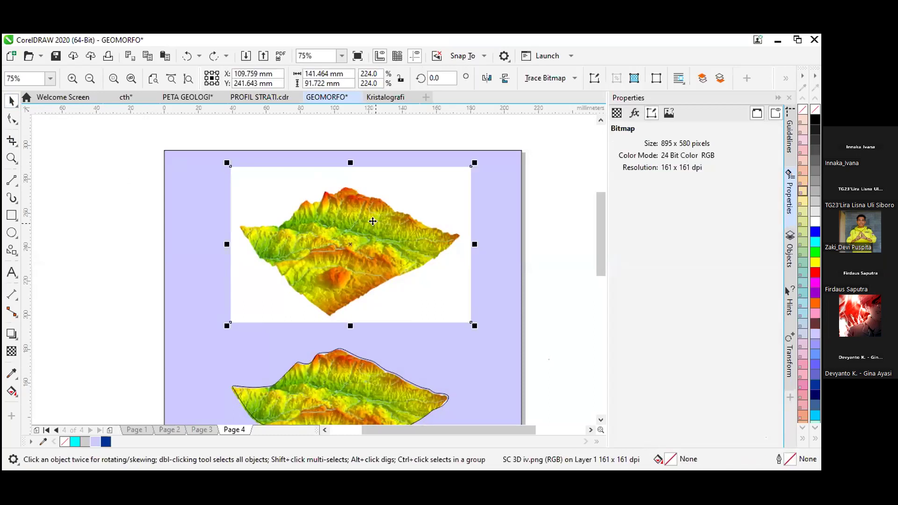
scroll(373, 222, up, 2)
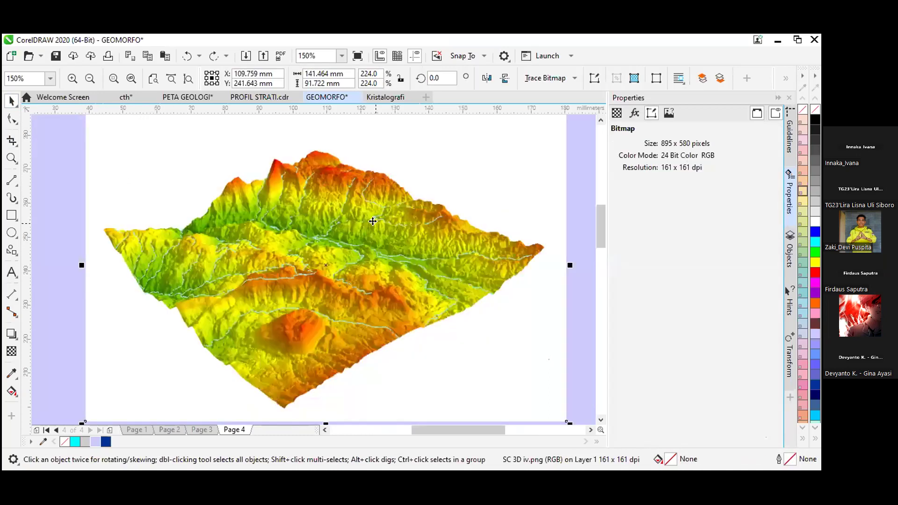
click(61, 198)
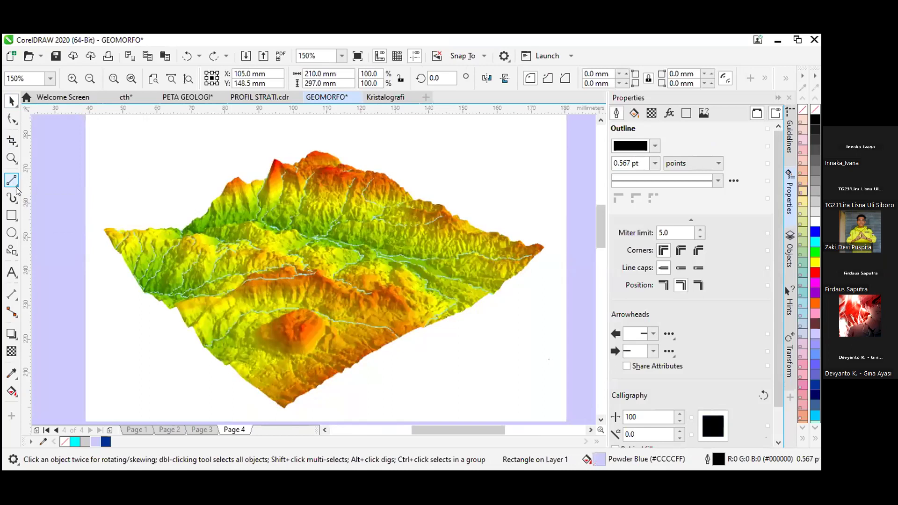
click(16, 190)
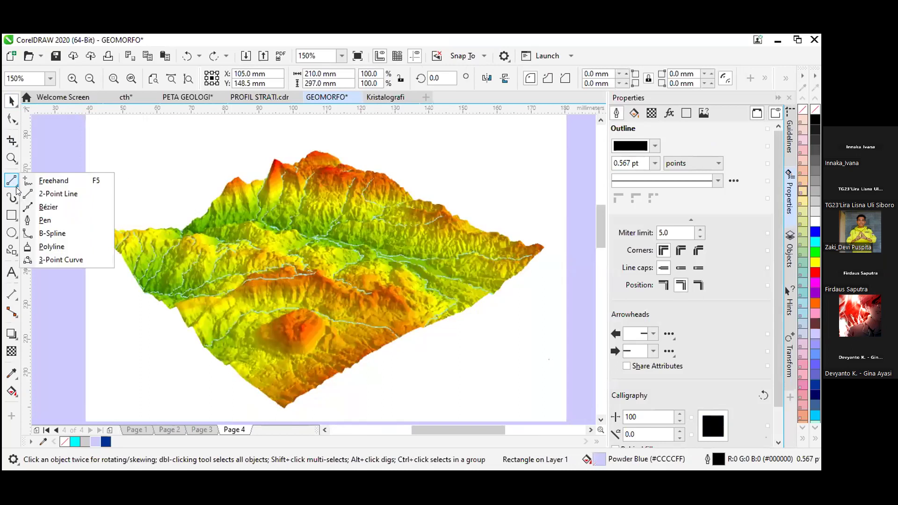
click(51, 232)
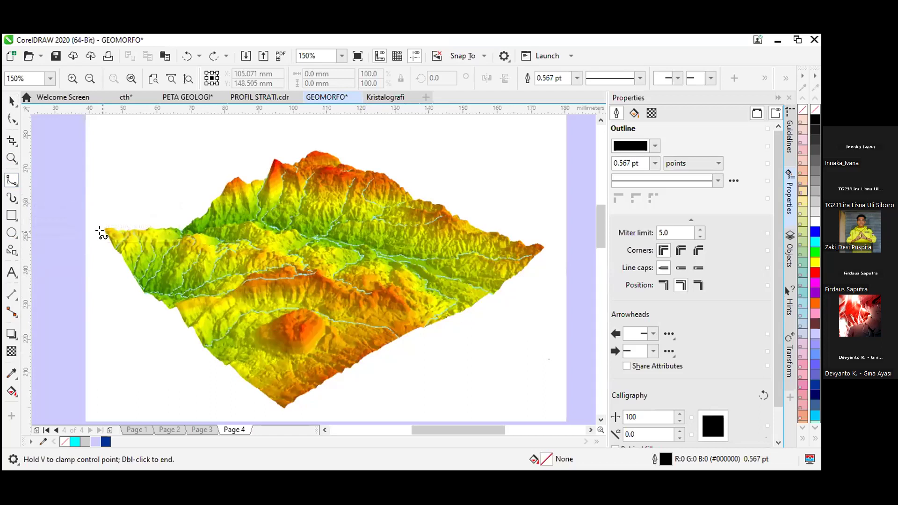
click(101, 231)
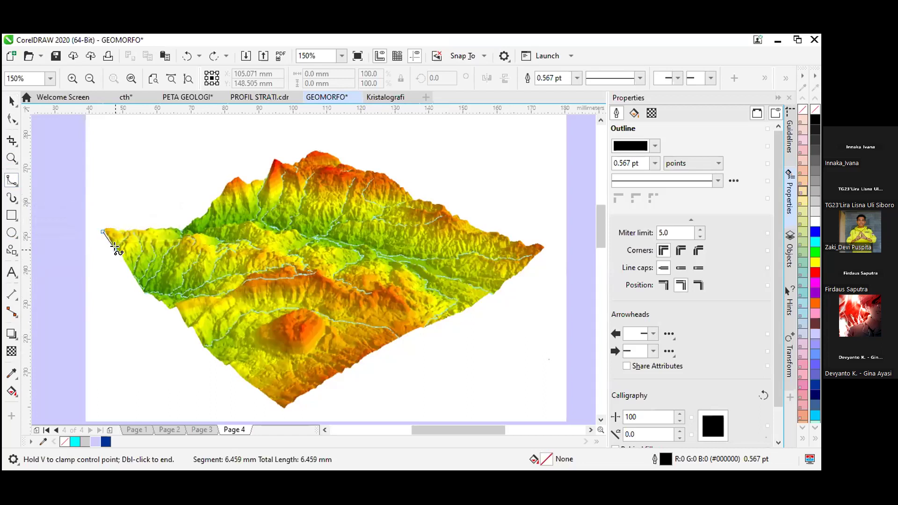
click(138, 282)
click(154, 298)
click(172, 310)
click(186, 319)
click(201, 337)
click(225, 362)
click(277, 405)
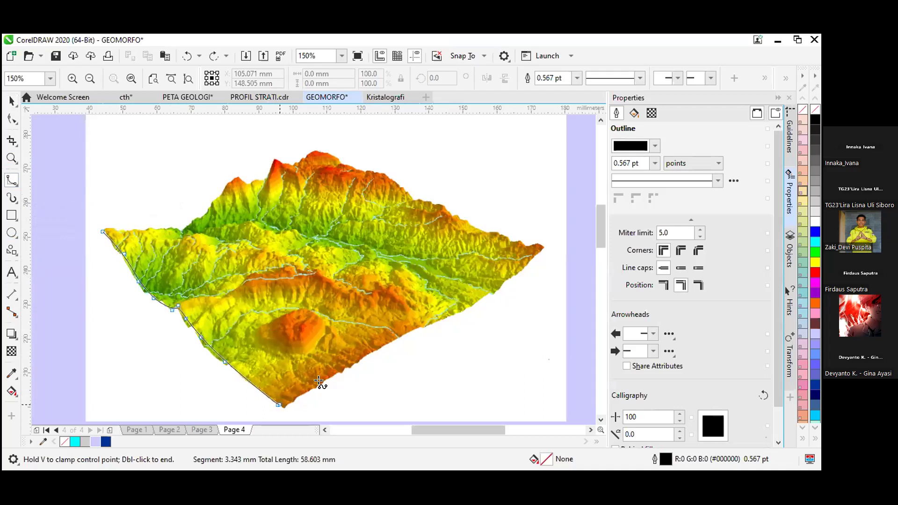
- Continue the B-Spline along the terrain's lower-right edge, round the right corner and end it just beyond
click(361, 361)
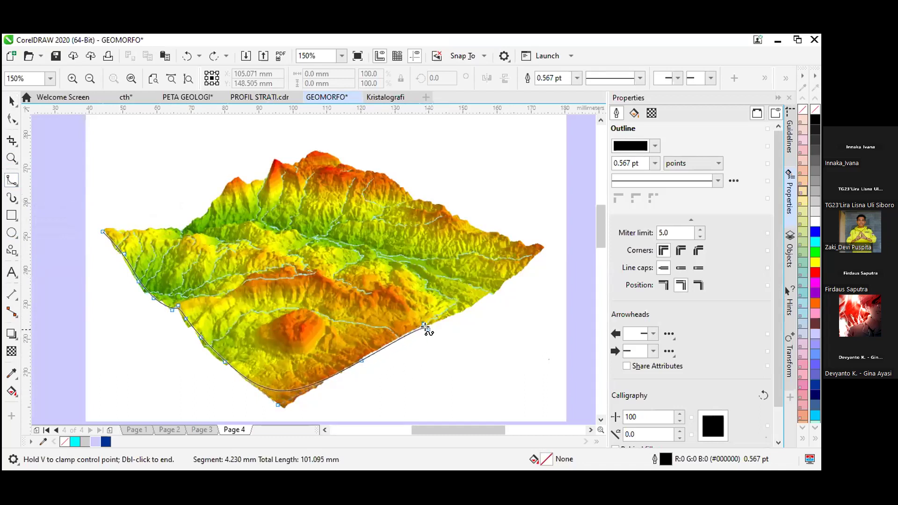
click(423, 323)
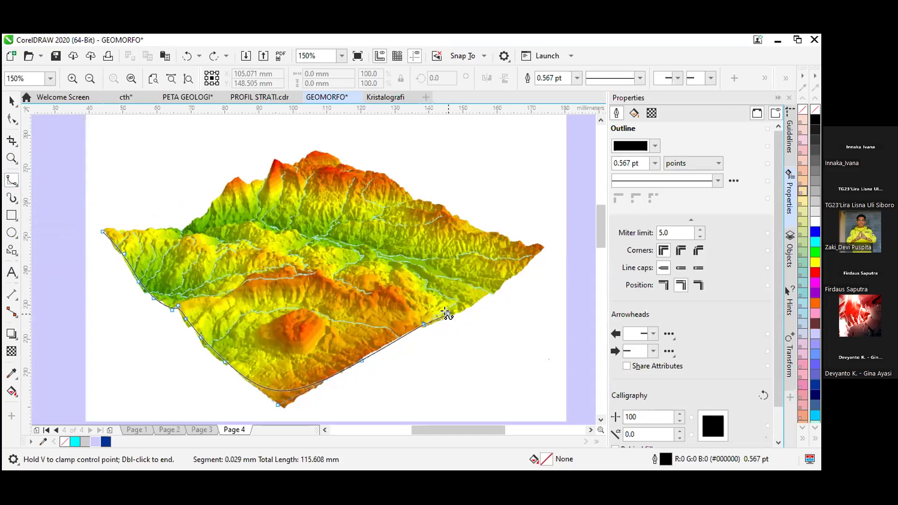
click(453, 314)
click(492, 291)
click(499, 288)
click(541, 244)
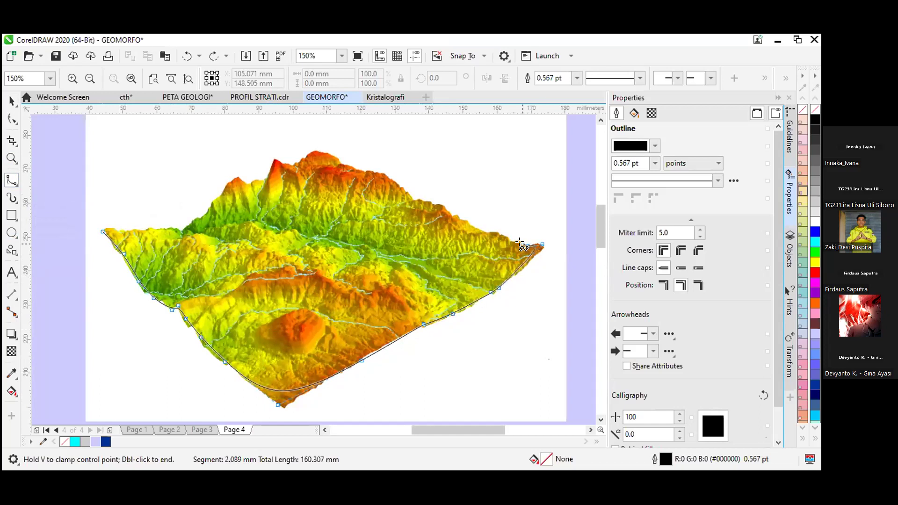
double_click(520, 242)
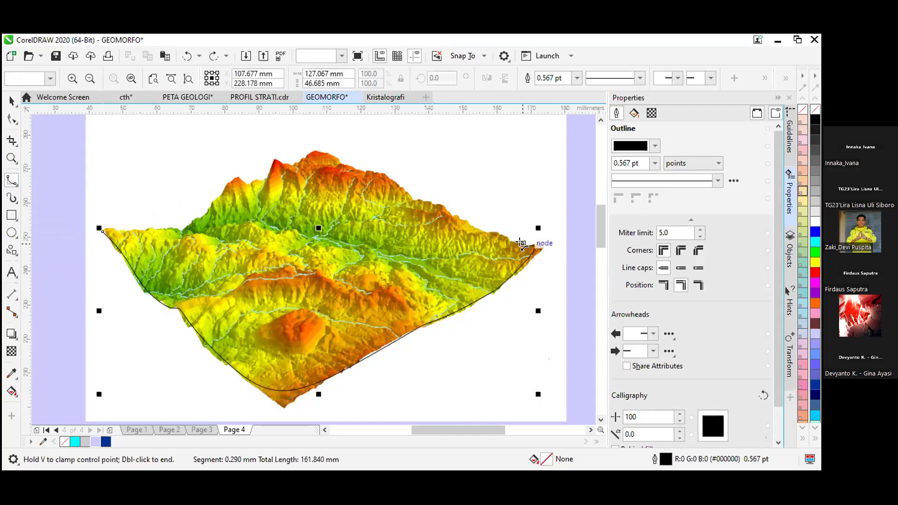
- Extend the B-Spline from its end near the right corner, closely following the bumpy upper-right edge of the terrain
scroll(520, 242, up, 2)
scroll(520, 241, up, 2)
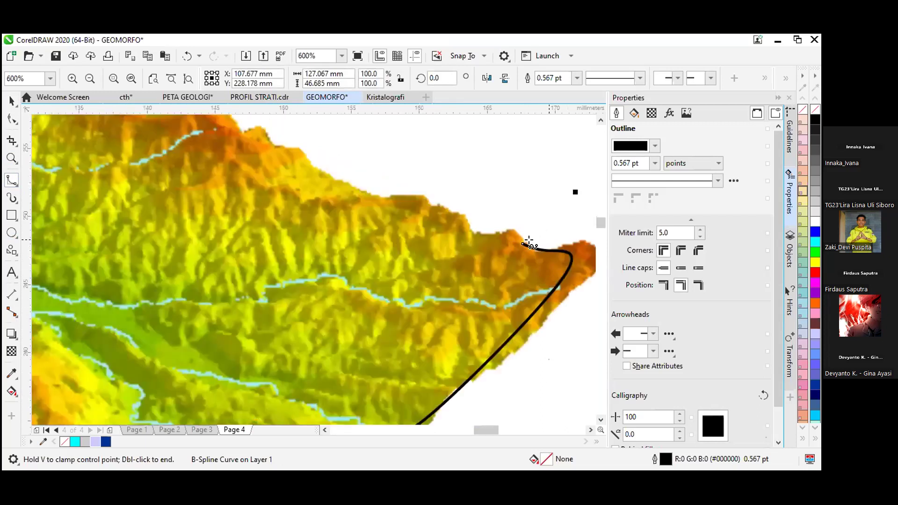
click(512, 228)
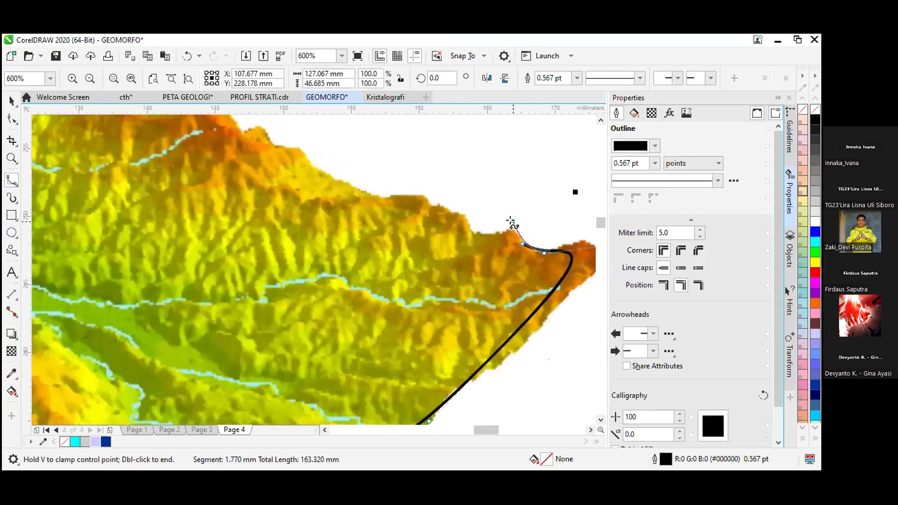
click(495, 235)
click(473, 232)
click(464, 216)
click(459, 213)
click(440, 210)
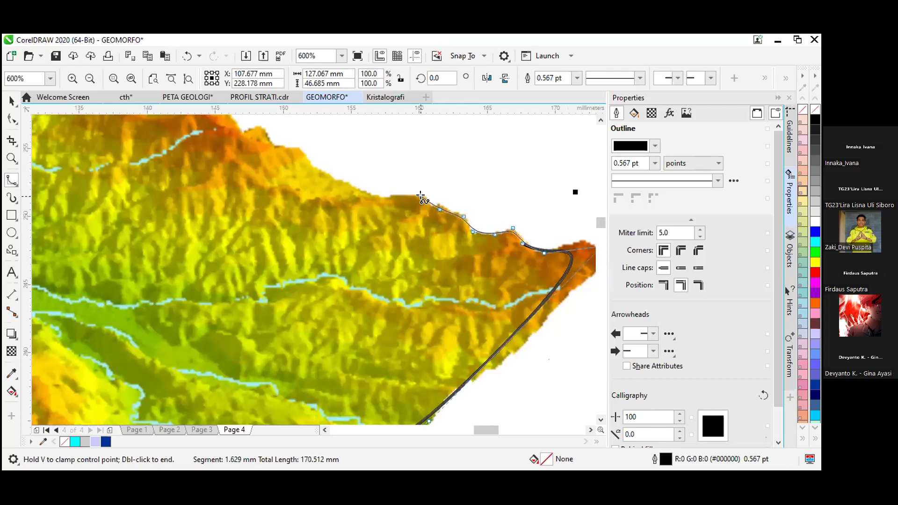
click(420, 197)
click(383, 195)
click(366, 191)
click(319, 173)
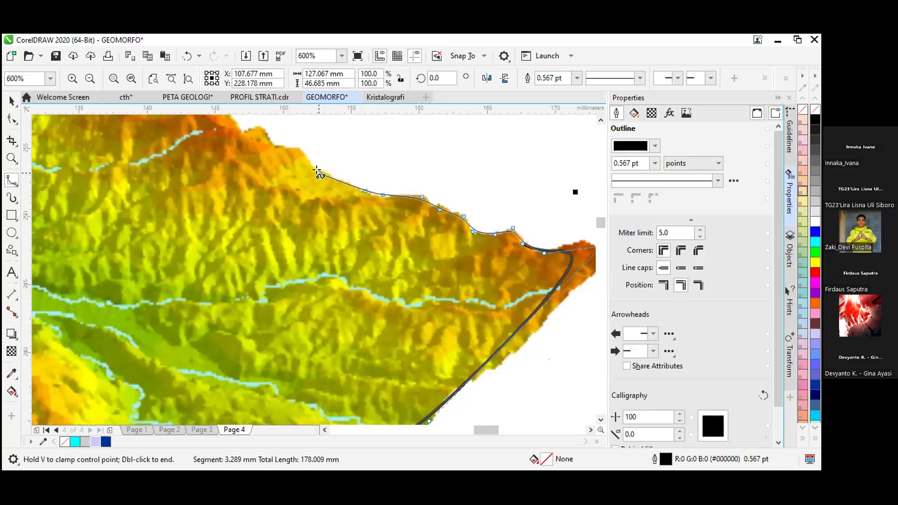
click(297, 148)
click(274, 148)
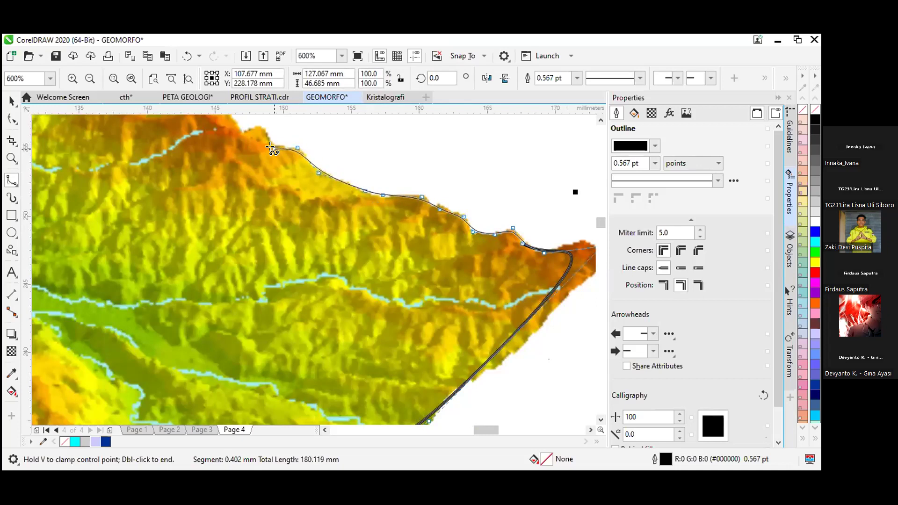
double_click(241, 130)
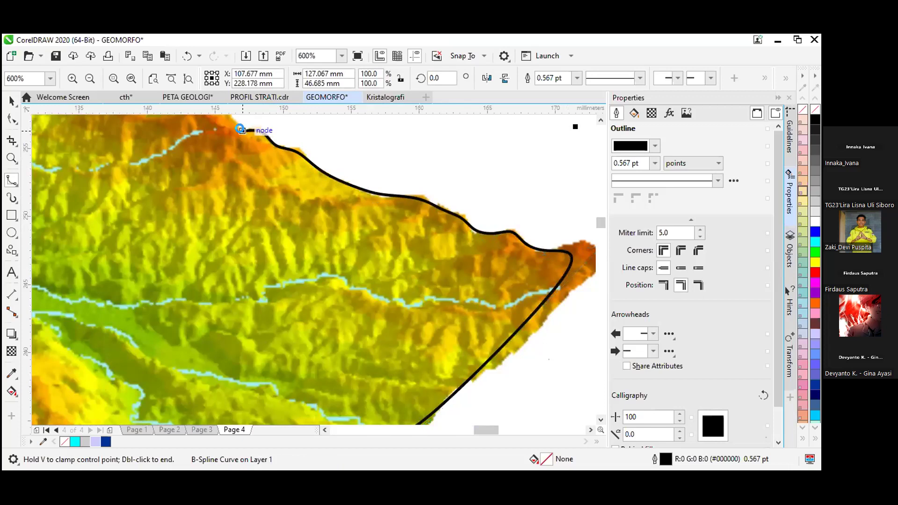
- Extend the B-Spline along the rest of the upper-right ridge, over the summit and past the sharp red peak
scroll(242, 130, down, 1)
scroll(242, 130, down, 1)
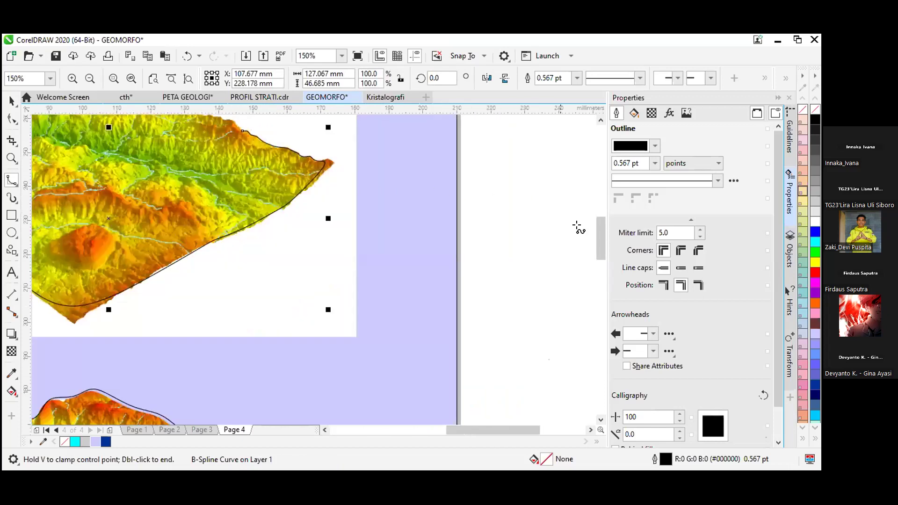
drag(598, 241, 598, 229)
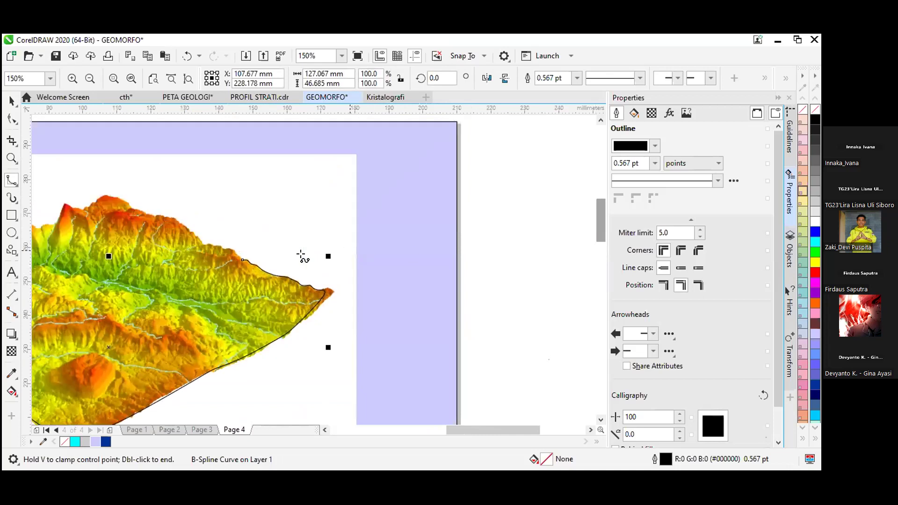
click(222, 244)
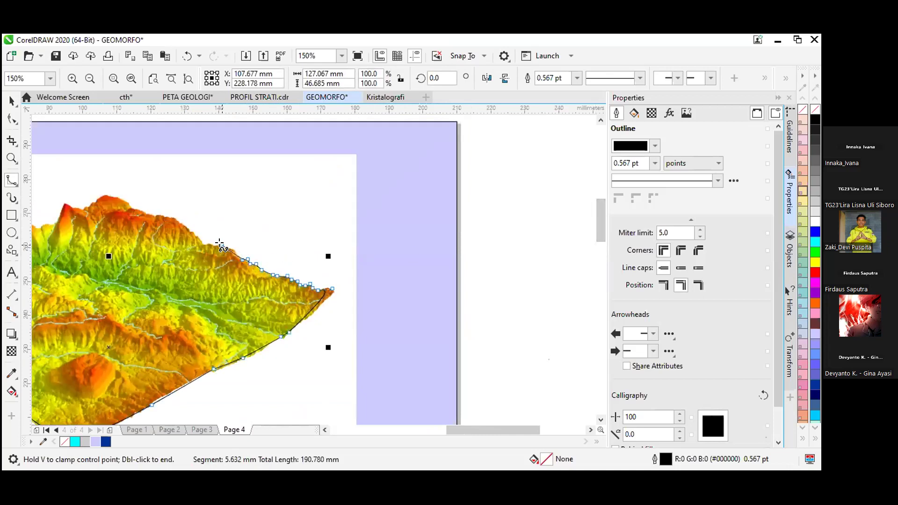
click(199, 245)
click(173, 222)
click(141, 214)
click(125, 201)
click(113, 195)
click(82, 208)
click(70, 207)
click(62, 213)
click(58, 218)
double_click(59, 221)
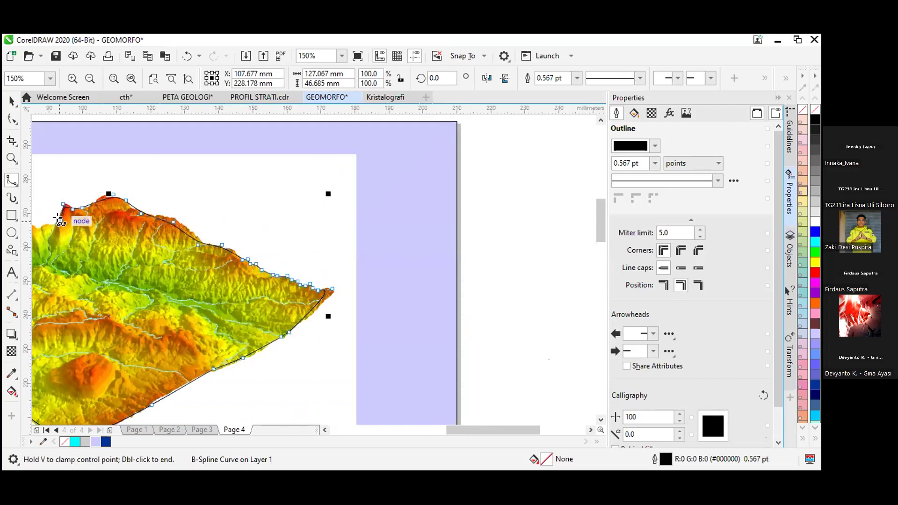
- Trace the terrain's upper-left edge and close the B-Spline at its starting node on the left corner
scroll(60, 225, left, 3)
click(161, 224)
click(117, 272)
click(100, 273)
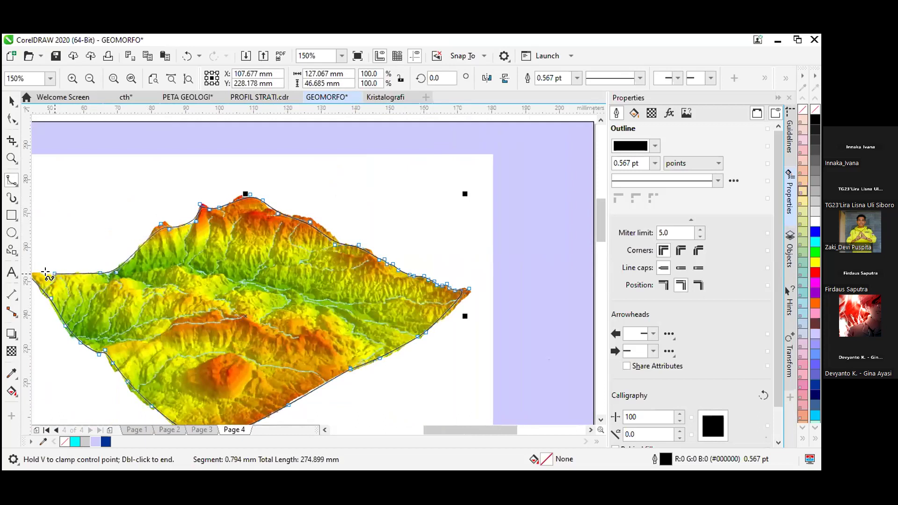
scroll(42, 271, left, 2)
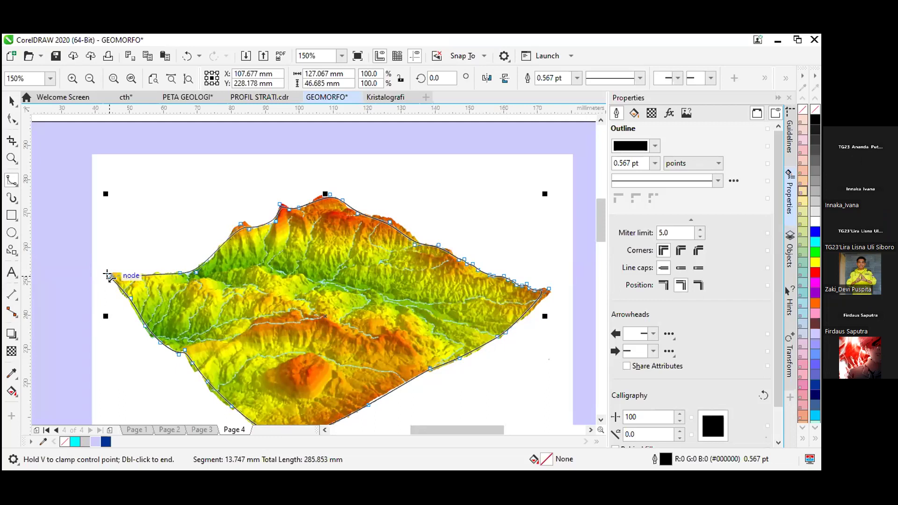
click(108, 275)
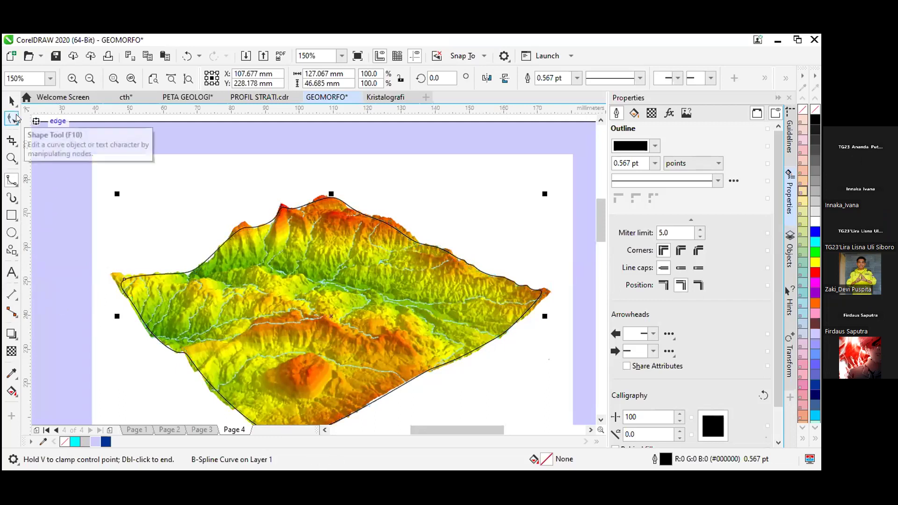
- Intersect the closed B-Spline outline with the terrain bitmap and move the resulting cut-out to the right of the page
click(11, 101)
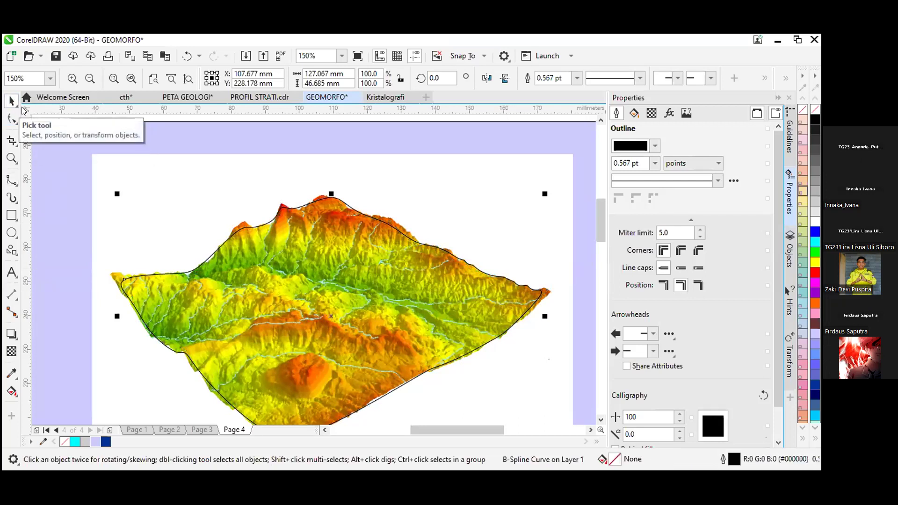
scroll(176, 179, down, 1)
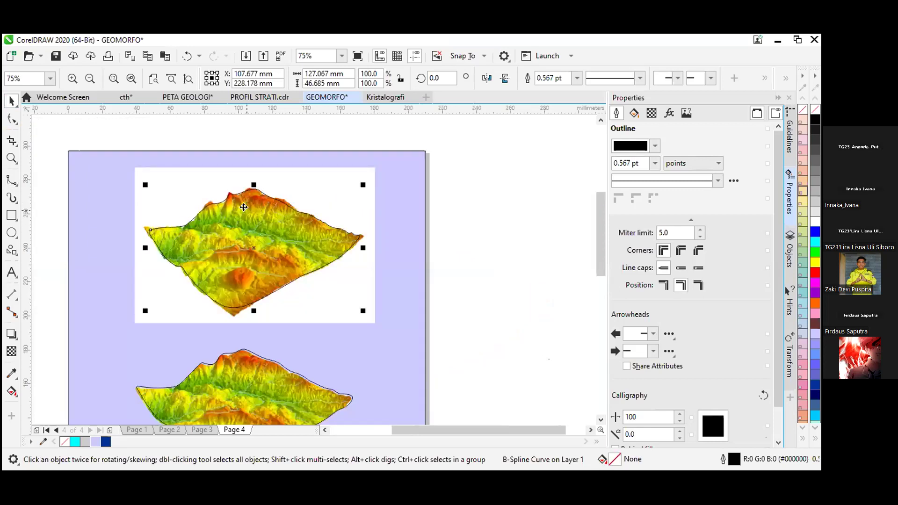
click(434, 239)
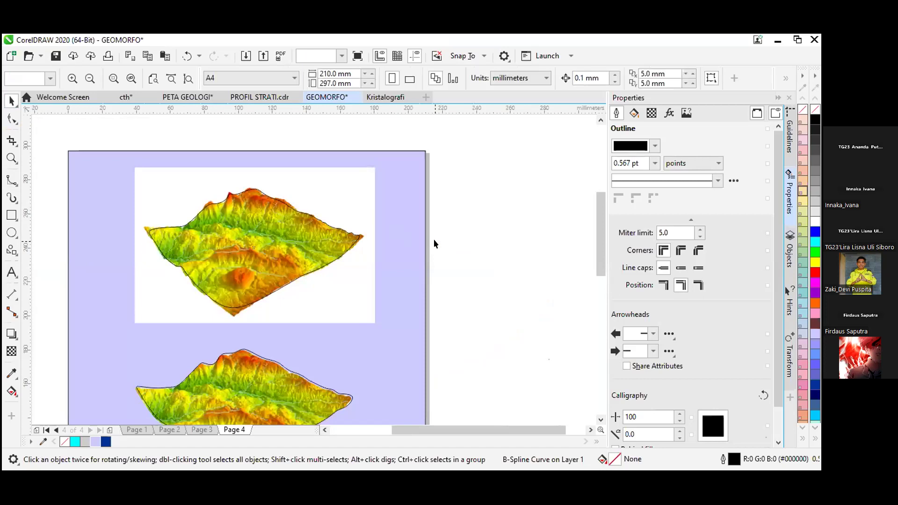
click(313, 250)
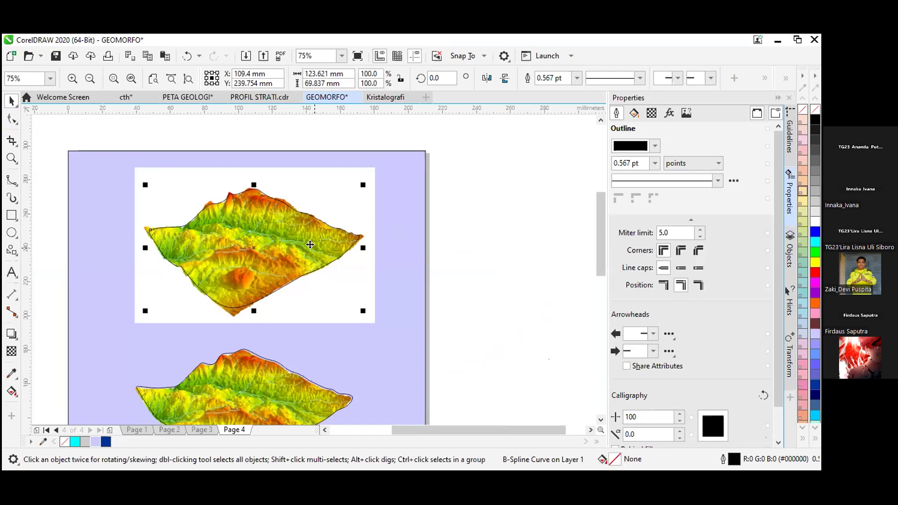
shift+click(358, 171)
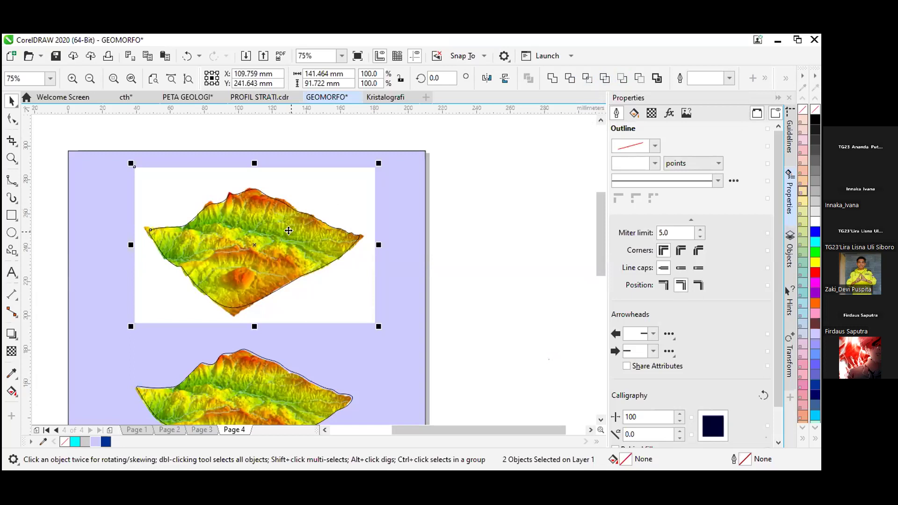
mouse_move(288, 230)
mouse_down()
mouse_move(258, 237)
mouse_move(290, 228)
mouse_up()
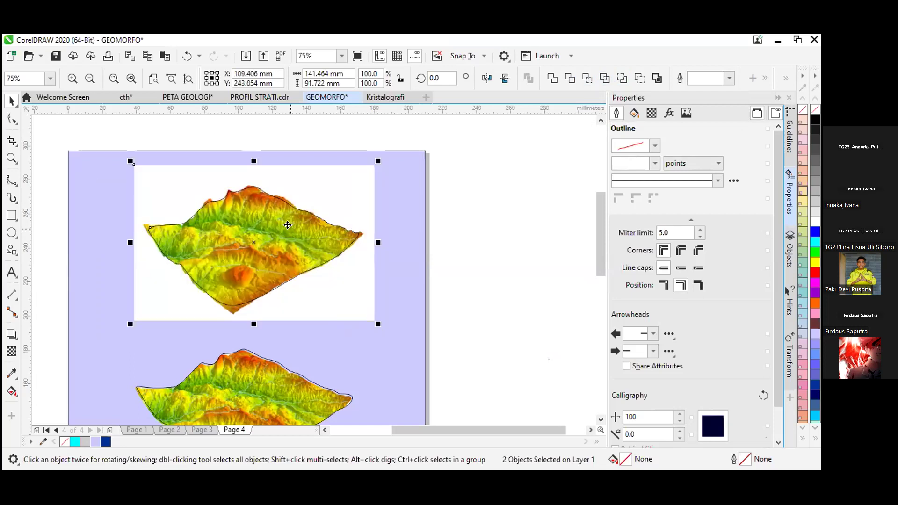
click(586, 81)
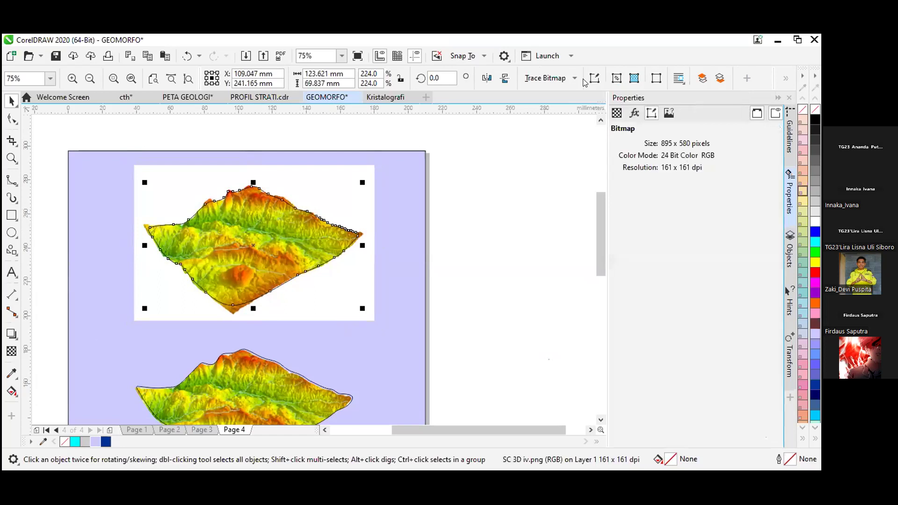
drag(252, 244, 491, 257)
click(515, 316)
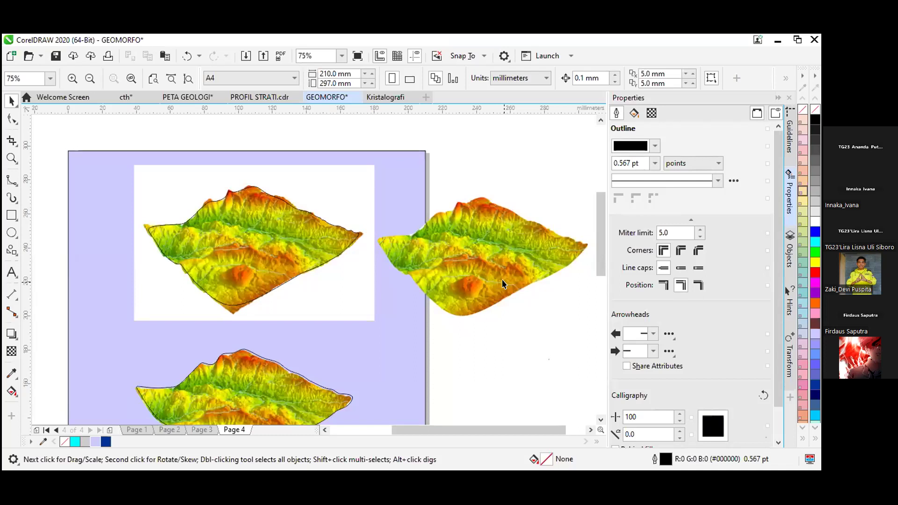
- Select the white-background bitmap before its outline, shift both leftward on the page and intersect them in that selection order
click(363, 180)
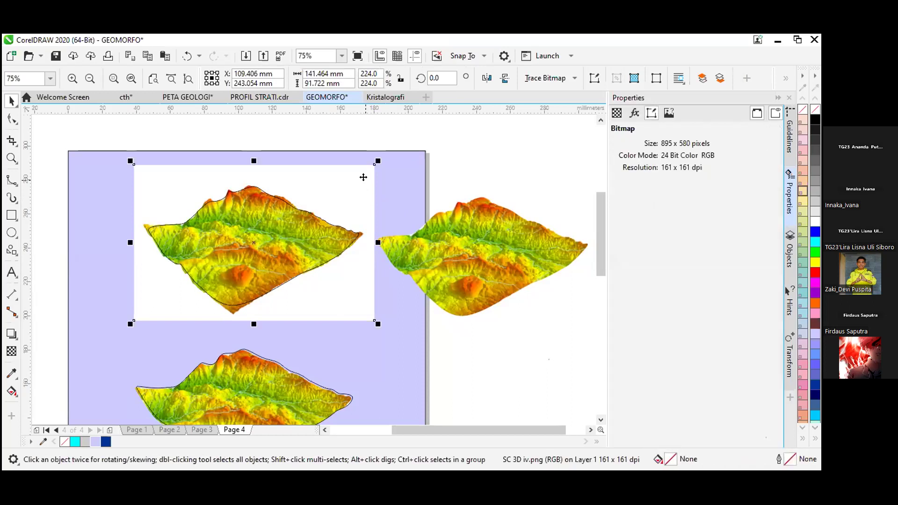
shift+click(262, 243)
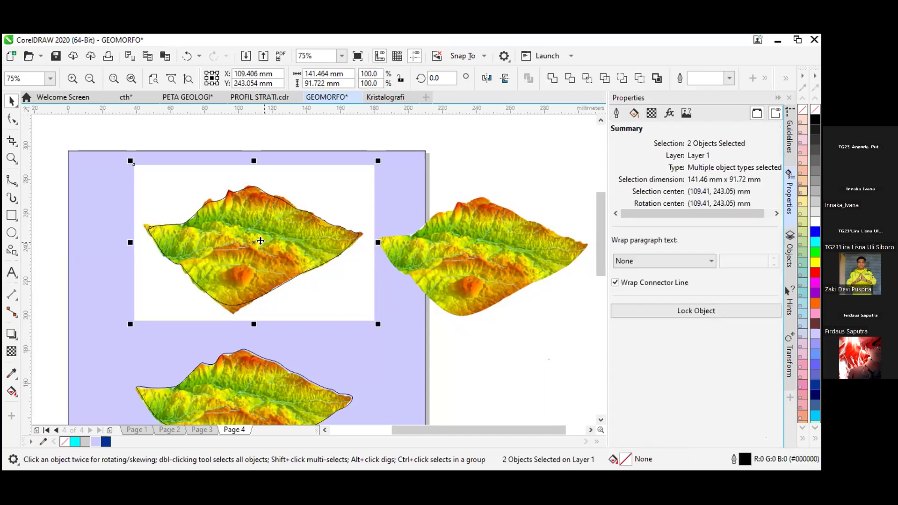
drag(261, 240, 223, 240)
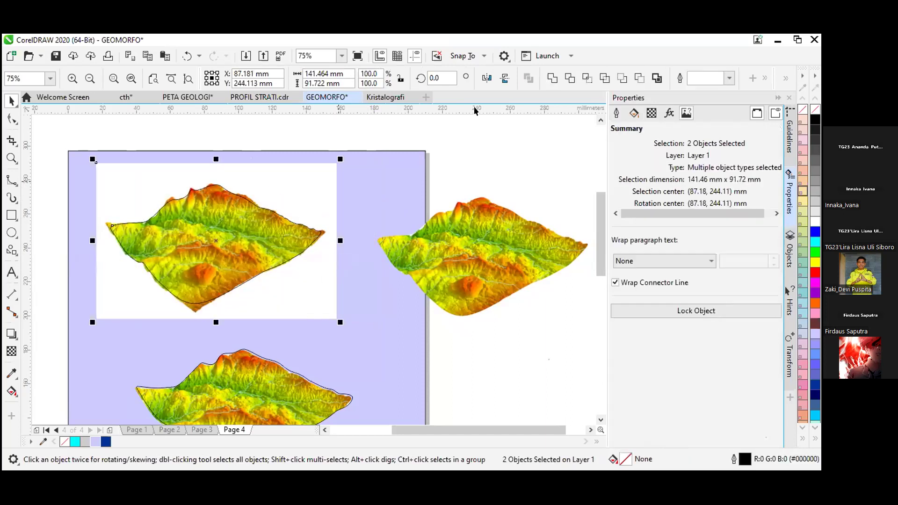
click(582, 75)
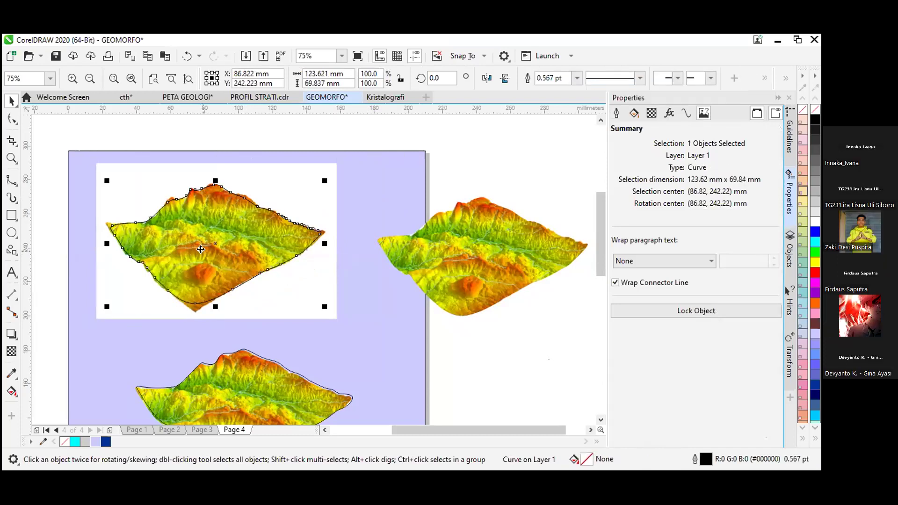
- Move the intersected curve off the page to the upper right and the cut-out terrain bitmap slightly down and left
drag(325, 298, 448, 259)
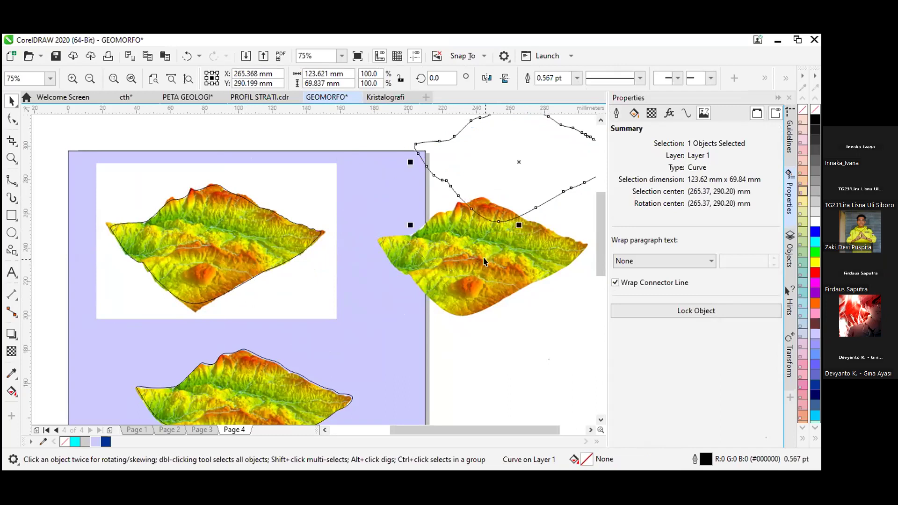
click(480, 287)
mouse_move(473, 309)
mouse_down()
mouse_move(444, 349)
mouse_move(441, 342)
mouse_up()
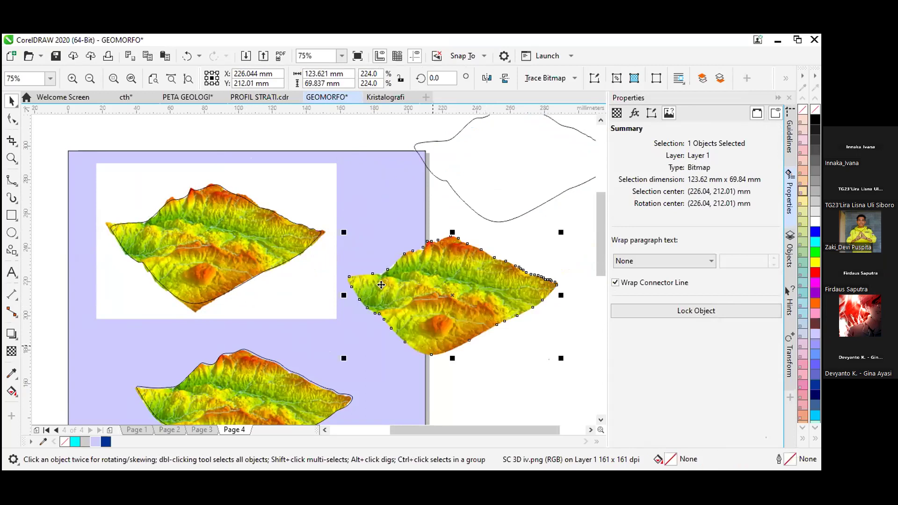
- Try intersecting again with the outline selected before the white-background bitmap, move the result away and undo it
click(237, 233)
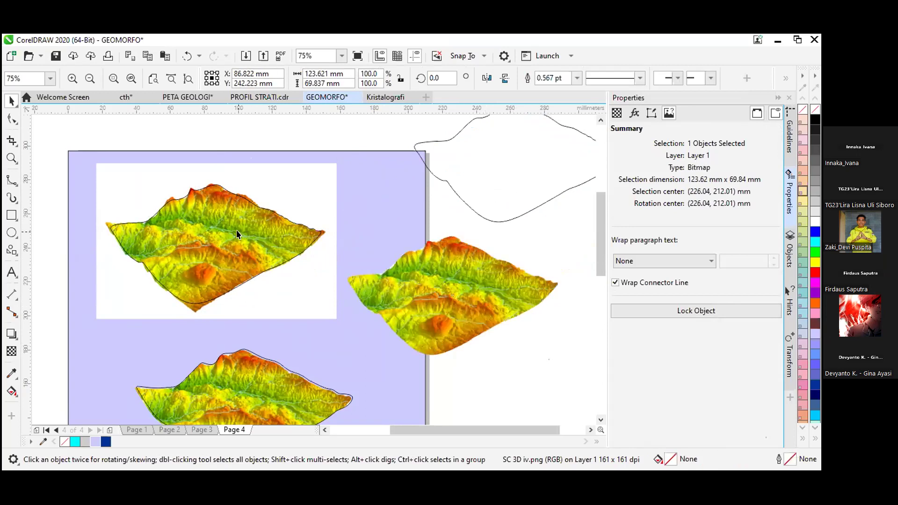
shift+click(305, 175)
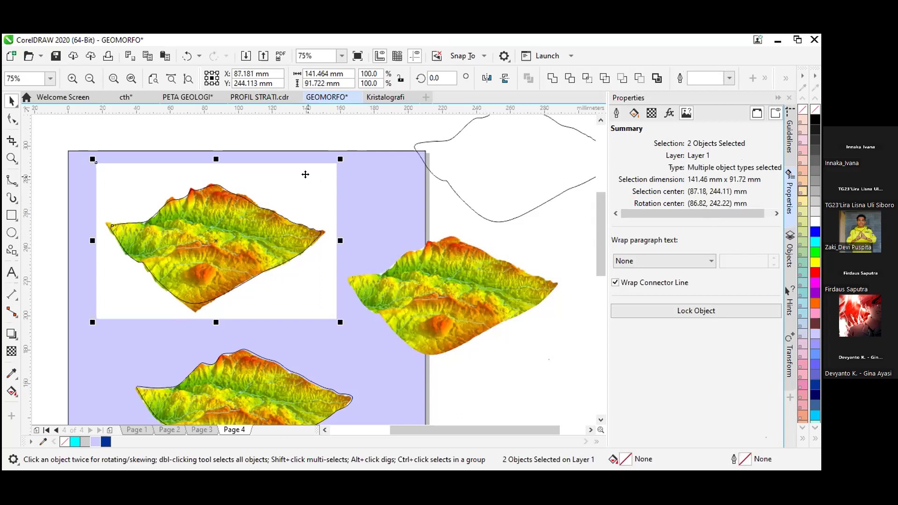
click(588, 78)
click(211, 252)
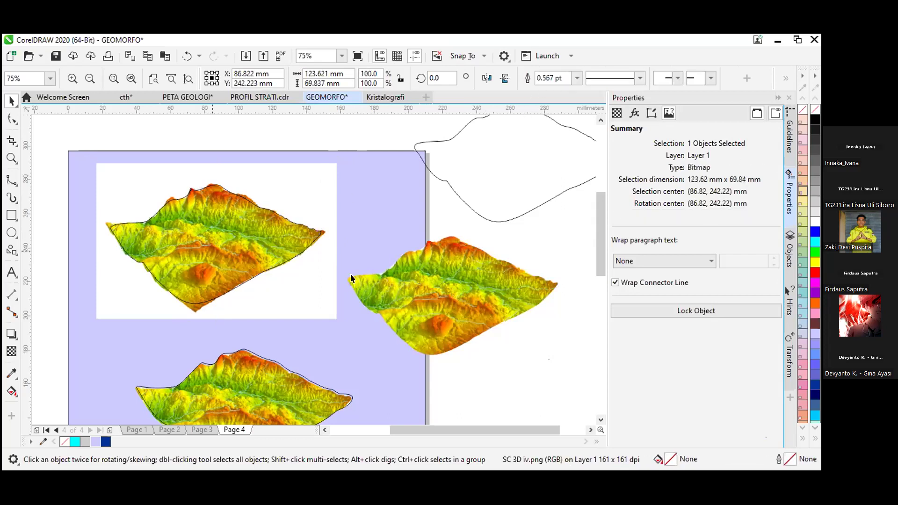
drag(230, 288, 431, 270)
key(ctrl+z)
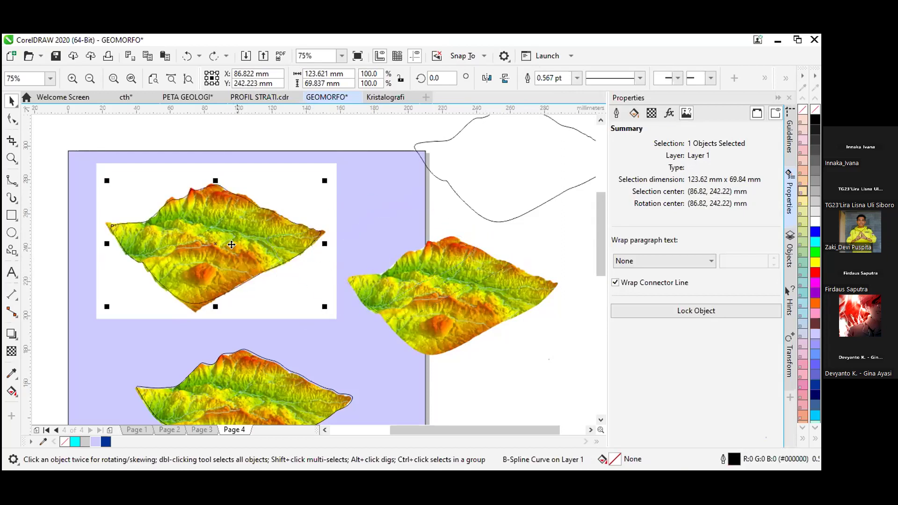
- Move the B-Spline outline off the white-background terrain, about 58 mm rightward and 10 mm down
drag(249, 225, 349, 242)
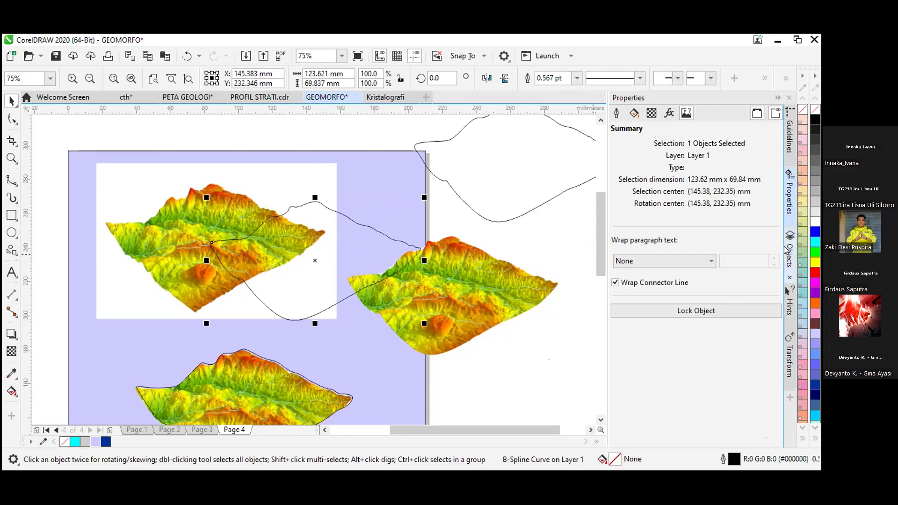
- Review the list of available dockers and examine the objects on Page 4's Layer 1
click(789, 397)
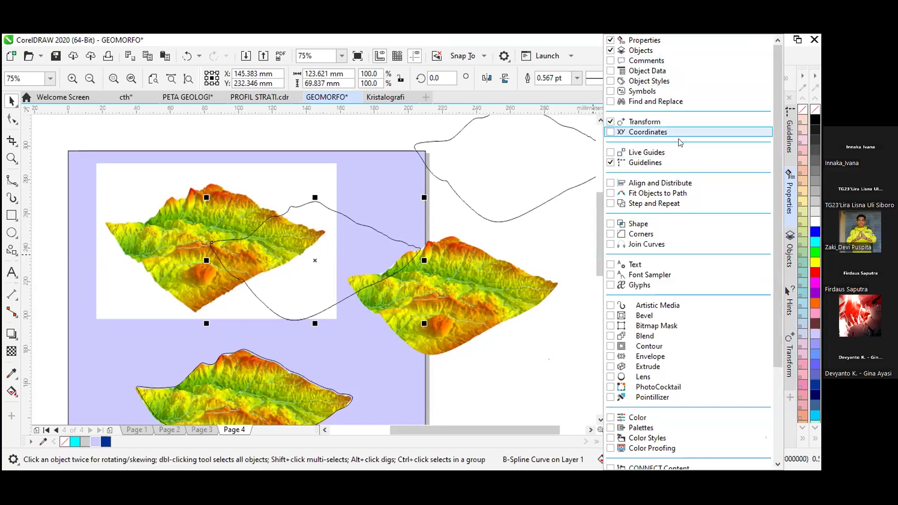
drag(776, 154, 773, 235)
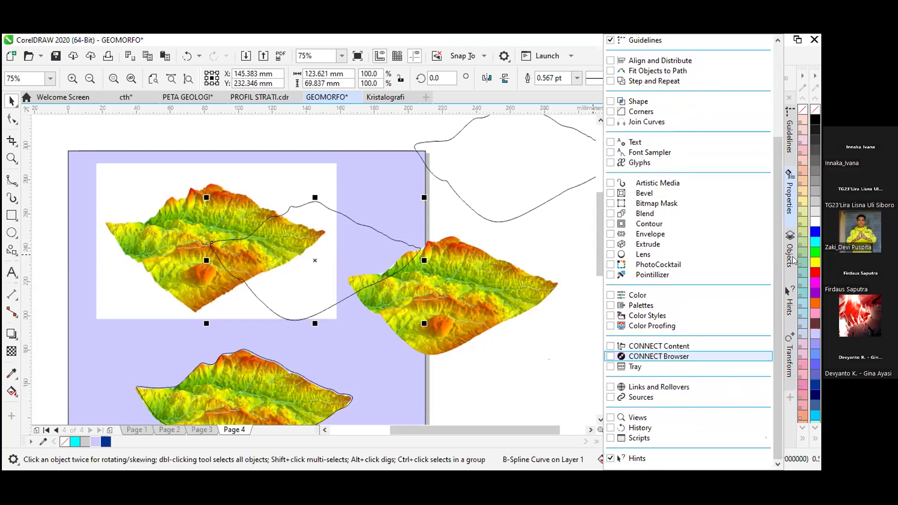
click(793, 260)
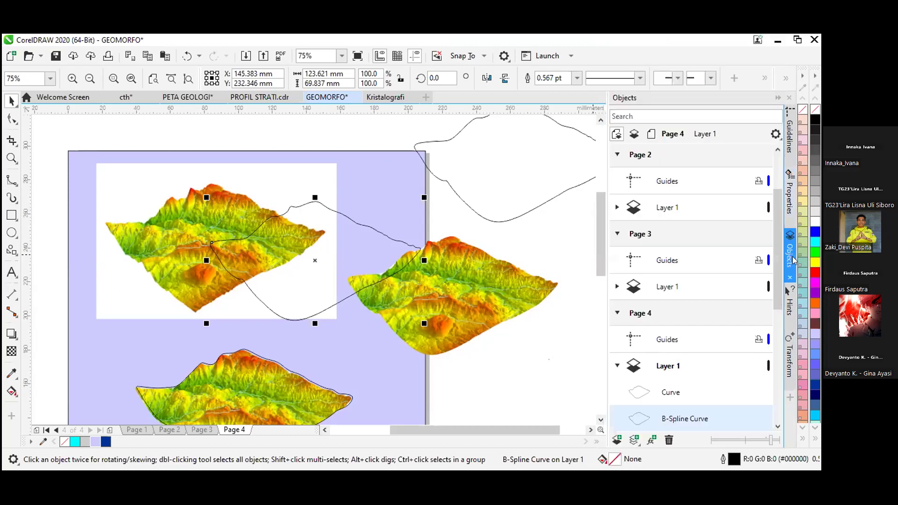
scroll(774, 322, down, 5)
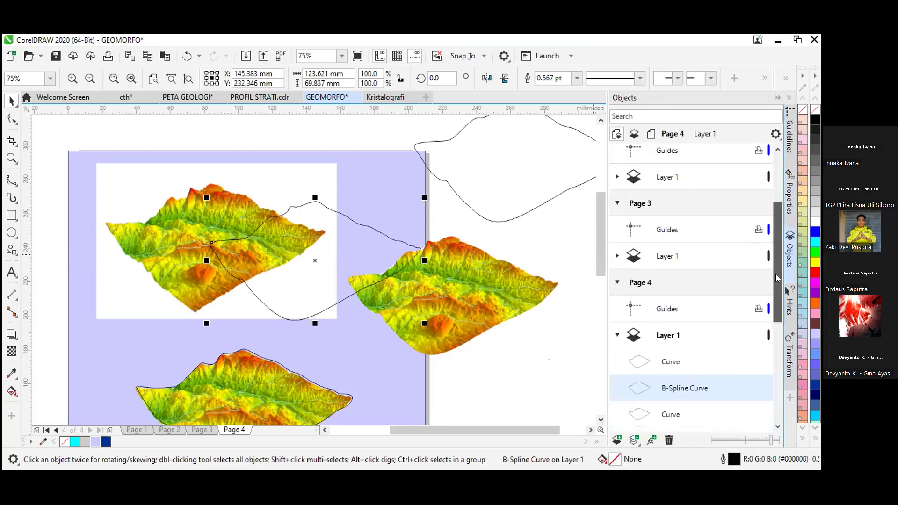
scroll(775, 327, down, 3)
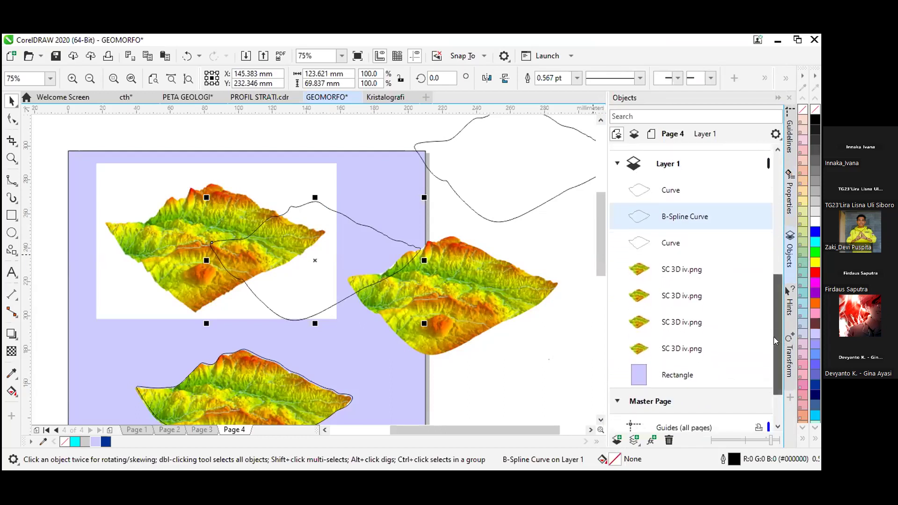
scroll(774, 339, down, 1)
scroll(772, 334, up, 3)
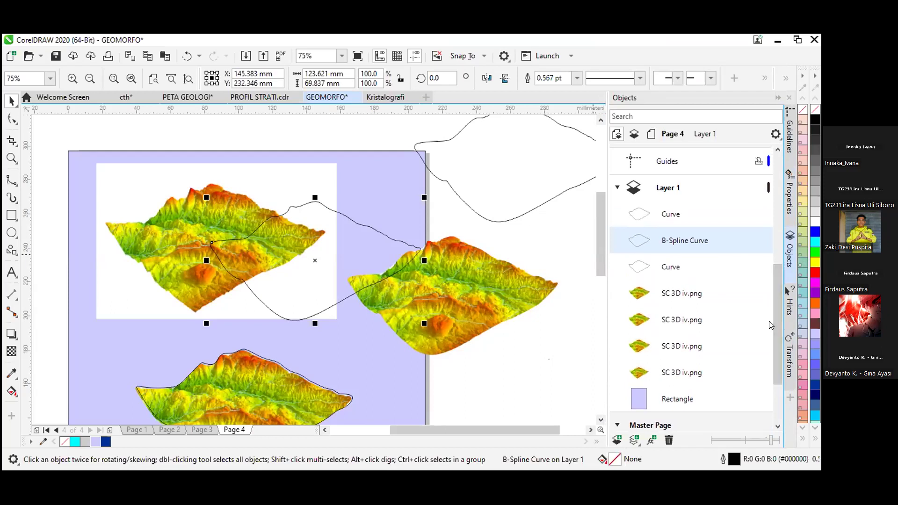
drag(601, 219, 601, 230)
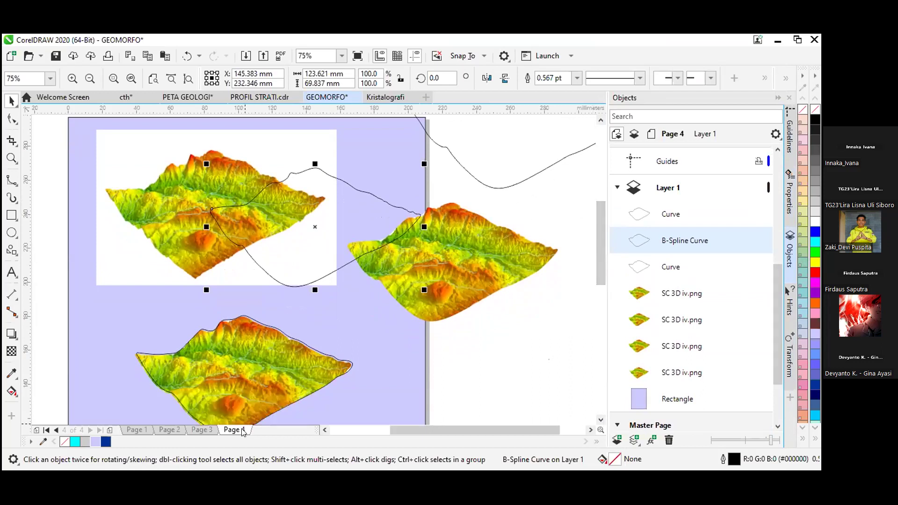
- Collapse Page 4 in the object list and toggle the contents of Page 1
drag(776, 294, 774, 215)
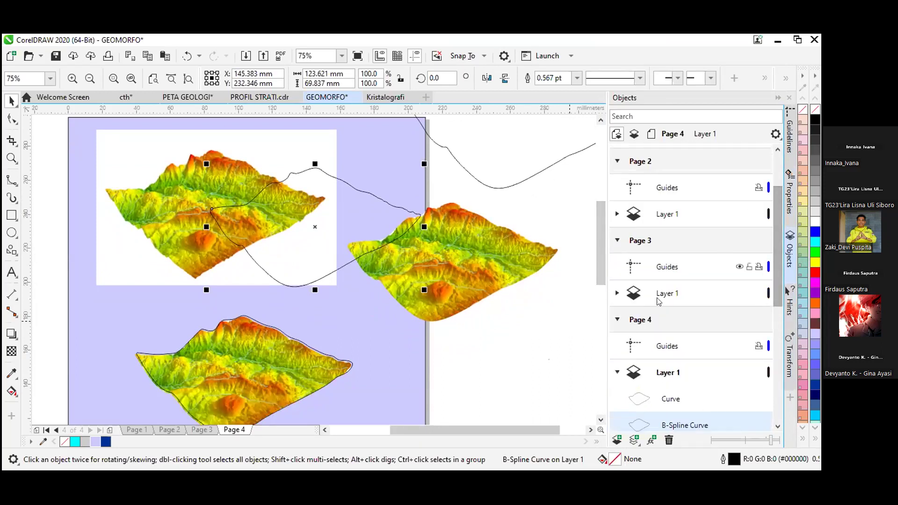
click(617, 321)
mouse_move(776, 232)
mouse_down()
mouse_move(773, 178)
mouse_move(774, 225)
mouse_move(762, 230)
mouse_up()
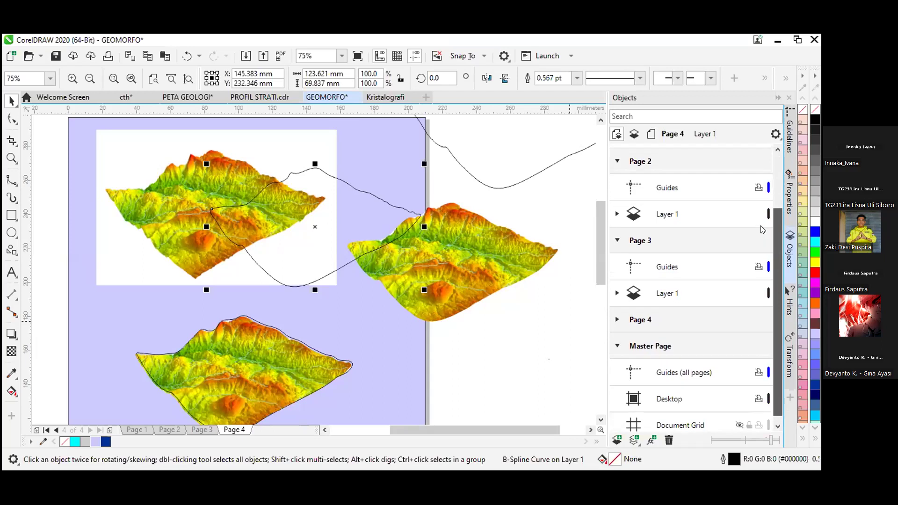
scroll(742, 173, up, 3)
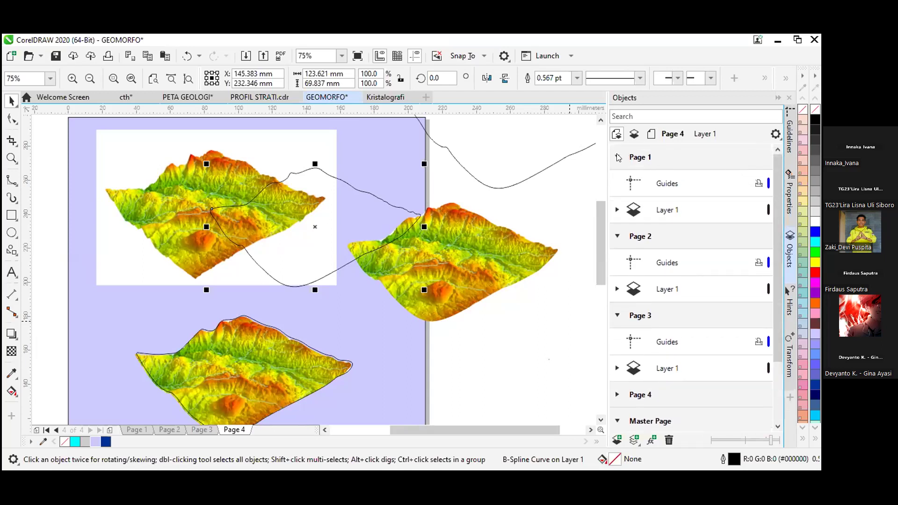
click(618, 158)
click(618, 157)
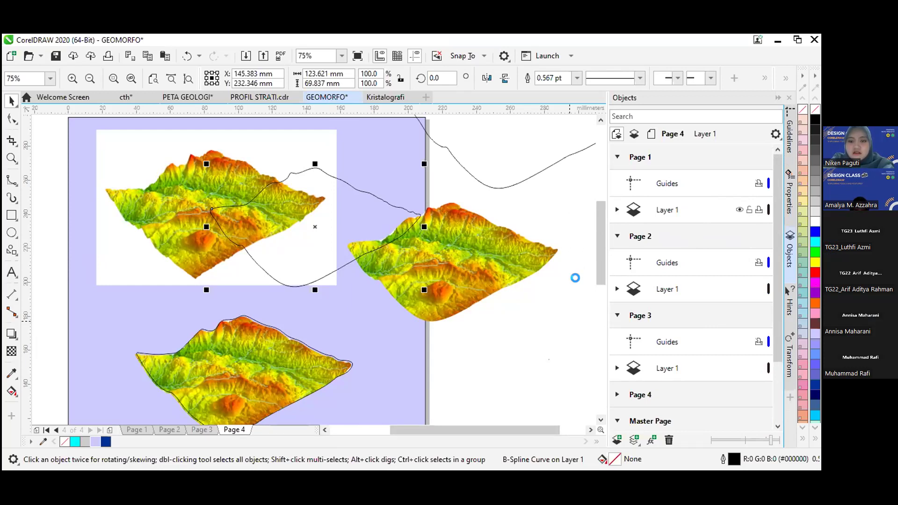
- Expand Layer 1 of Page 3 to view its objects and collapse it again
key(Tab)
click(619, 235)
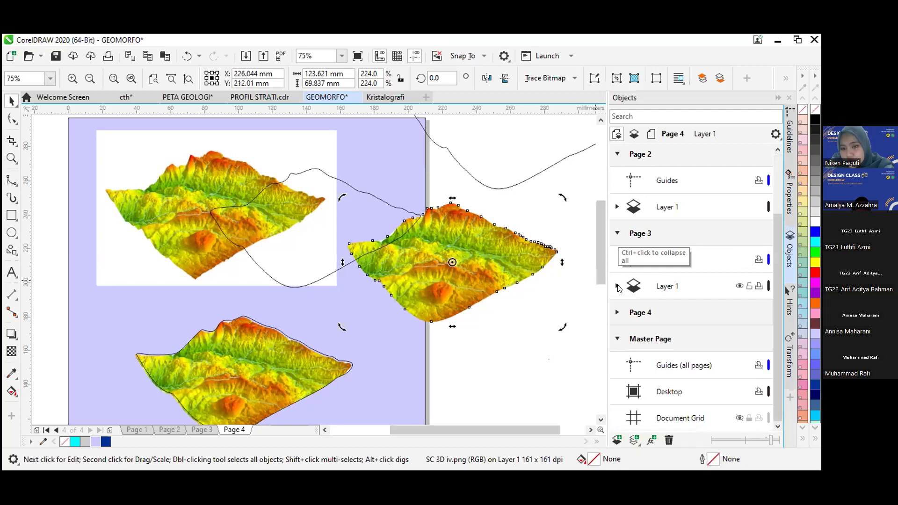
click(618, 286)
click(618, 287)
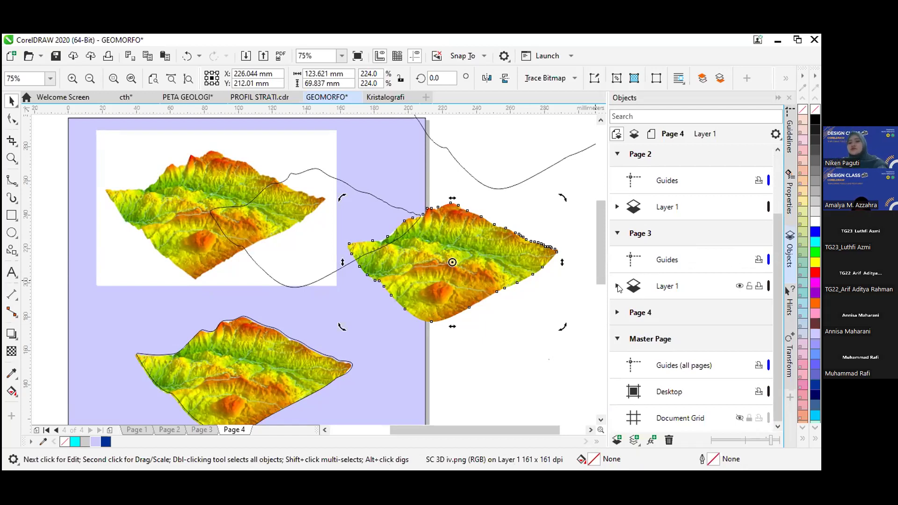
click(617, 287)
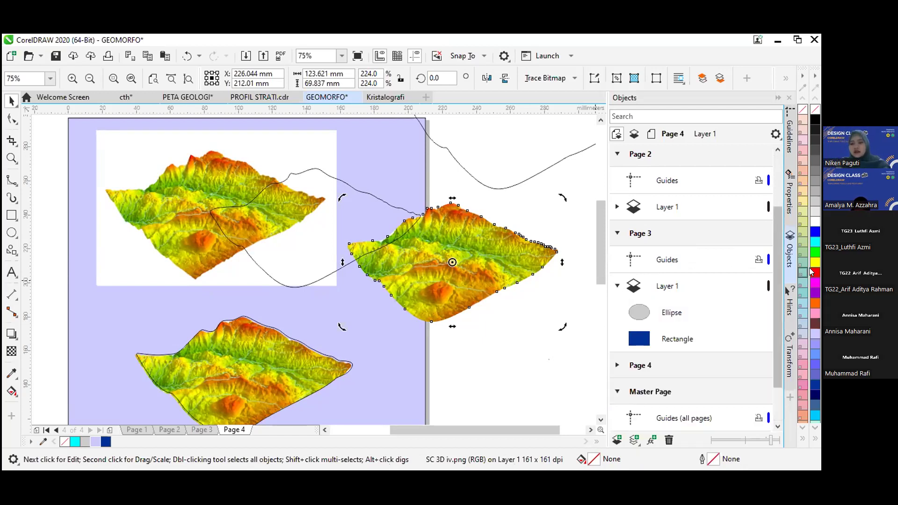
scroll(776, 287, down, 1)
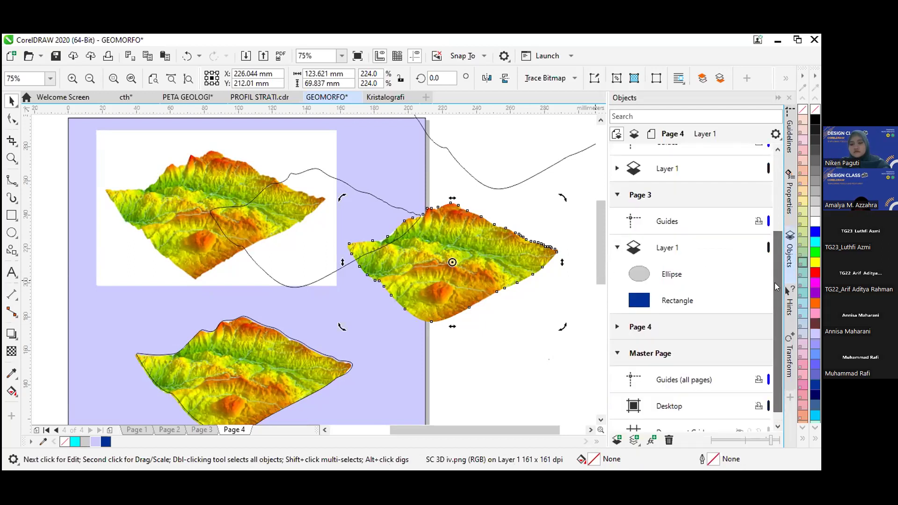
click(617, 248)
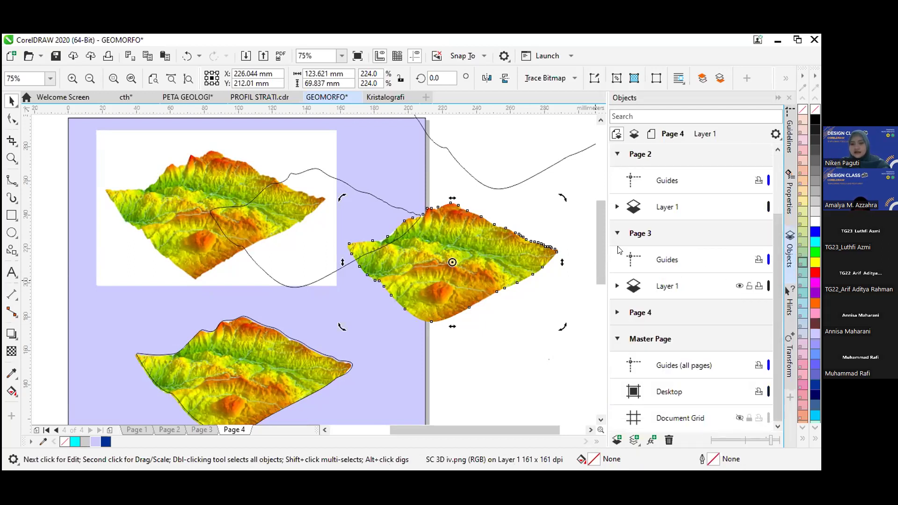
- Expand Layer 1 of Page 3, collapse Master Page, and expand Page 4 to examine its Layer 1 objects
click(617, 287)
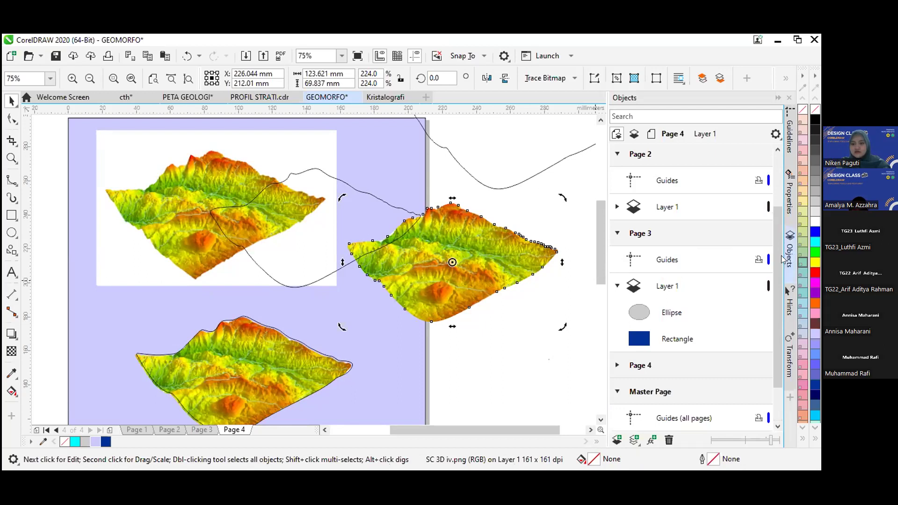
scroll(647, 264, down, 1)
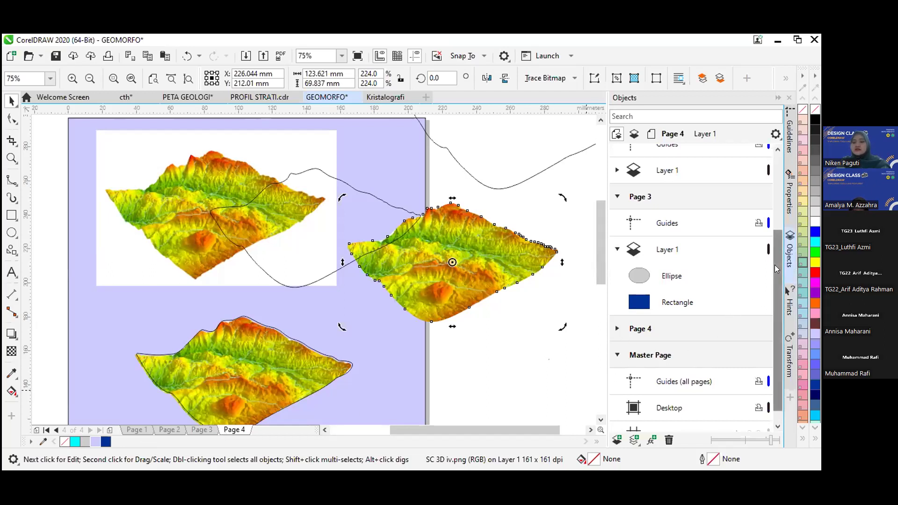
scroll(775, 265, down, 1)
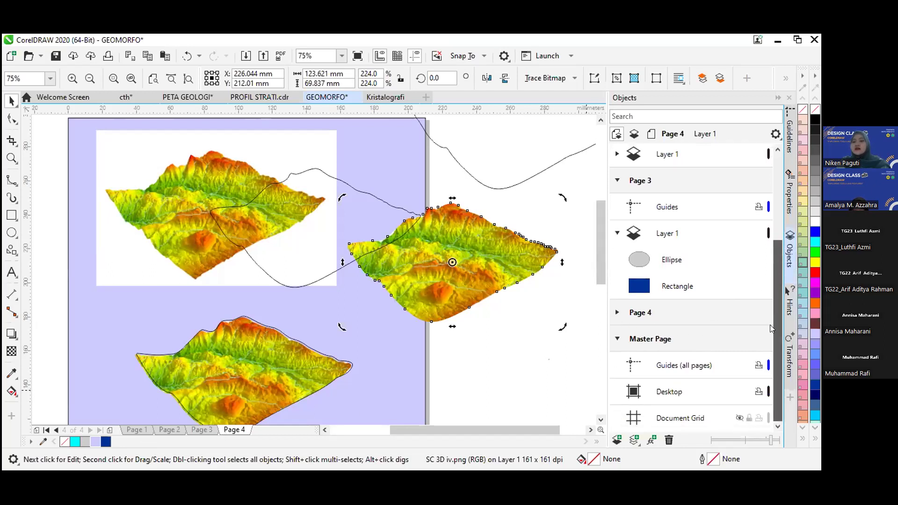
click(615, 340)
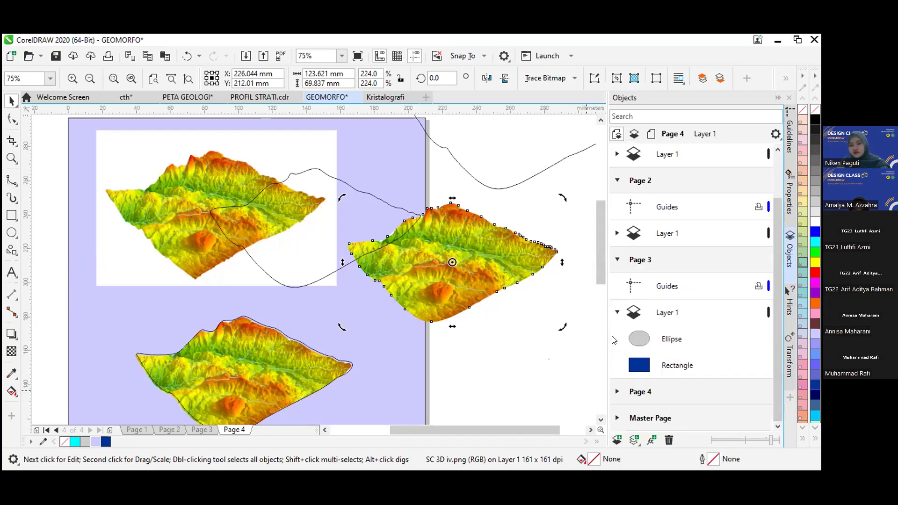
click(617, 393)
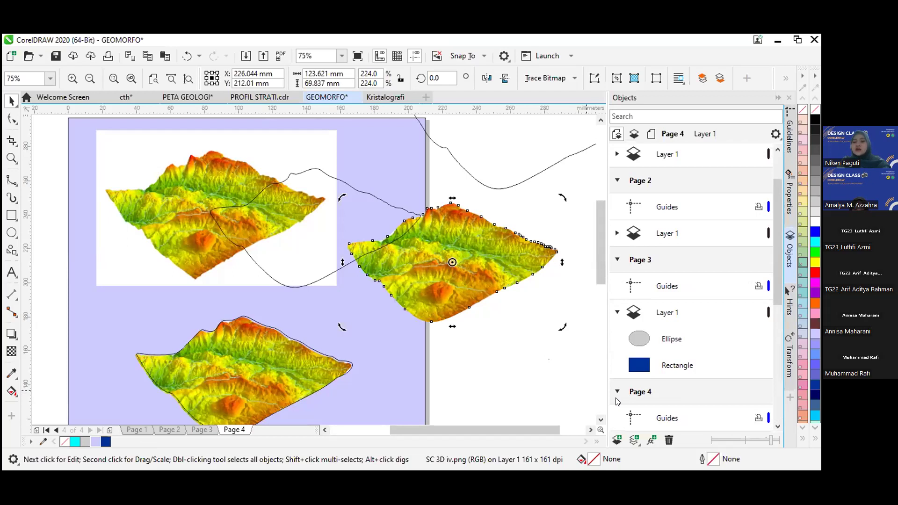
drag(778, 299, 787, 389)
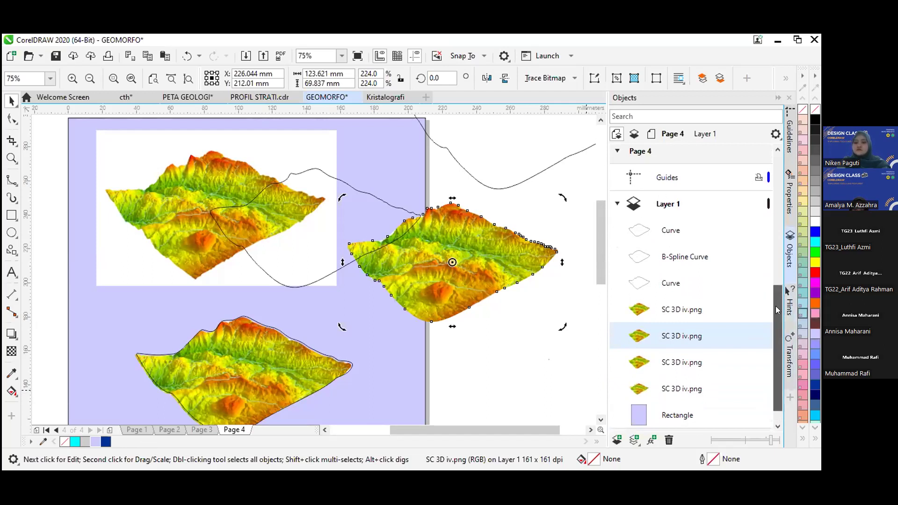
scroll(777, 310, down, 1)
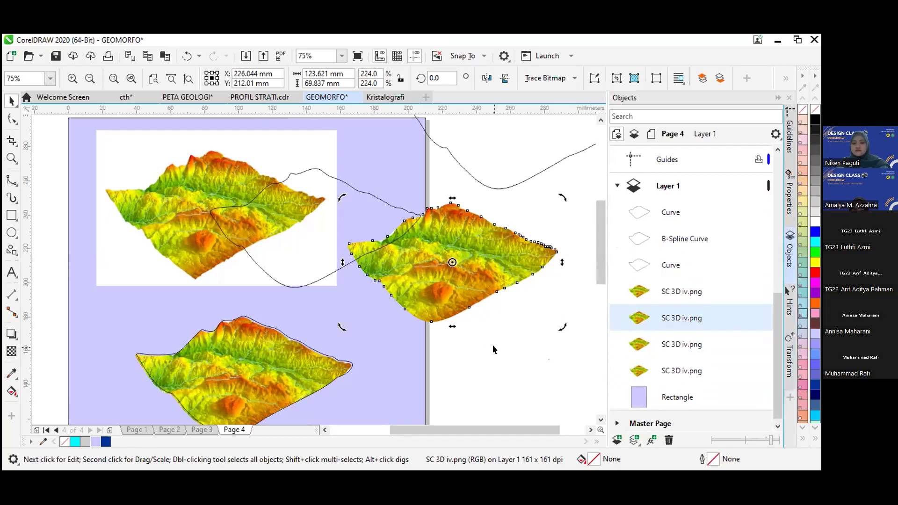
- Undo the B-Spline outline's move off the white-background terrain and clear the selection
key(Tab)
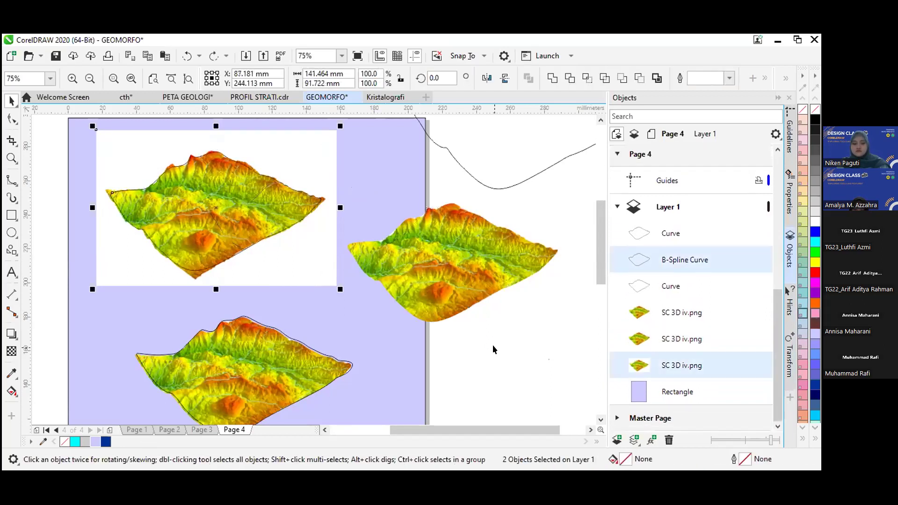
key(ctrl+z)
click(494, 349)
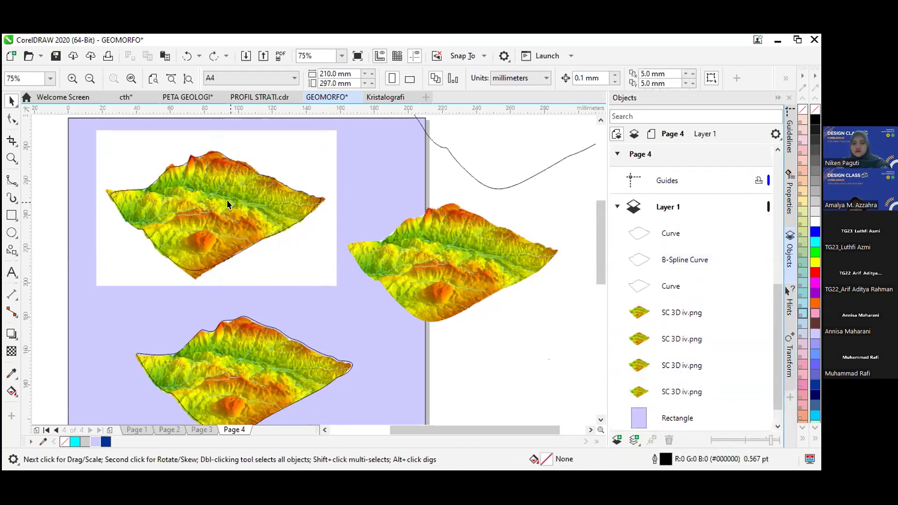
- Select the B-Spline and the first three SC 3D iv.png entries in turn to identify each one on the page
click(228, 201)
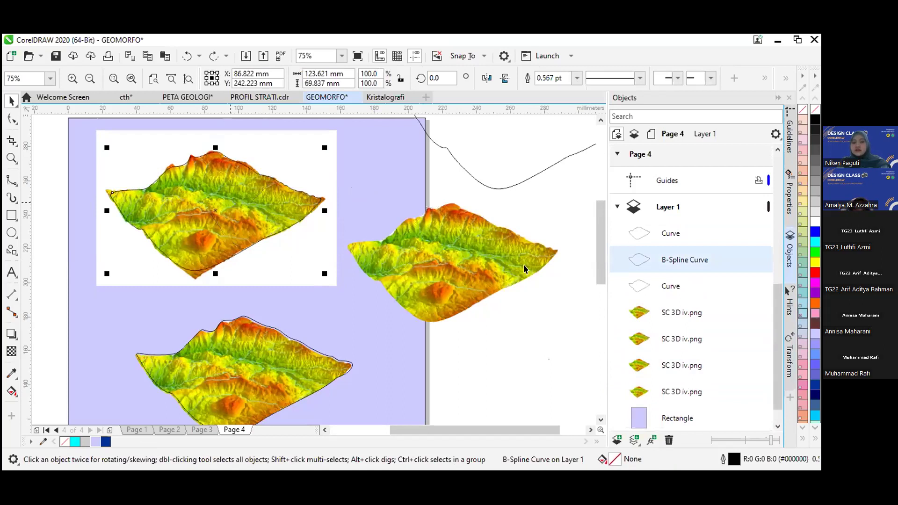
click(666, 315)
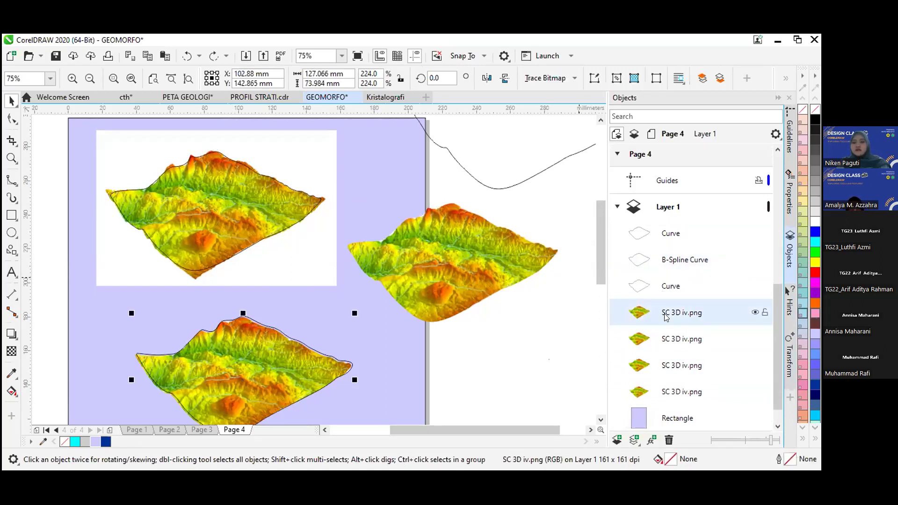
click(682, 348)
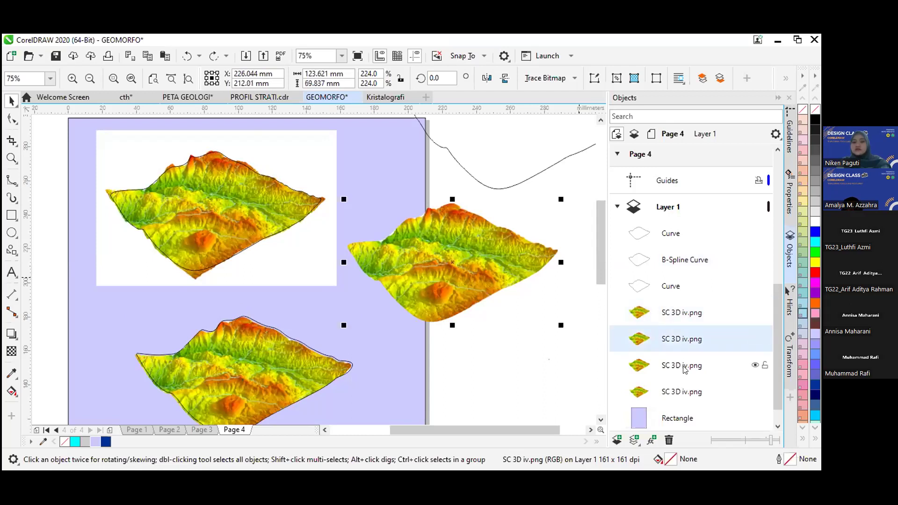
click(684, 367)
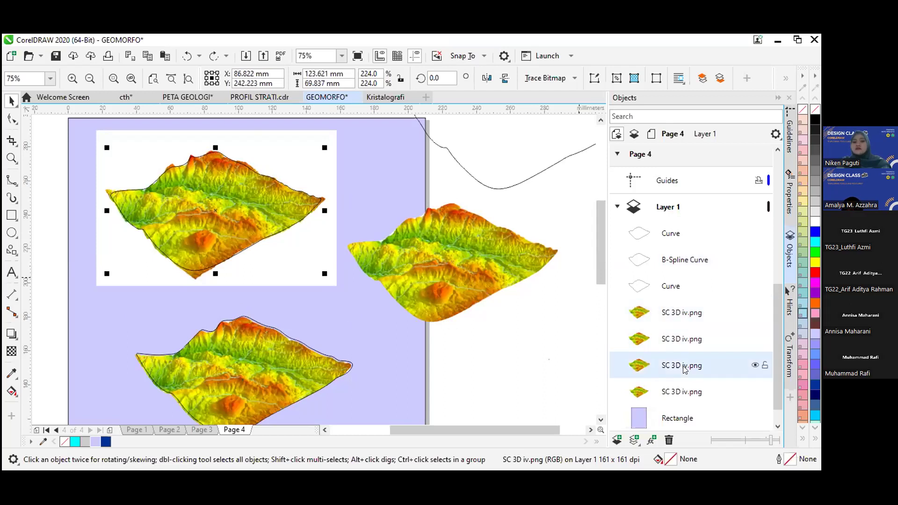
- Delete the cut-out terrain bitmap that extends beyond the page's edge
click(465, 346)
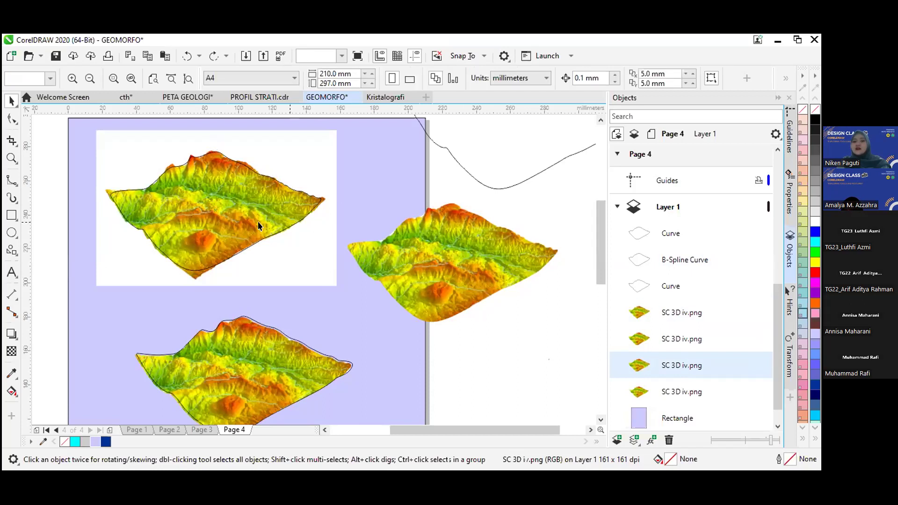
click(411, 223)
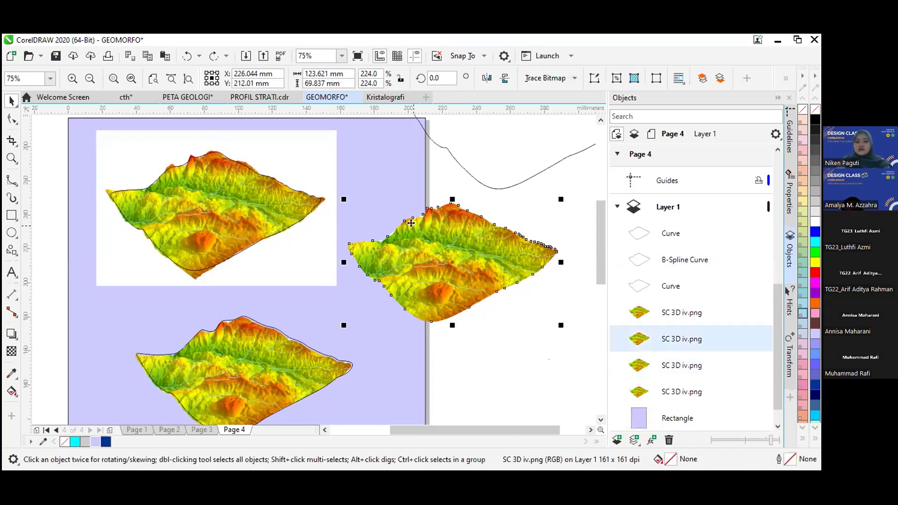
key(Delete)
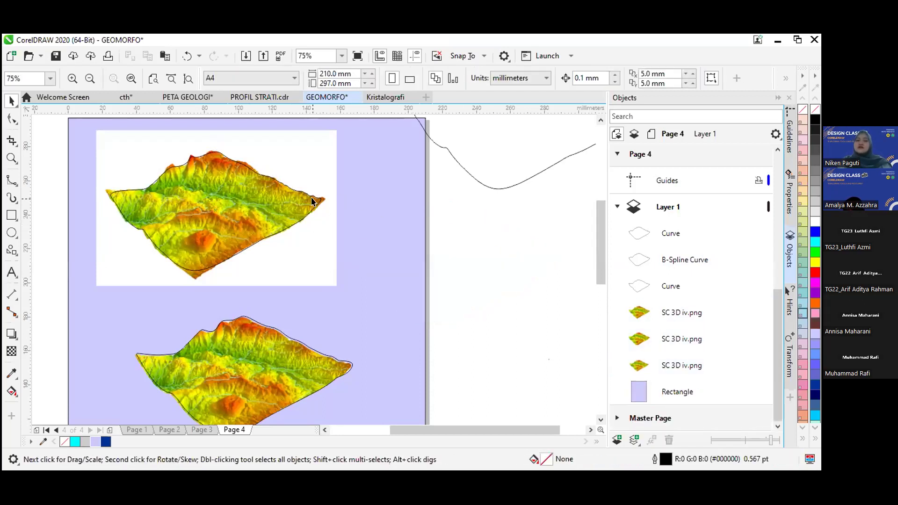
- Try moving the B-Spline outline off the white-background terrain, about 58 mm rightward and 20 mm down
click(288, 202)
drag(286, 198, 384, 234)
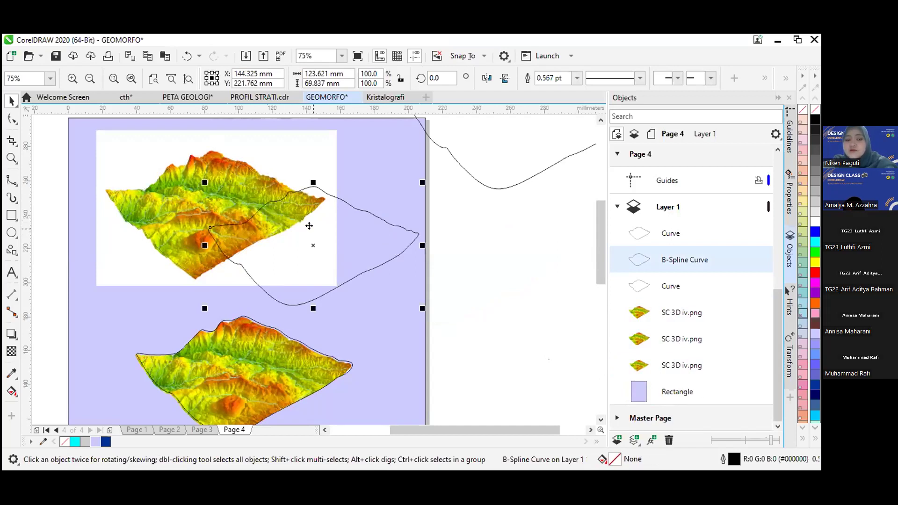
key(ctrl+z)
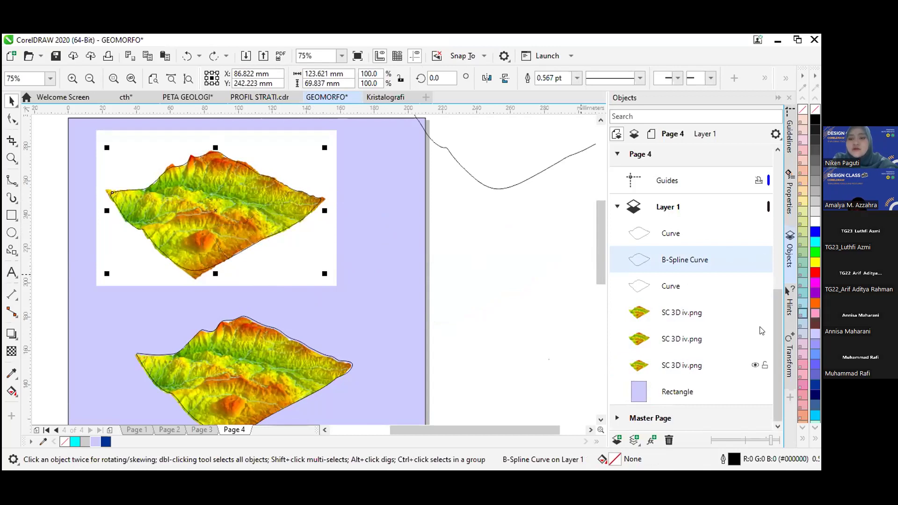
- Pick out the cut-out terrain lying over the white-background image and try moving it about 145 mm rightward and 28 mm down
click(664, 312)
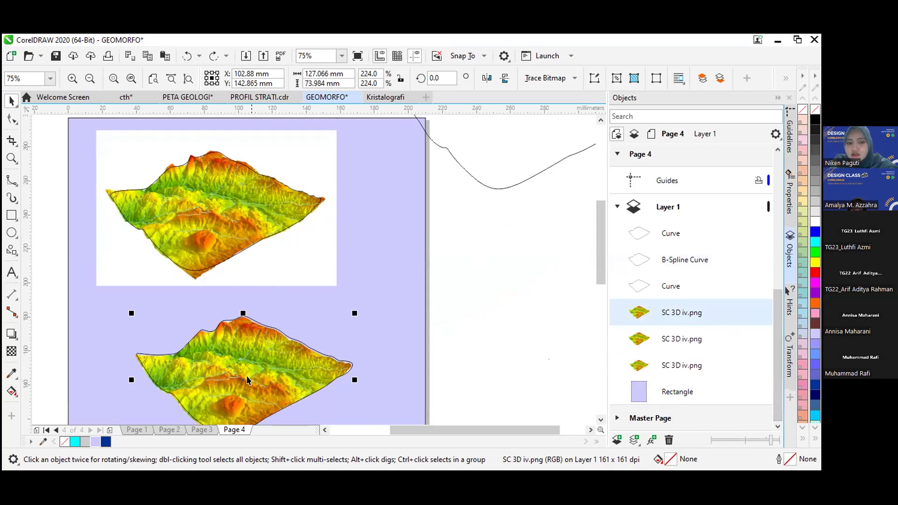
click(726, 329)
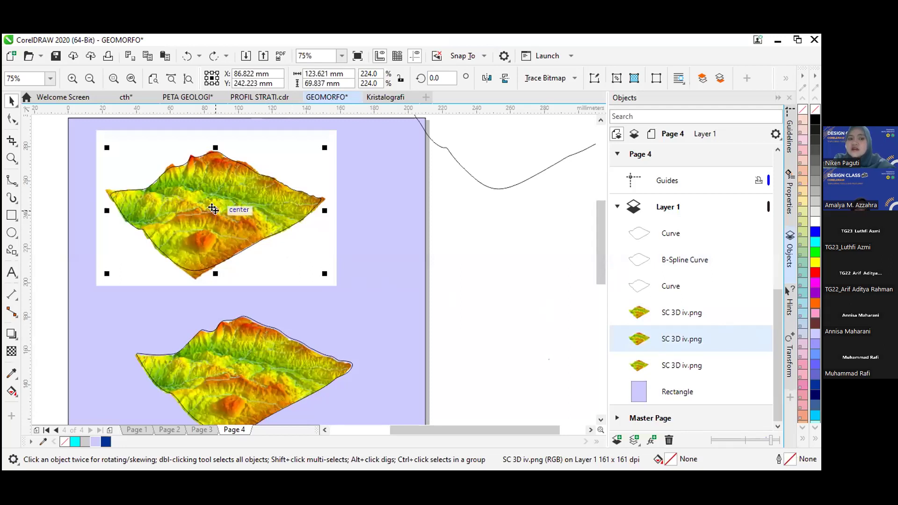
drag(213, 209, 459, 255)
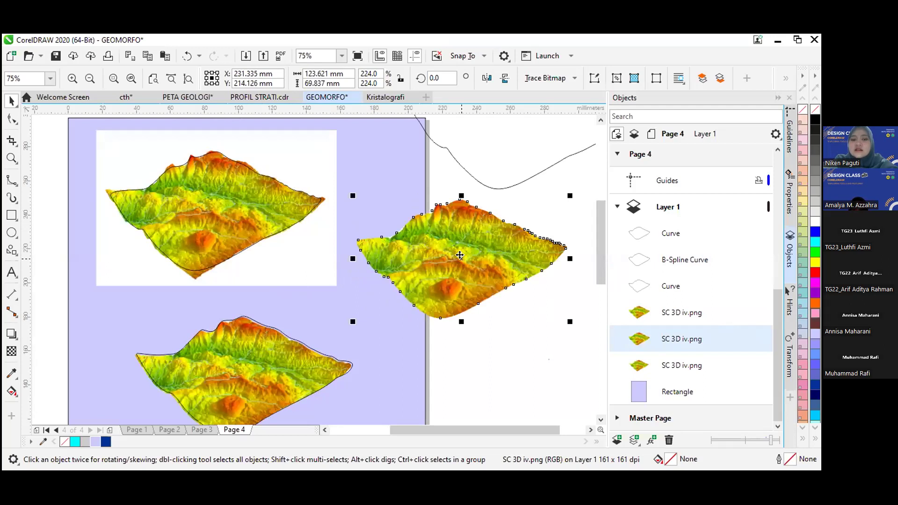
- Try moving the B-Spline outline about 38 mm rightward and 22 mm up, then undo this and the cut-out terrain's move
click(272, 208)
drag(280, 198, 335, 168)
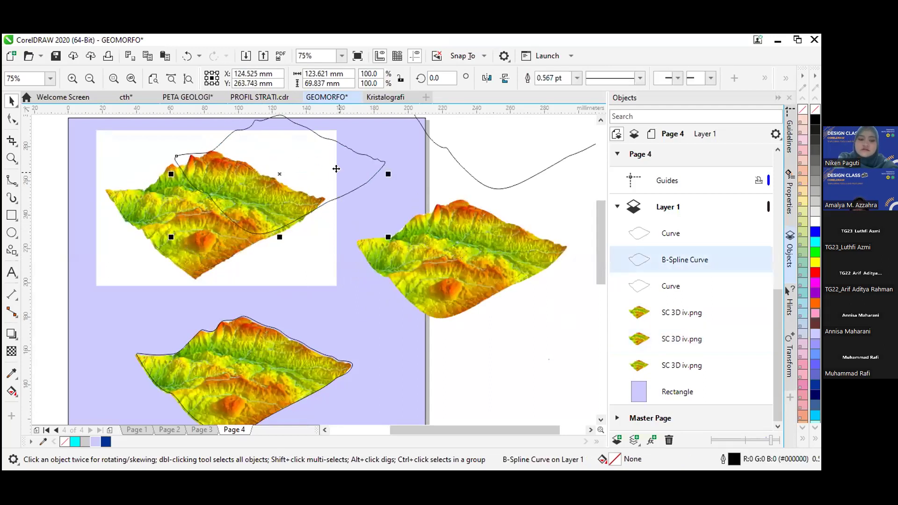
key(ctrl+z)
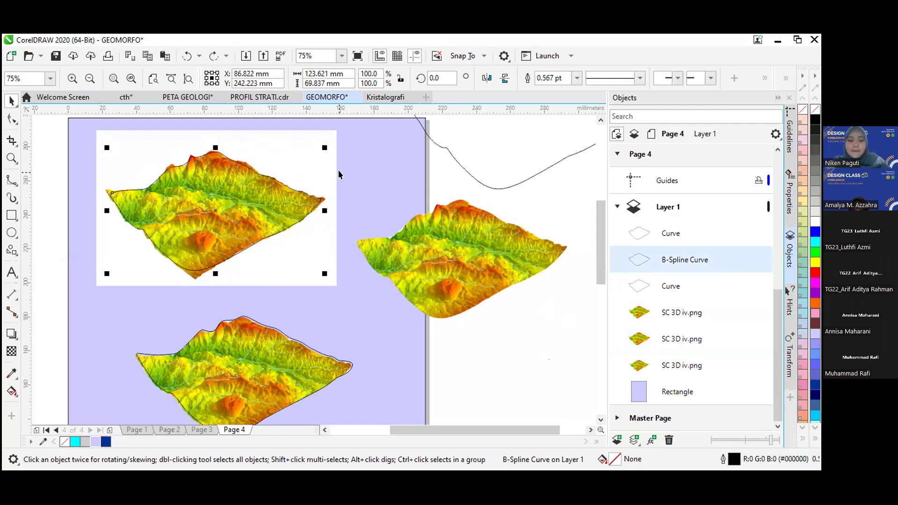
key(ctrl+z)
click(330, 179)
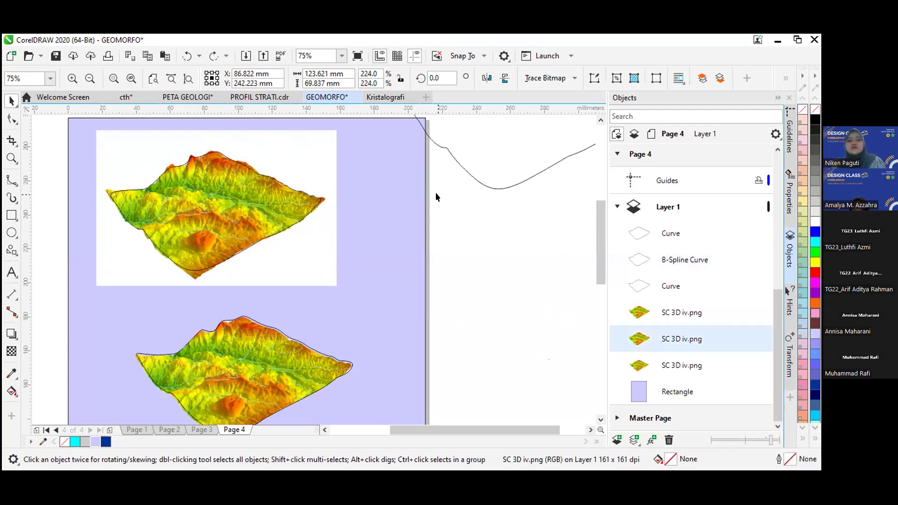
- Try pulling the B-Spline outline and the cut-out terrain off the white-background image, the cut-out about 72 mm rightward and 30 mm down
click(229, 194)
drag(228, 191, 386, 217)
click(206, 181)
drag(206, 182, 326, 233)
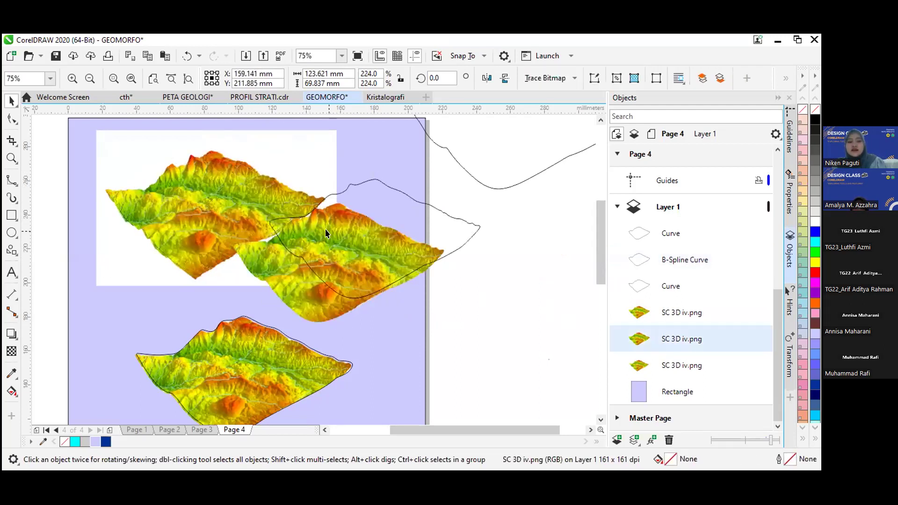
key(ctrl+z)
key(ctrl+z)
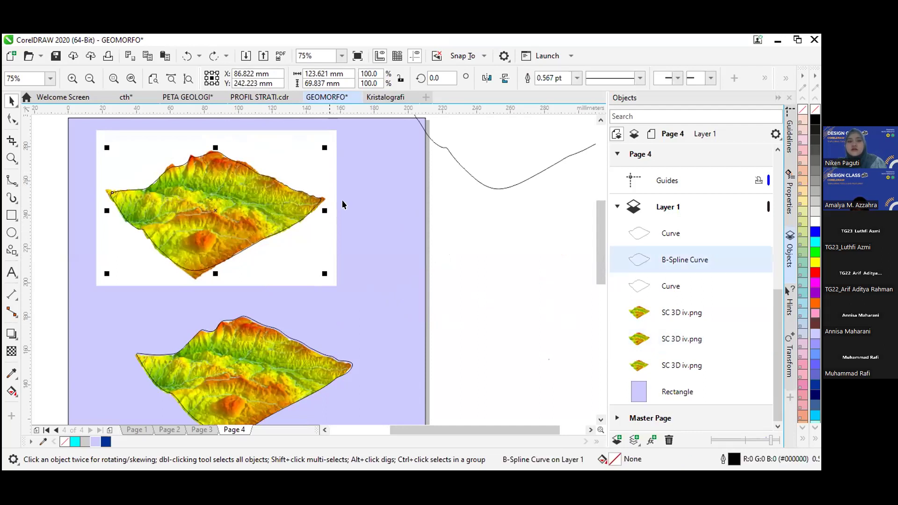
click(445, 217)
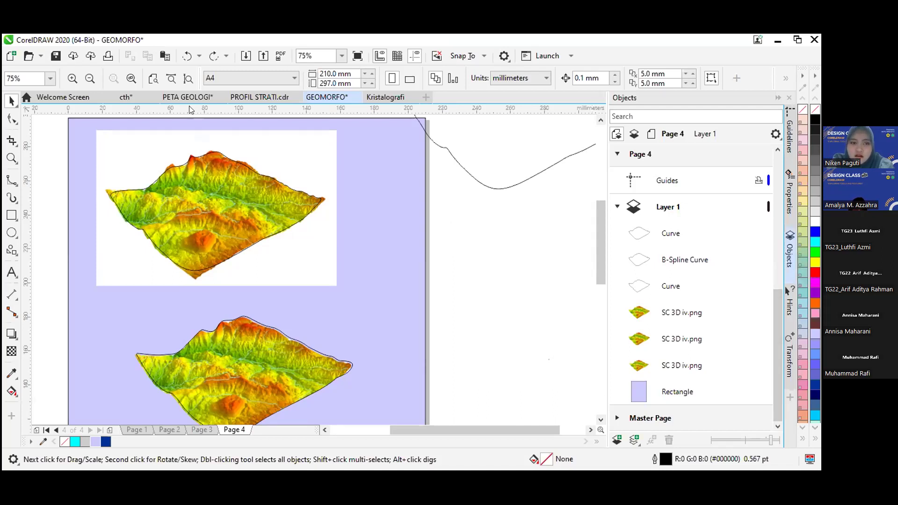
- Switch to the PETA GEOLOGI document and examine the landslide hazard map and its labels on Page 2
click(178, 93)
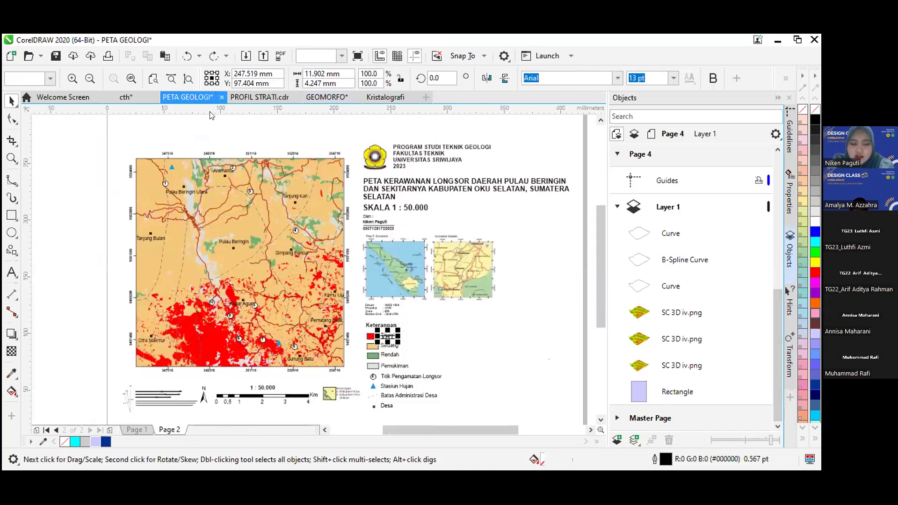
mouse_move(597, 229)
mouse_down()
mouse_move(597, 240)
mouse_move(554, 231)
mouse_up()
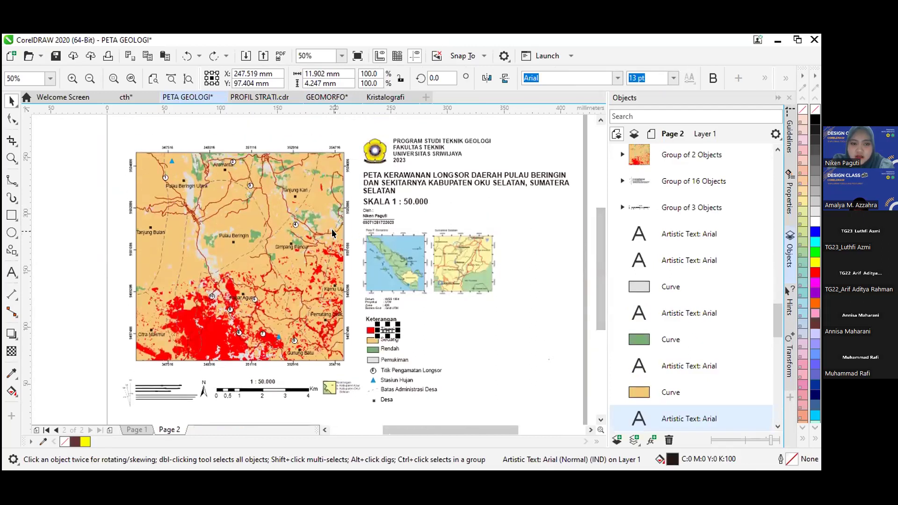
click(351, 253)
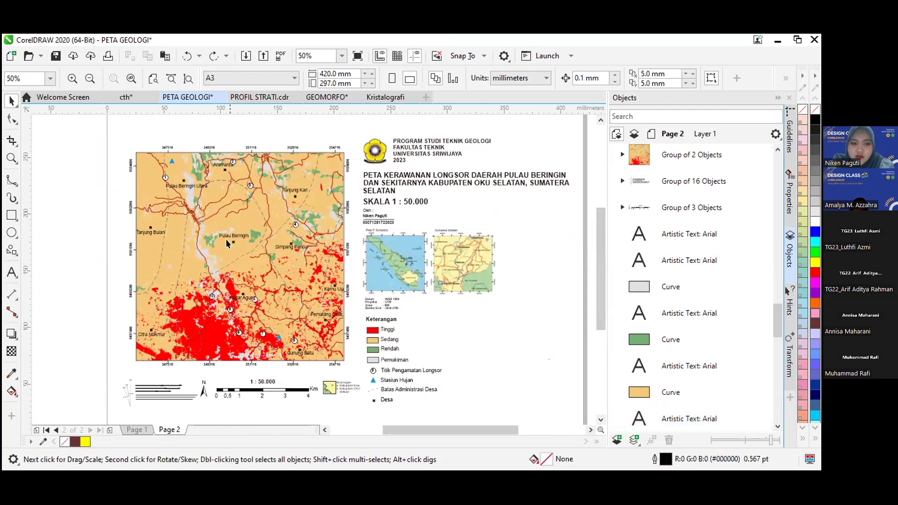
click(209, 299)
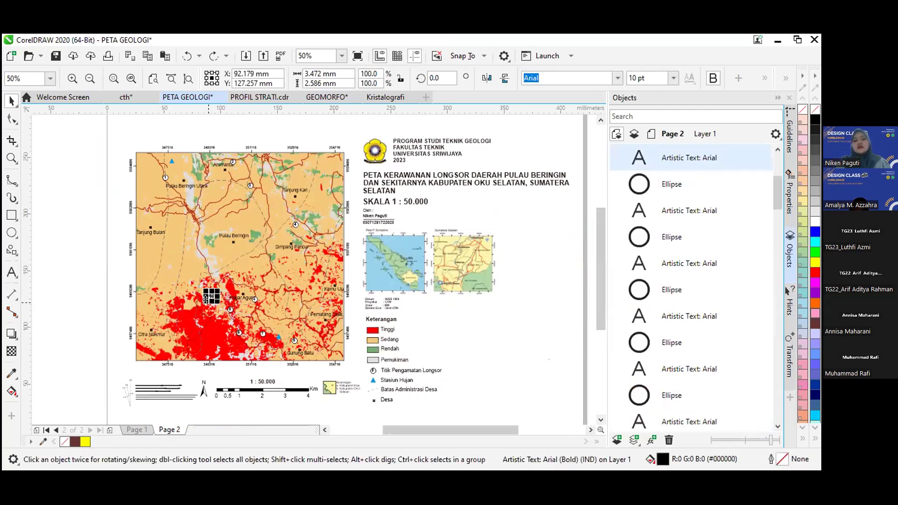
click(90, 242)
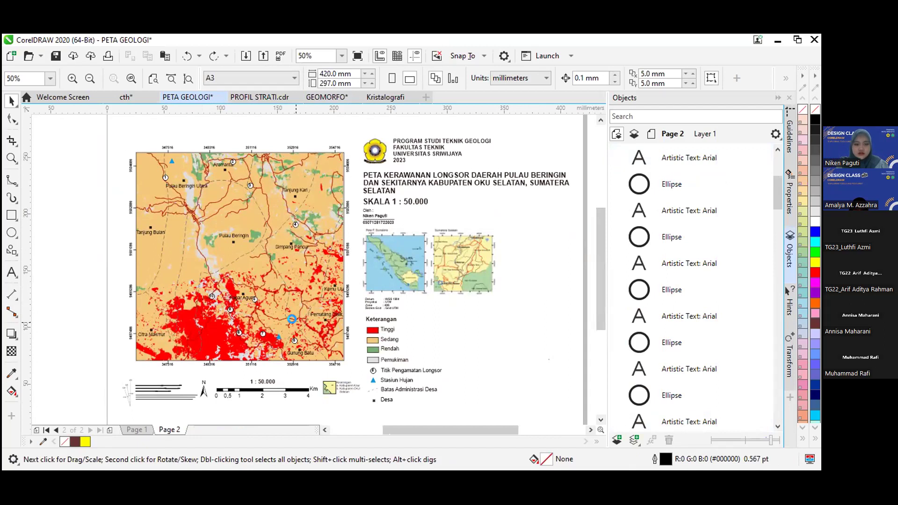
- Go to Page 1 and move the grouped geological map about 23 mm leftward and 4 mm up
key(Page_Up)
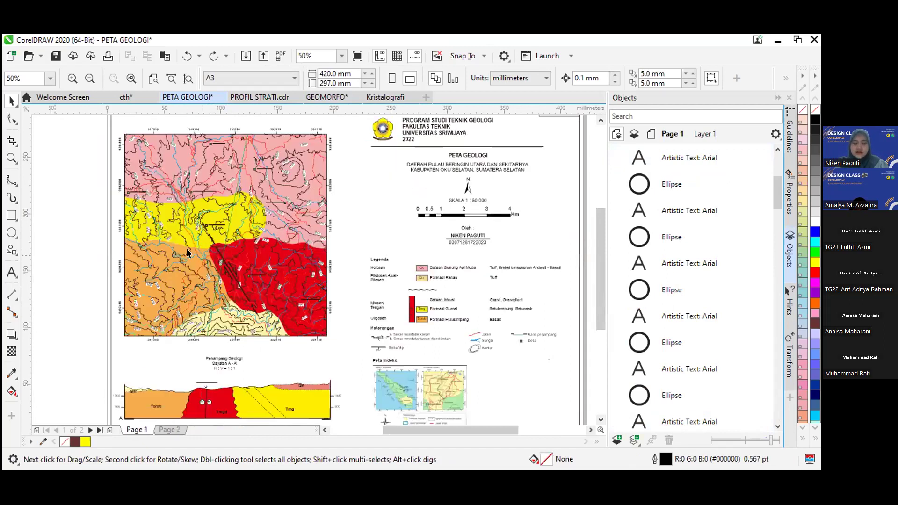
click(205, 244)
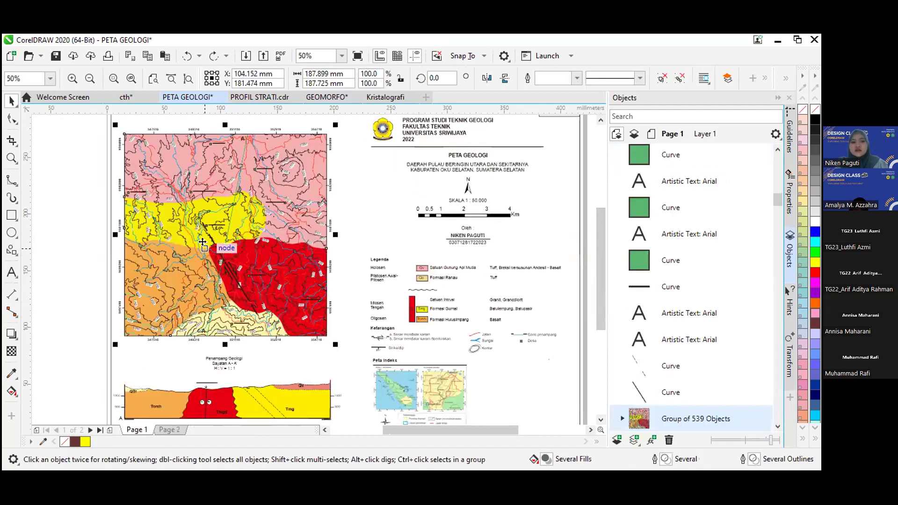
drag(177, 243, 180, 245)
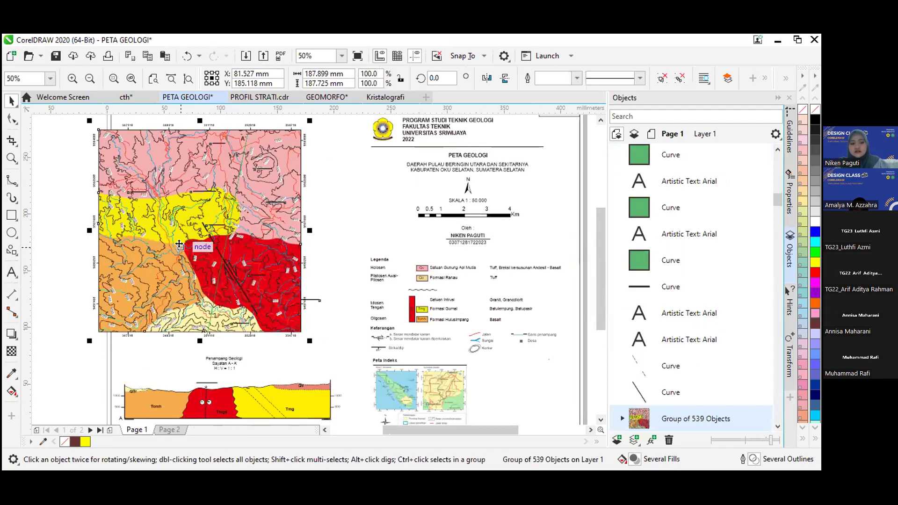
- Undo the grouped geological map's last move and its grouping, leaving nothing selected
key(ctrl+z)
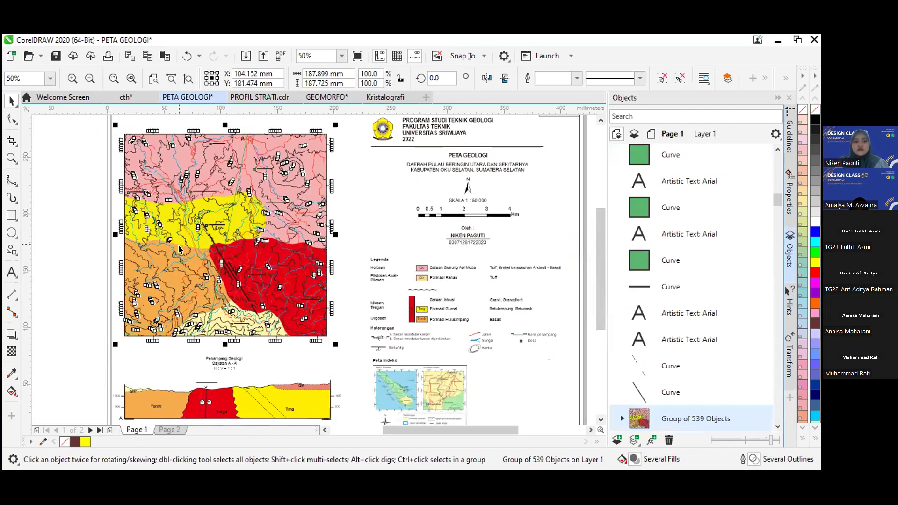
key(Escape)
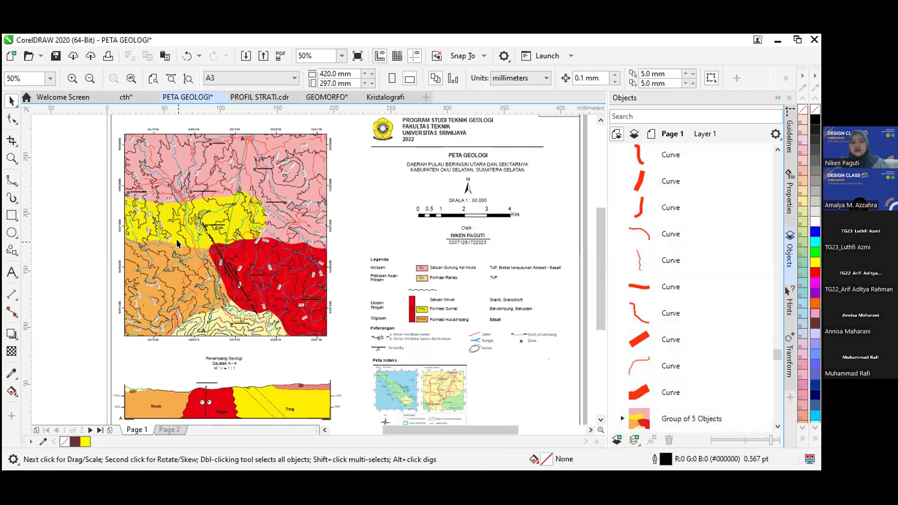
- Try moving the geological map's black frame about 21 mm and again about 15 mm leftward, undoing each move
click(153, 237)
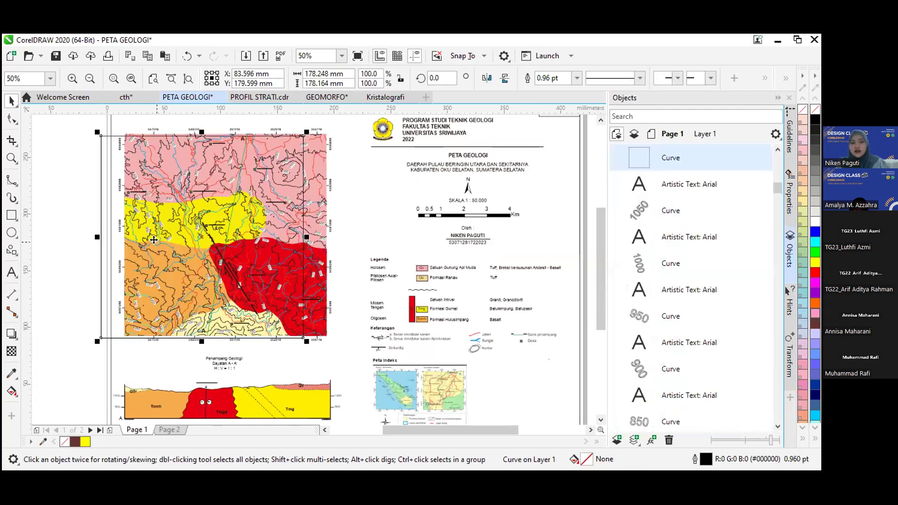
key(ctrl+z)
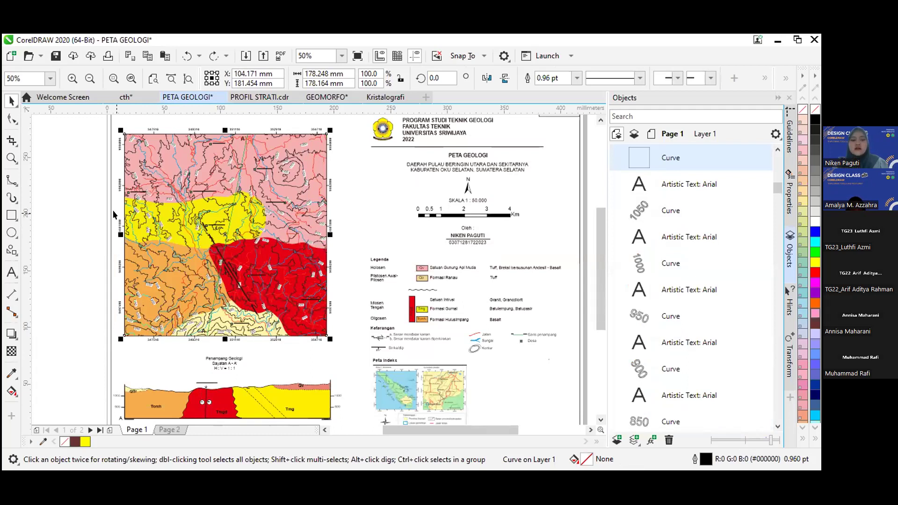
drag(161, 217, 144, 216)
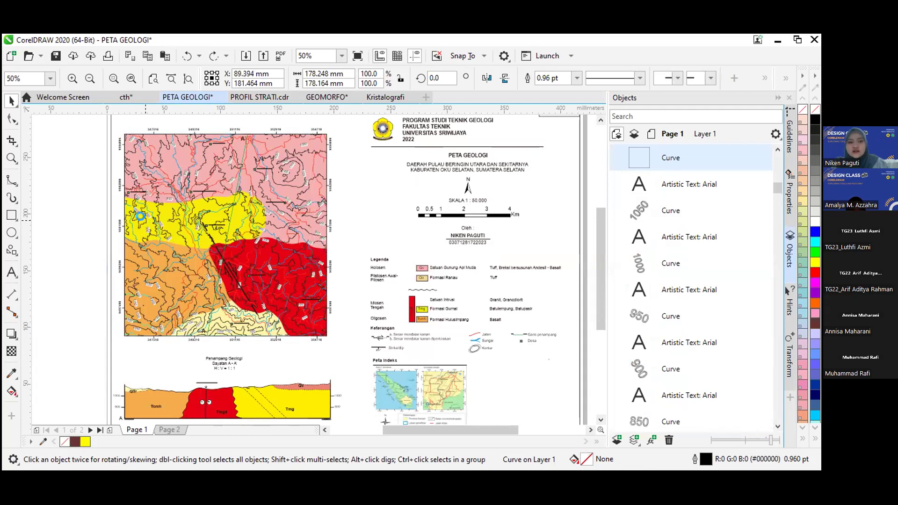
click(325, 177)
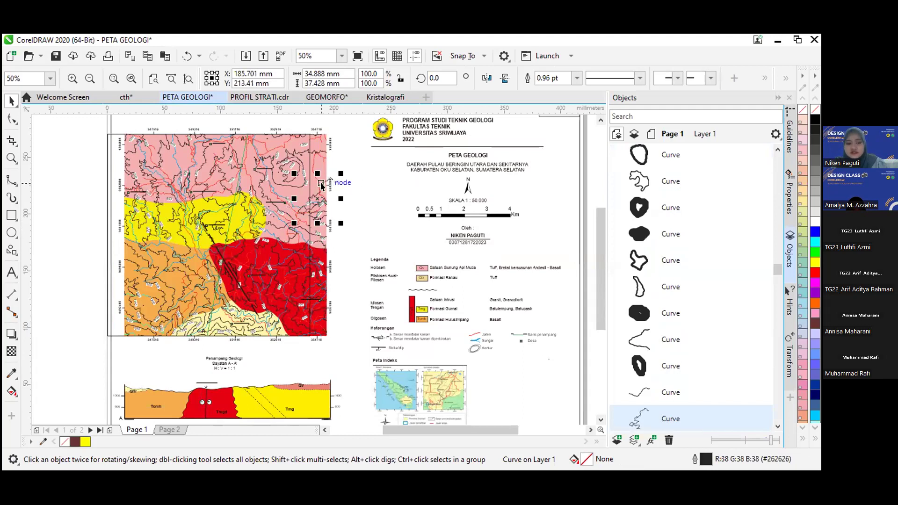
key(ctrl+z)
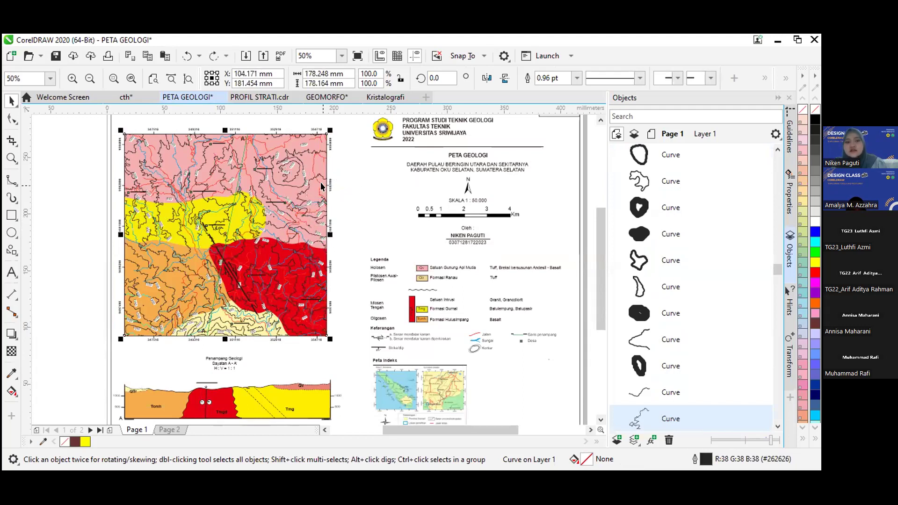
- Examine the stacking of curves, texts and groups on Page 1 and Page 2 in the object list
click(786, 253)
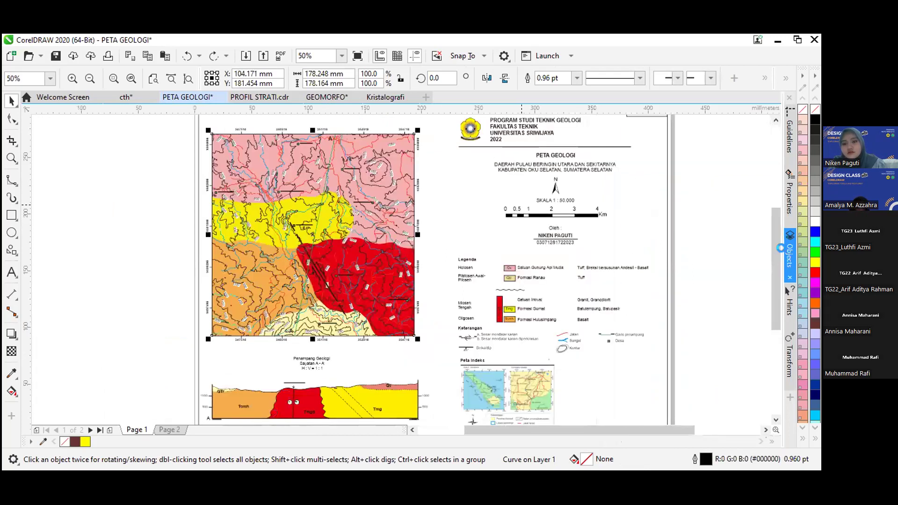
click(781, 249)
drag(780, 192, 772, 301)
scroll(774, 302, down, 3)
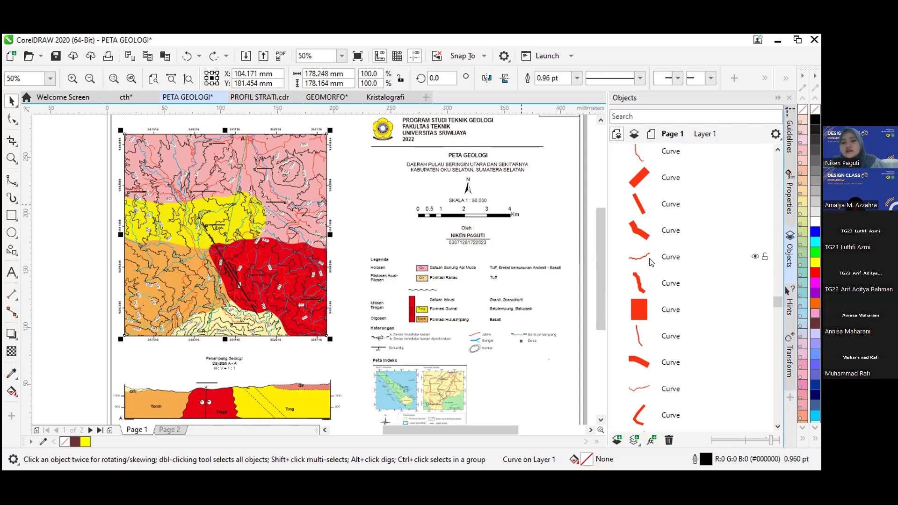
drag(774, 299, 775, 374)
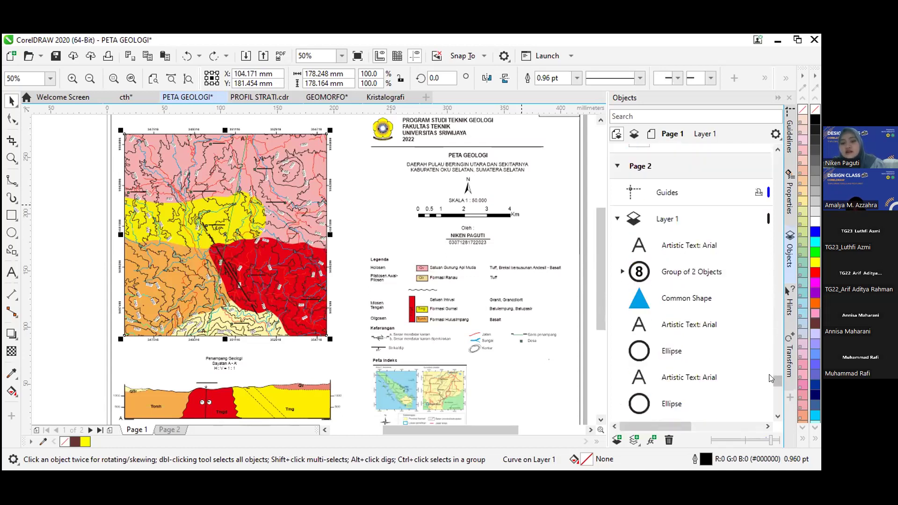
drag(775, 379, 772, 358)
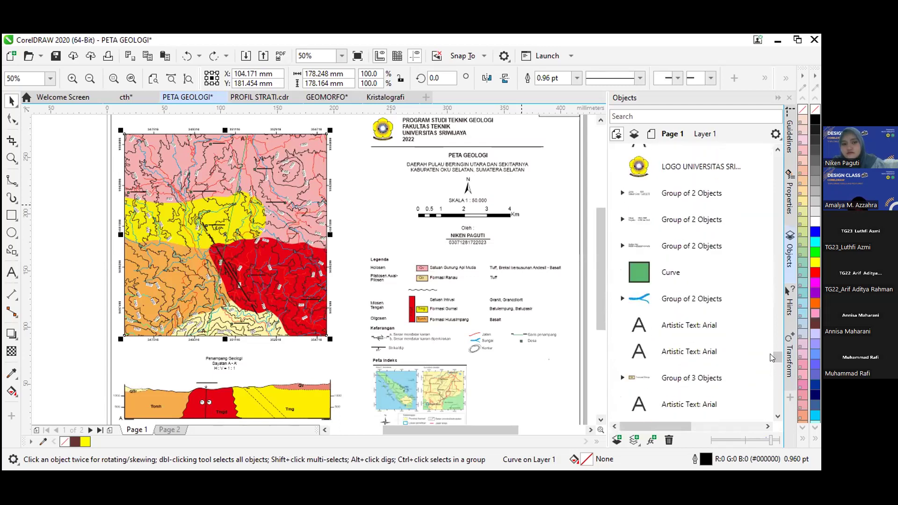
- Try selecting the objects across the map's yellow rock unit with a selection area, and clear the selection
key(Tab)
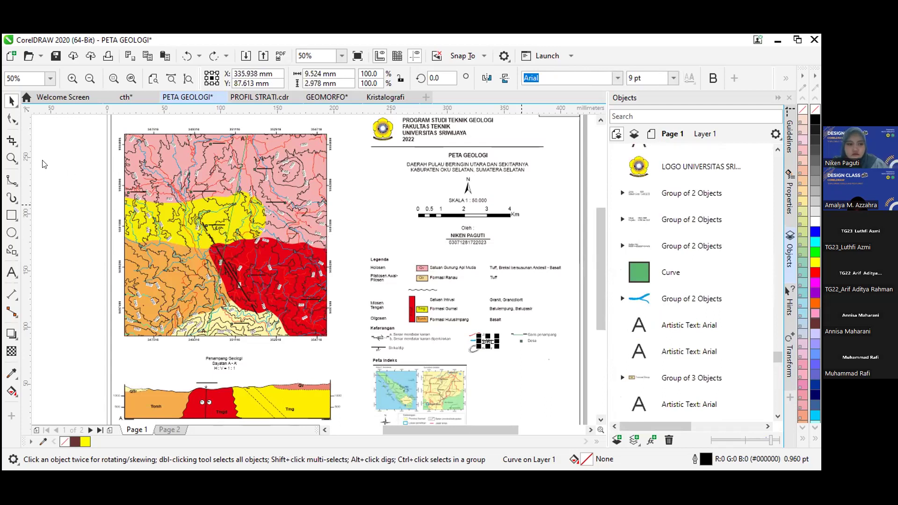
click(159, 200)
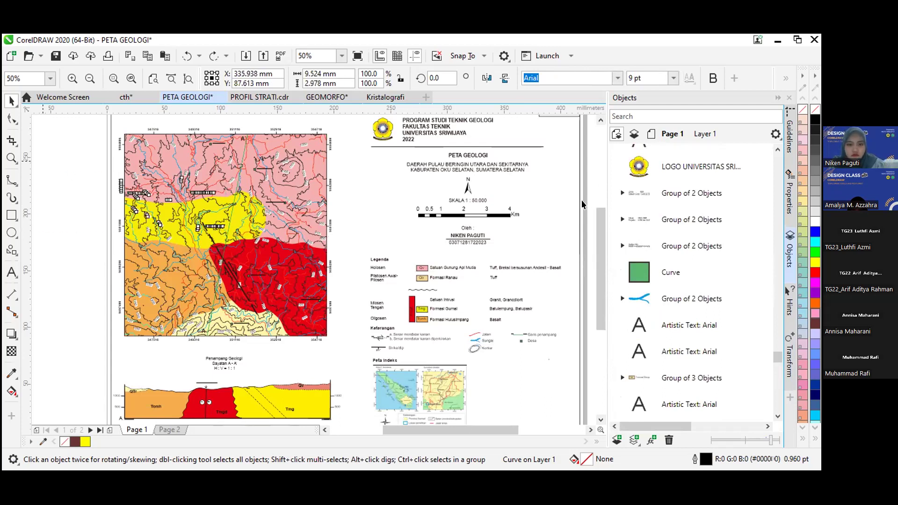
drag(113, 176, 273, 248)
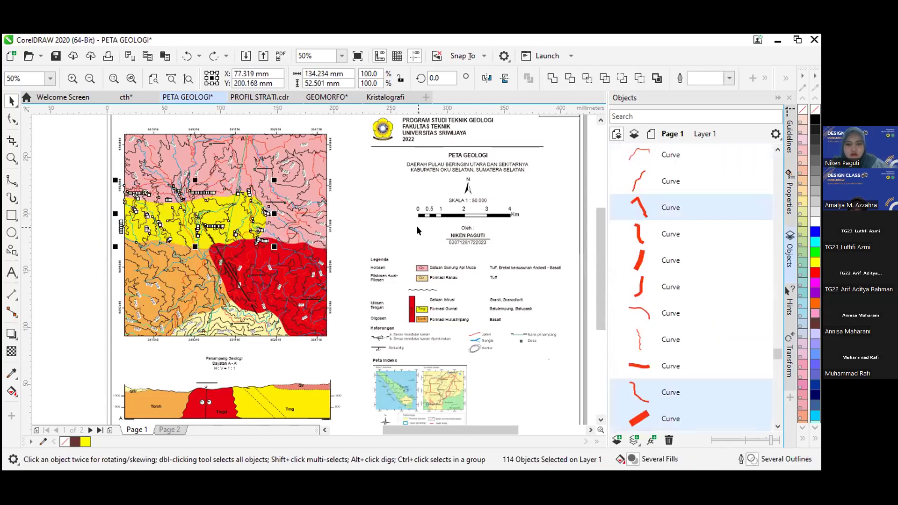
key(Delete)
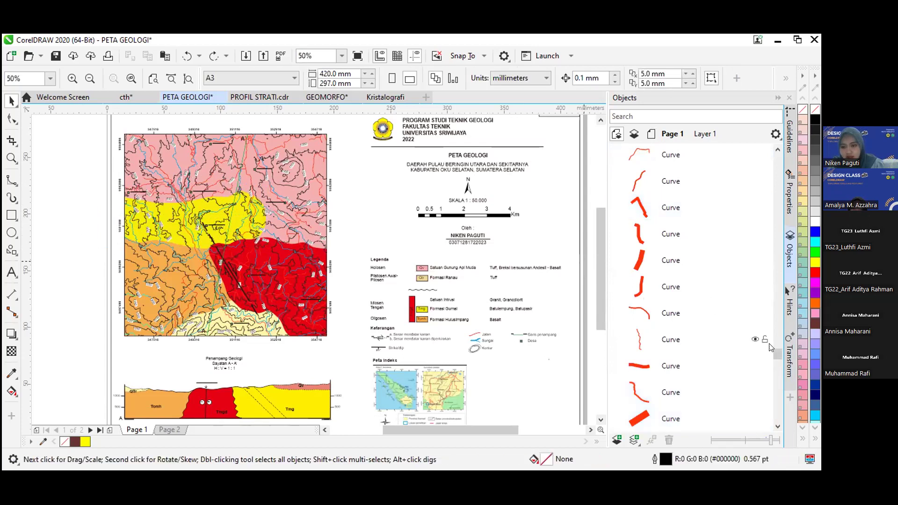
- Find the group of five coloured rock-unit shapes in the object list and ungroup it
mouse_move(779, 351)
mouse_down()
mouse_move(777, 377)
mouse_move(767, 346)
mouse_up()
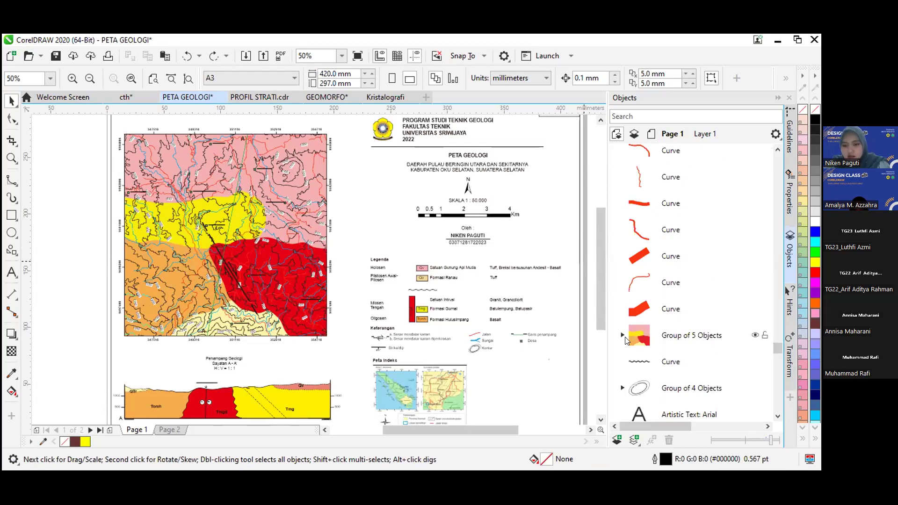
key(Tab)
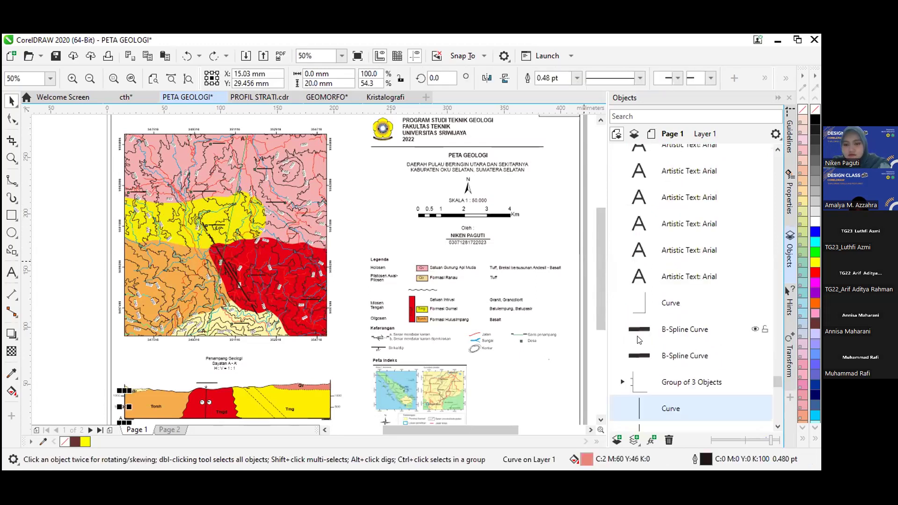
key(Tab)
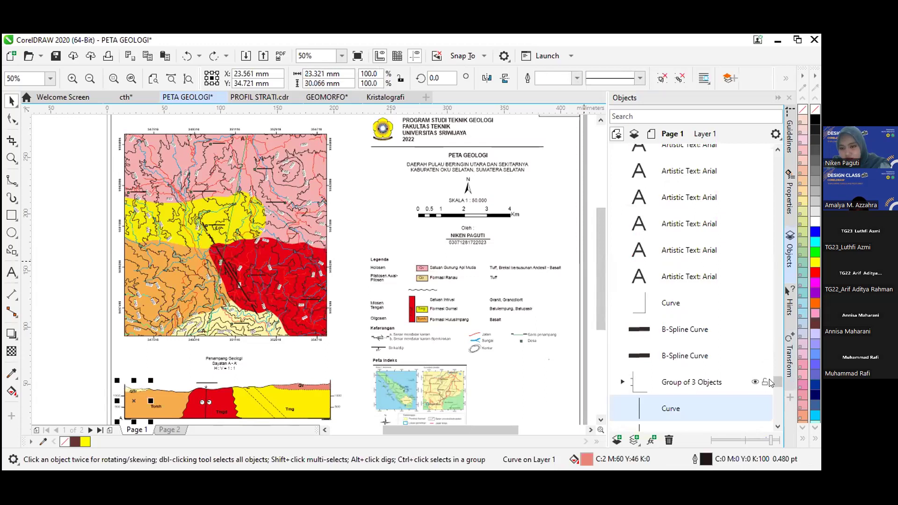
drag(773, 380, 777, 357)
click(698, 240)
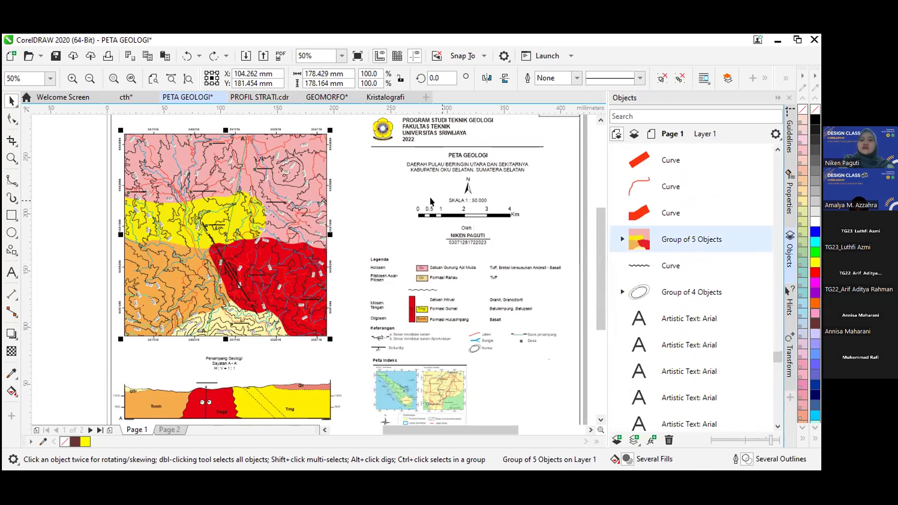
key(ctrl+u)
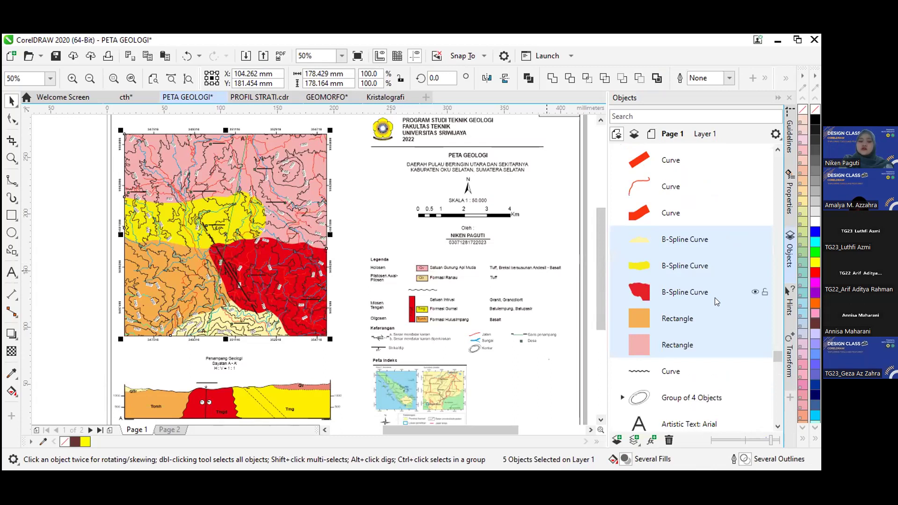
key(ctrl+g)
key(ctrl+u)
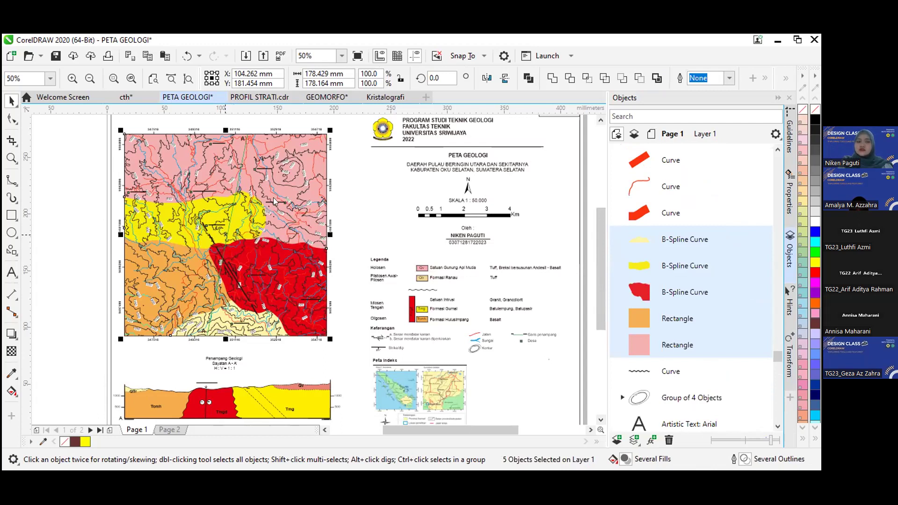
right_click(223, 232)
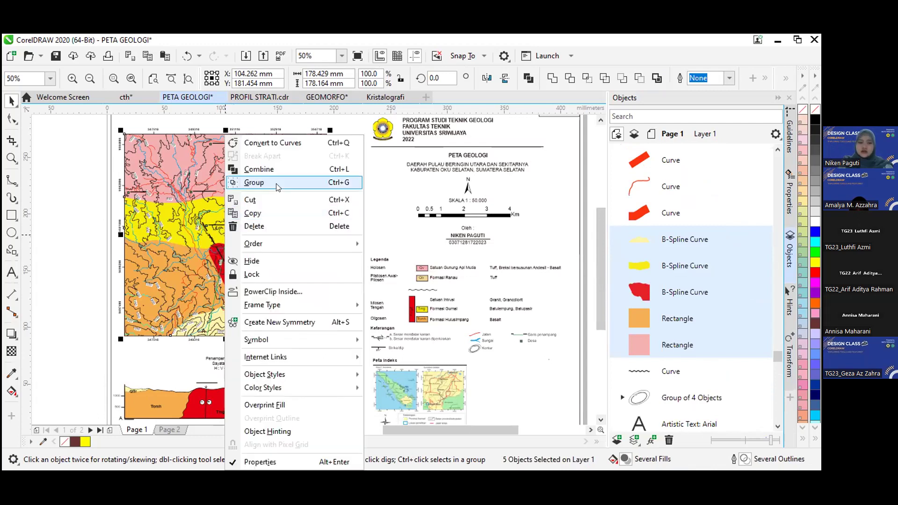
- Select the yellow B-Spline rock unit from the object list and move it about 41 mm up, then deselect it
click(692, 255)
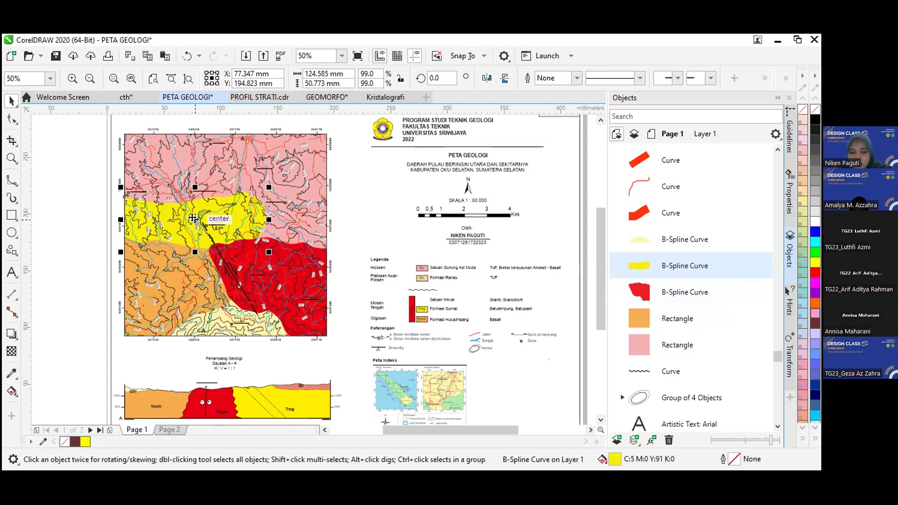
drag(193, 218, 191, 170)
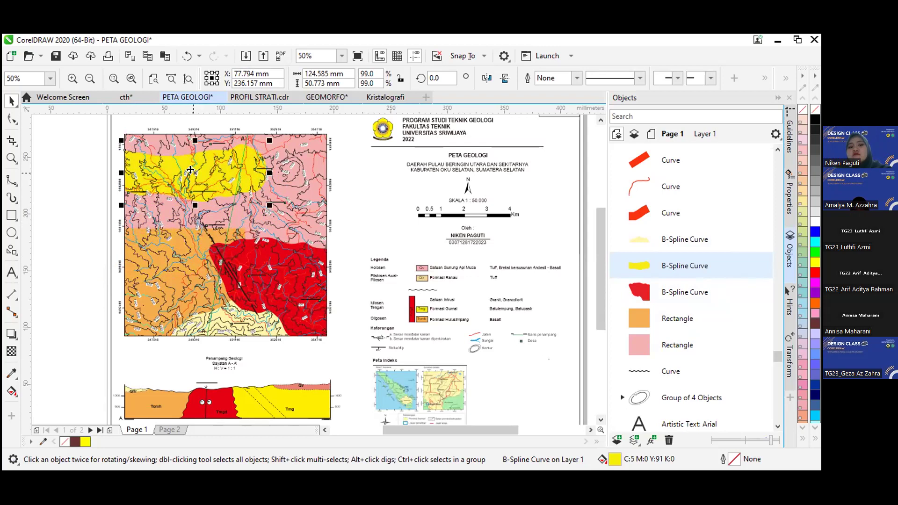
click(94, 221)
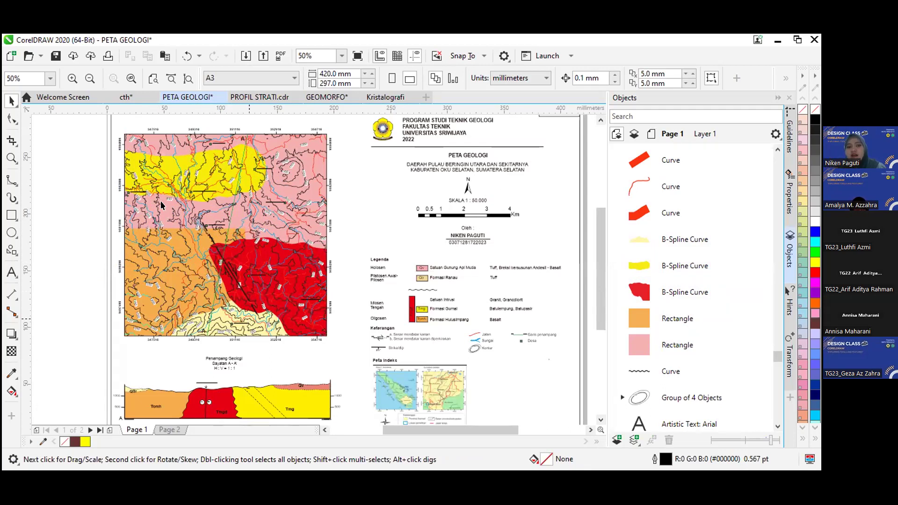
- Select the map's outer frame and compare its place in the object list with the coloured rock-unit shapes
click(161, 159)
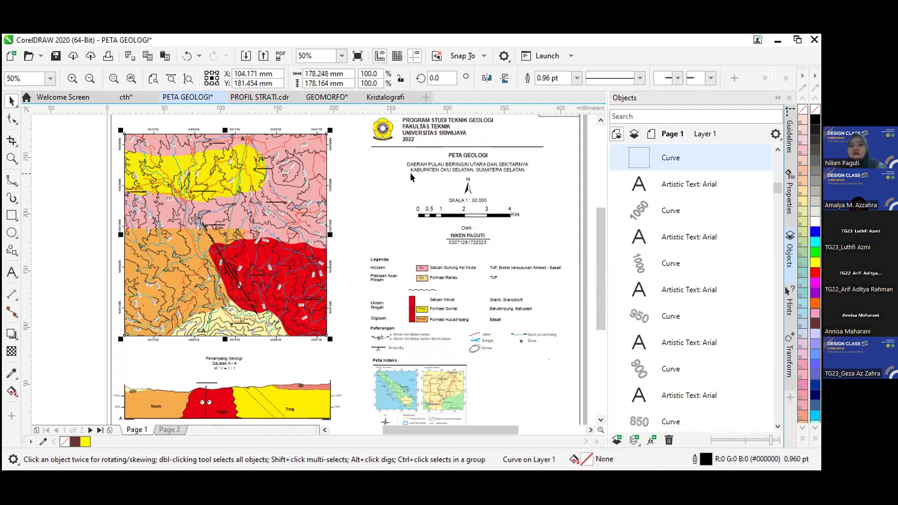
click(791, 259)
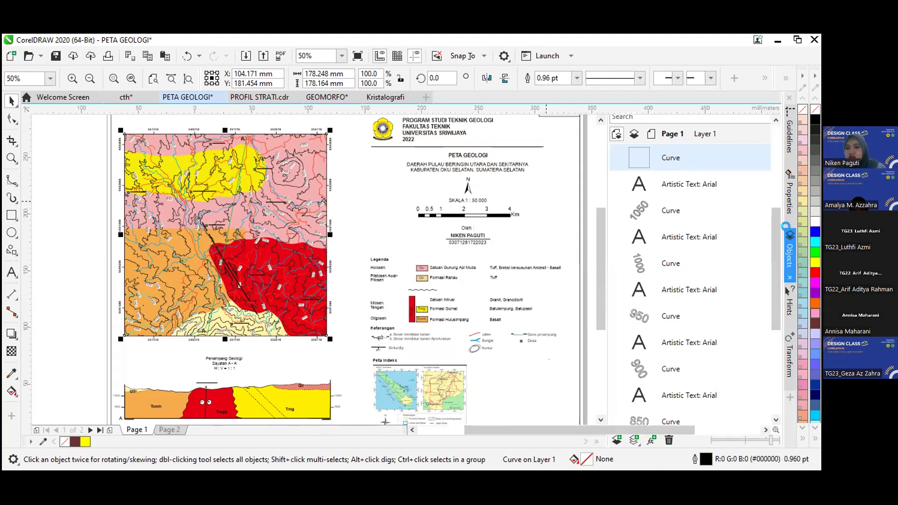
click(790, 254)
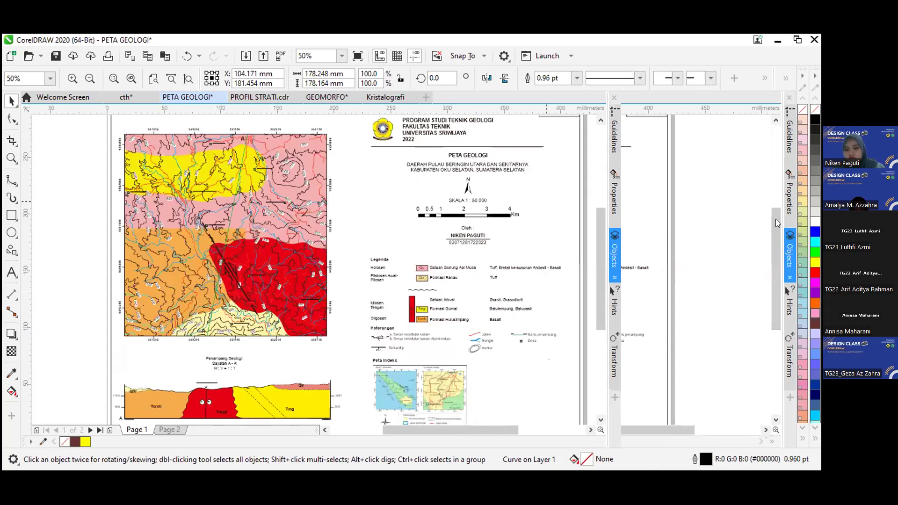
drag(778, 221, 779, 359)
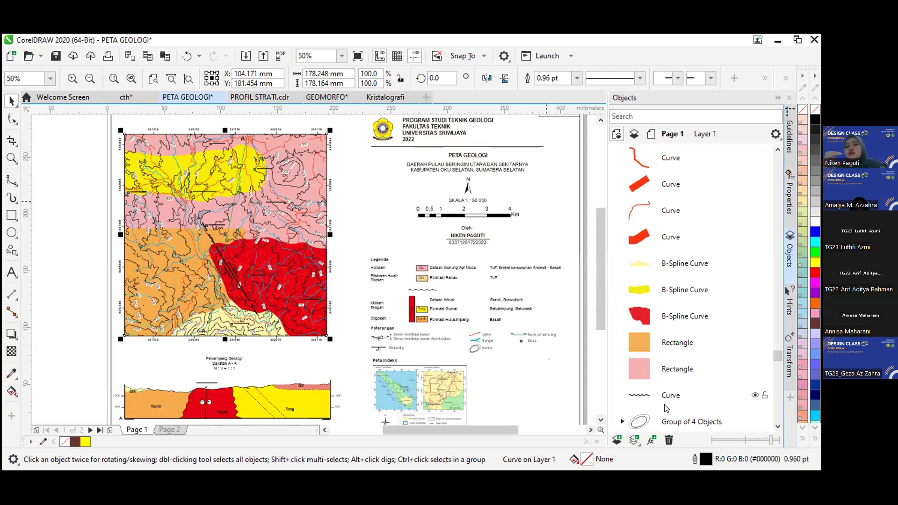
- Select the PETA GEOLOGI title and the area subtitle in turn and check their places in the object list
click(483, 158)
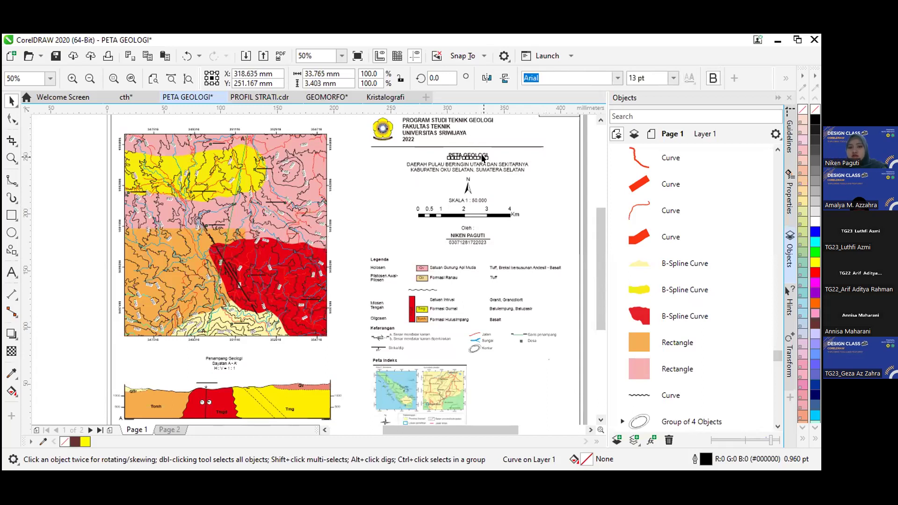
click(484, 166)
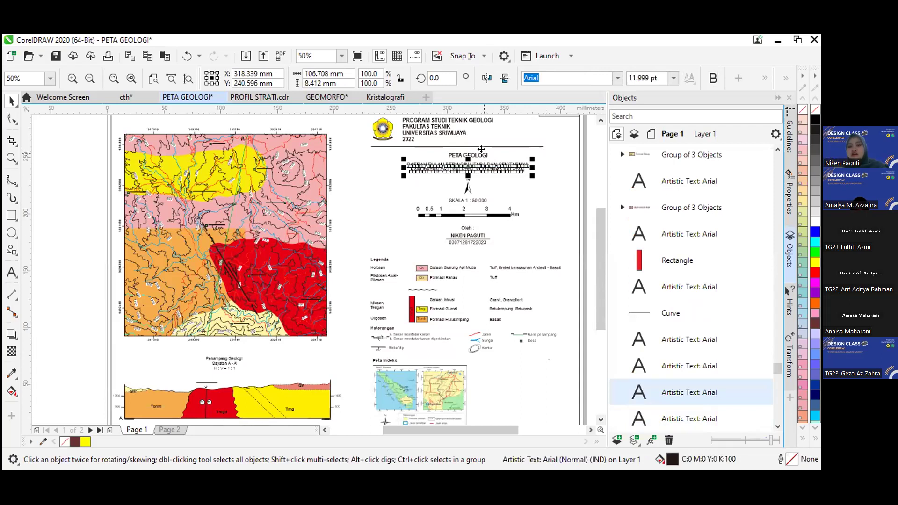
click(482, 150)
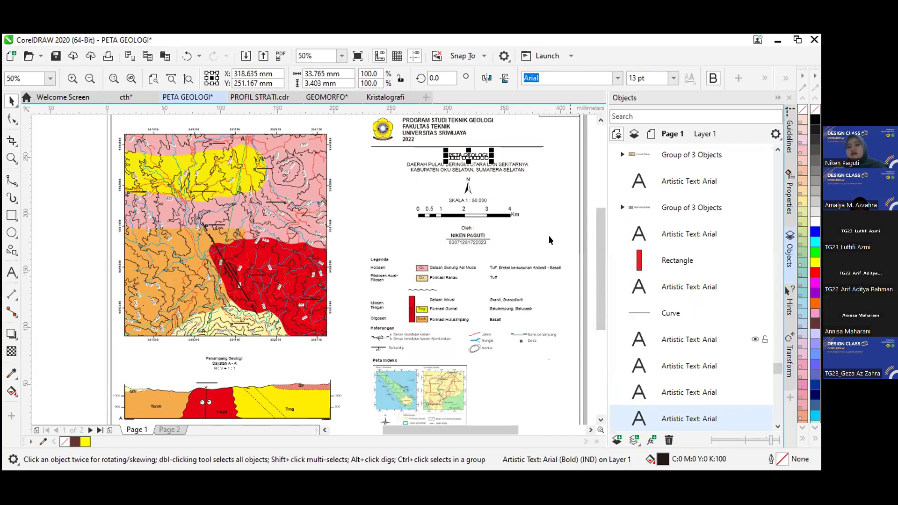
click(502, 163)
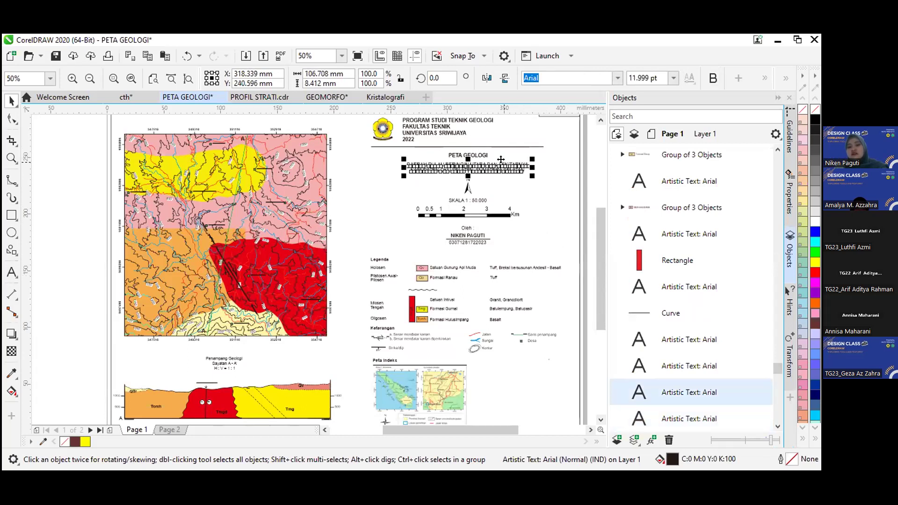
scroll(595, 269, down, 1)
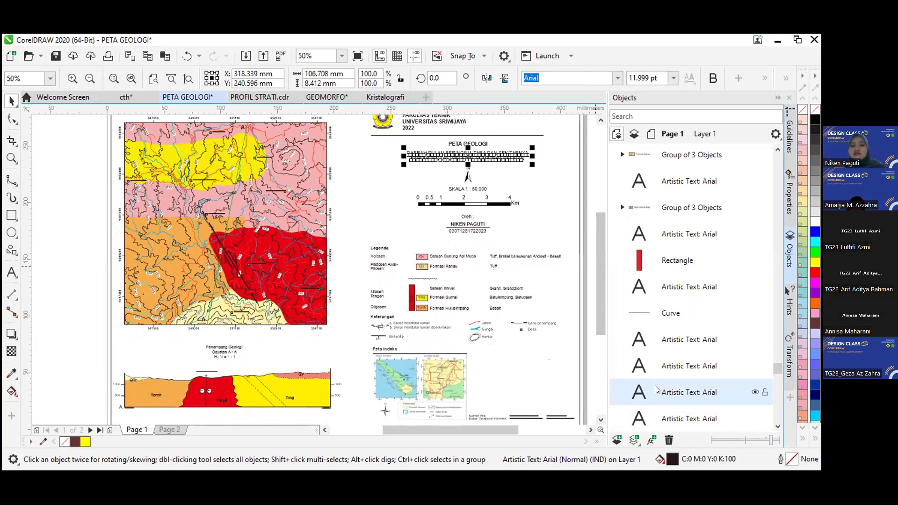
mouse_move(781, 368)
mouse_down()
mouse_move(780, 359)
mouse_move(781, 380)
mouse_move(781, 342)
mouse_move(781, 350)
mouse_up()
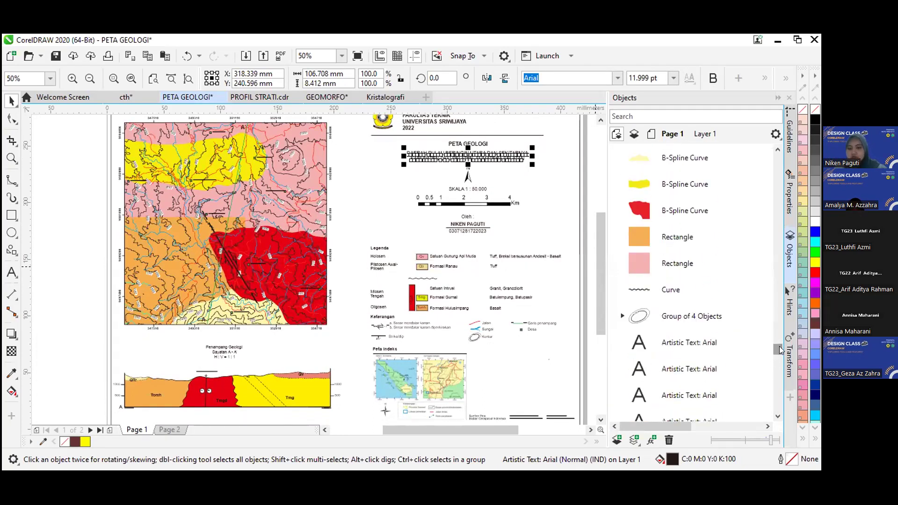
- Select the five rock-unit shapes in the object list as one range, starting at the pink rectangle and ending at the pale yellow B-Spline
click(777, 149)
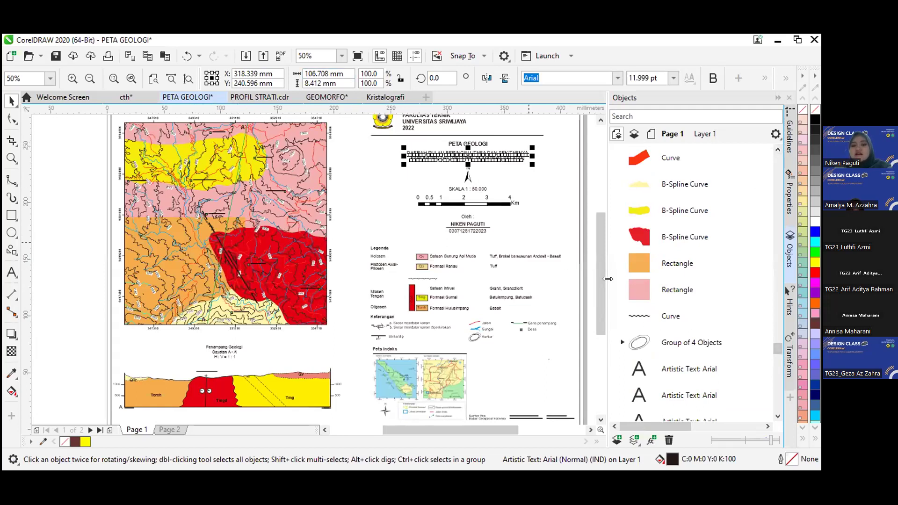
click(691, 298)
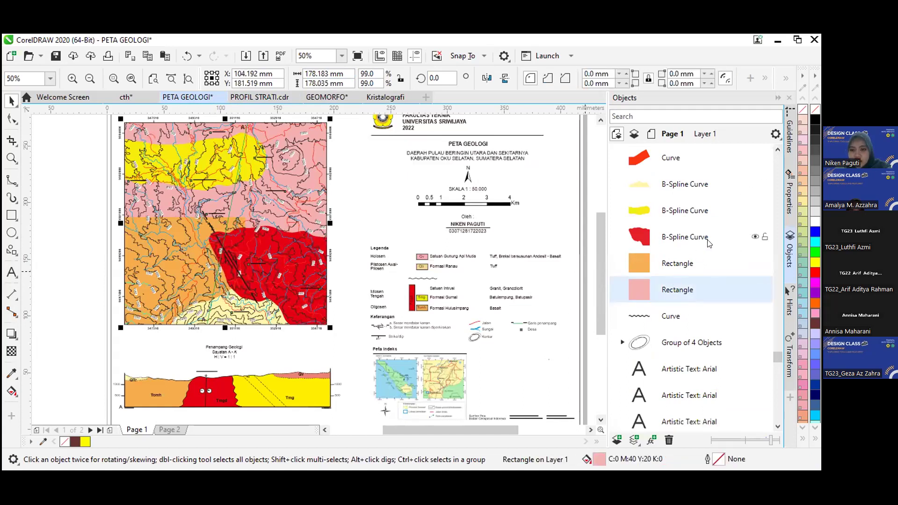
shift+click(707, 191)
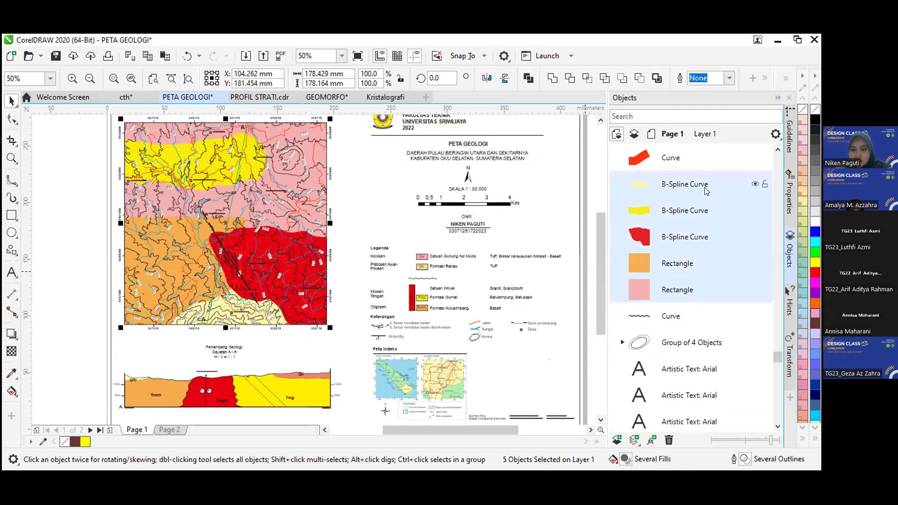
click(779, 149)
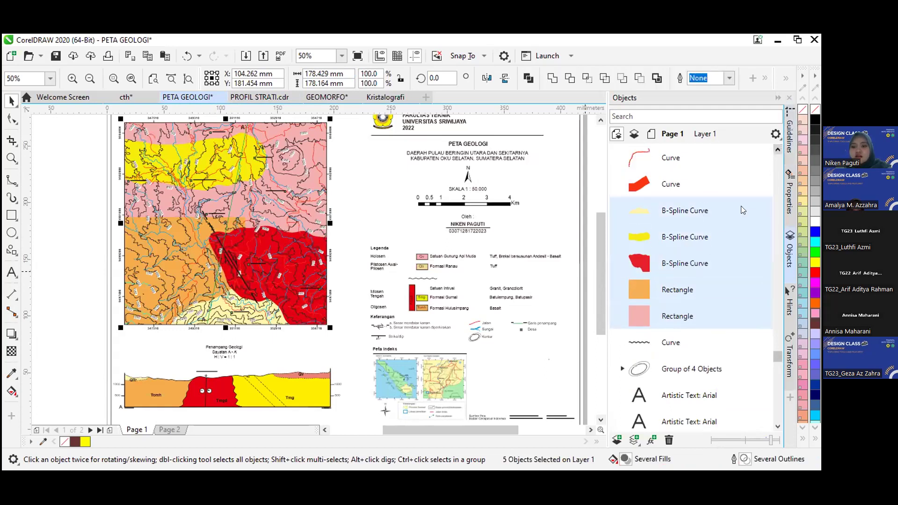
click(658, 307)
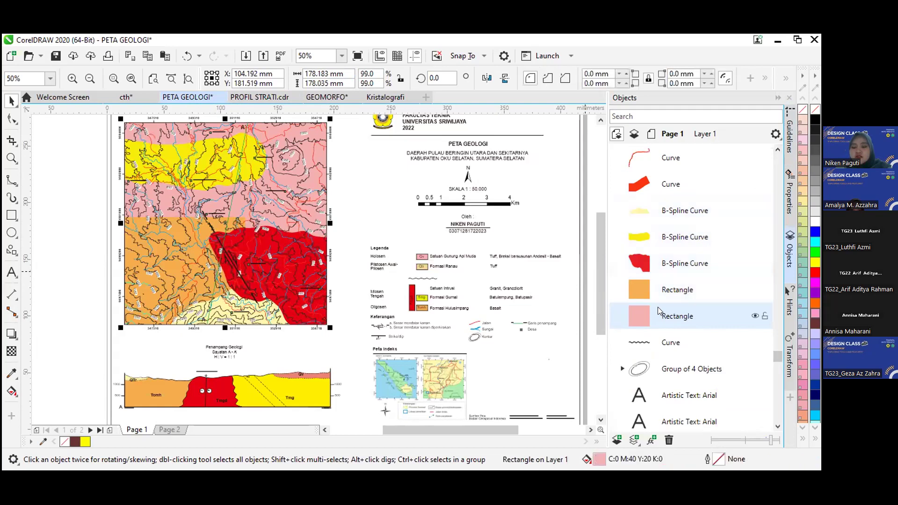
click(778, 150)
double_click(777, 150)
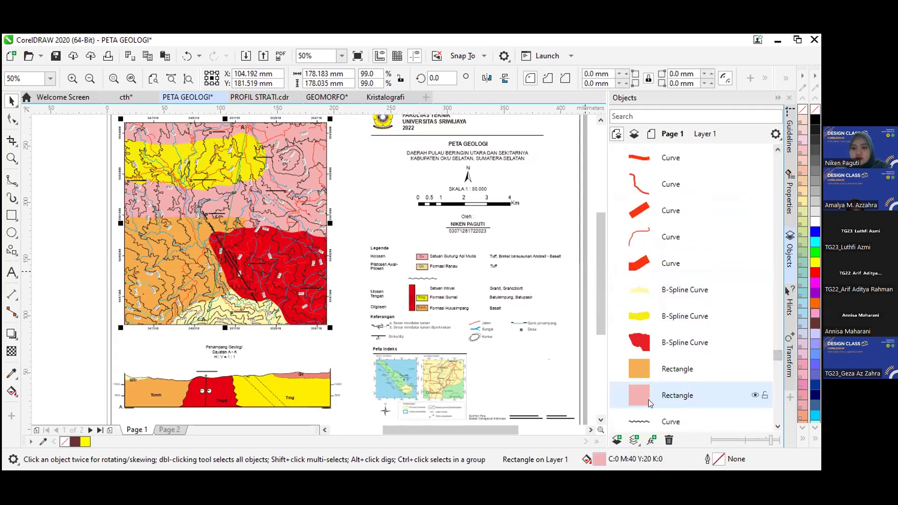
shift+click(694, 300)
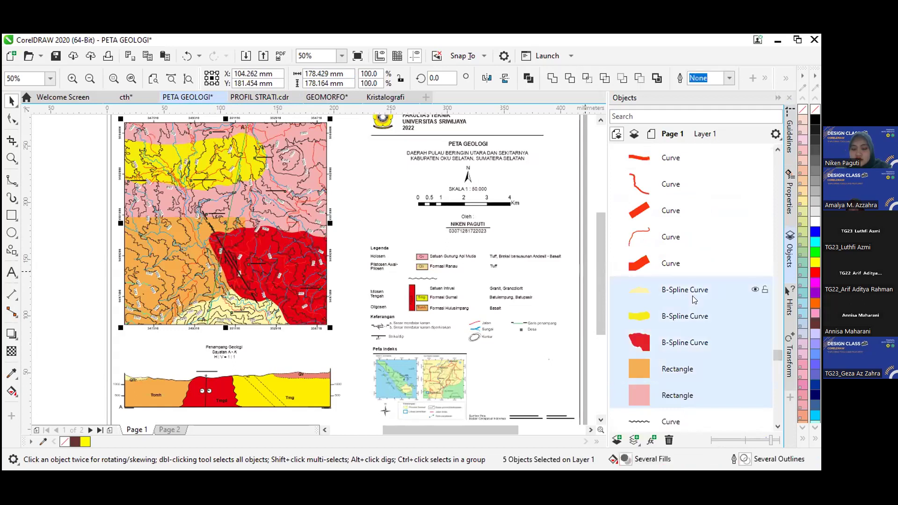
click(670, 396)
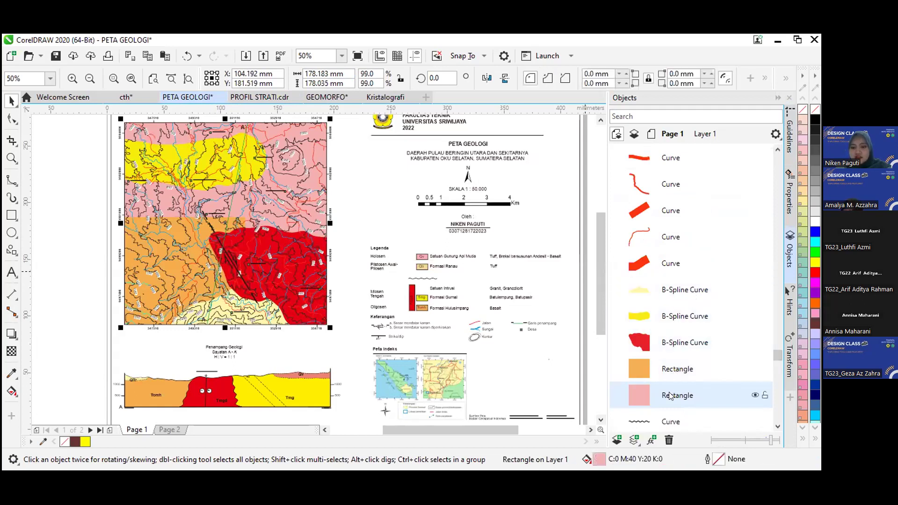
shift+click(706, 290)
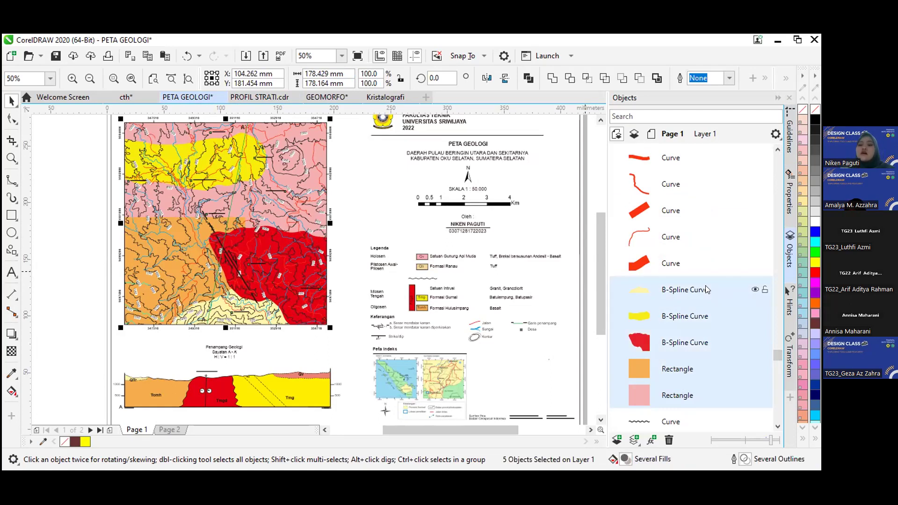
- Select the five rock-unit shapes from the pale yellow B-Spline through the pink rectangle in the object list and group them
click(706, 290)
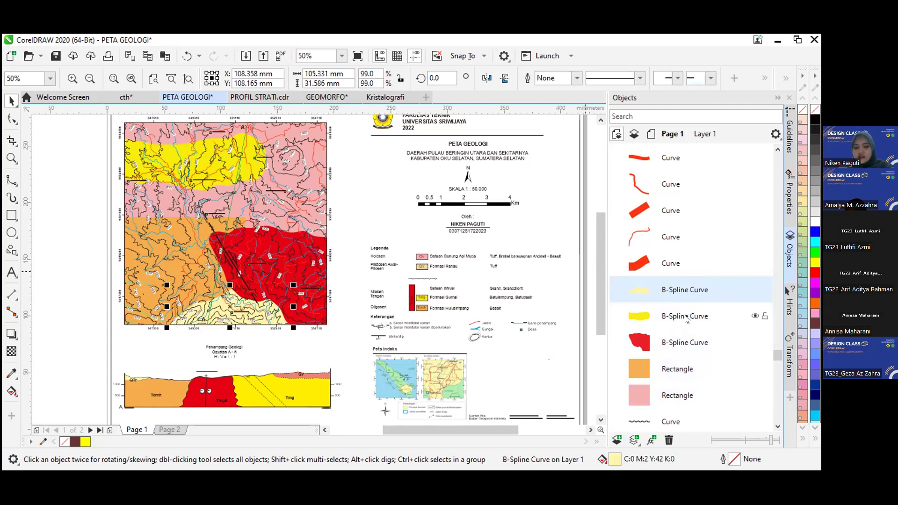
shift+click(677, 394)
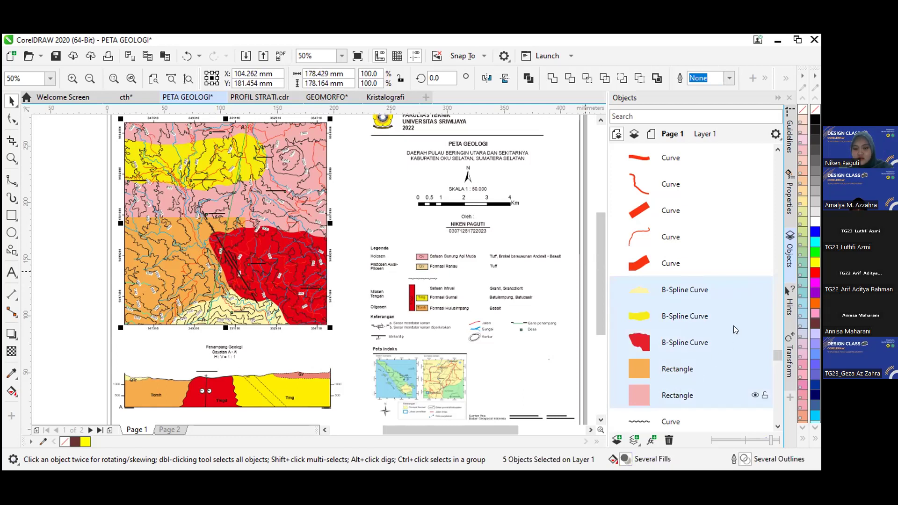
ctrl+click(691, 319)
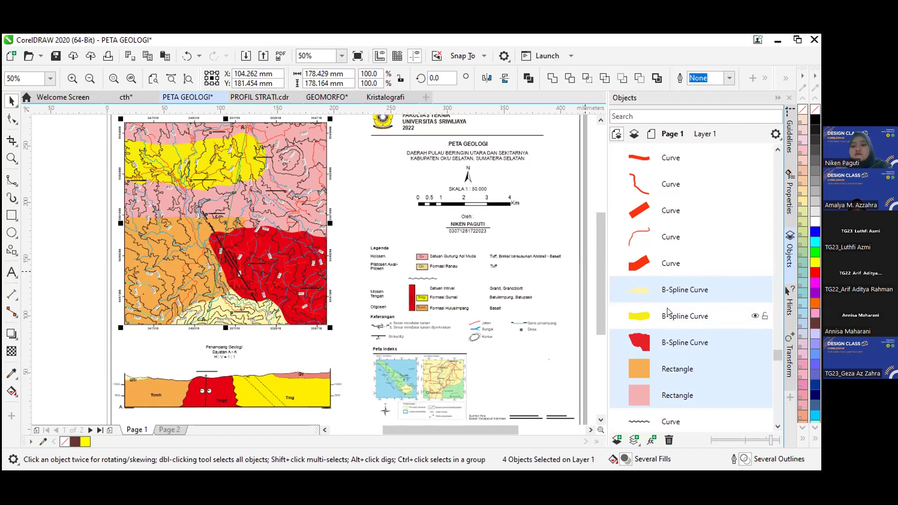
ctrl+click(668, 341)
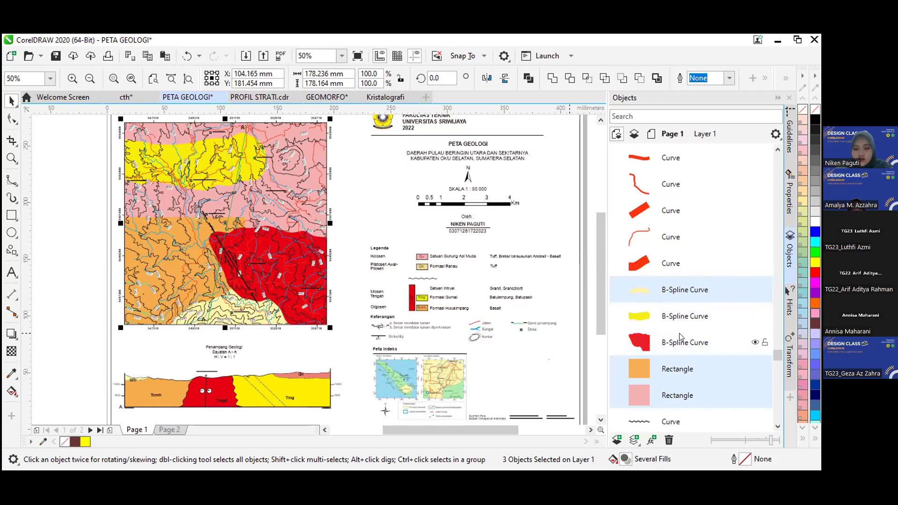
ctrl+click(700, 319)
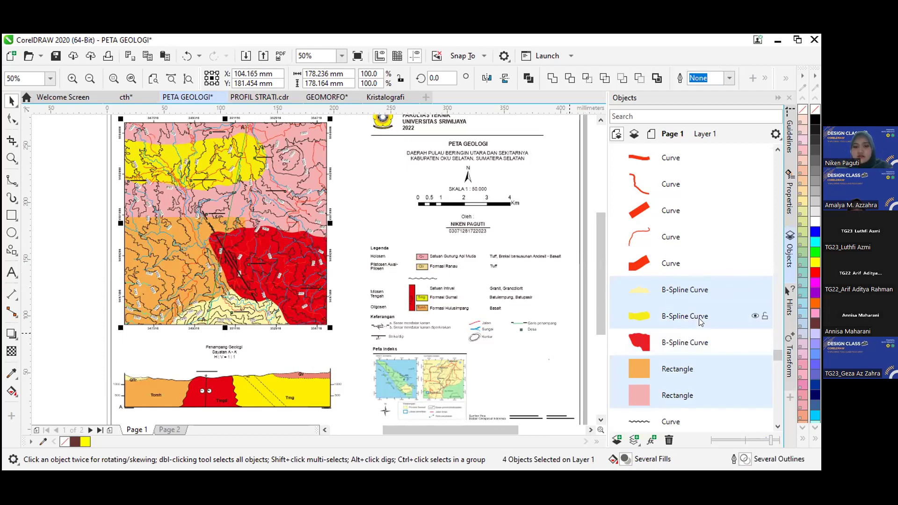
ctrl+click(689, 341)
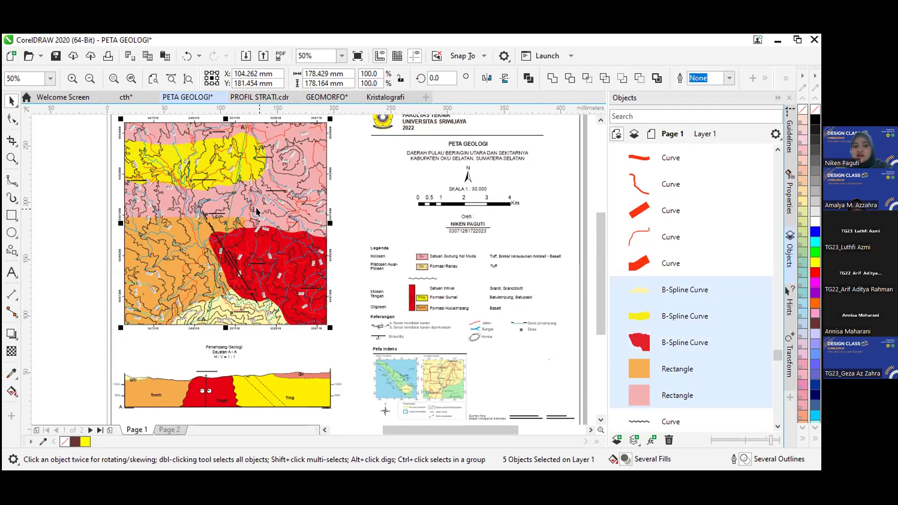
key(ctrl+g)
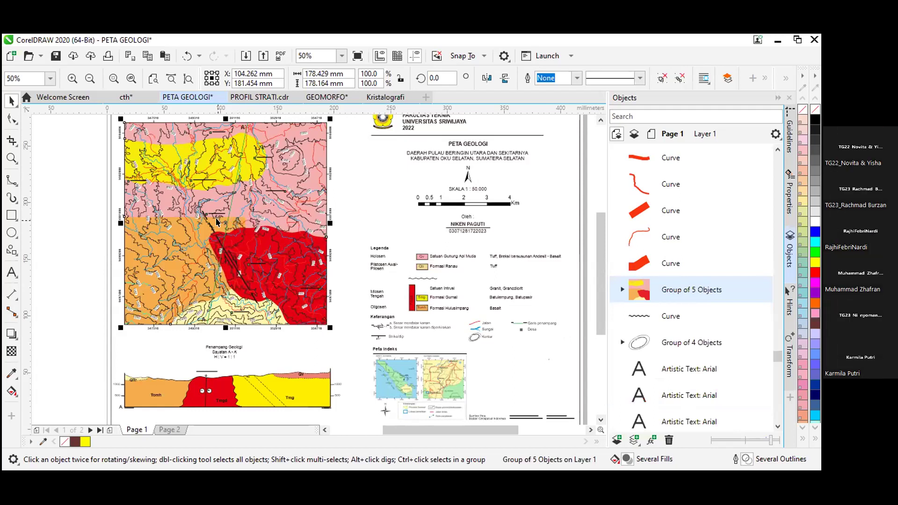
drag(597, 232, 596, 219)
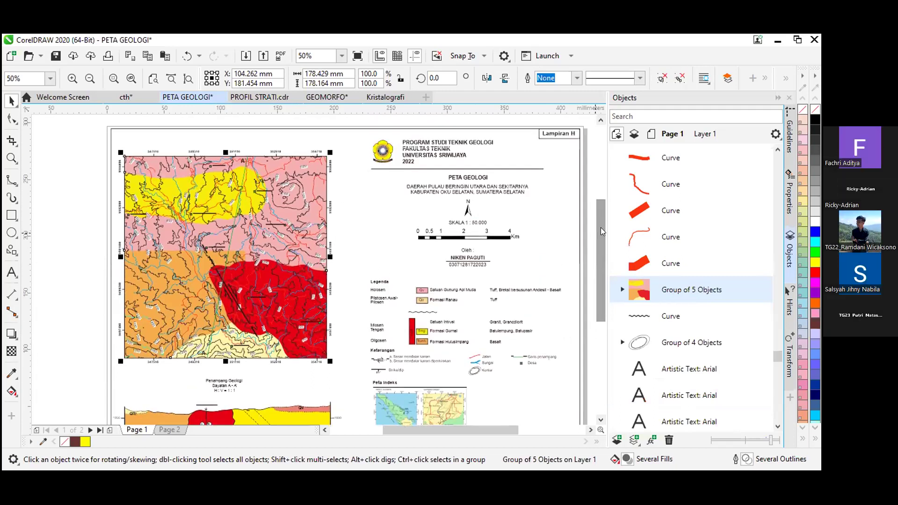
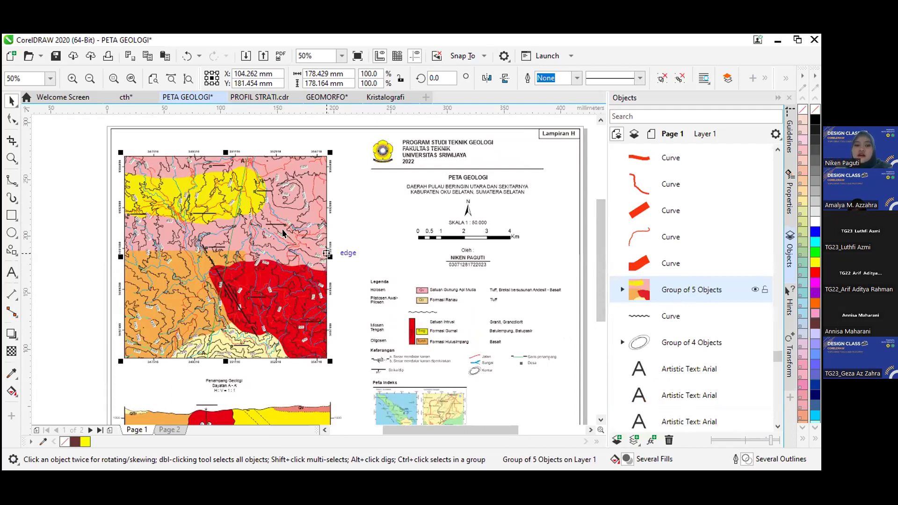
- Select the map's outer frame and examine the stacking-order options available for it, without applying one
right_click(226, 258)
ctrl+right_click(227, 258)
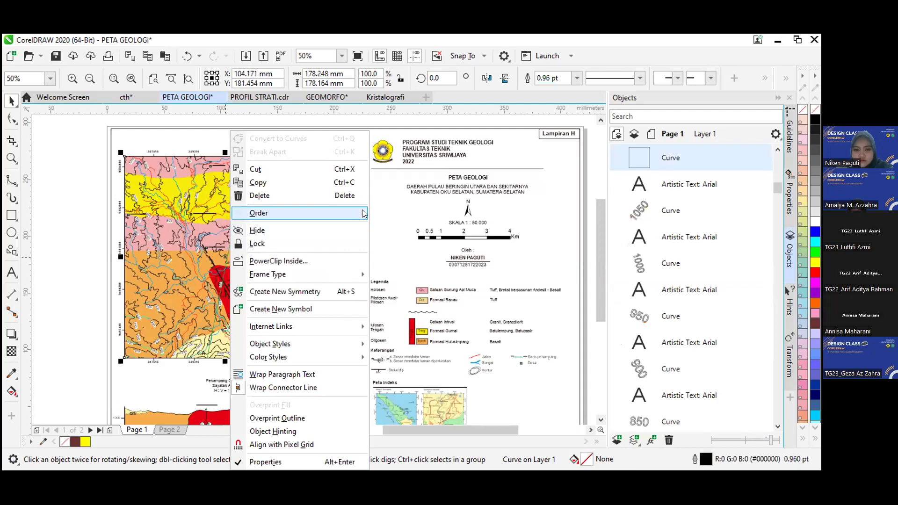
mouse_move(363, 212)
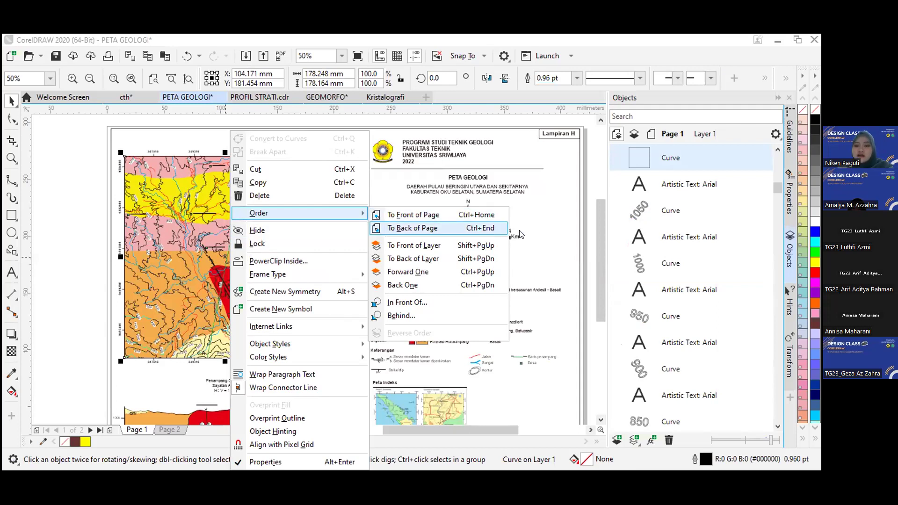
click(737, 189)
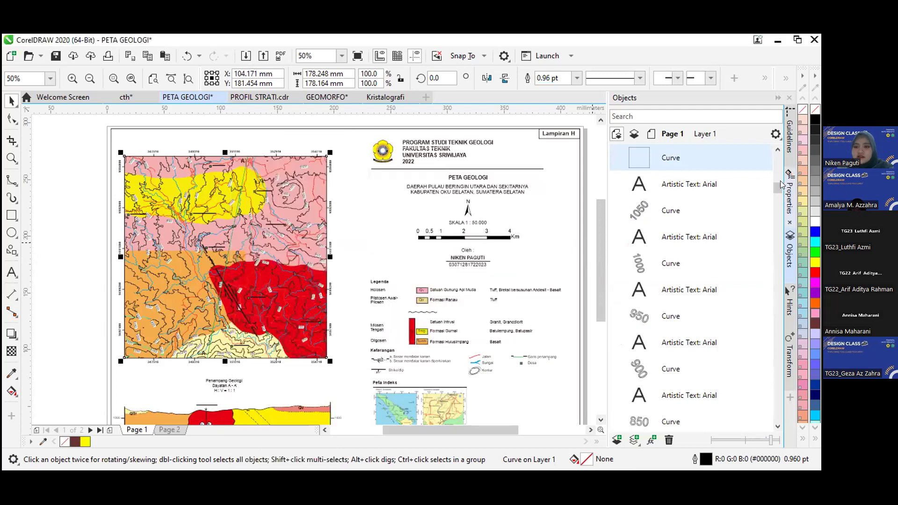
- Find the group of five rock-unit shapes in the object list and select it
drag(773, 194, 779, 356)
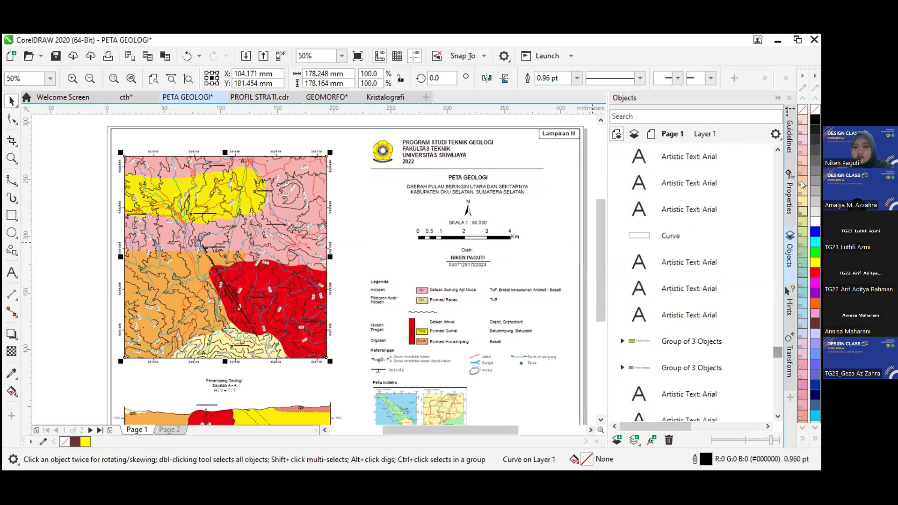
click(778, 150)
click(778, 150)
click(778, 150)
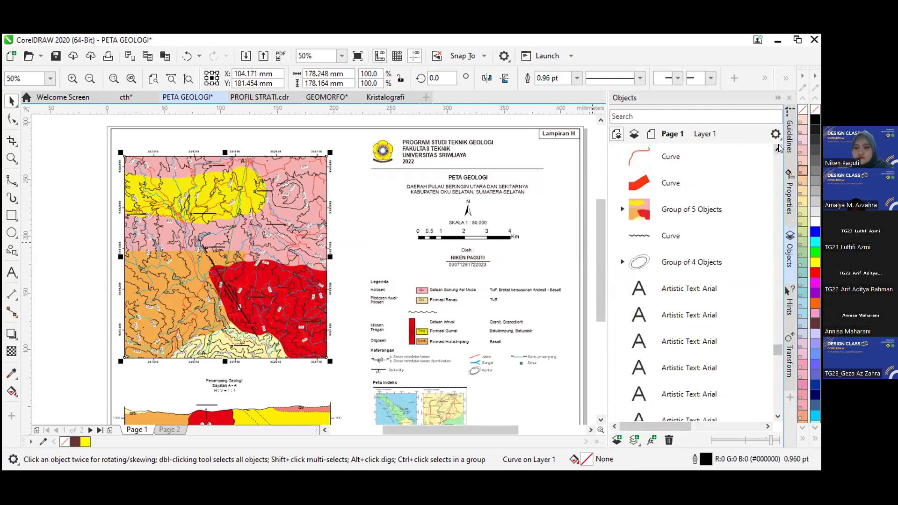
key(Tab)
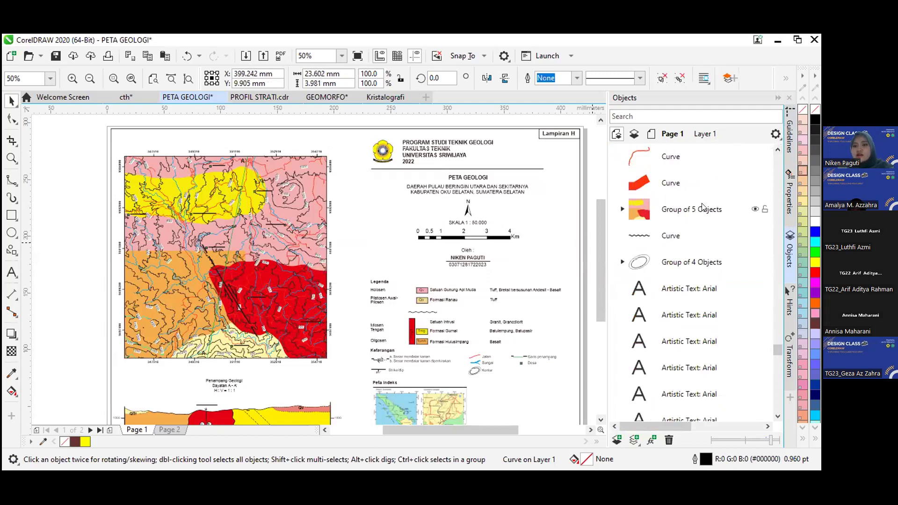
key(Tab)
click(702, 205)
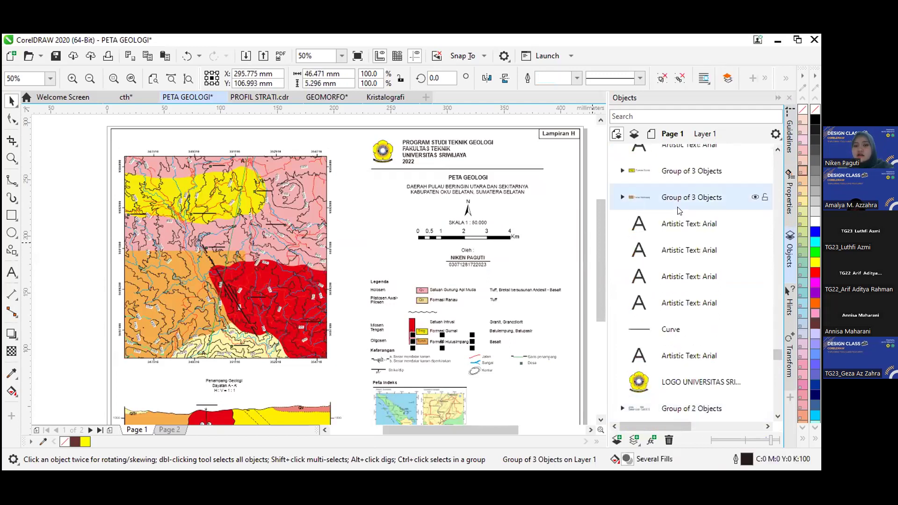
scroll(776, 379, down, 5)
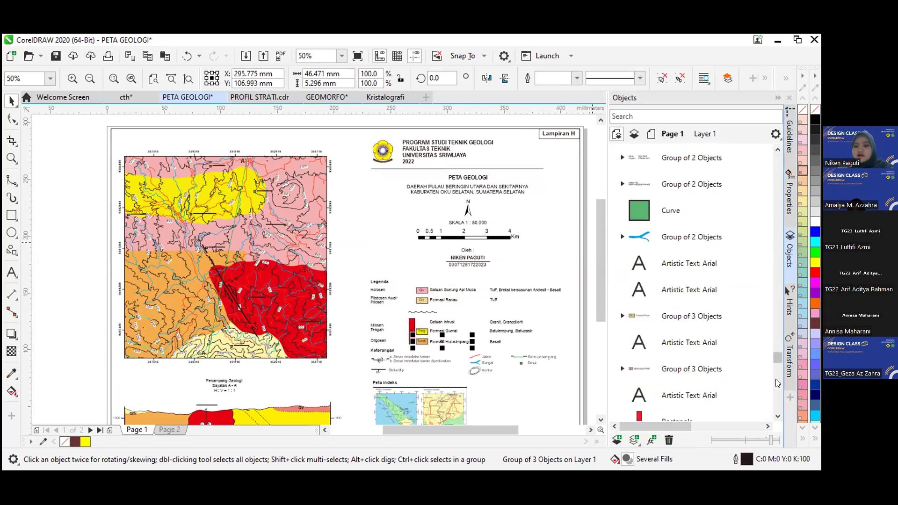
scroll(776, 379, down, 5)
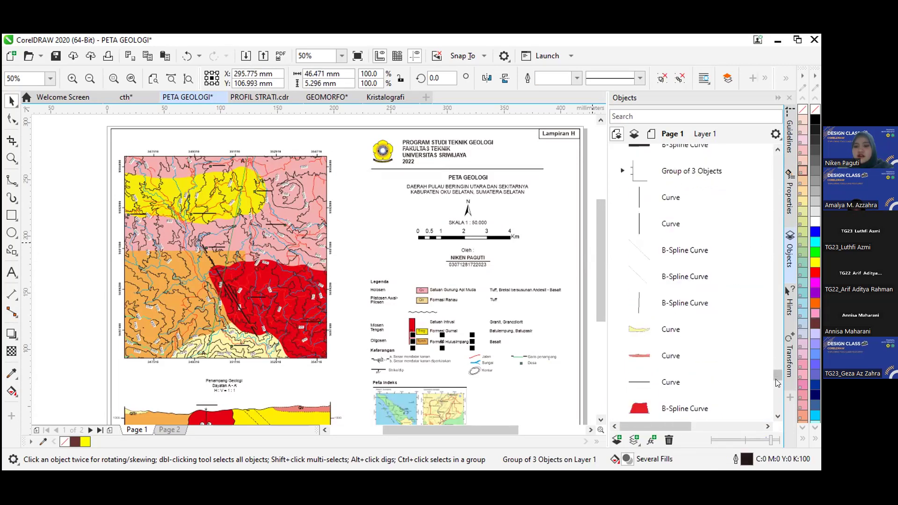
scroll(776, 383, down, 5)
drag(776, 382, 775, 351)
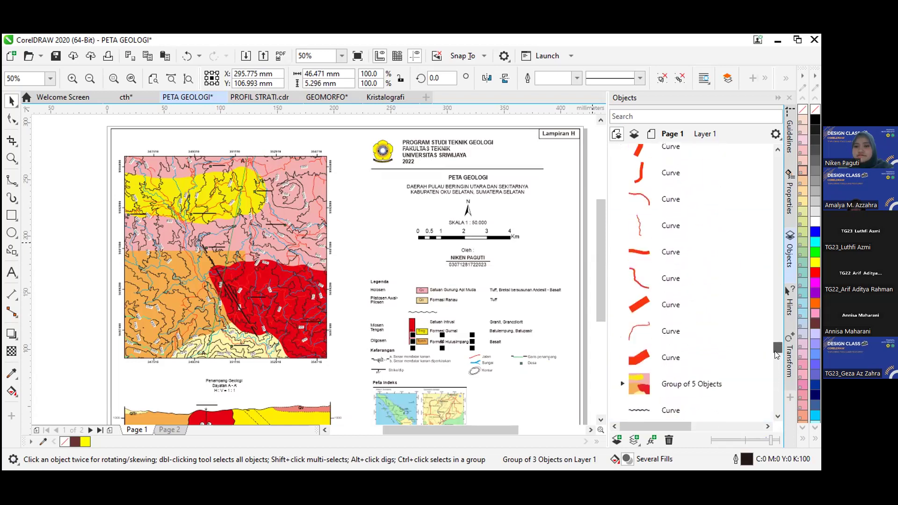
click(636, 382)
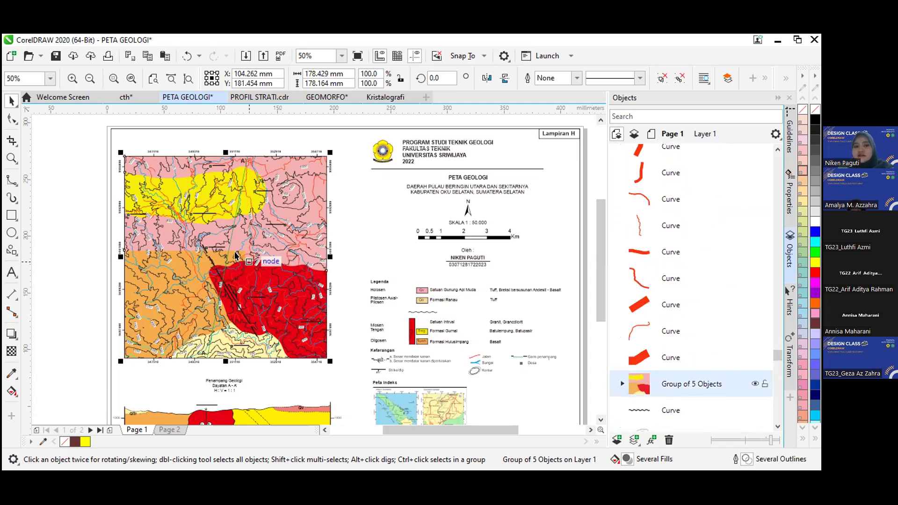
ctrl+click(219, 258)
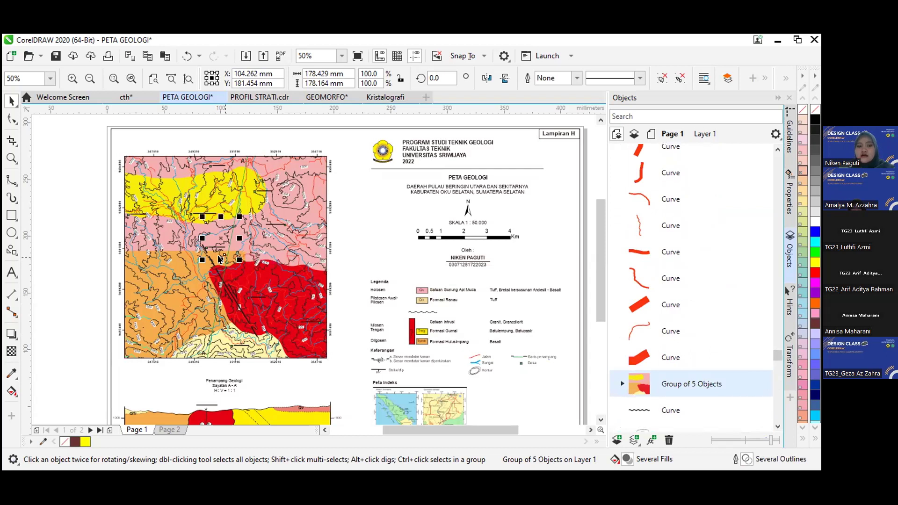
right_click(220, 259)
key(Escape)
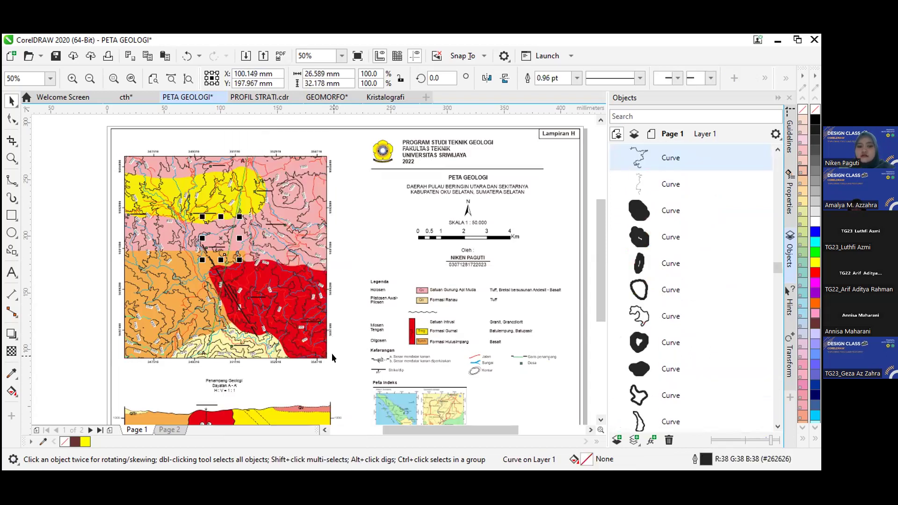
- Select the map's outer frame, track down the grouped rock-unit shapes in the object list, and select that group
ctrl+click(321, 359)
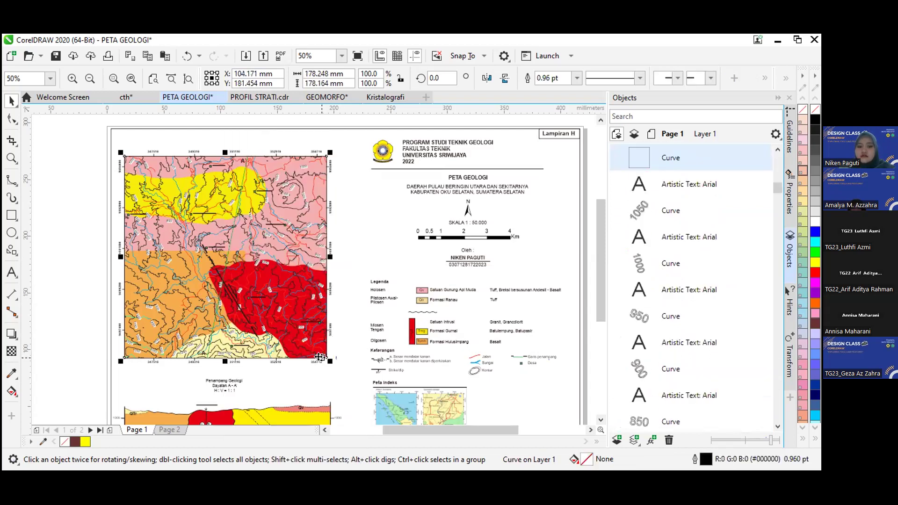
drag(775, 188, 775, 350)
click(778, 415)
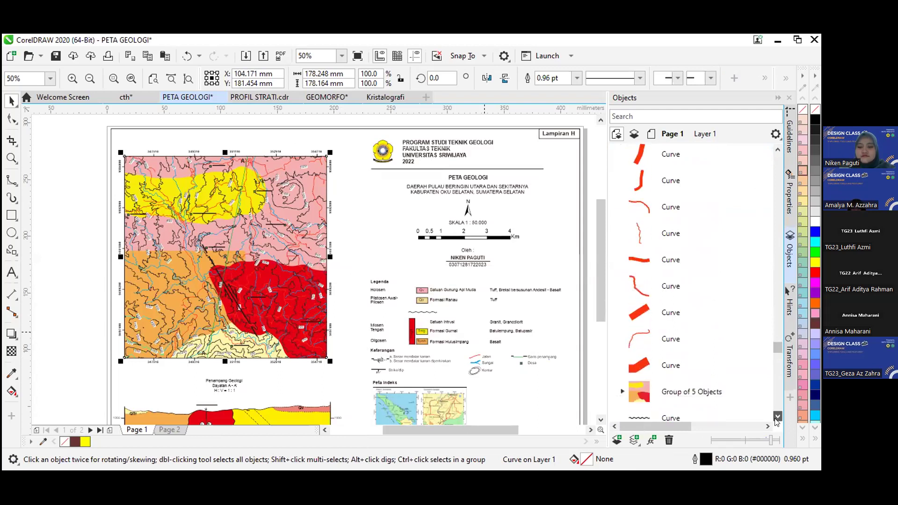
click(778, 415)
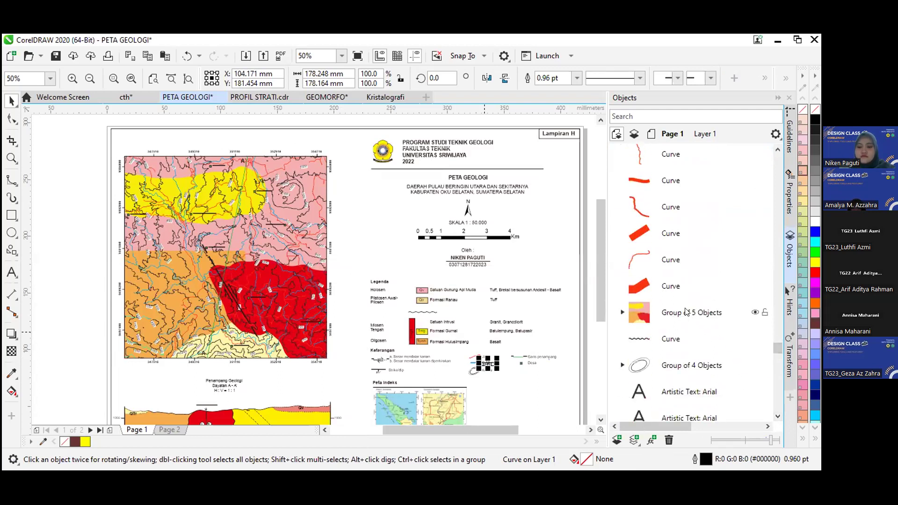
key(Tab)
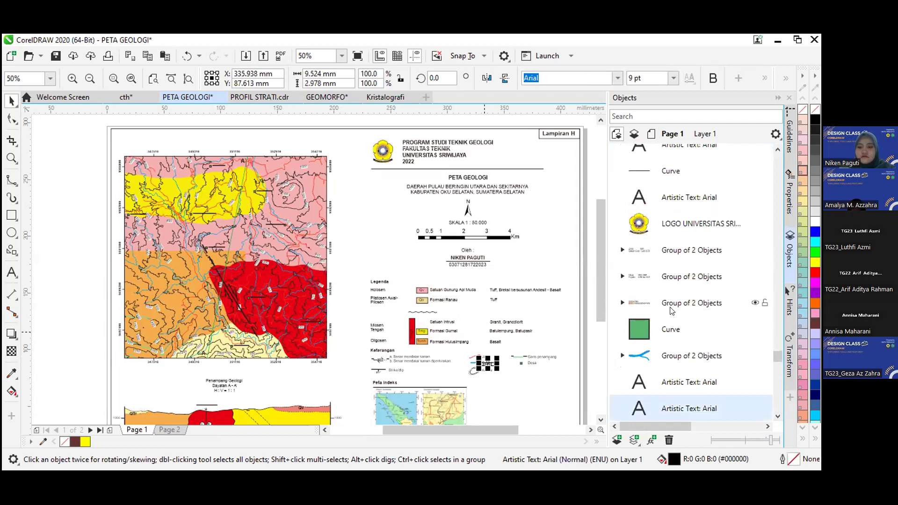
scroll(773, 336, up, 3)
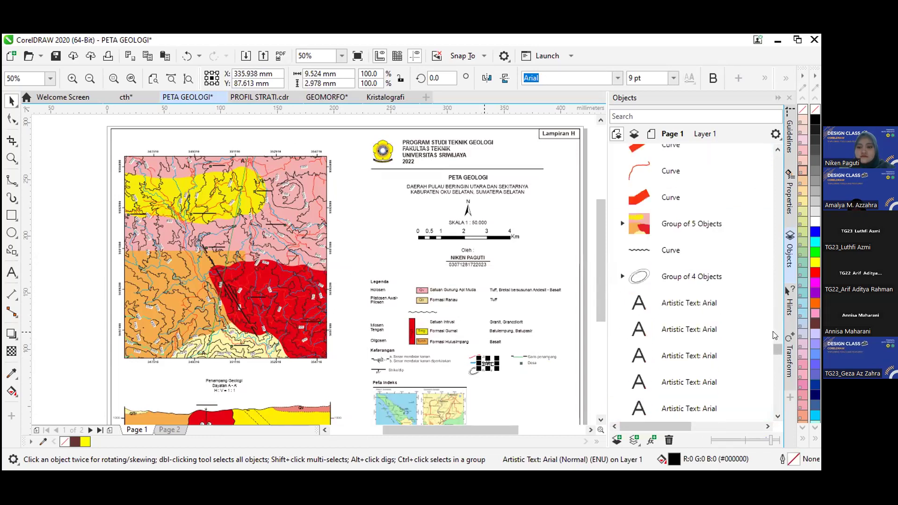
scroll(774, 335, up, 3)
scroll(774, 335, down, 3)
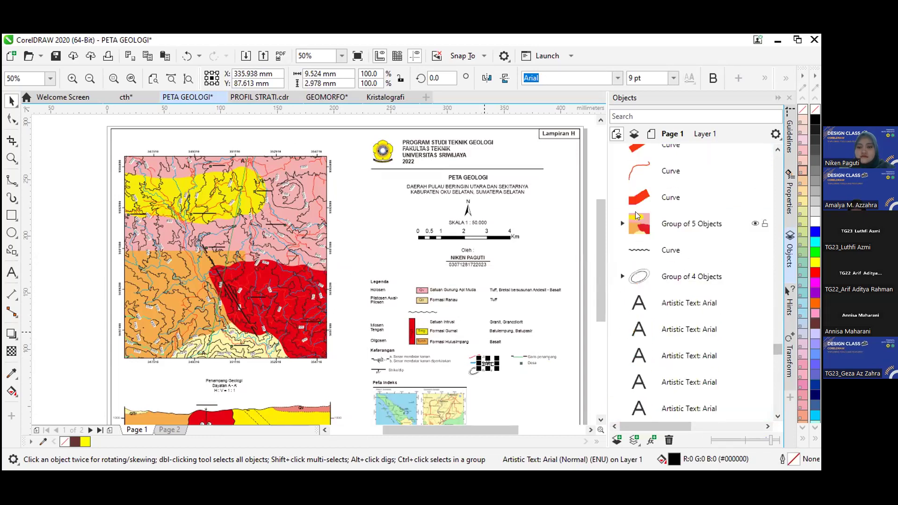
click(638, 227)
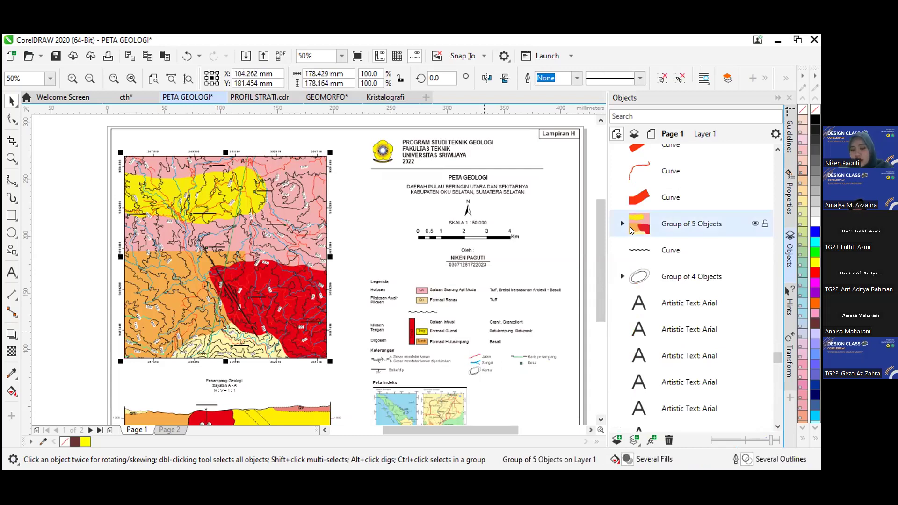
- Bring the group of five rock-unit shapes to the front of the page
right_click(629, 227)
click(484, 248)
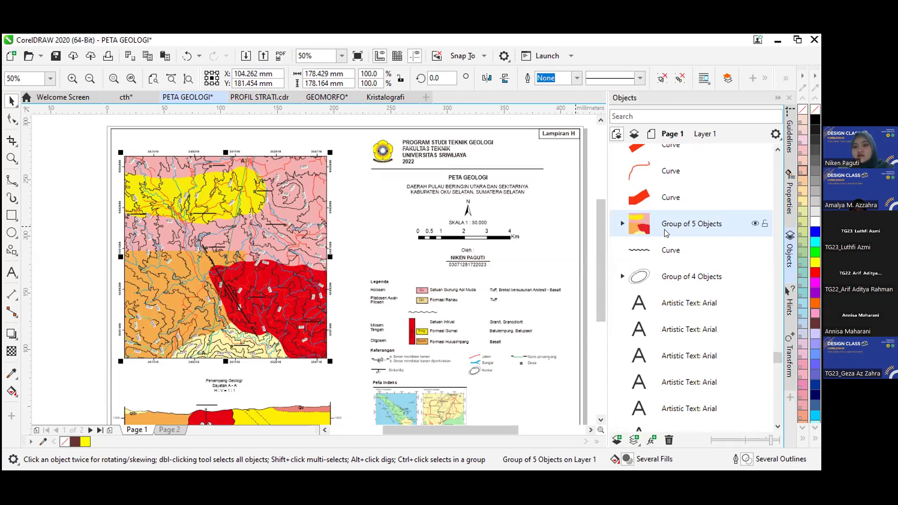
right_click(697, 218)
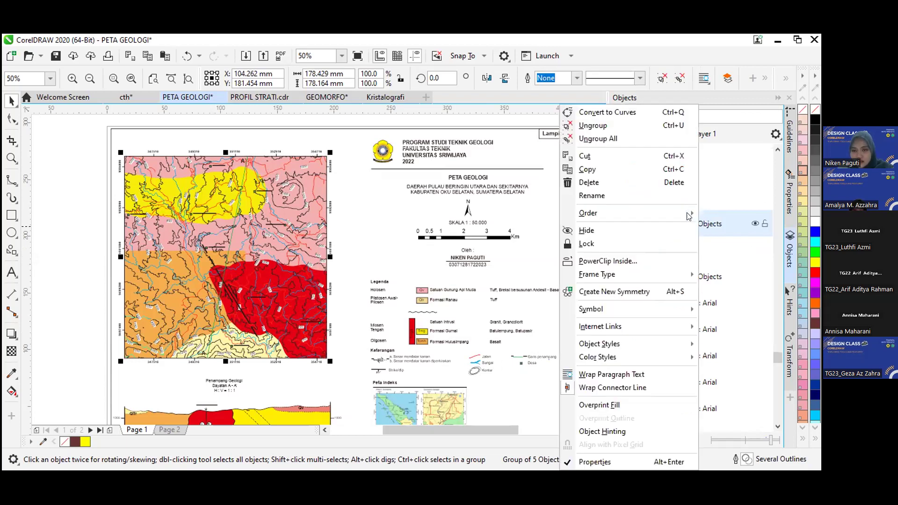
mouse_move(685, 216)
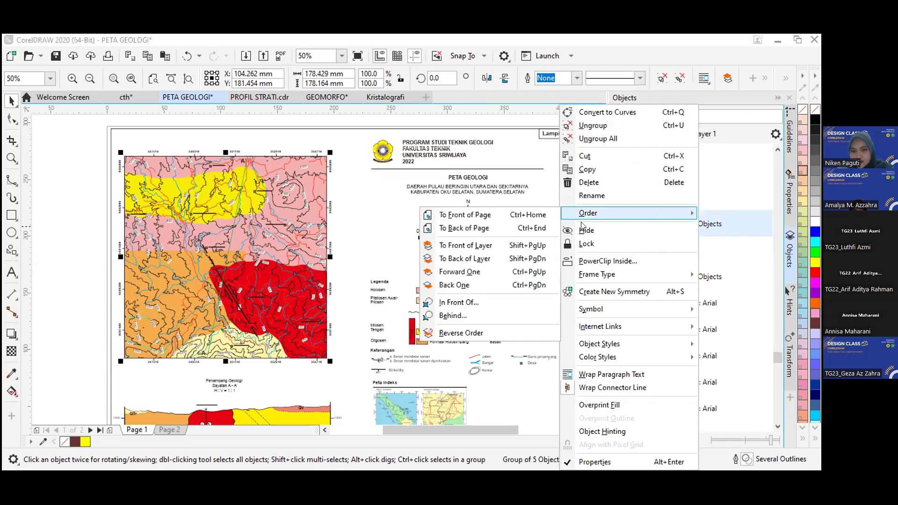
click(505, 214)
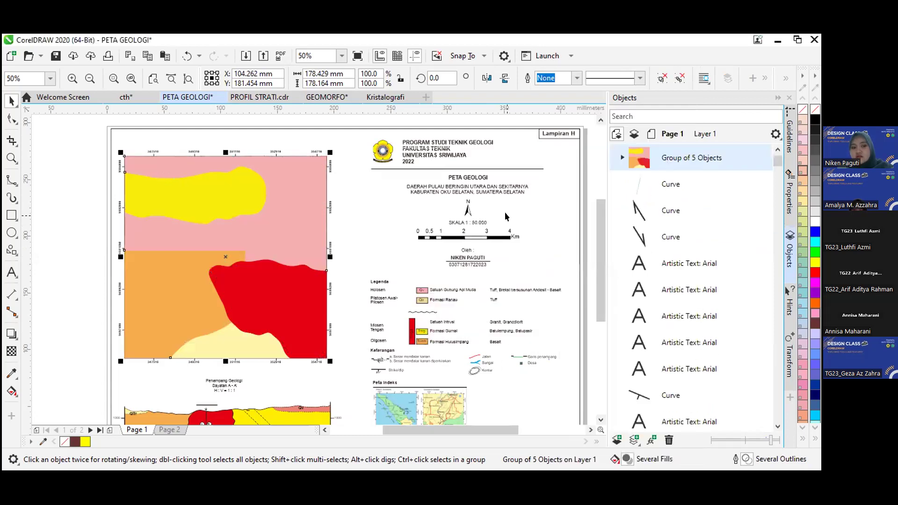
- Move the rock-unit group off the map onto the title and legend area, and undo the extra downward move
scroll(692, 187, up, 2)
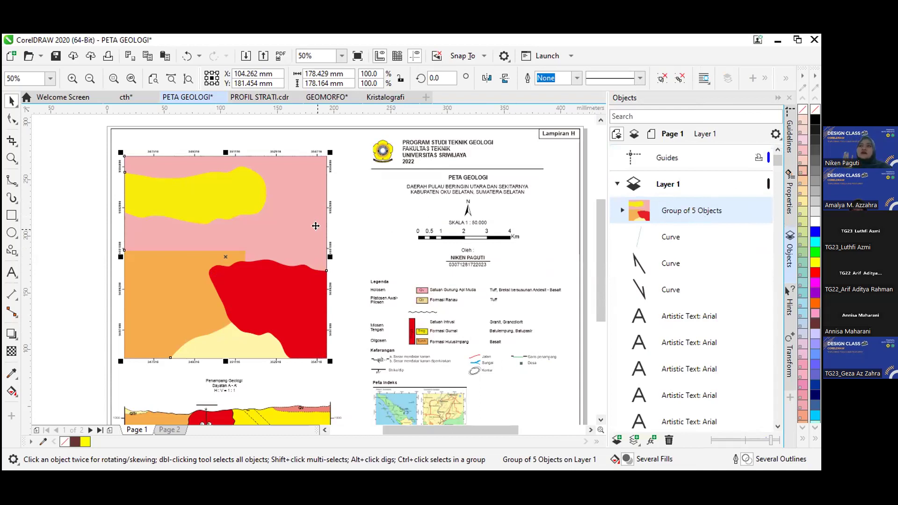
drag(315, 226, 366, 216)
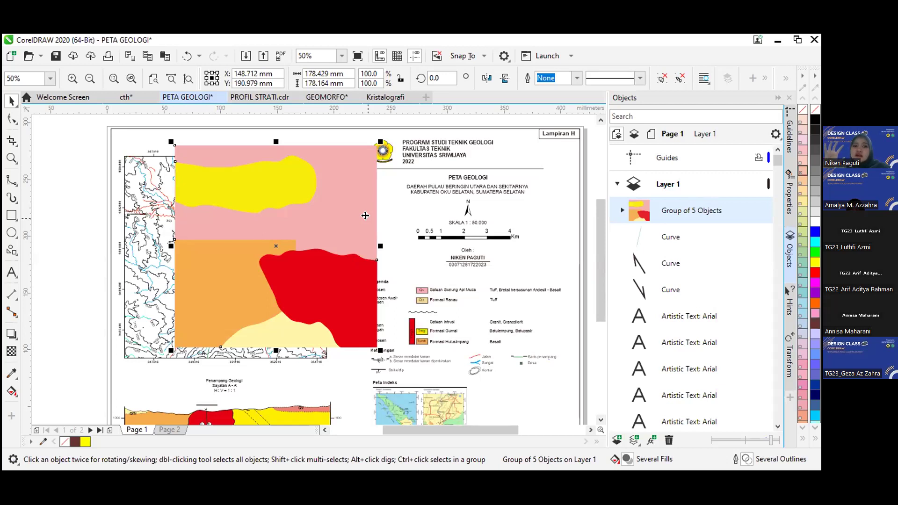
drag(365, 215, 435, 210)
drag(398, 349, 395, 385)
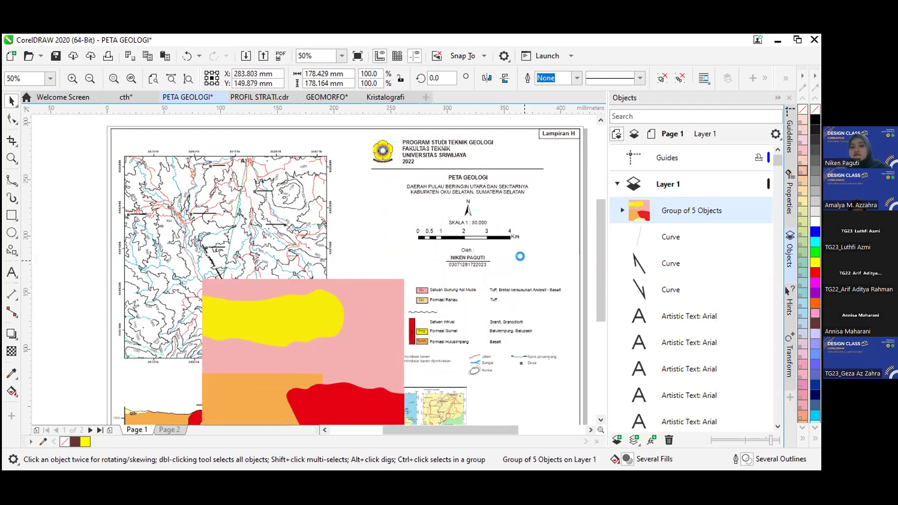
key(ctrl+z)
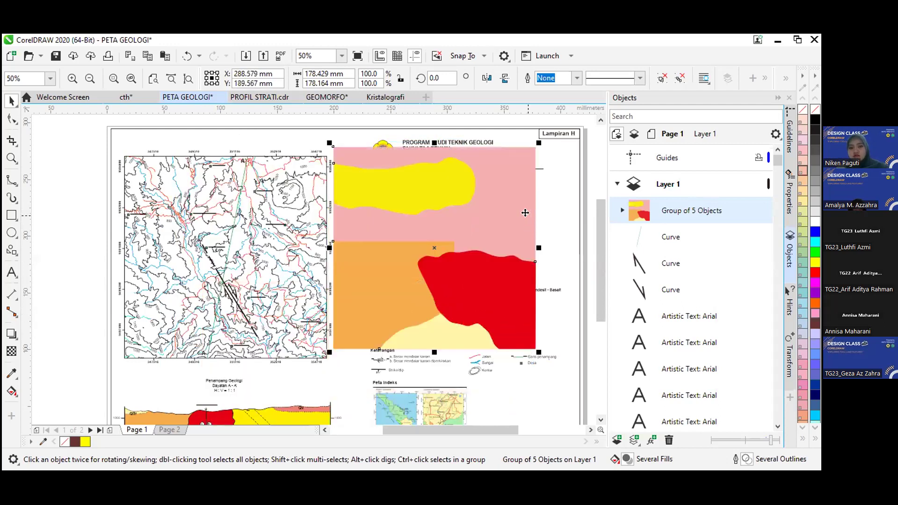
- Send the rock-unit group to the back of the page and move it back under the map's line work
right_click(525, 213)
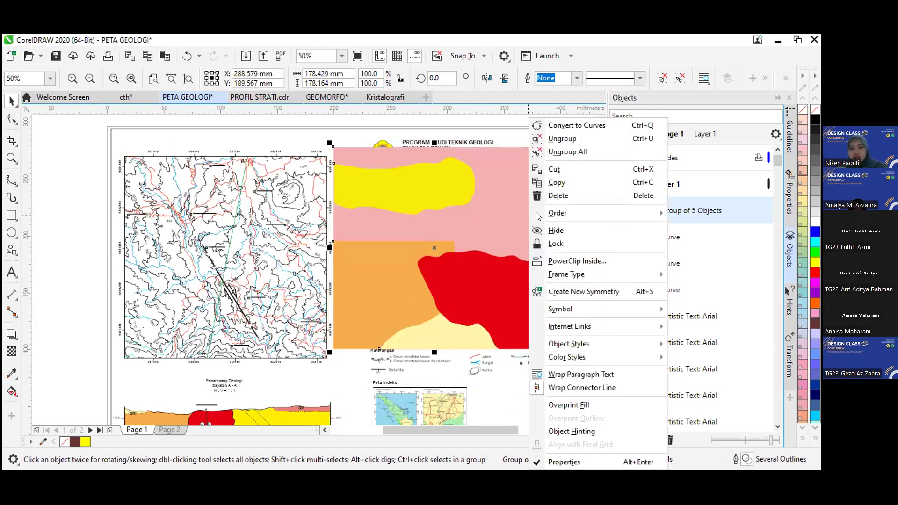
mouse_move(627, 225)
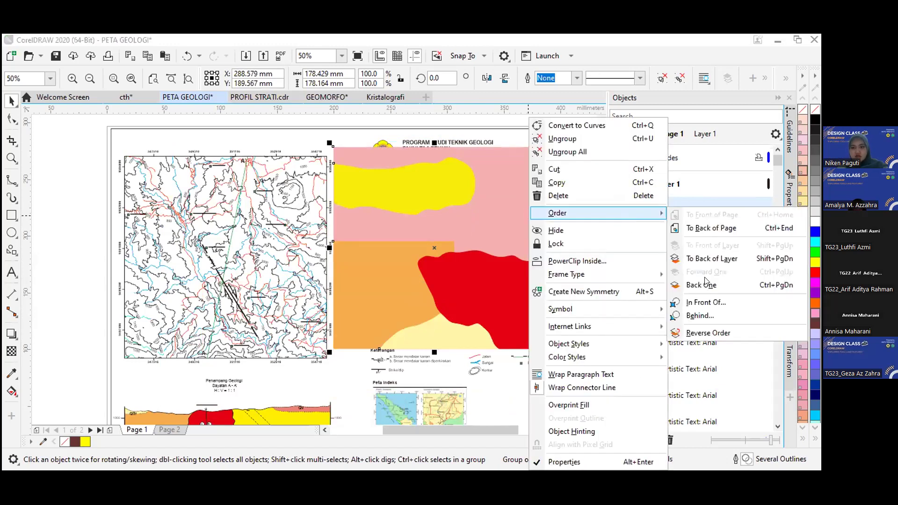
click(723, 233)
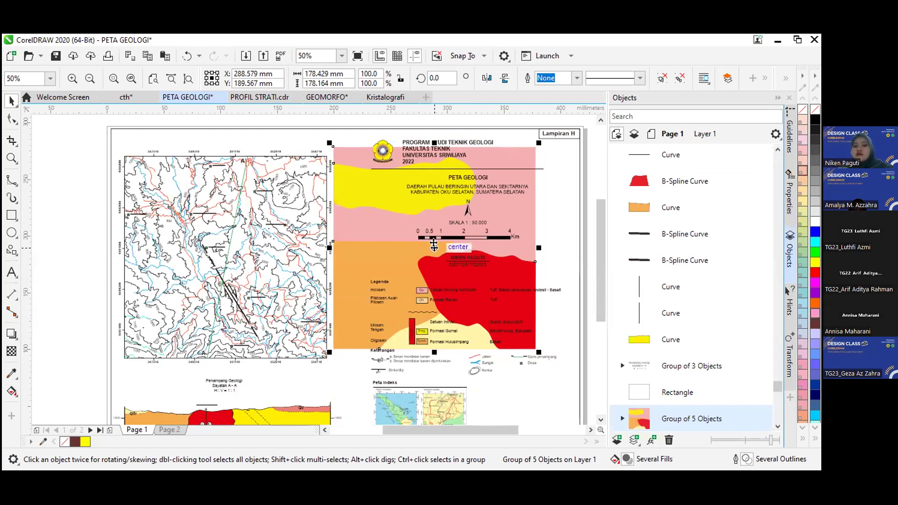
drag(434, 244, 214, 252)
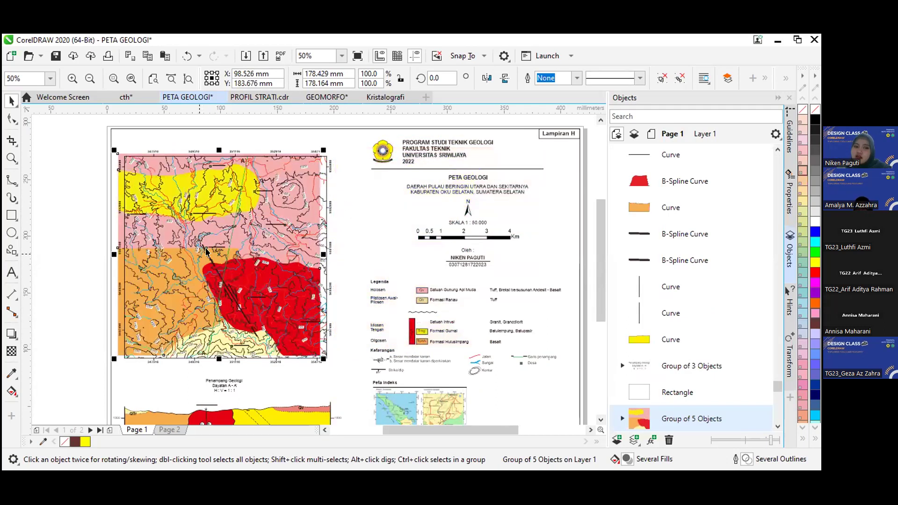
- Select the page's border rectangle, undo its accidental move, and fill it with cyan
click(394, 213)
drag(395, 213, 374, 204)
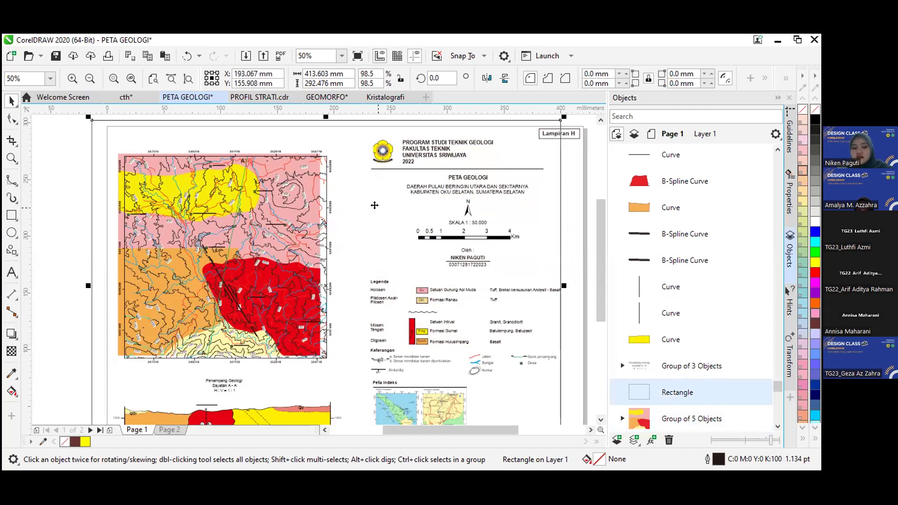
key(ctrl+z)
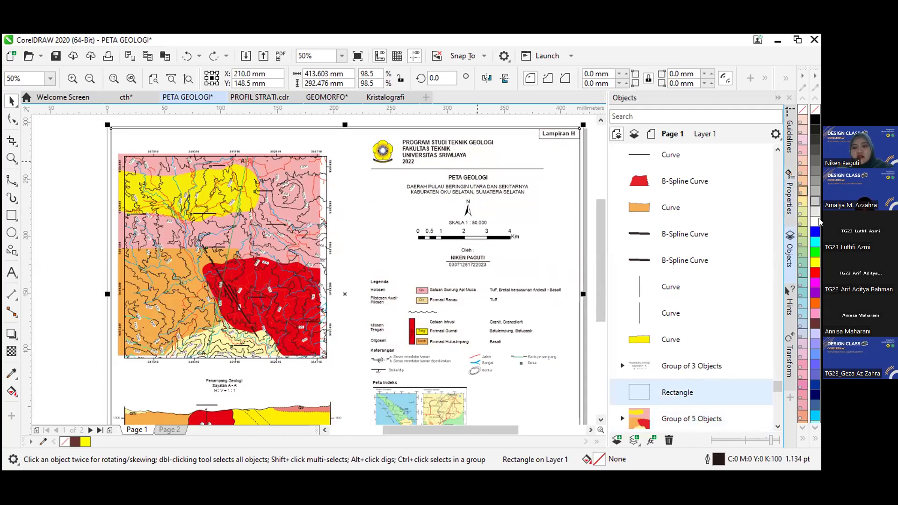
click(815, 239)
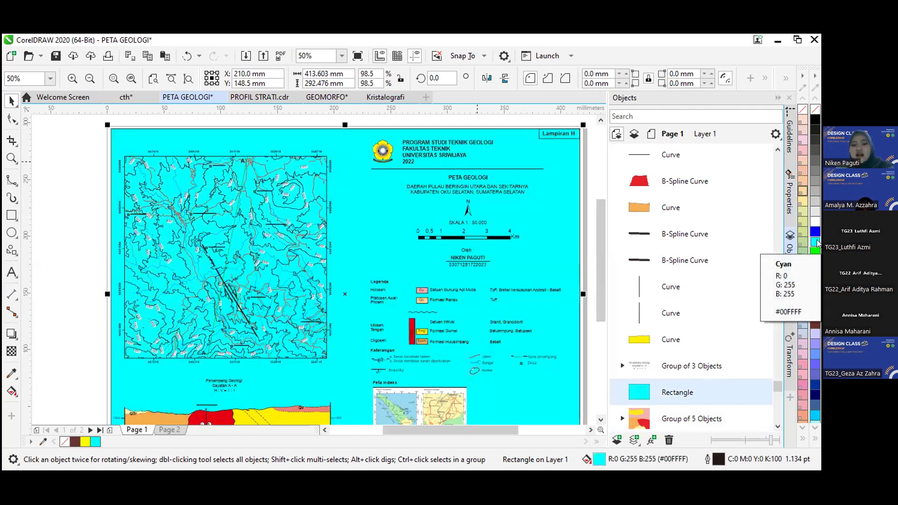
key(Escape)
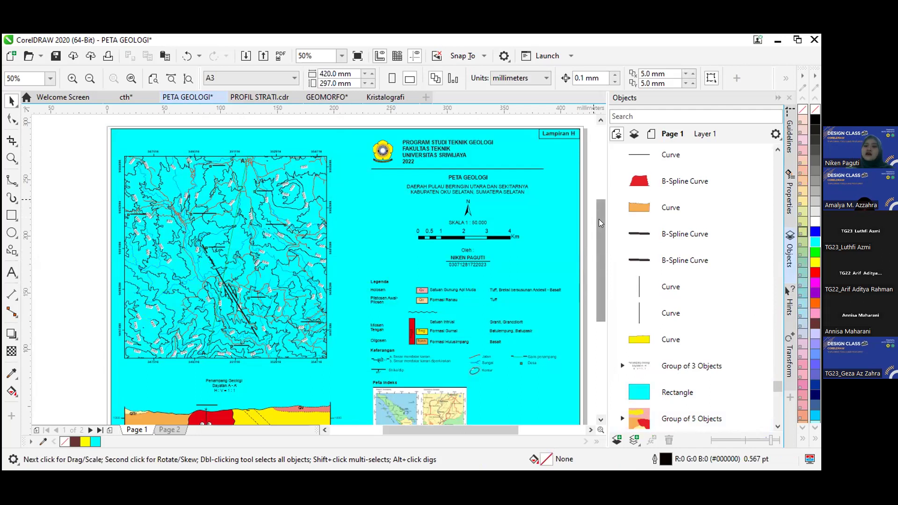
- Compare the stacking positions of the cyan border rectangle and the rock-unit group by selecting each in the object list
drag(599, 219, 599, 231)
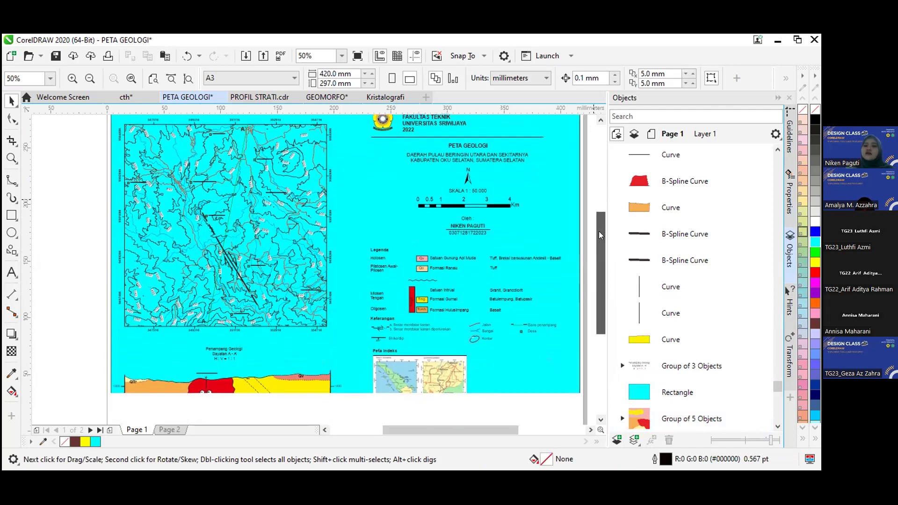
click(563, 212)
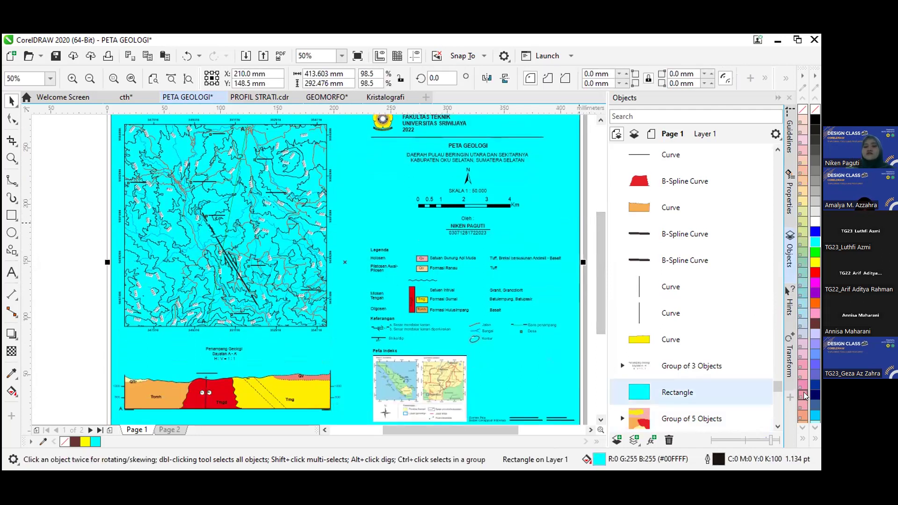
click(776, 426)
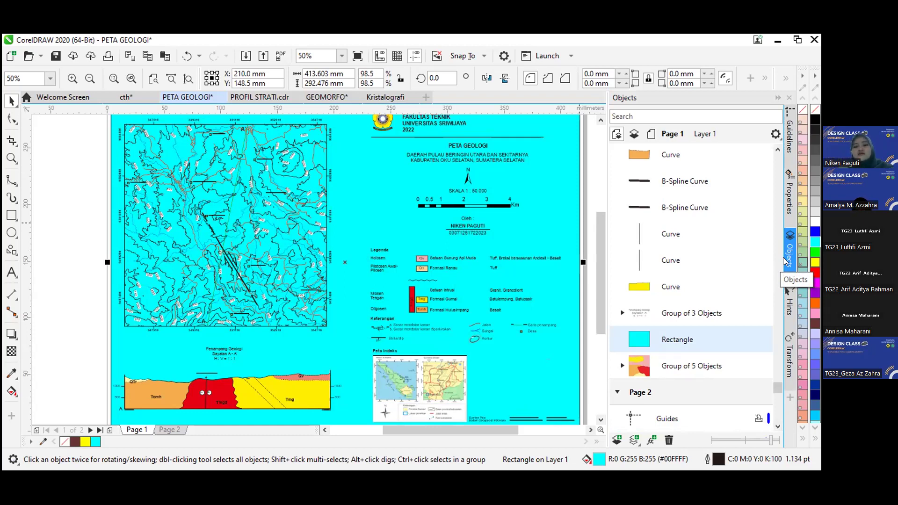
click(646, 375)
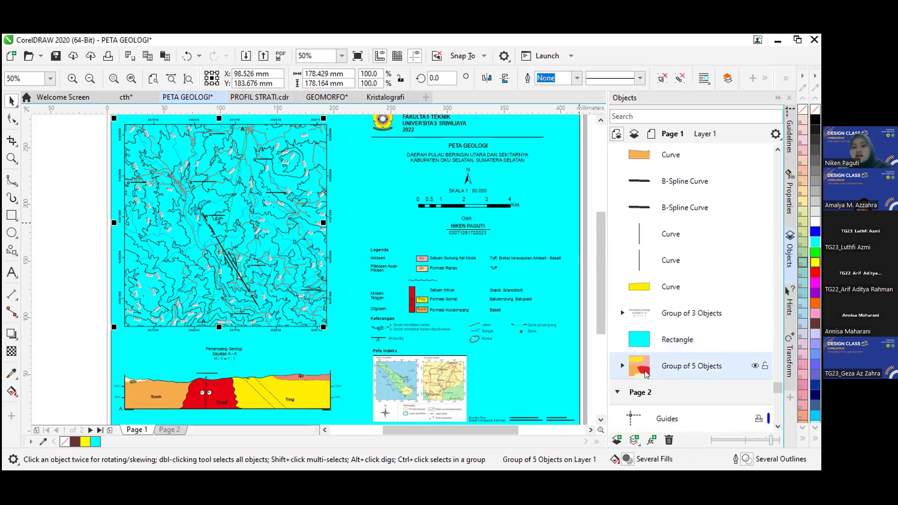
click(642, 337)
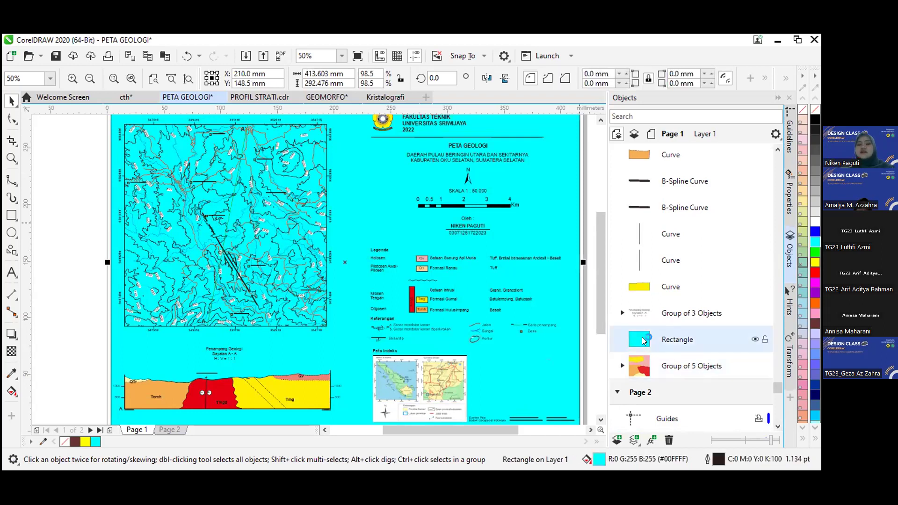
click(639, 360)
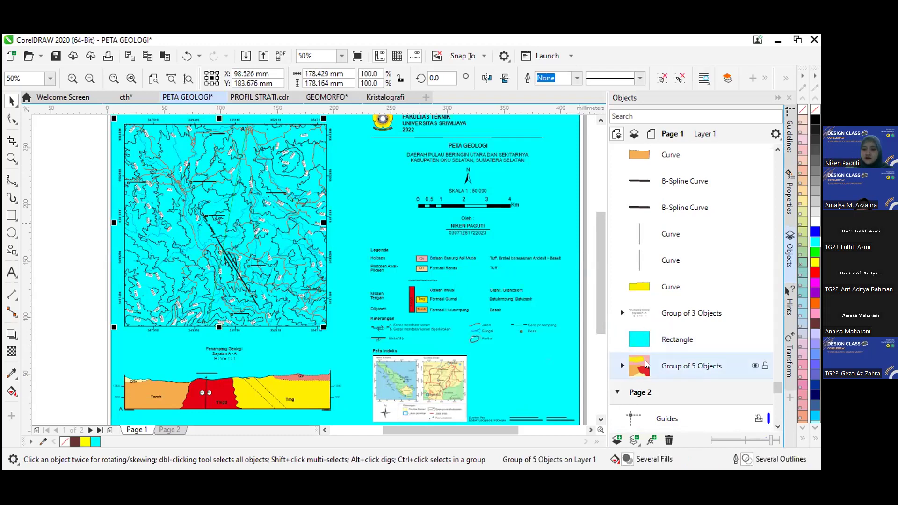
- Reorder the object list so the group of five rock-unit shapes sits directly above the cyan rectangle, undoing any accidental grouping
drag(641, 360, 639, 325)
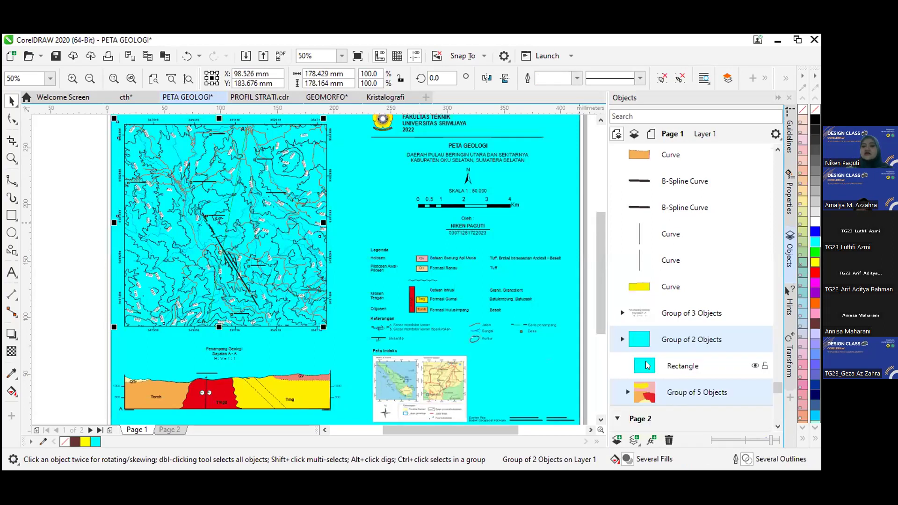
key(ctrl+z)
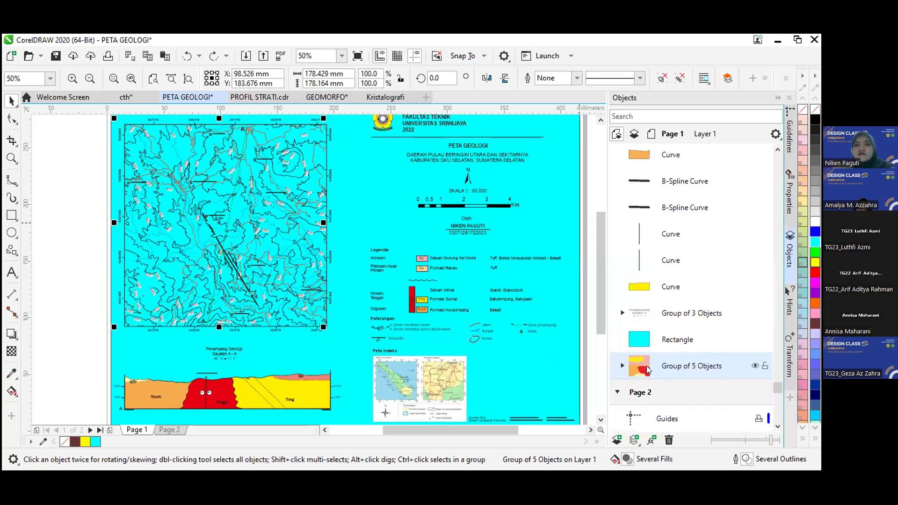
drag(641, 353, 614, 308)
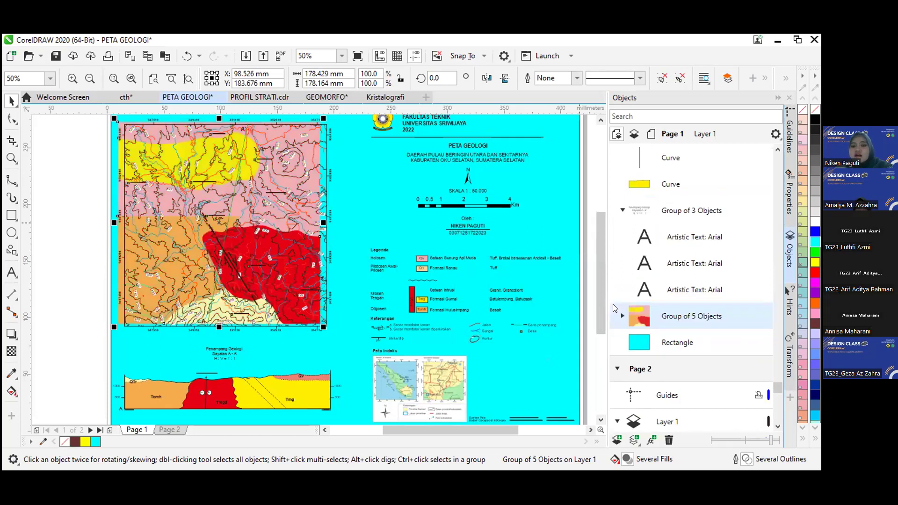
- Remove the cyan fill from the page's border rectangle and select the rock-unit group on the map
click(593, 231)
scroll(593, 231, up, 1)
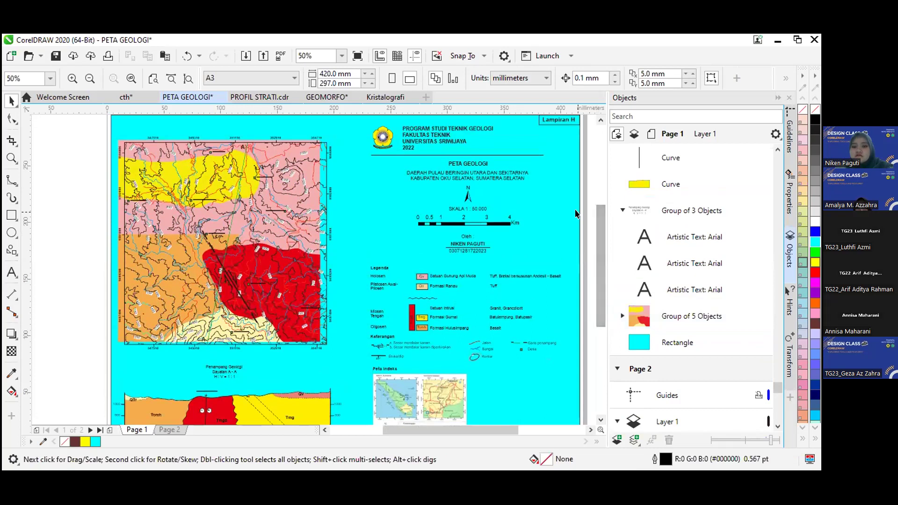
click(575, 213)
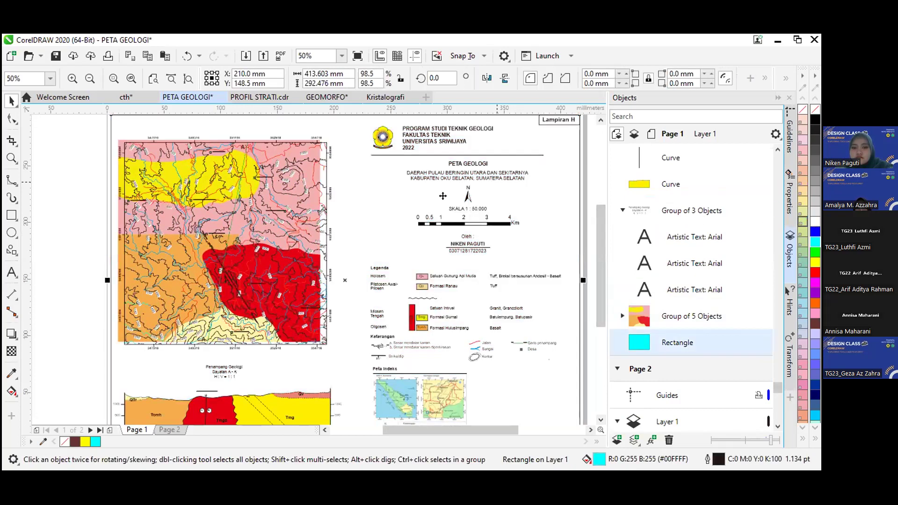
click(118, 173)
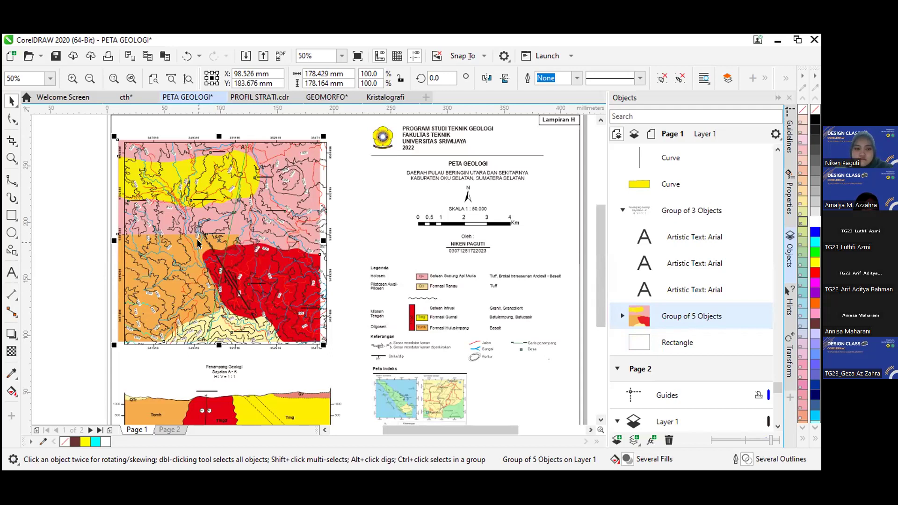
- Deselect the rock-unit group and switch to the PROFIL STRATI.cdr document
click(82, 232)
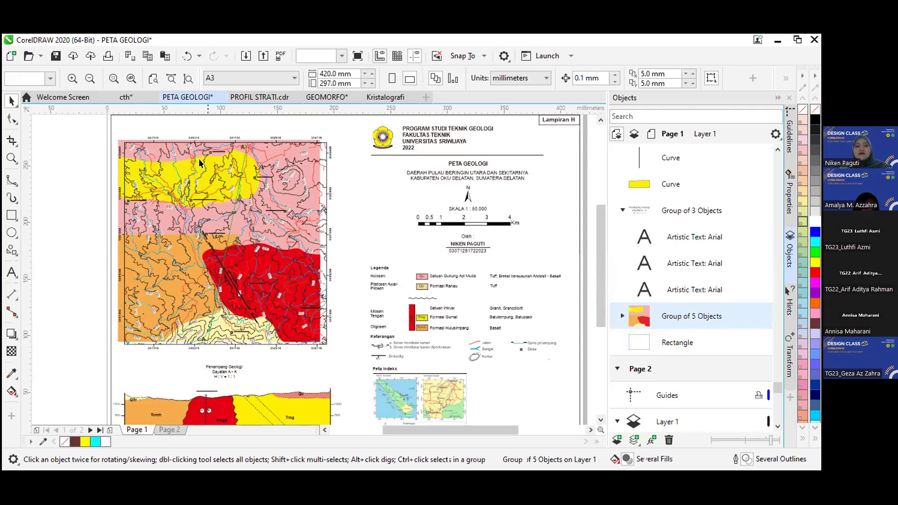
click(251, 95)
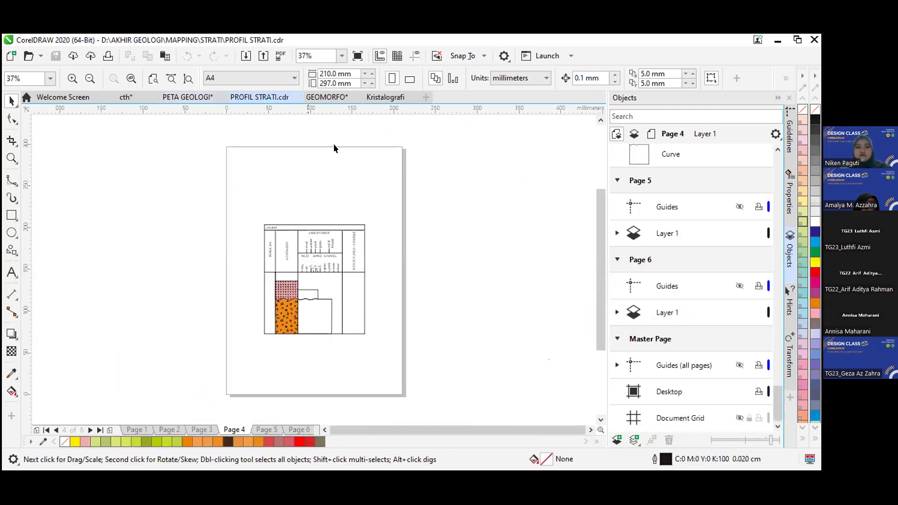
click(386, 97)
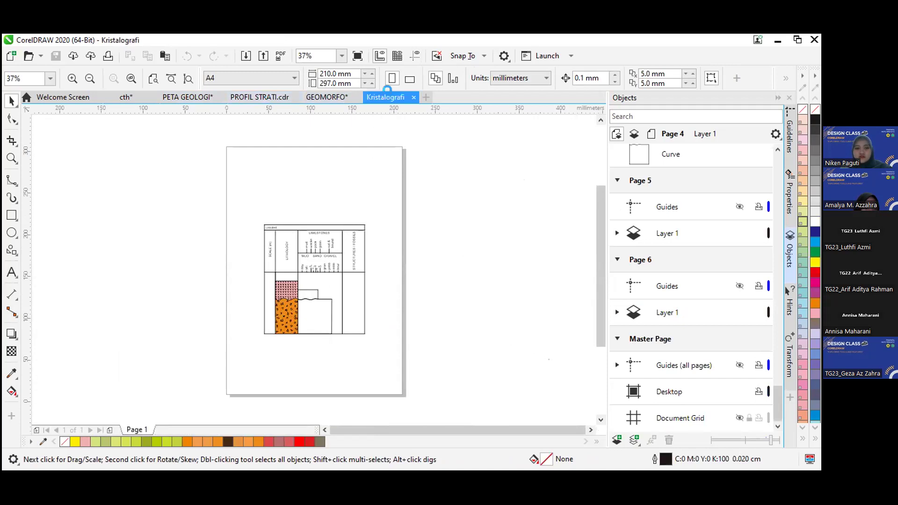
click(261, 99)
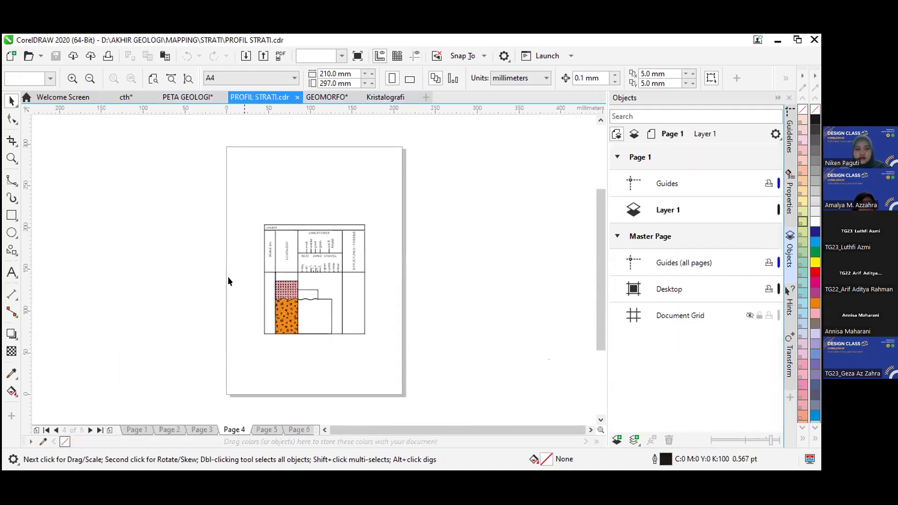
- Browse the pages of the stratigraphic profile document and examine the lithology column on page 4 up close
key(Page_Down)
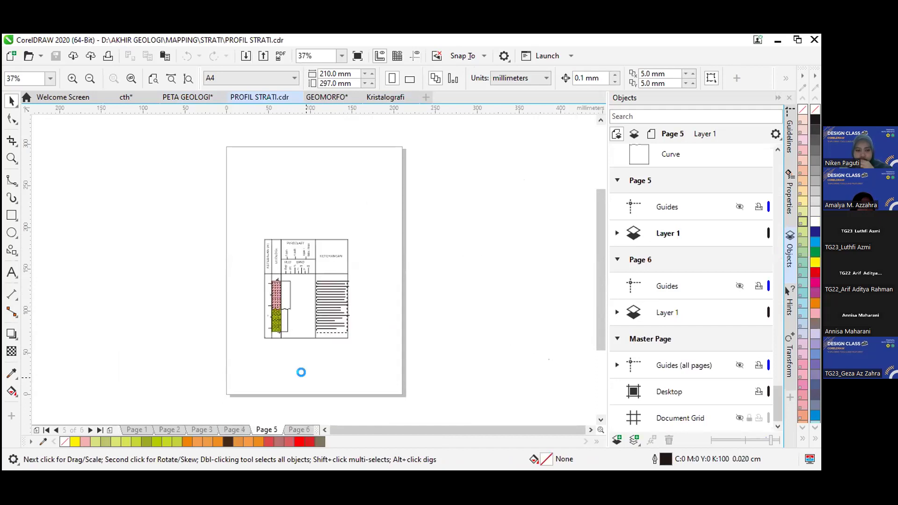
key(Page_Down)
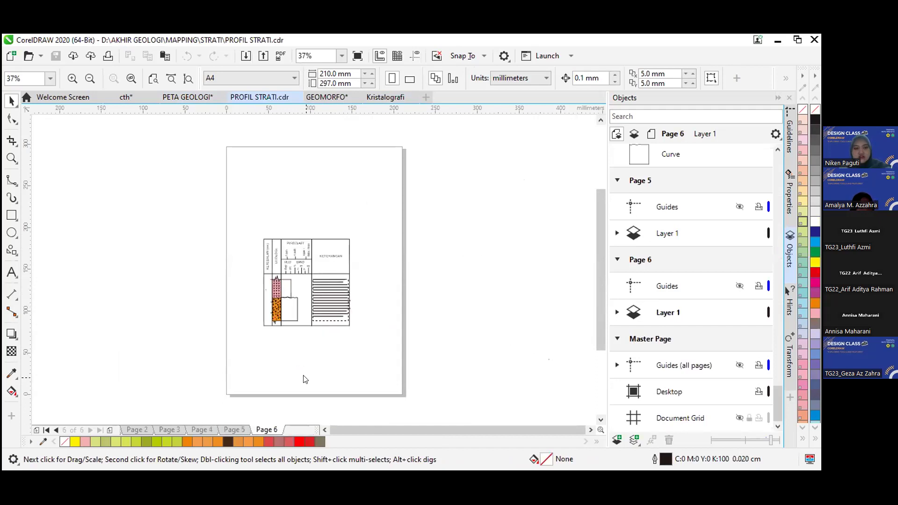
key(Page_Up)
key(Page_Up)
key(Page_Up)
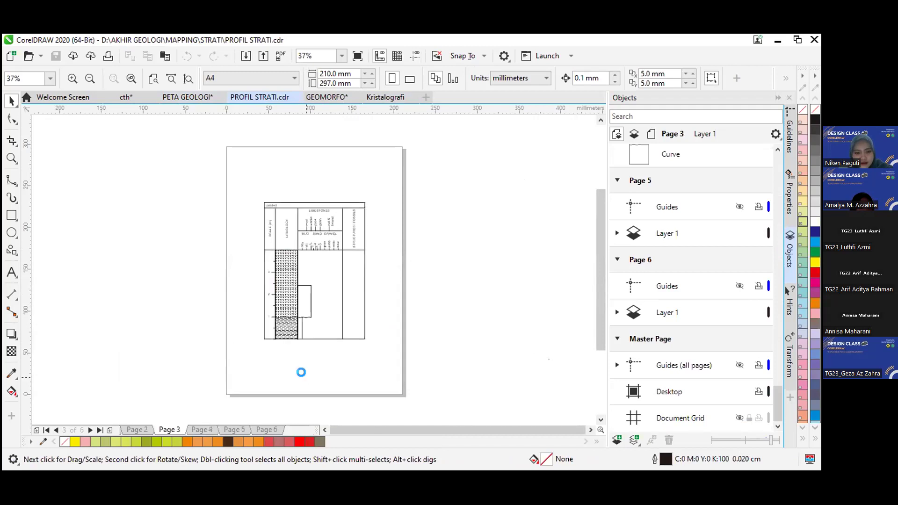
key(Page_Down)
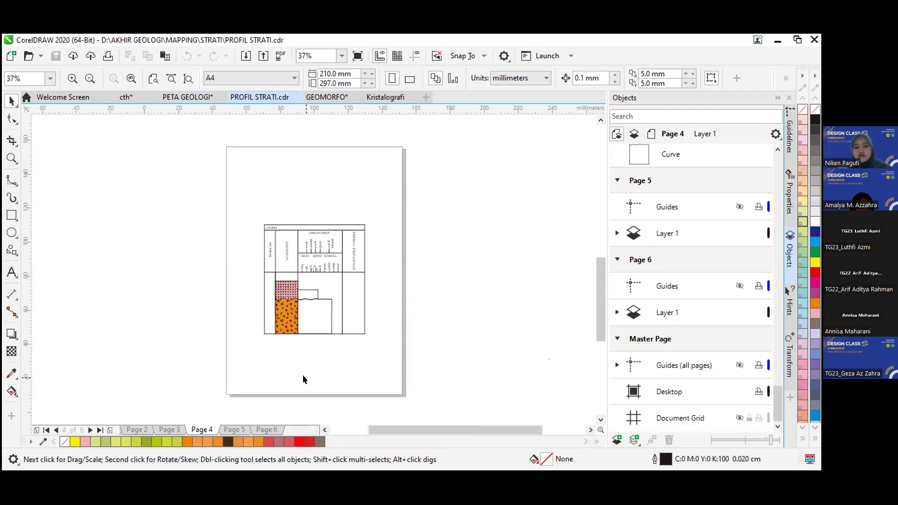
scroll(302, 375, up, 2)
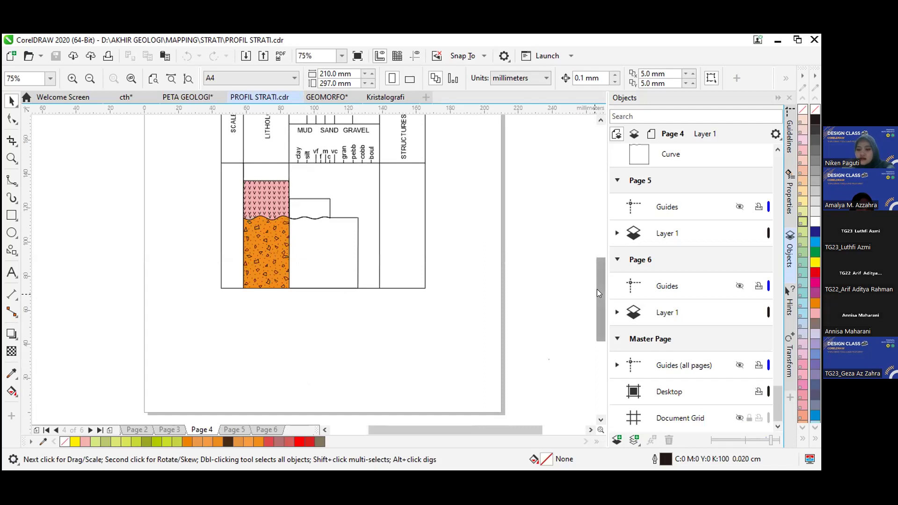
drag(597, 287, 597, 273)
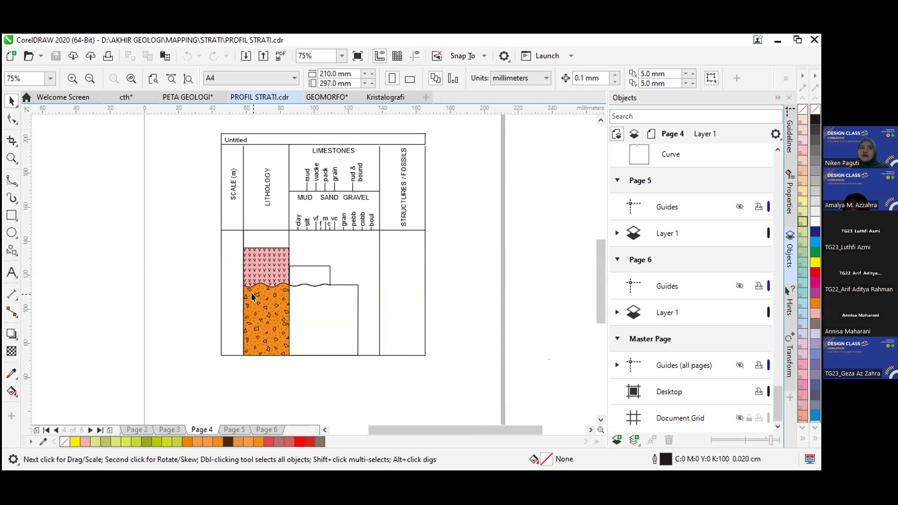
- Move the V-pattern group out of the pink lithology layer to the empty area beside the column and deselect it
click(267, 270)
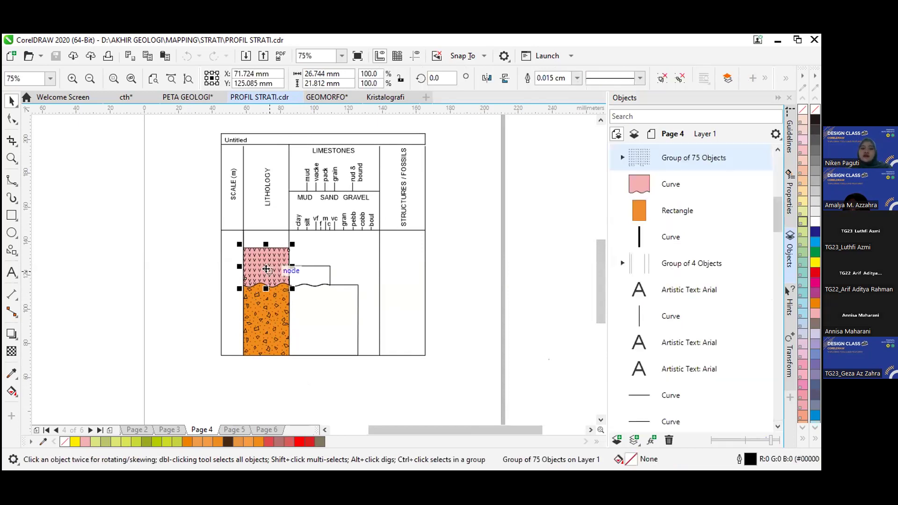
drag(267, 270, 188, 271)
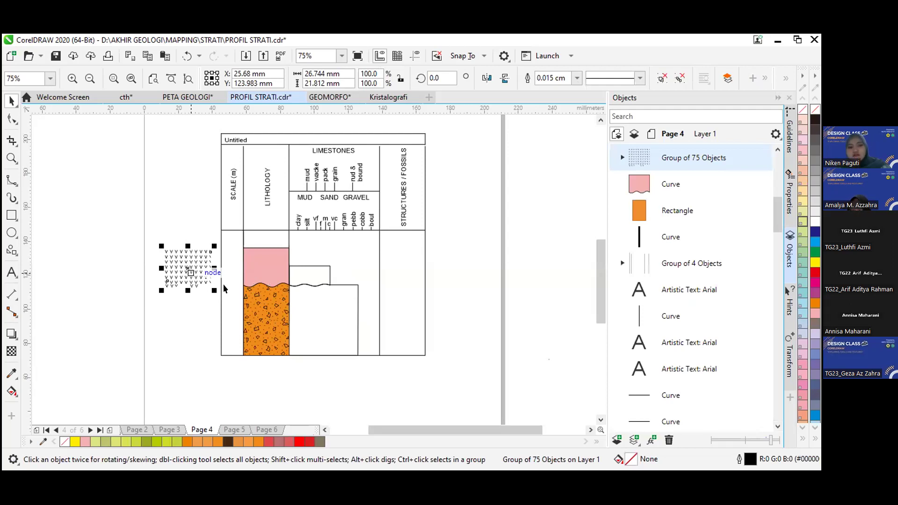
click(234, 270)
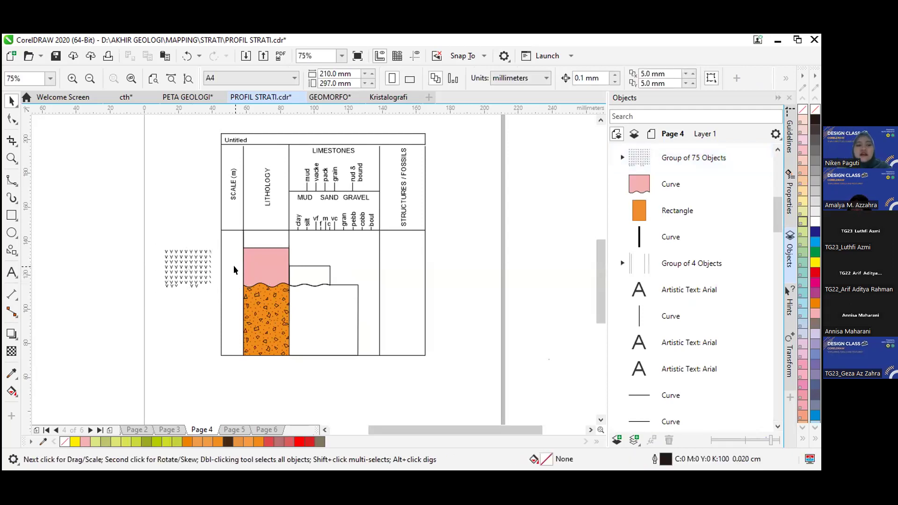
- Activate the 2-Point Line tool and turn on Parallel Drawing for it
click(15, 187)
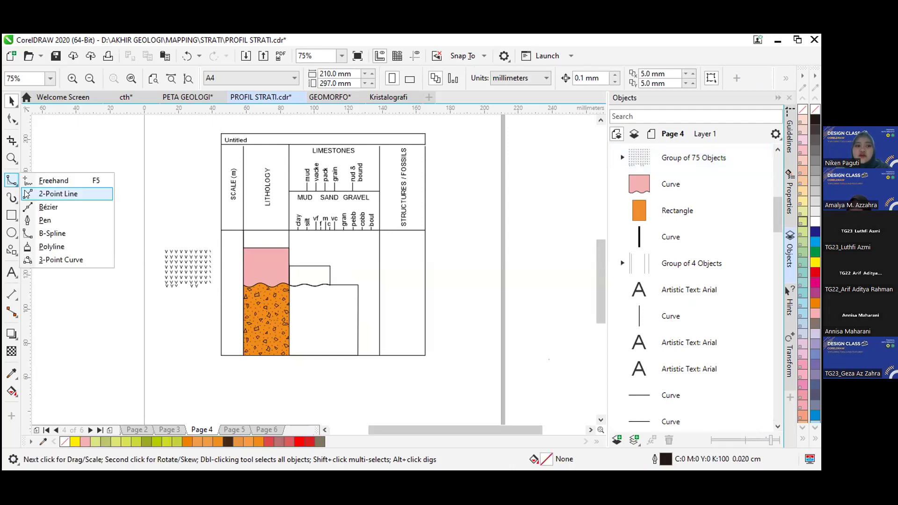
click(26, 194)
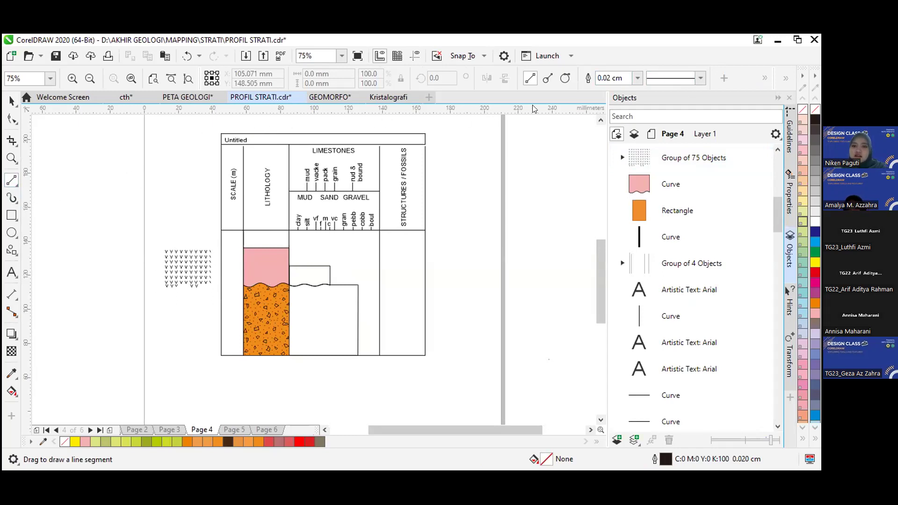
click(765, 80)
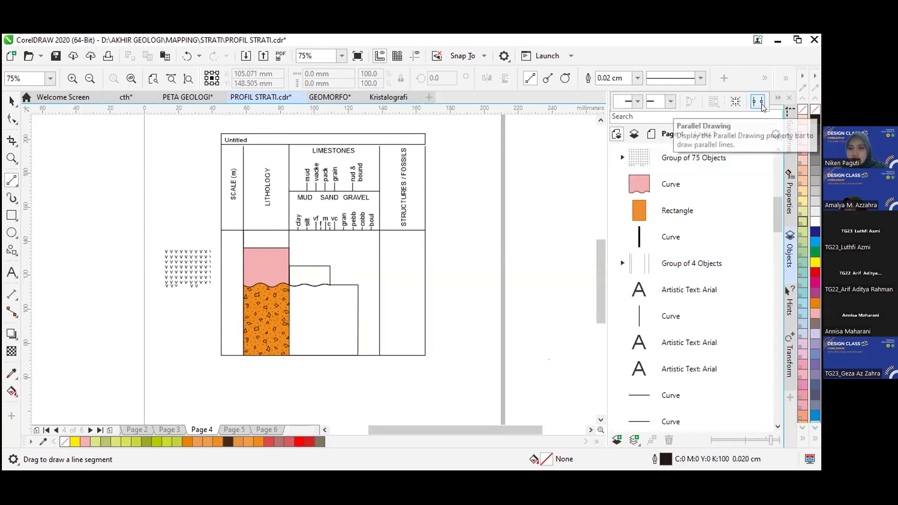
click(763, 107)
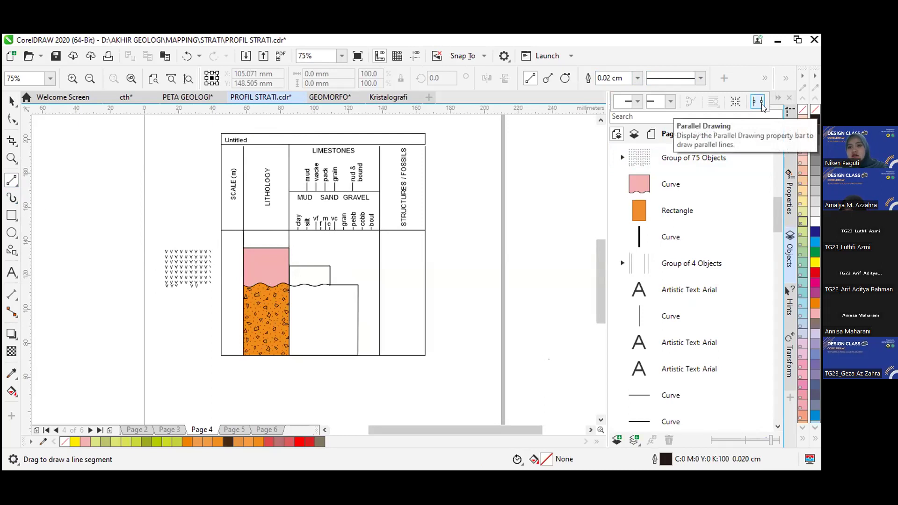
click(789, 80)
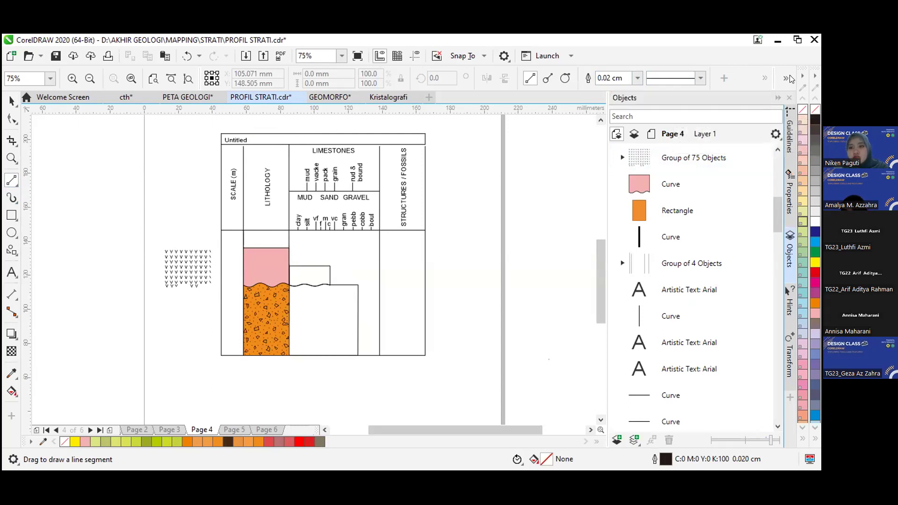
click(790, 79)
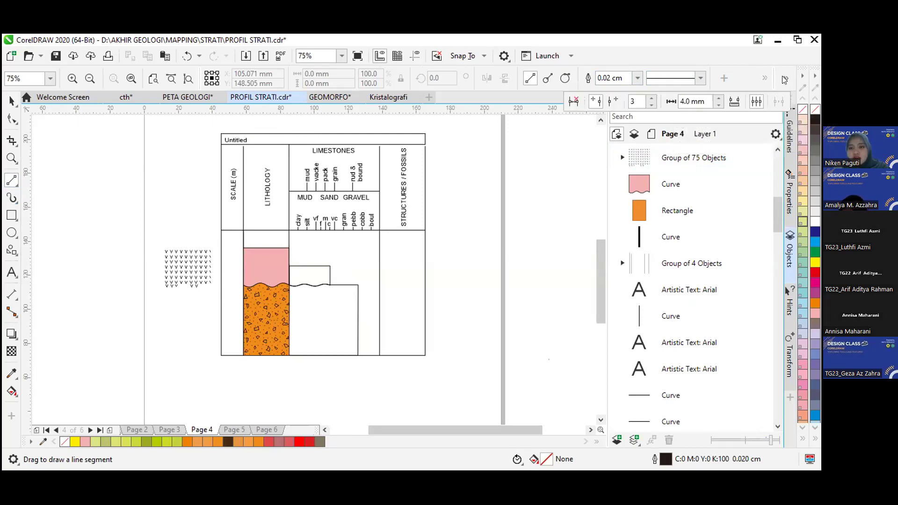
click(574, 103)
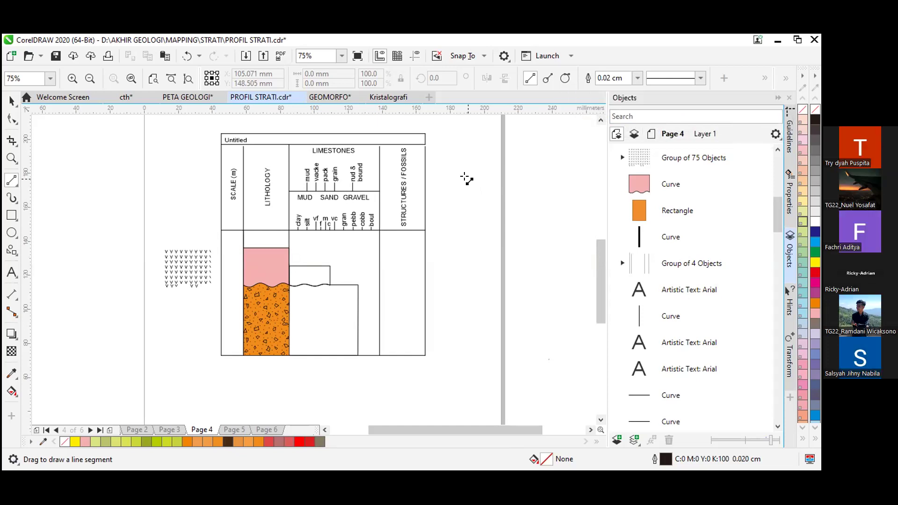
- Draw four parallel horizontal lines 4 mm apart across the pink lithology layer and narrow them to about 24 mm wide
mouse_move(444, 185)
mouse_down()
mouse_move(539, 189)
mouse_move(483, 231)
mouse_move(273, 269)
mouse_move(331, 262)
mouse_move(281, 261)
mouse_move(290, 262)
mouse_up()
scroll(290, 263, up, 2)
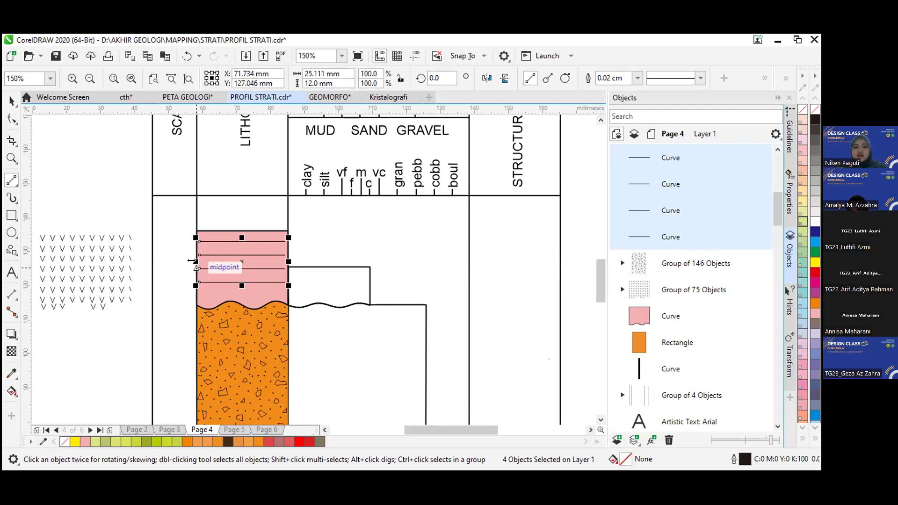
drag(192, 261, 194, 261)
key(Left)
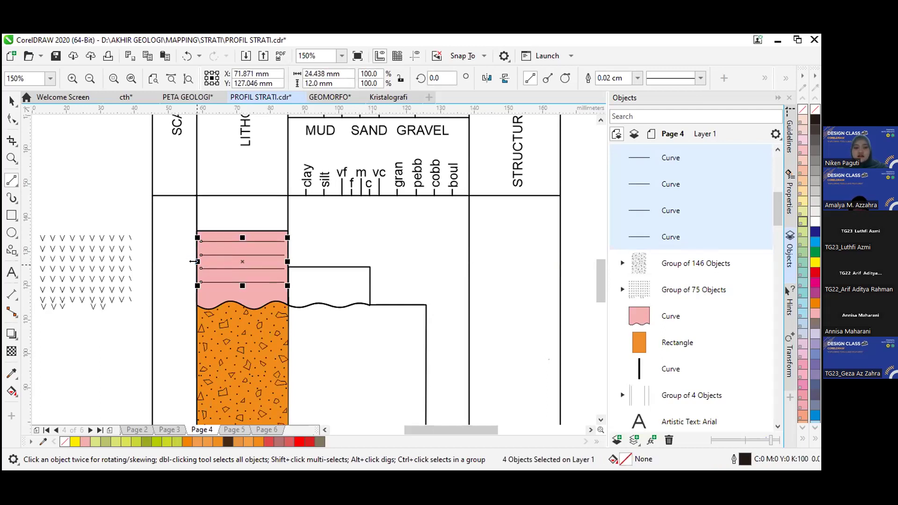
click(10, 100)
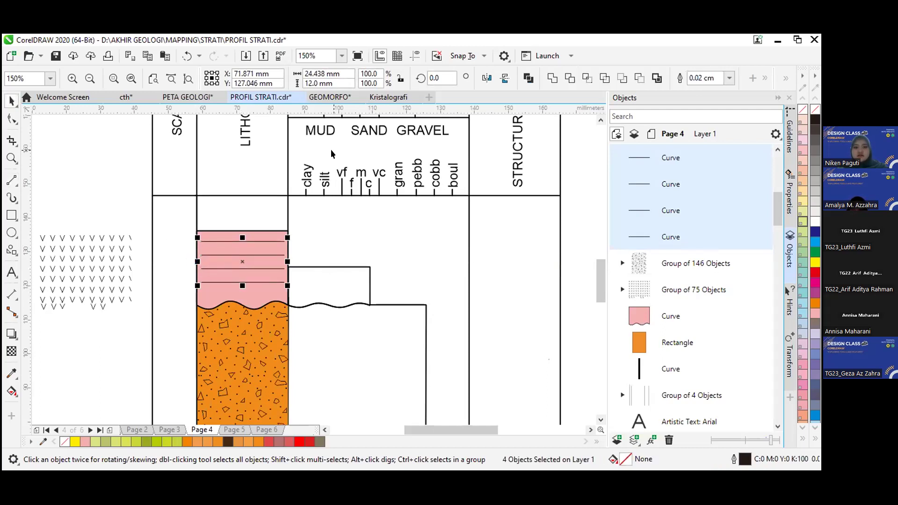
- Apply a dotted outline style to the four lines in the pink lithology layer and deselect them
click(790, 189)
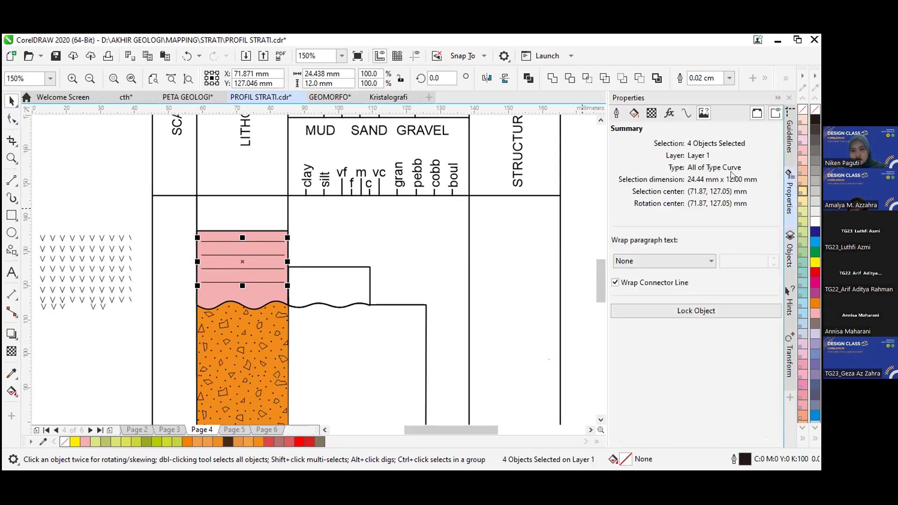
click(616, 112)
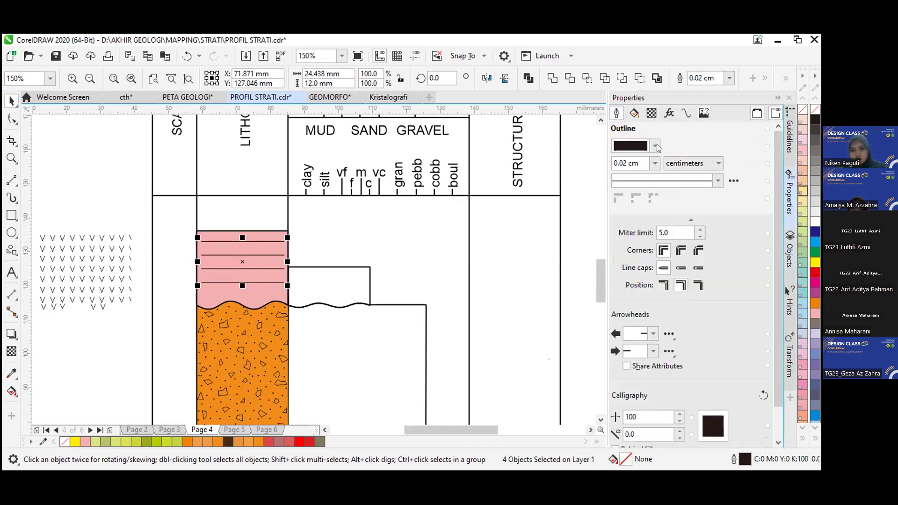
click(714, 182)
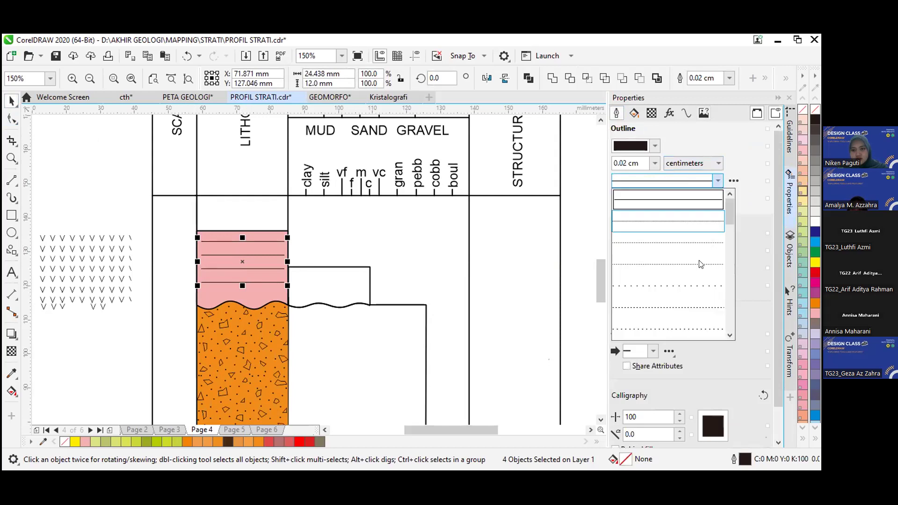
click(688, 286)
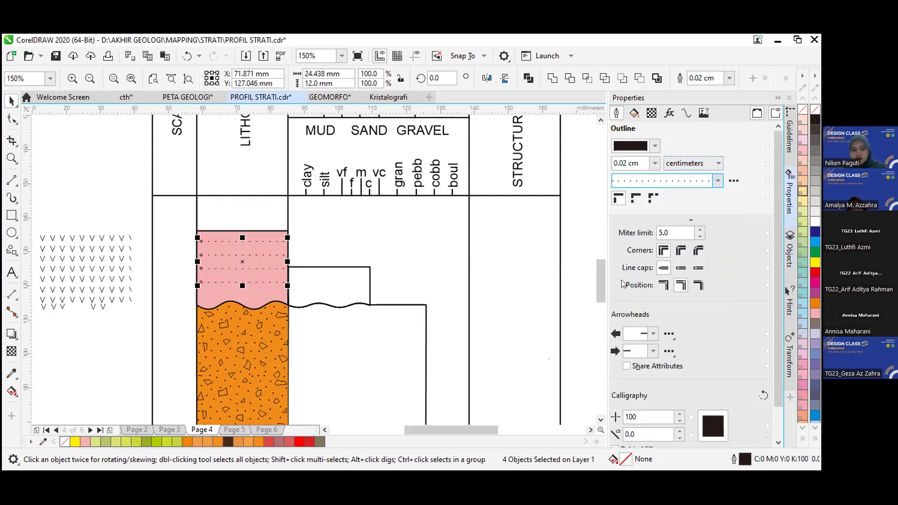
click(563, 261)
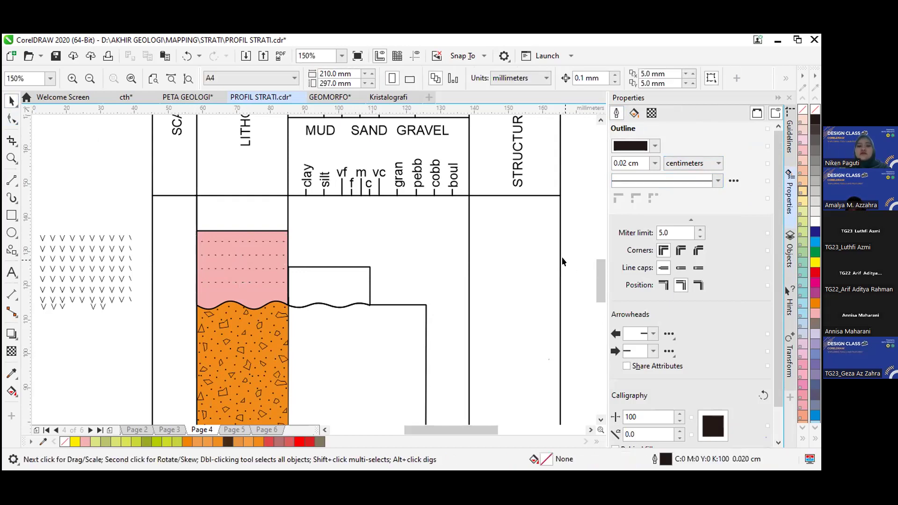
- Reselect the four lines in the pink layer, give them a dashed outline style, and narrow them to about 23 mm
click(245, 255)
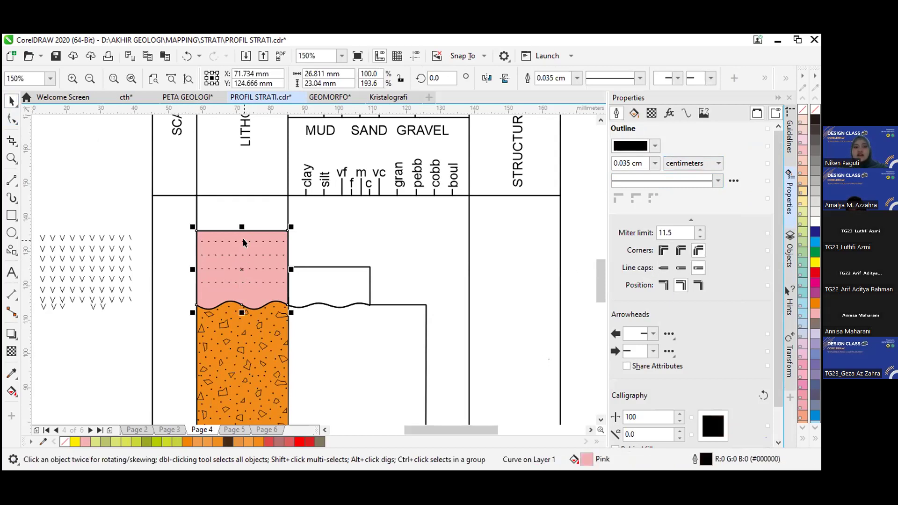
click(242, 241)
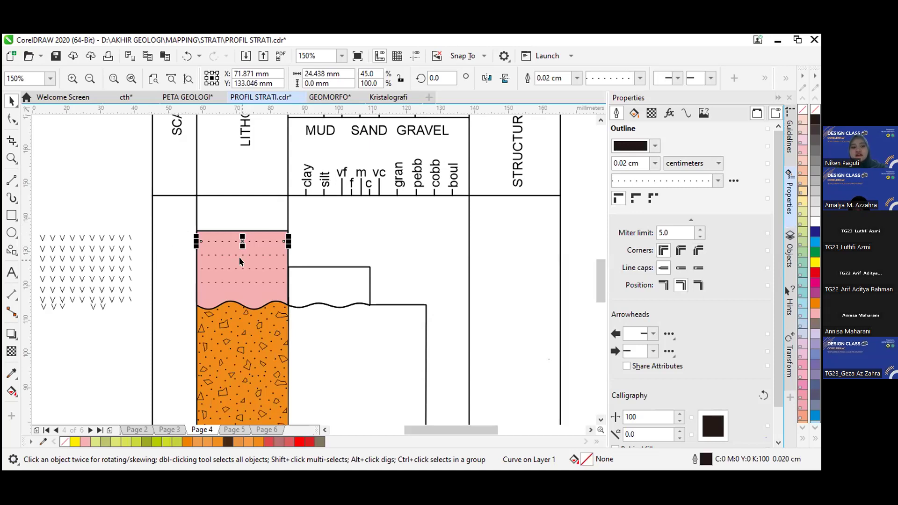
drag(143, 232, 292, 288)
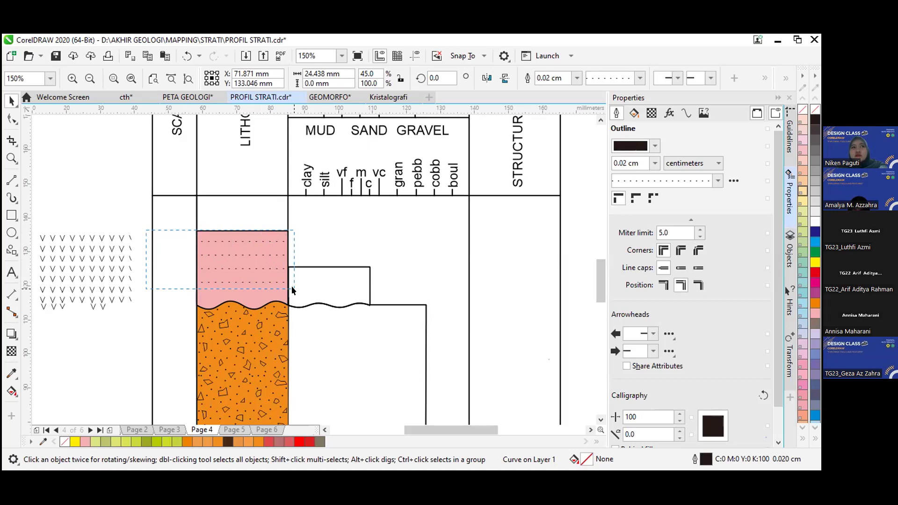
drag(292, 290, 292, 288)
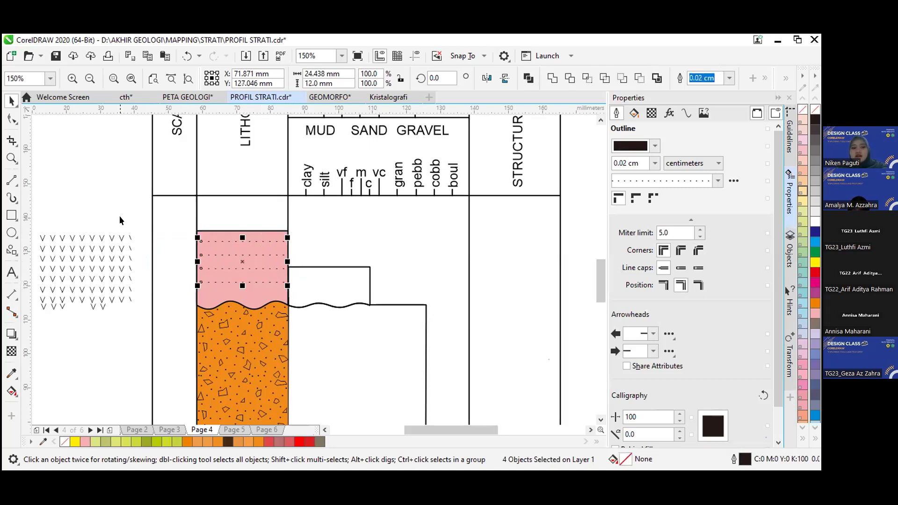
click(718, 180)
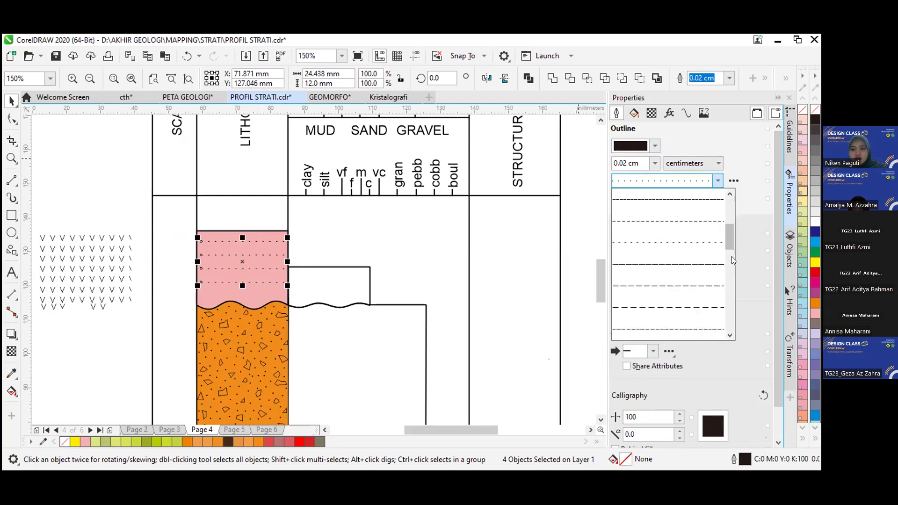
click(690, 308)
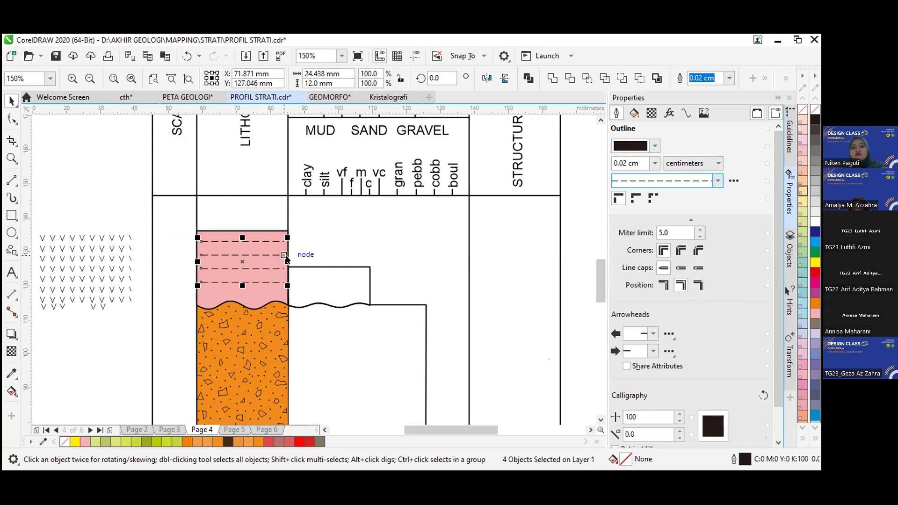
mouse_move(284, 255)
mouse_down()
mouse_move(371, 255)
mouse_move(278, 255)
mouse_up()
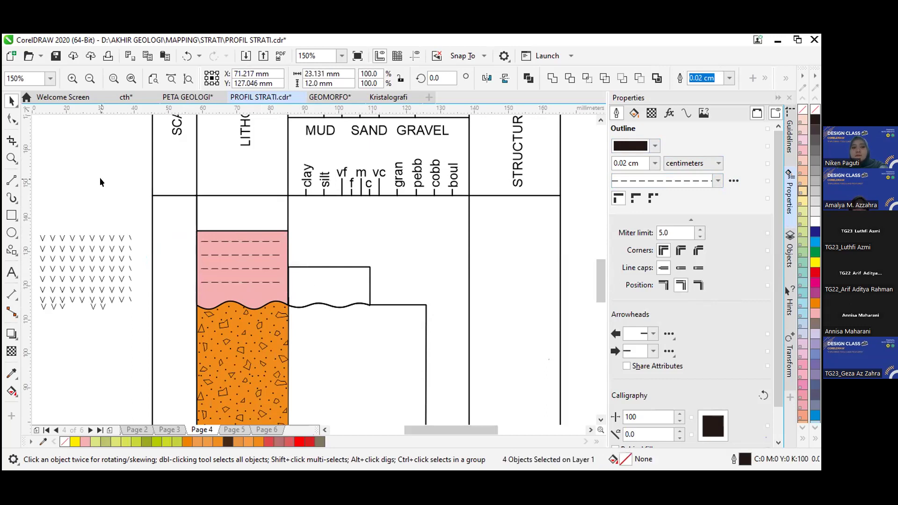
- Draw four parallel horizontal lines about 32 mm long at 6.5 mm spacing and move them beside the pink lithology layer
click(17, 179)
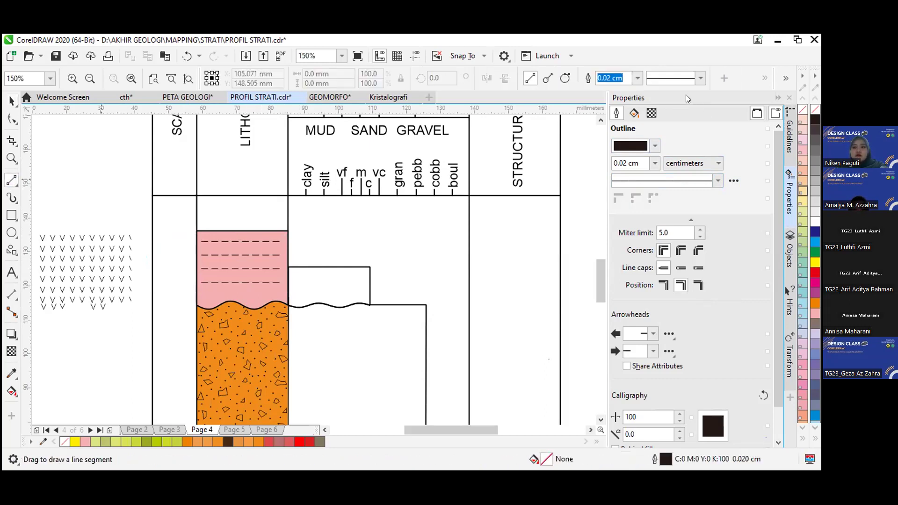
click(786, 78)
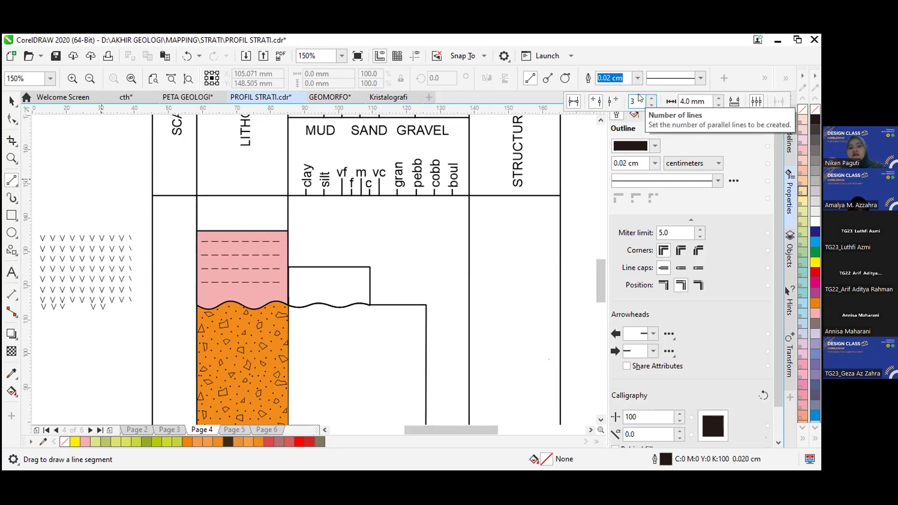
click(716, 100)
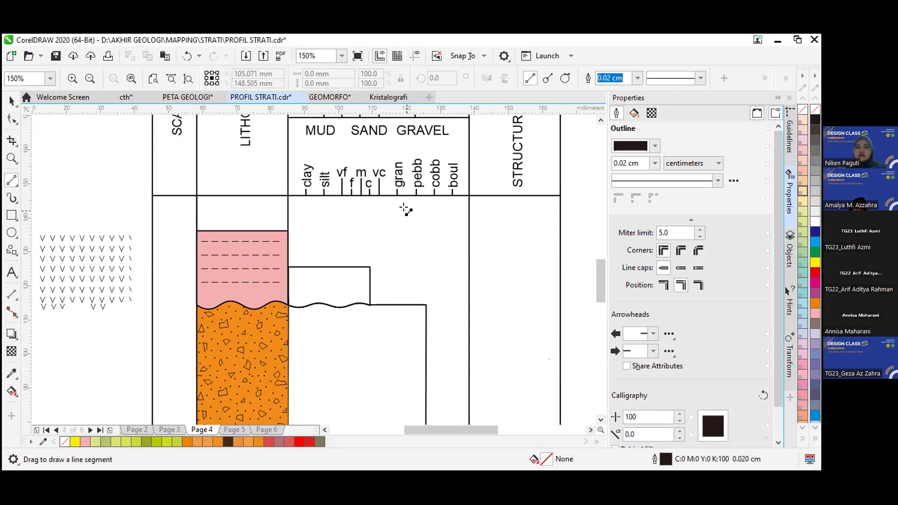
drag(406, 210, 515, 210)
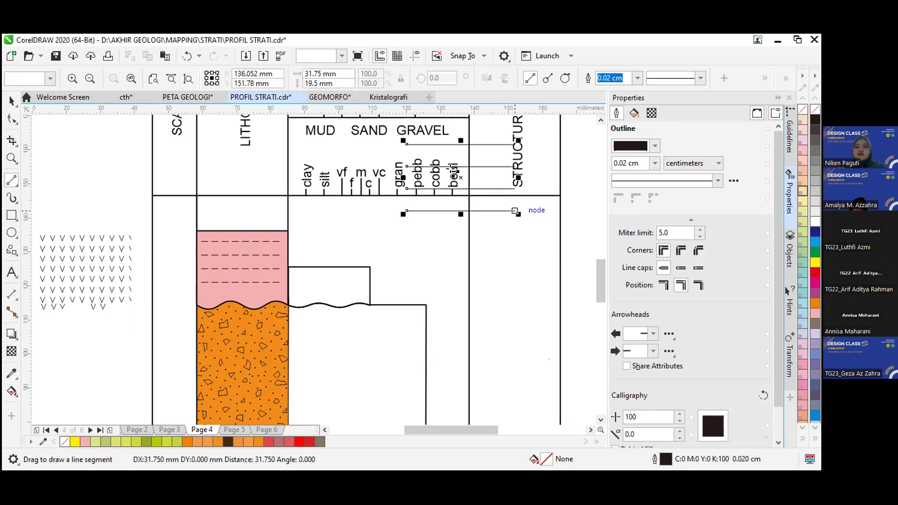
key(space)
drag(449, 187, 356, 261)
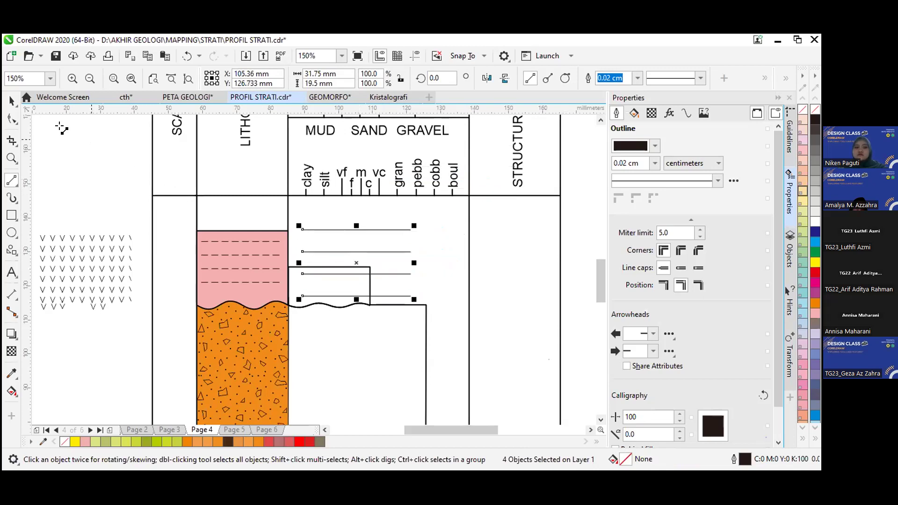
click(11, 102)
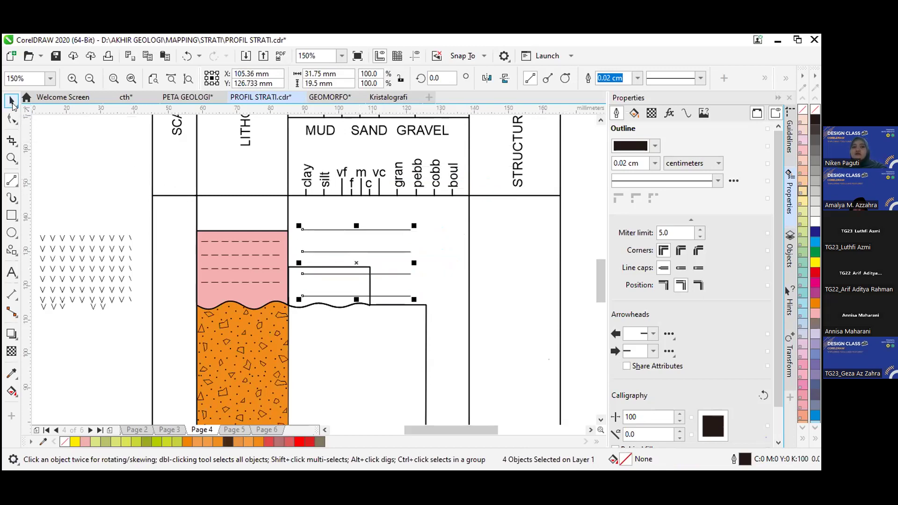
click(331, 231)
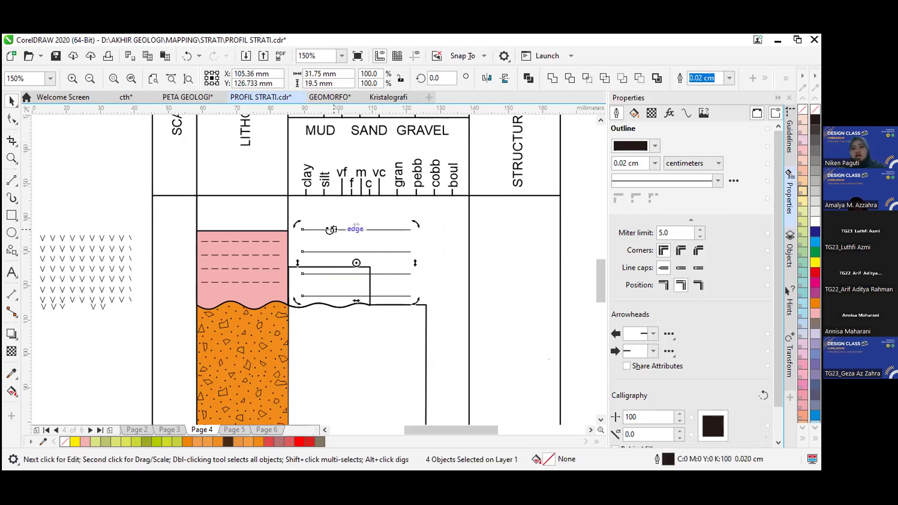
click(331, 231)
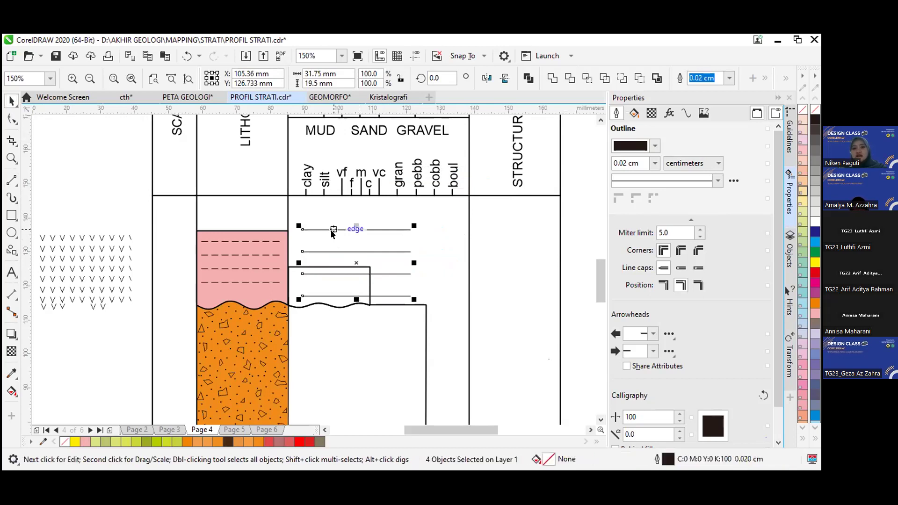
- Turn off Parallel Drawing and draw two single horizontal lines, about 30 mm and 27 mm long, across the structures column's edge
click(788, 80)
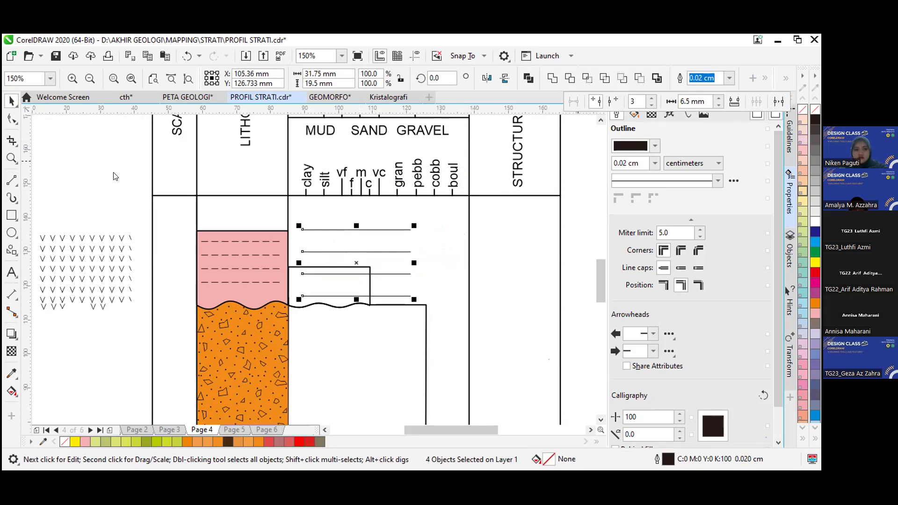
click(10, 180)
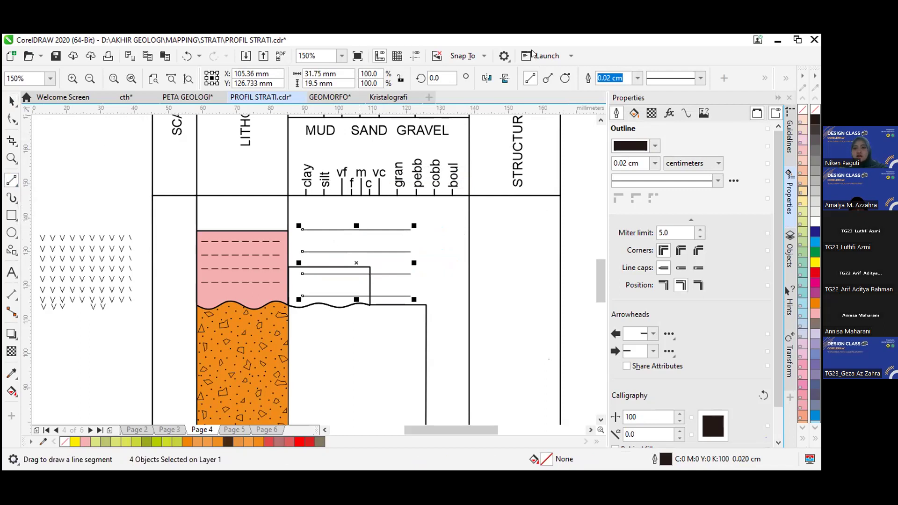
click(783, 81)
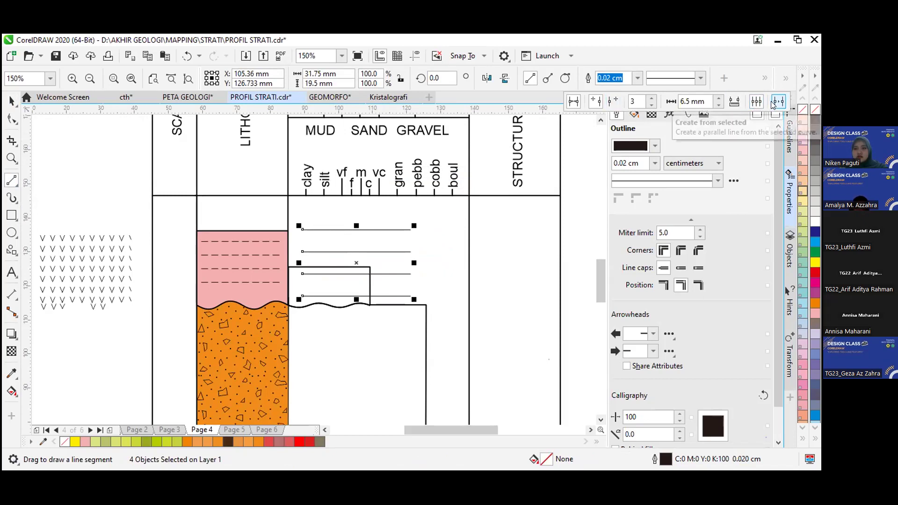
click(573, 108)
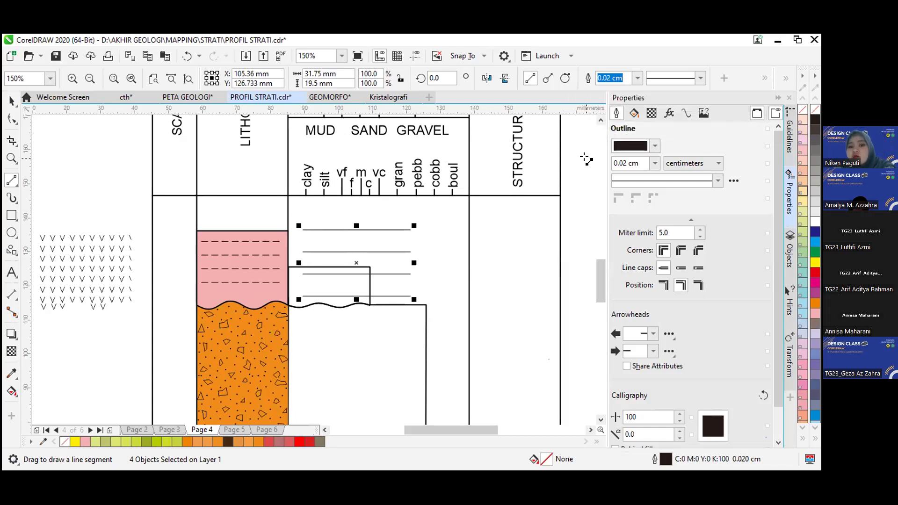
drag(442, 243, 550, 242)
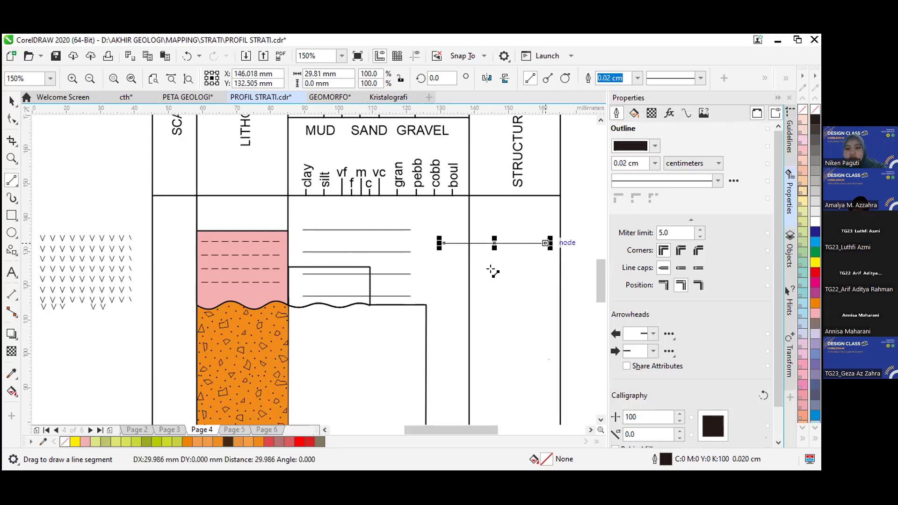
drag(448, 273, 542, 274)
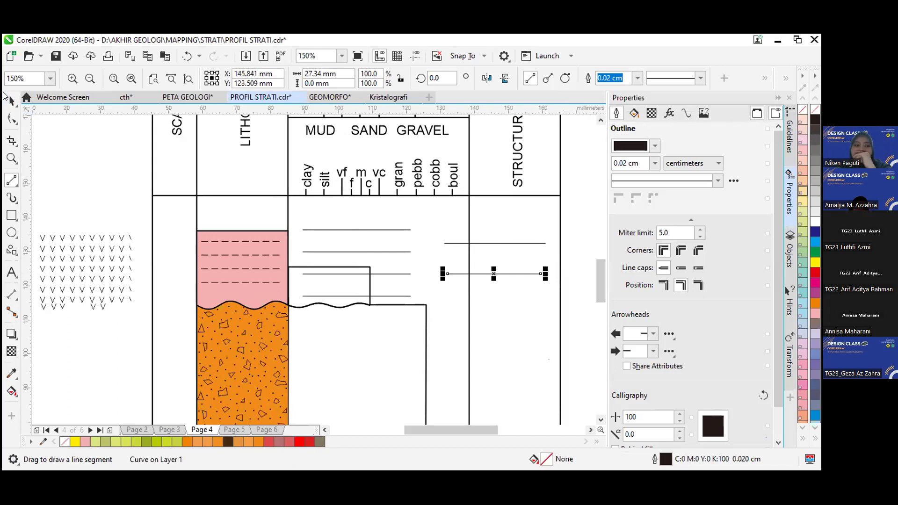
click(10, 99)
click(69, 145)
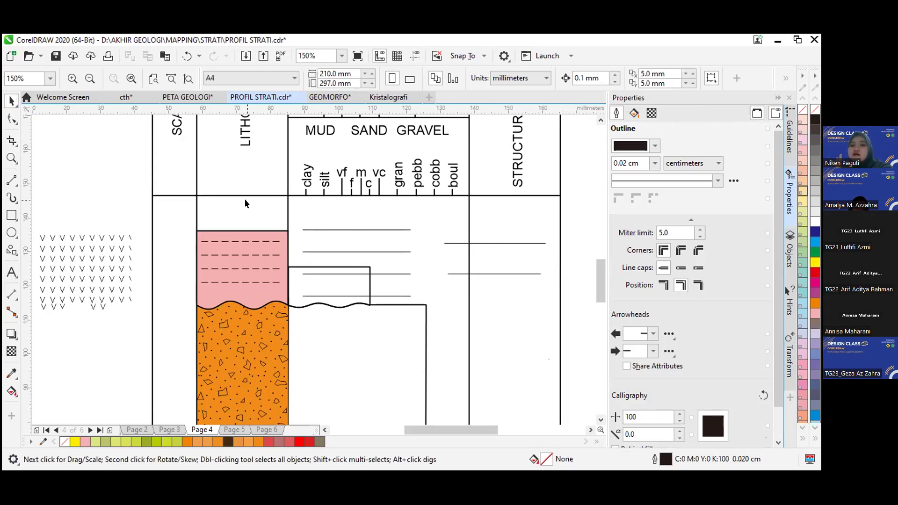
- Select the four dashed lines in the pink layer one by one, try moving them, and undo the move
click(270, 240)
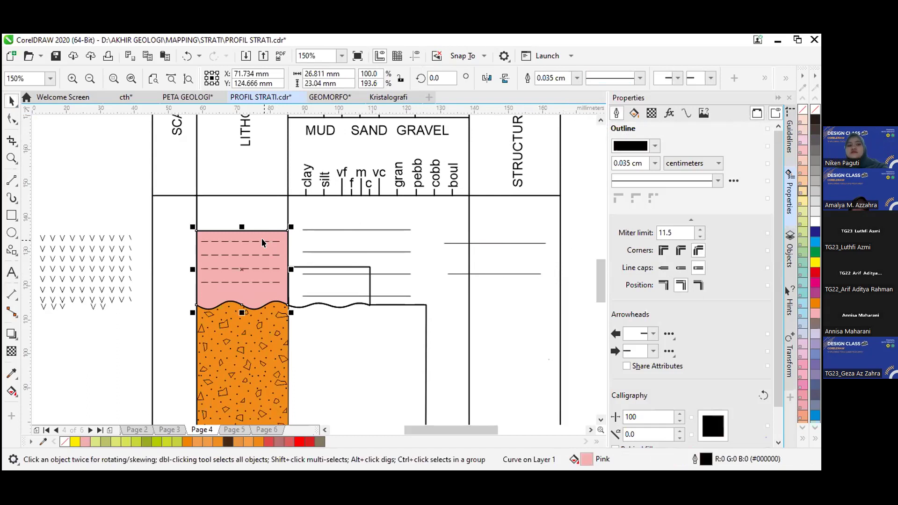
click(262, 240)
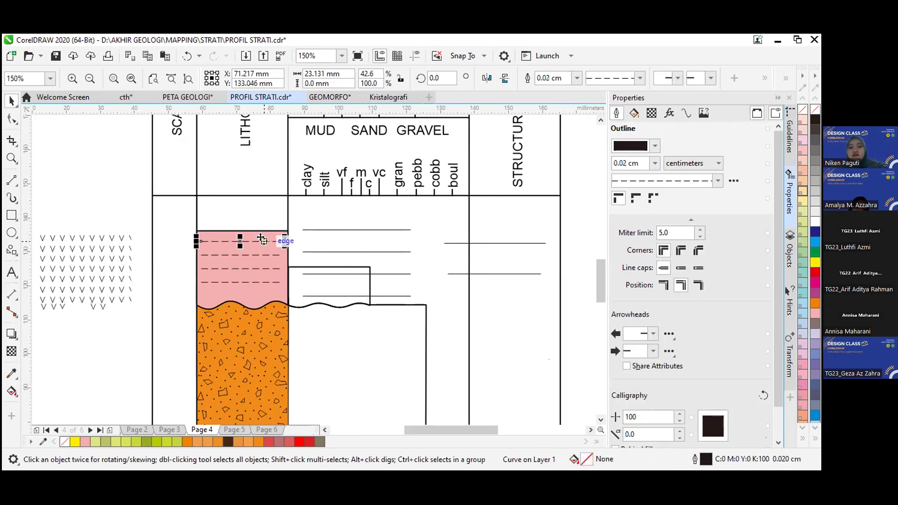
shift+click(263, 253)
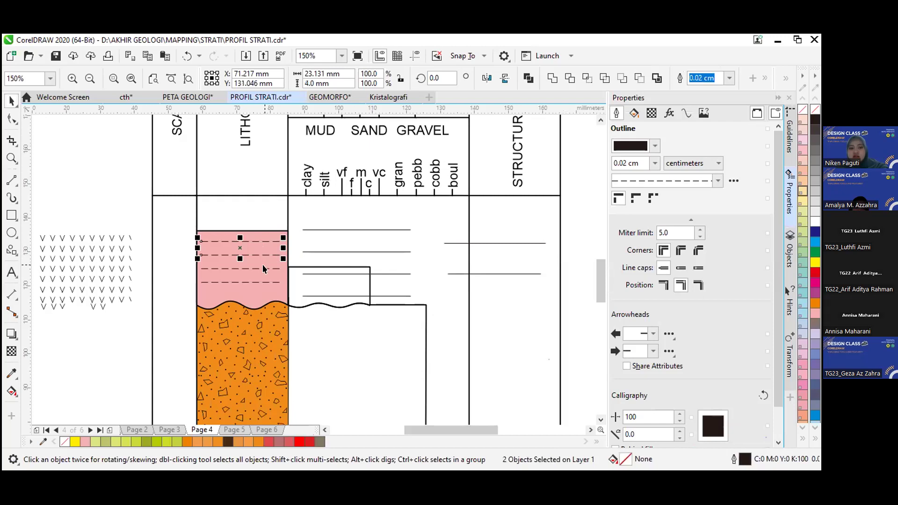
shift+click(262, 269)
shift+click(263, 279)
drag(265, 281, 240, 283)
key(ctrl+z)
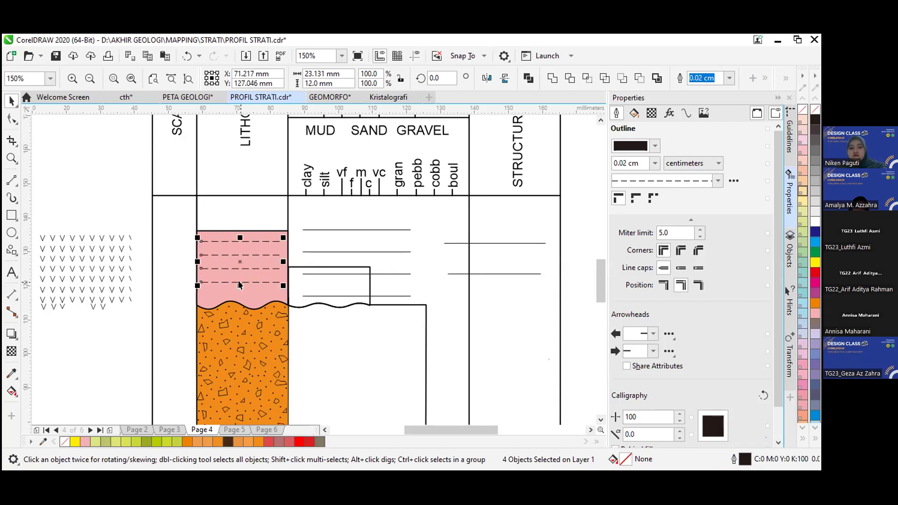
- Select the MUD, SAND and GRAVEL labels together by adding each one individually to the selection
click(342, 174)
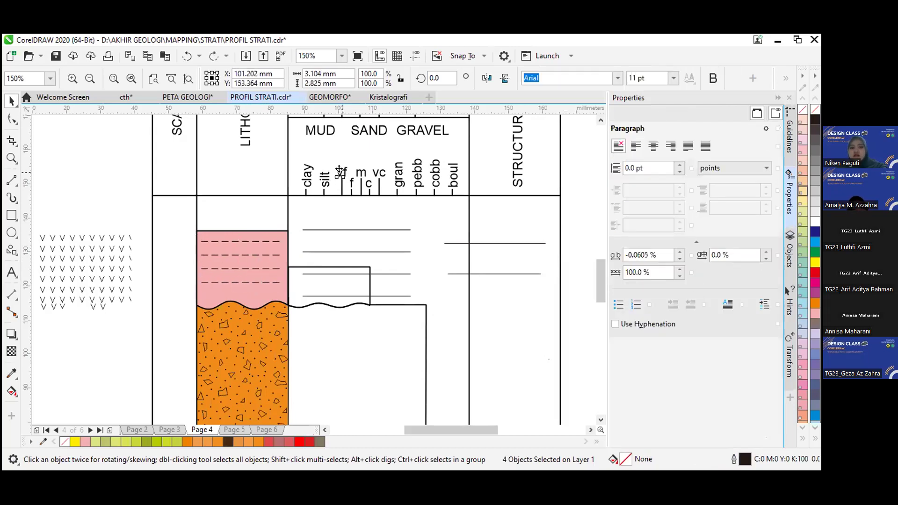
click(304, 131)
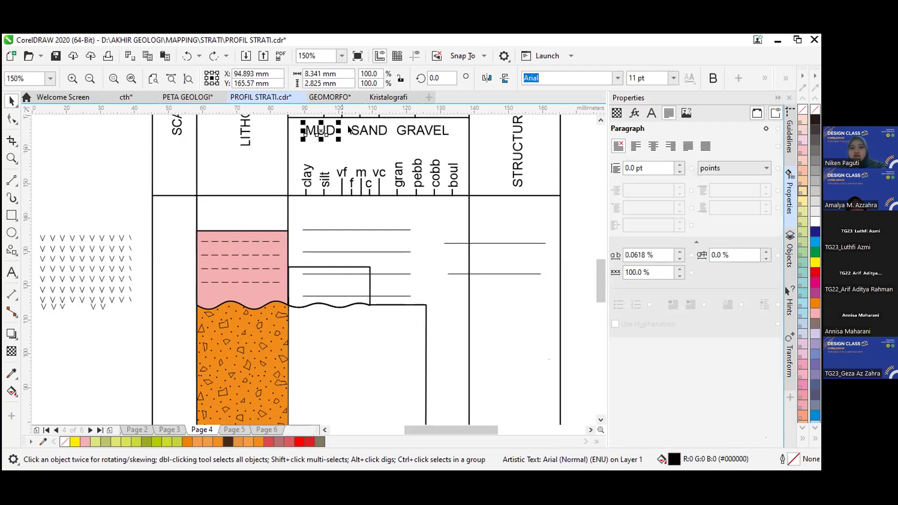
shift+click(364, 131)
shift+click(420, 131)
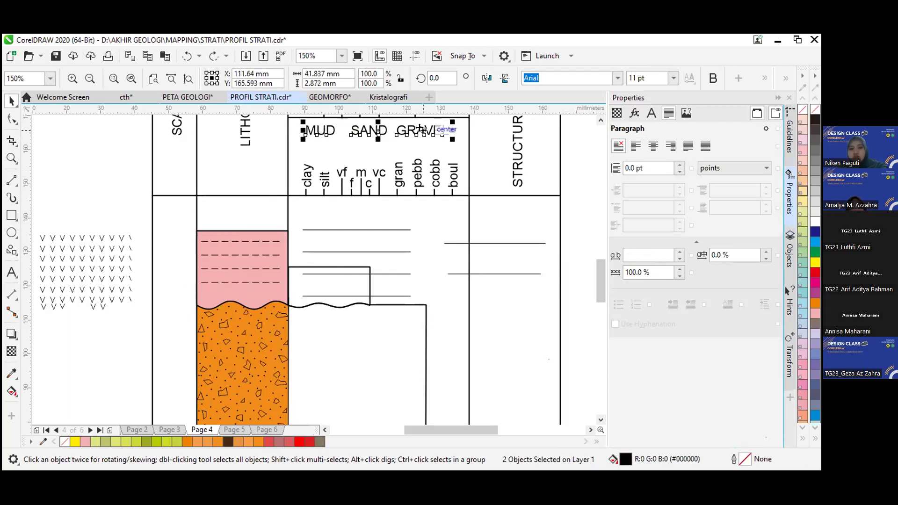
click(296, 141)
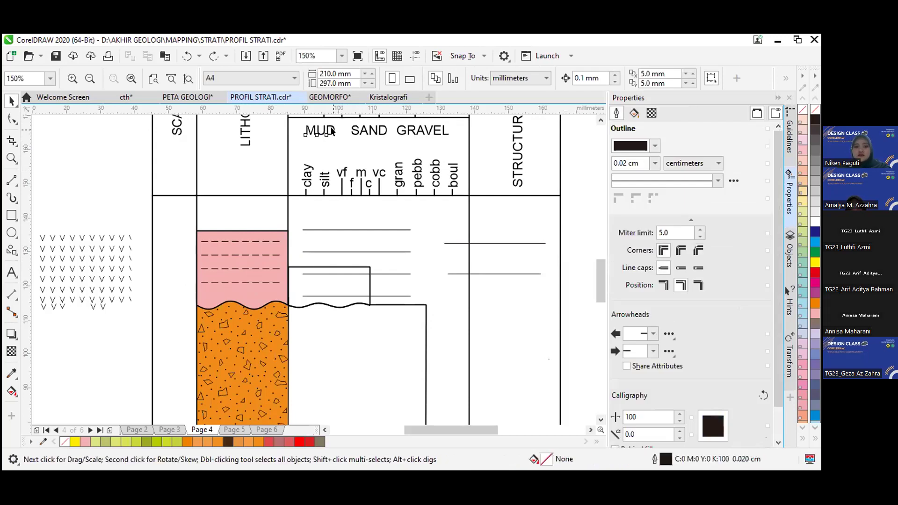
click(331, 132)
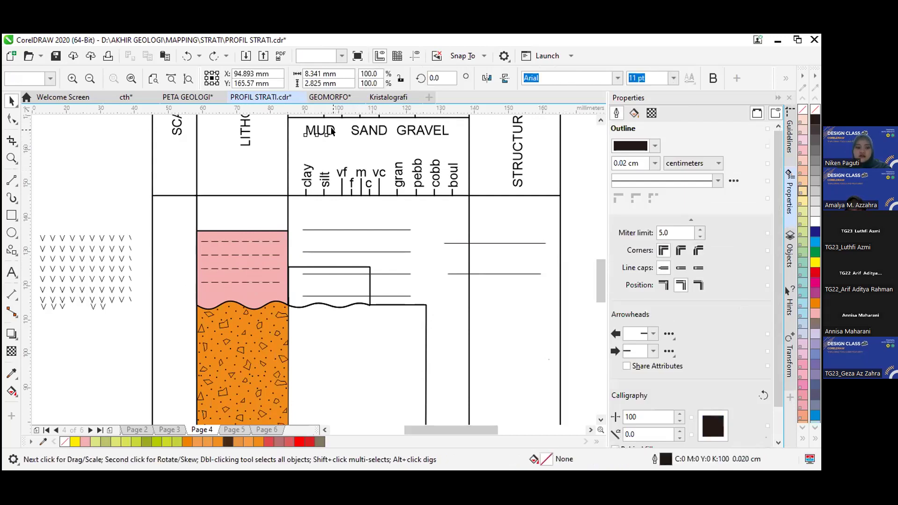
shift+click(386, 130)
shift+click(426, 136)
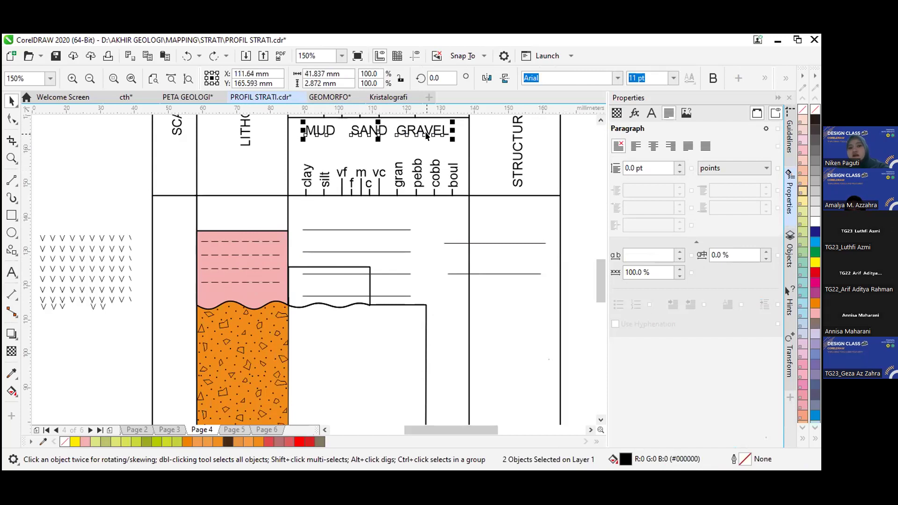
shift+click(426, 135)
mouse_move(426, 136)
mouse_down()
mouse_move(428, 153)
mouse_move(431, 136)
mouse_move(399, 161)
mouse_move(417, 140)
mouse_up()
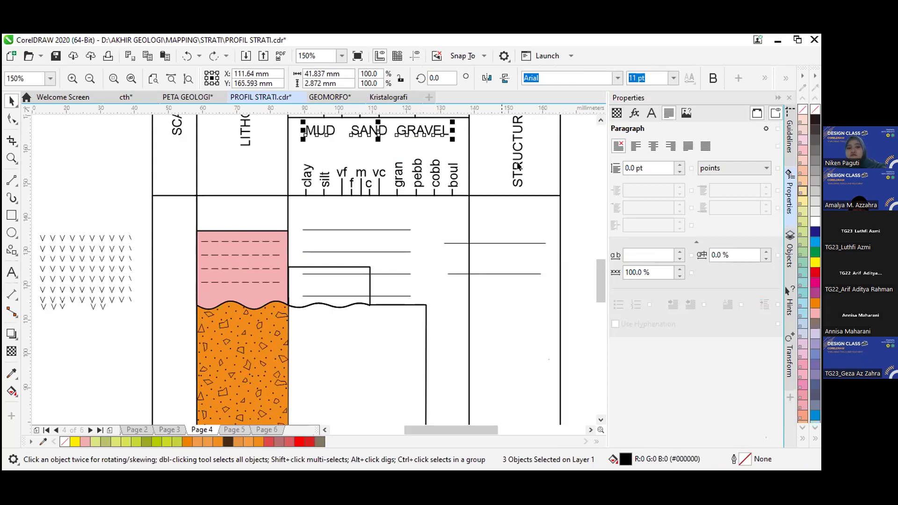
- Box-select the MUD, SAND and GRAVEL labels, then the wider header block, excluding the STRUCTURES / FOSSILS label, and clear the selection
click(579, 161)
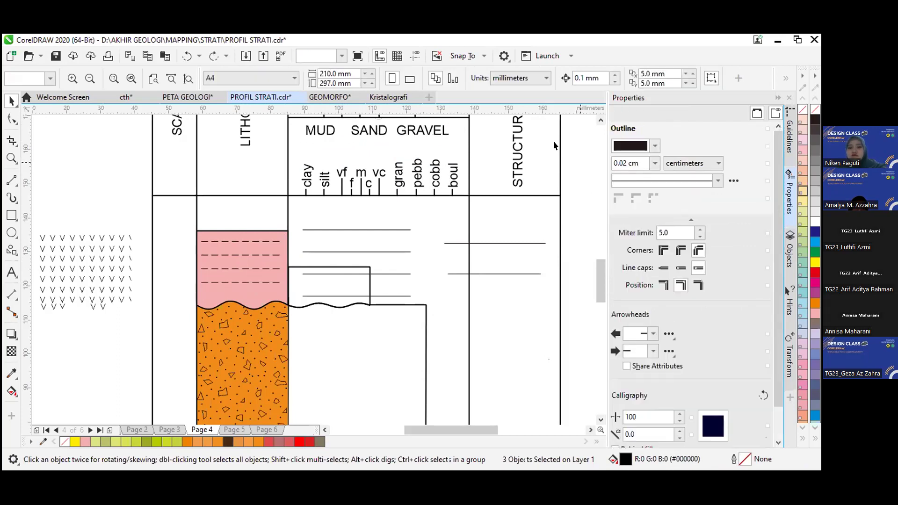
drag(564, 145, 291, 122)
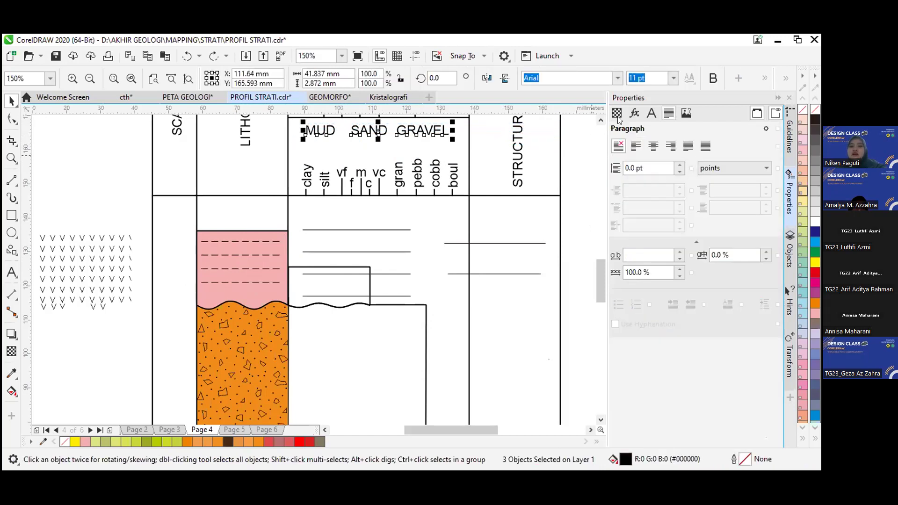
scroll(575, 147, up, 3)
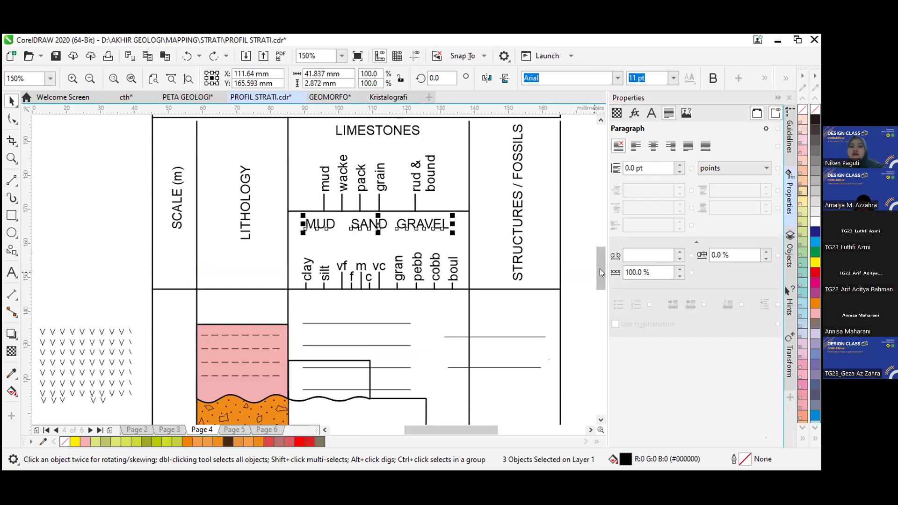
mouse_move(573, 290)
mouse_down()
mouse_move(546, 294)
mouse_move(315, 141)
mouse_move(292, 109)
mouse_move(287, 151)
mouse_up()
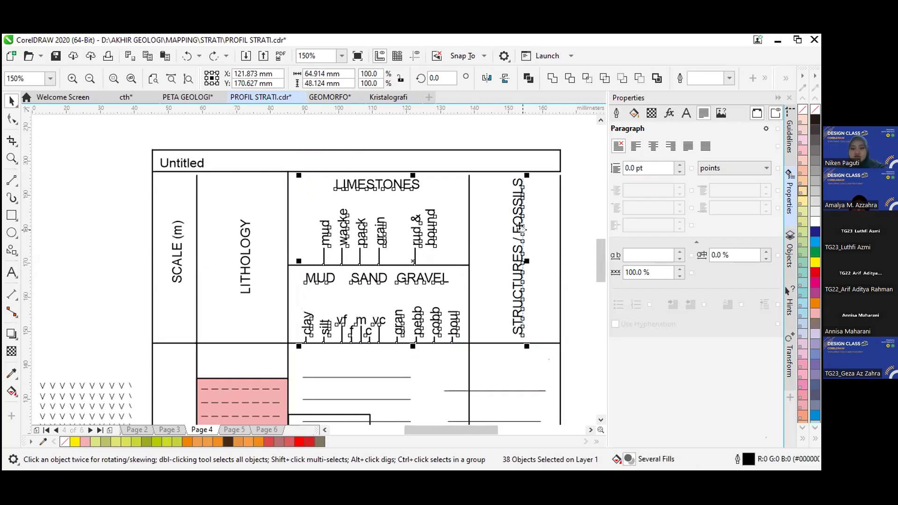
shift+click(520, 227)
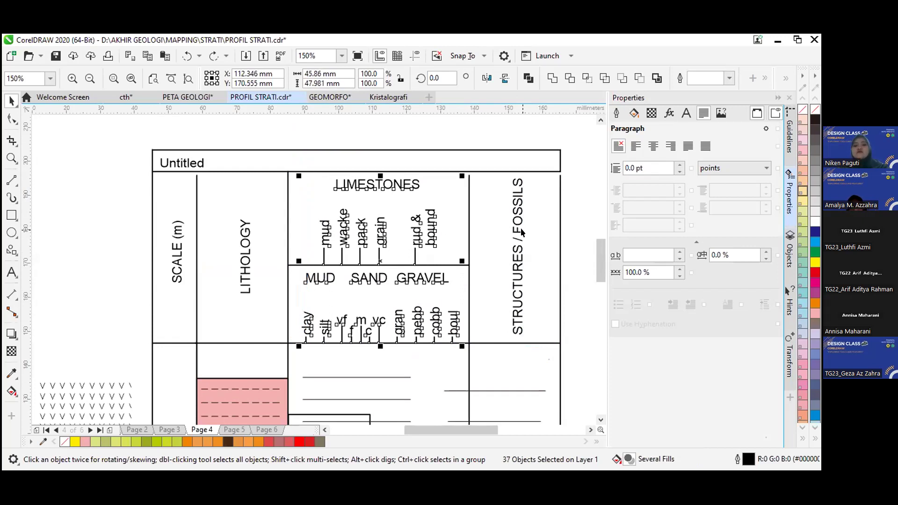
key(Escape)
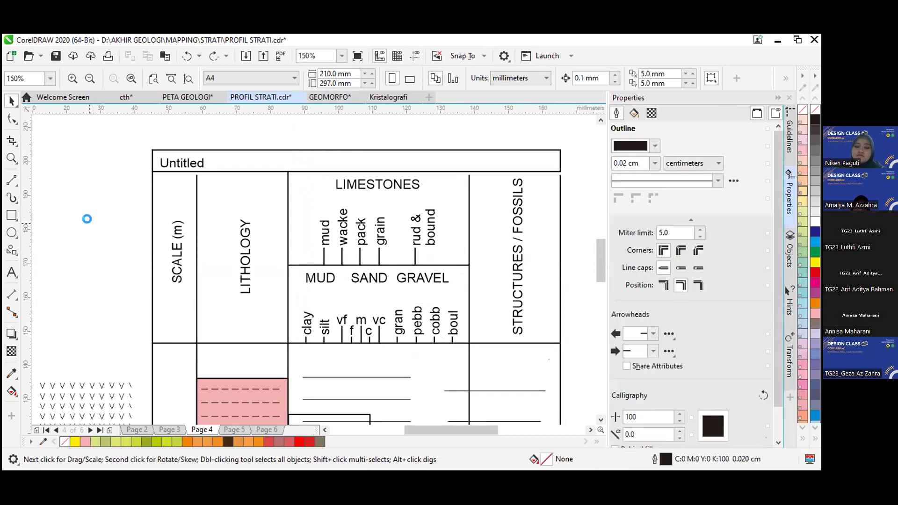
- View the whole stratigraphic column and switch to the cth document
scroll(88, 220, down, 1)
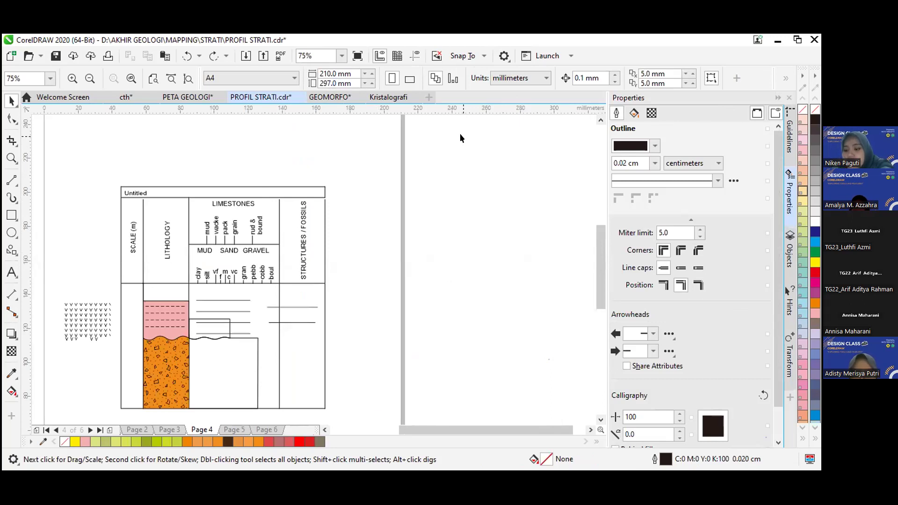
drag(440, 423, 395, 423)
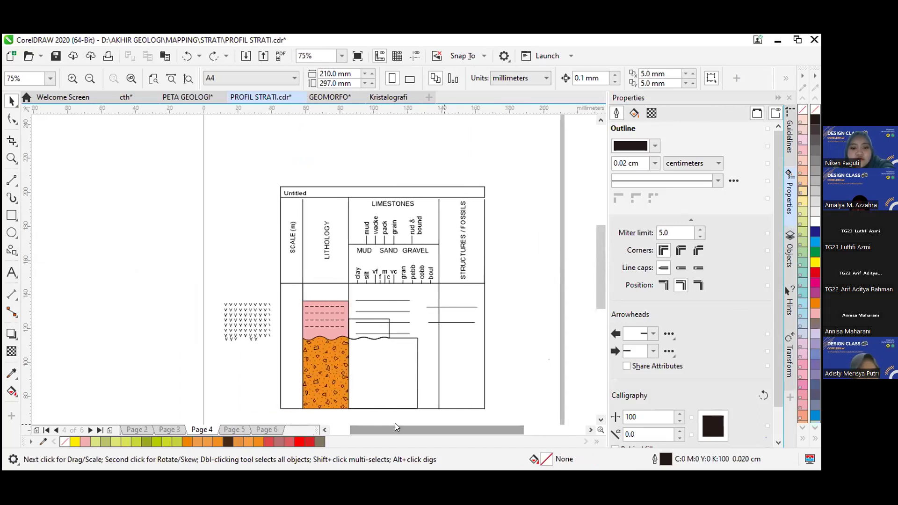
click(136, 99)
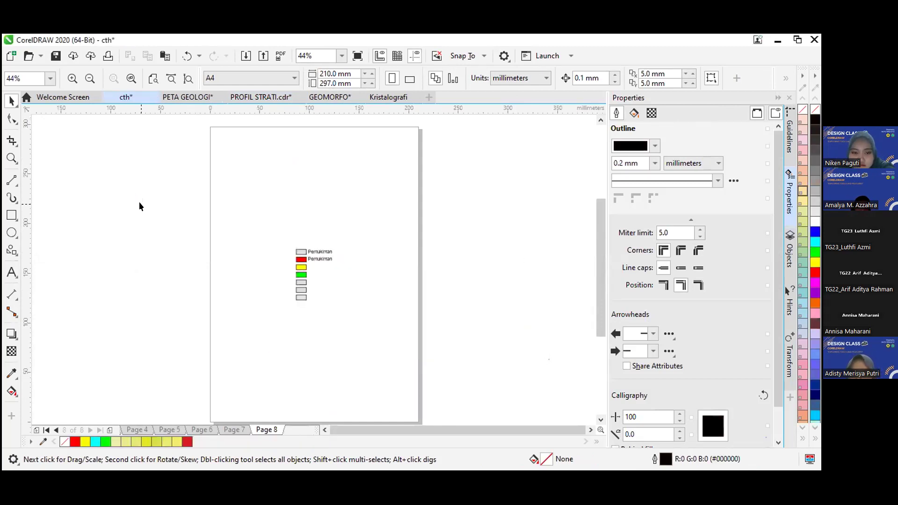
- Look through the pages and bring the yellow lithology layer of the stratigraphic column on page 8 into close view
key(Page_Up)
key(Page_Up)
key(Page_Up)
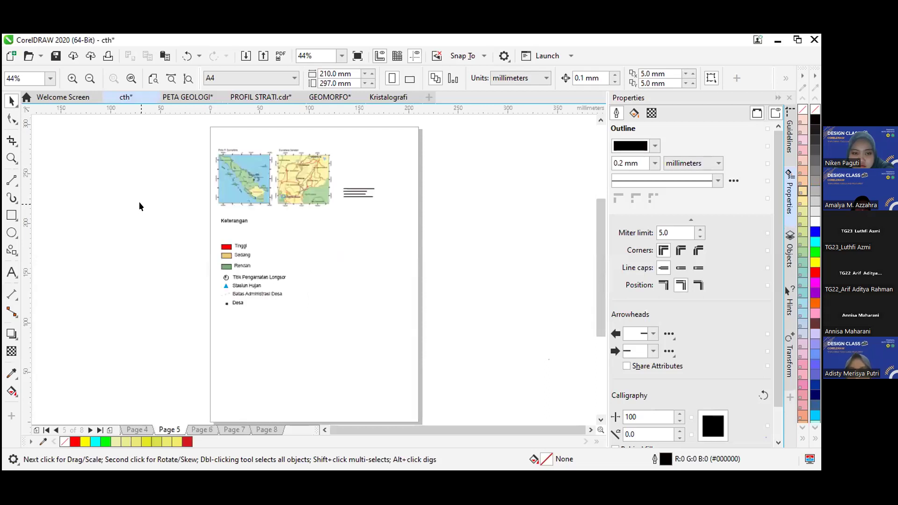
key(Page_Down)
key(Page_Down)
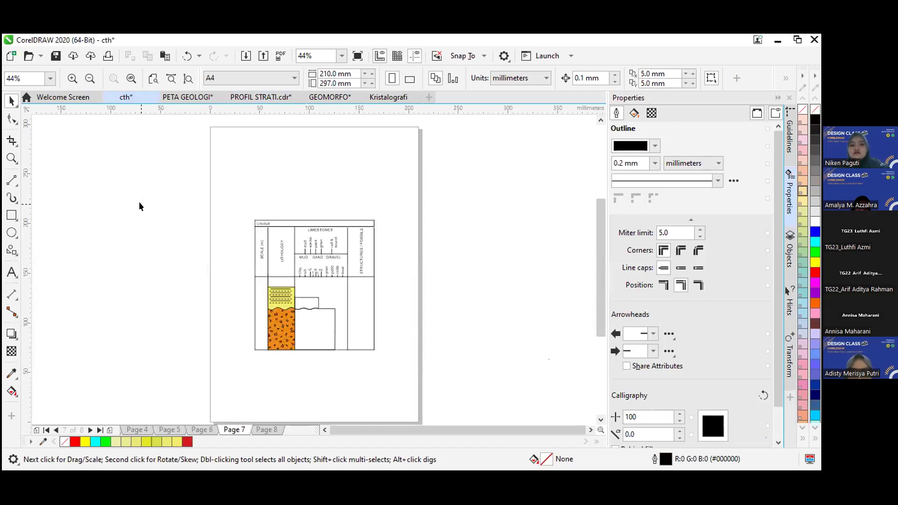
scroll(139, 201, up, 2)
key(Page_Down)
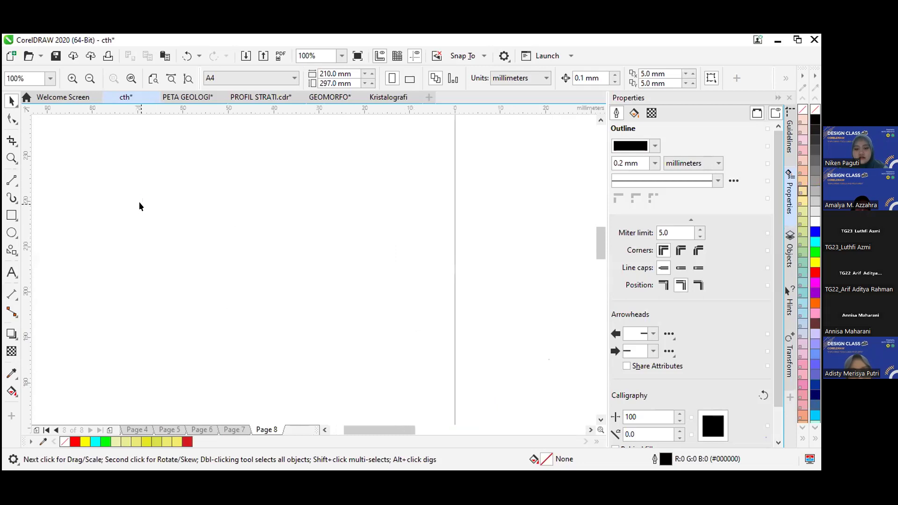
drag(398, 428, 444, 427)
drag(600, 247, 608, 284)
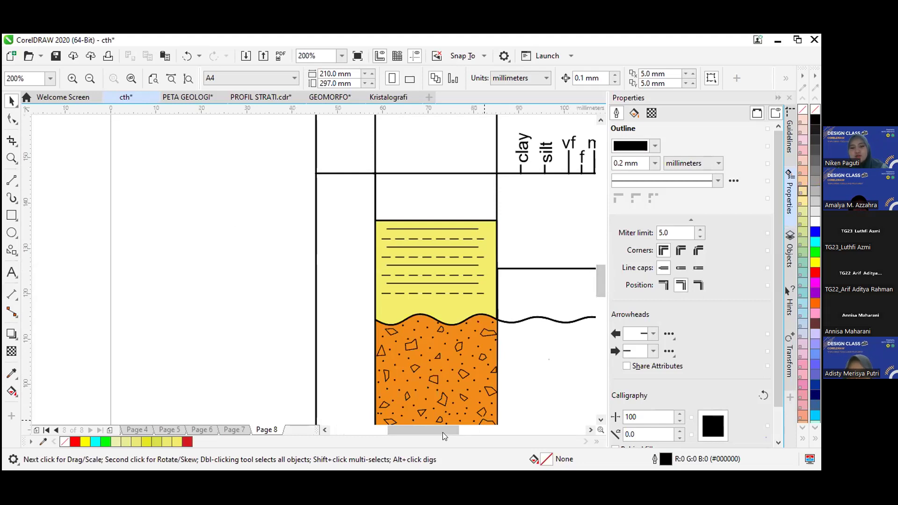
mouse_move(439, 431)
mouse_down()
mouse_move(466, 429)
mouse_move(453, 428)
mouse_up()
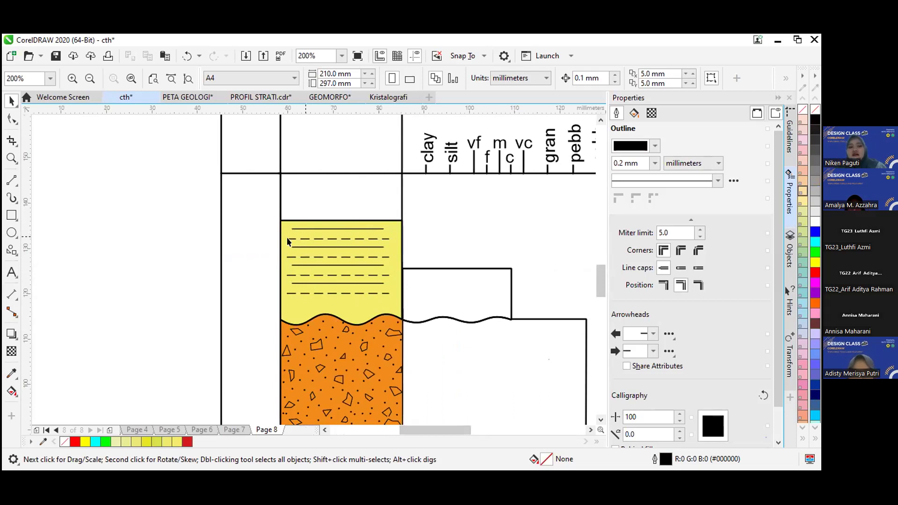
- Select the four solid lines in the yellow layer together and apply a widely spaced dotted line style
click(326, 232)
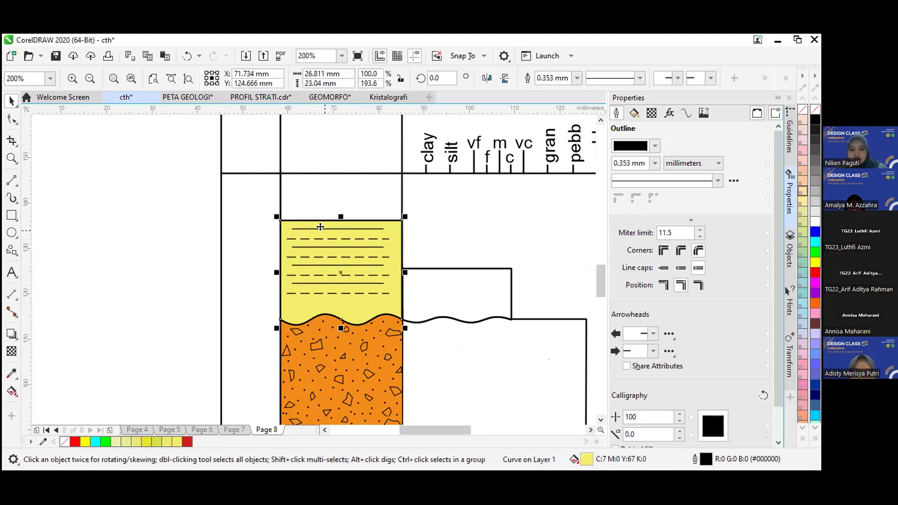
click(314, 228)
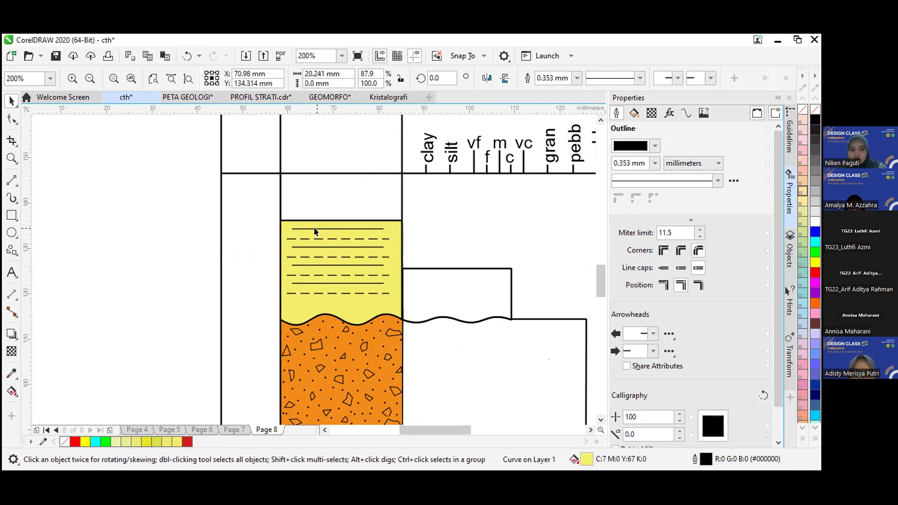
shift+click(330, 247)
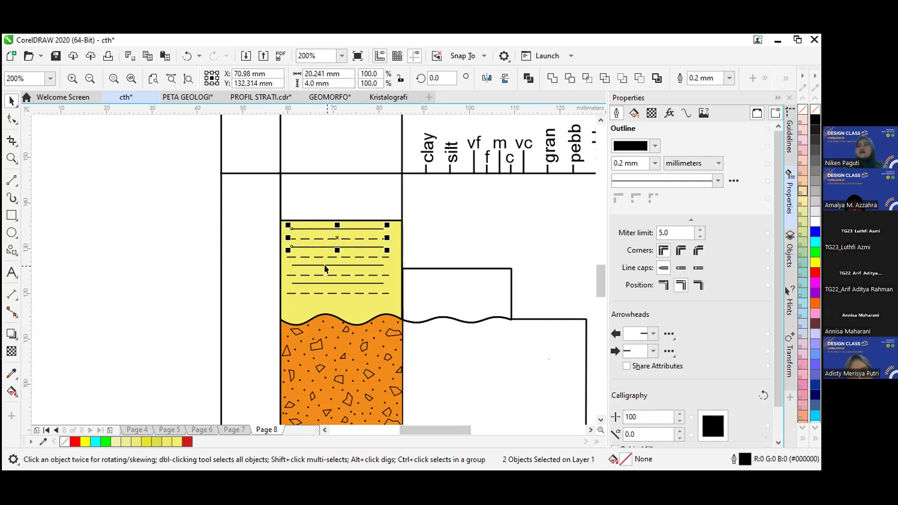
shift+click(323, 287)
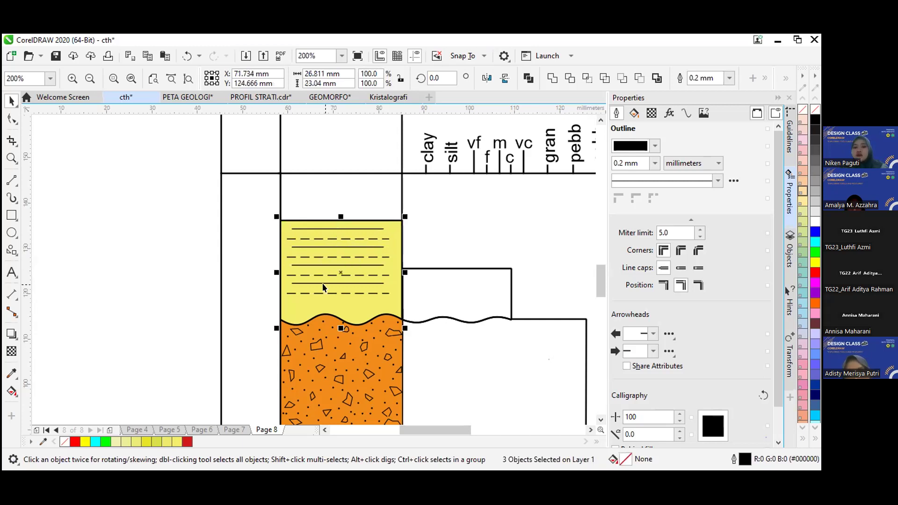
shift+click(323, 282)
shift+click(322, 282)
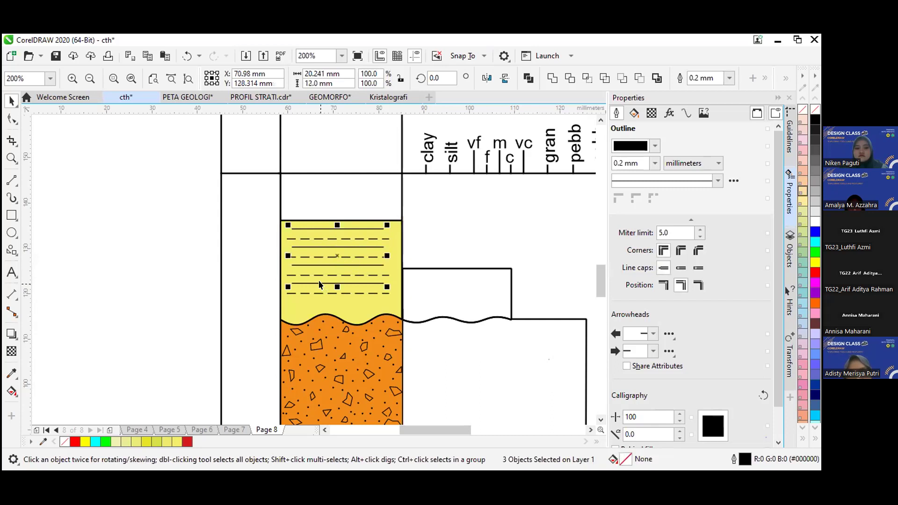
click(718, 181)
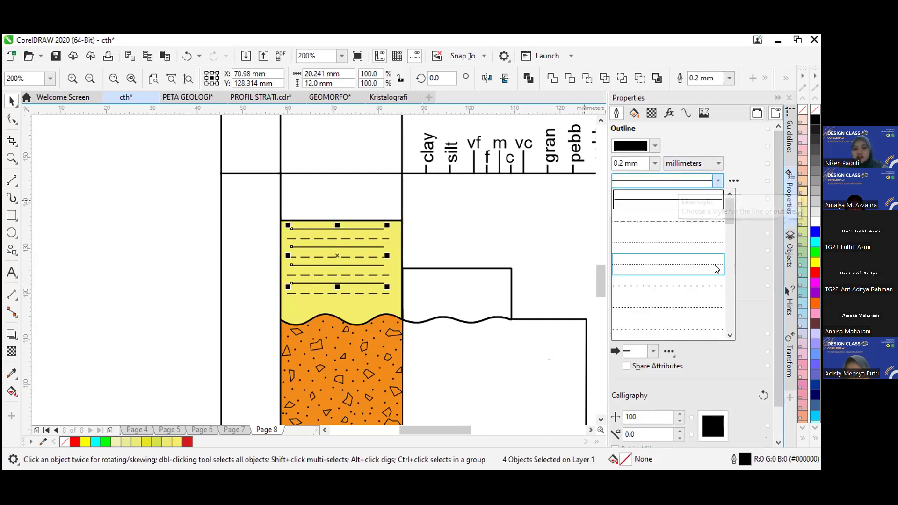
click(710, 287)
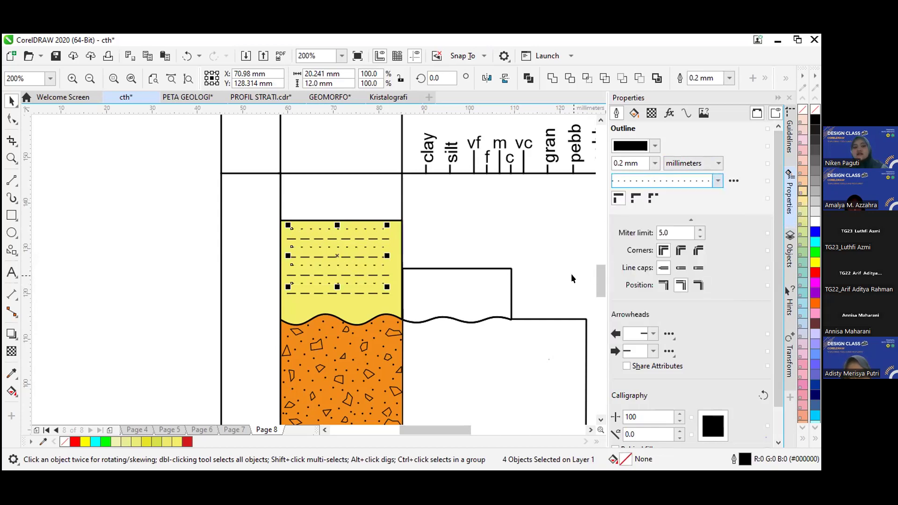
- Select the four dashed lines in the yellow layer together, change their line style to solid, and clear the selection
click(360, 242)
click(352, 238)
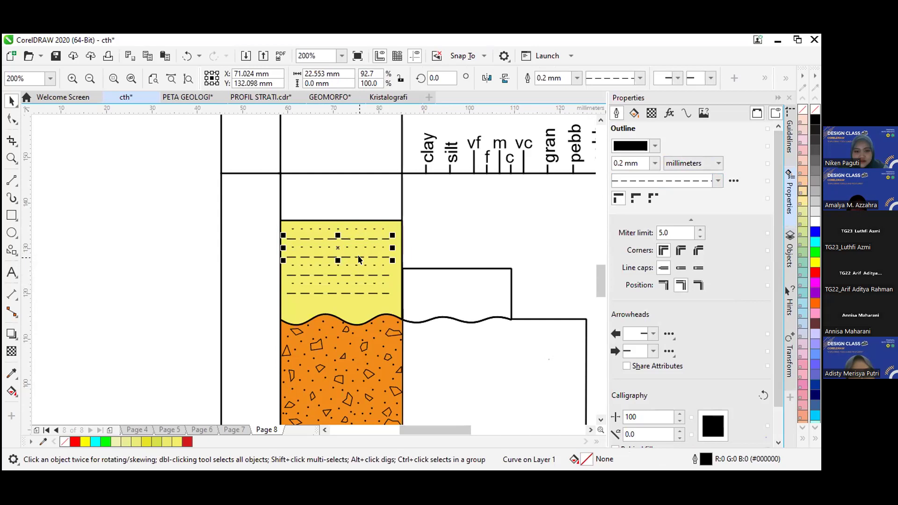
shift+click(361, 271)
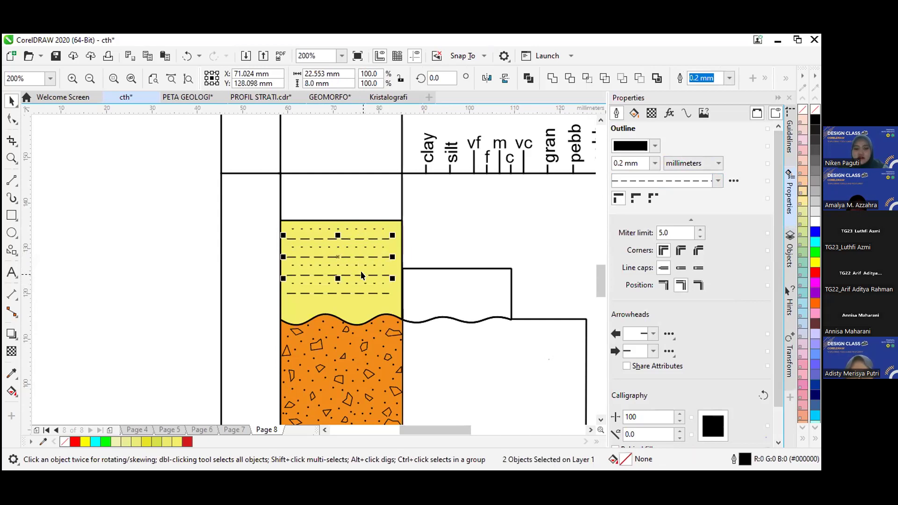
shift+click(358, 290)
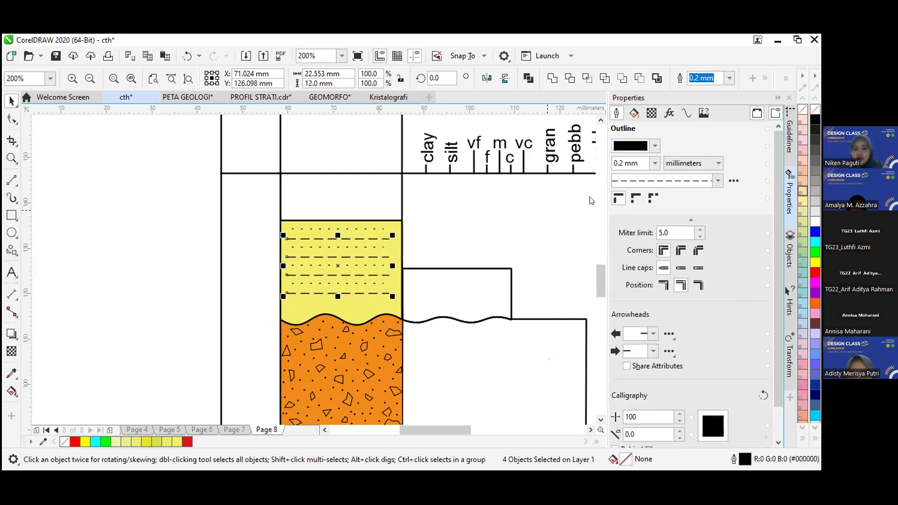
click(717, 181)
drag(731, 242, 731, 202)
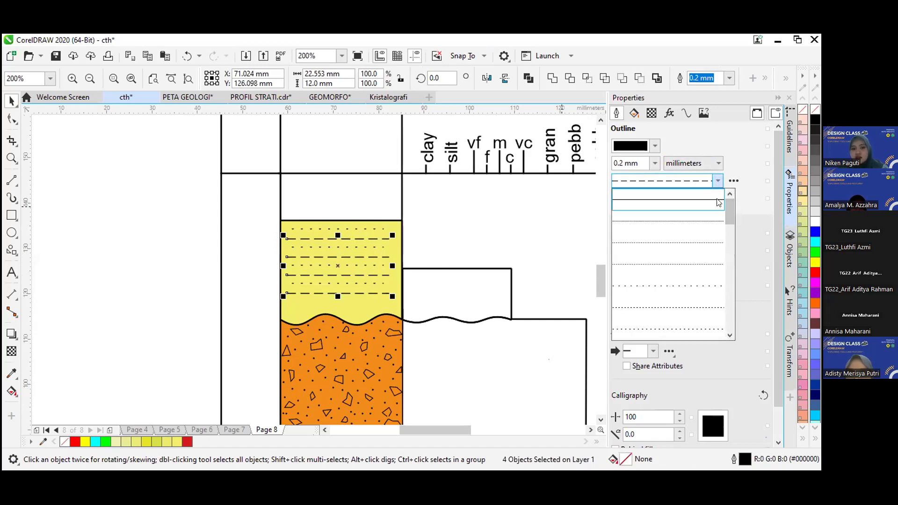
click(719, 203)
click(114, 285)
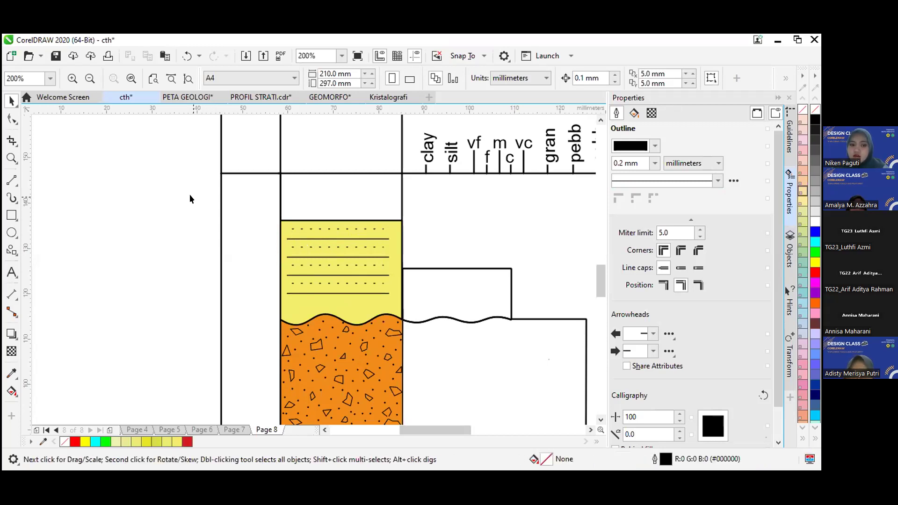
- Go back through the pages to page 4 and examine its curved shapes, triangle and straight line
key(Page_Up)
key(Page_Up)
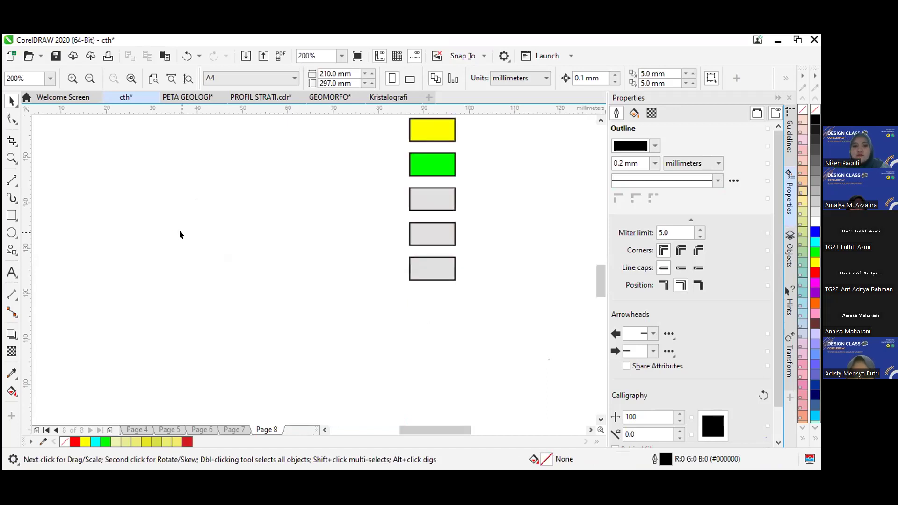
scroll(178, 227, down, 2)
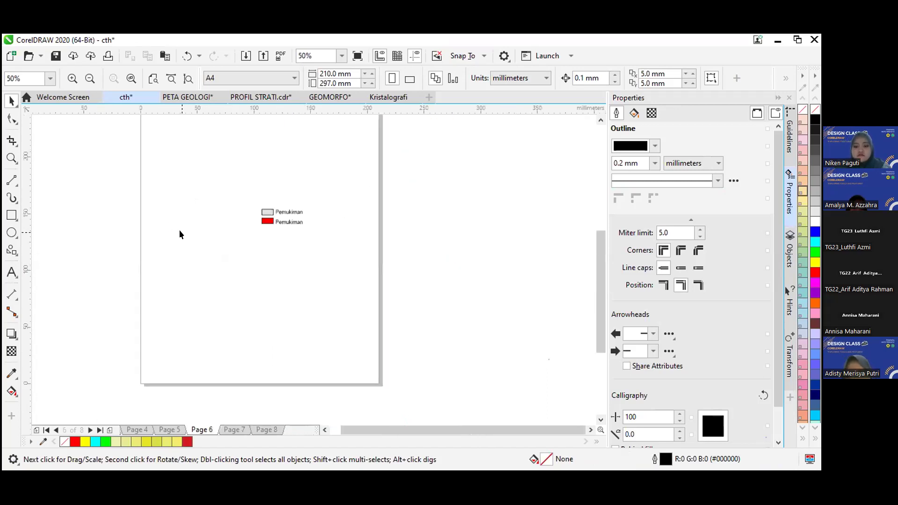
key(Page_Up)
key(Page_Up)
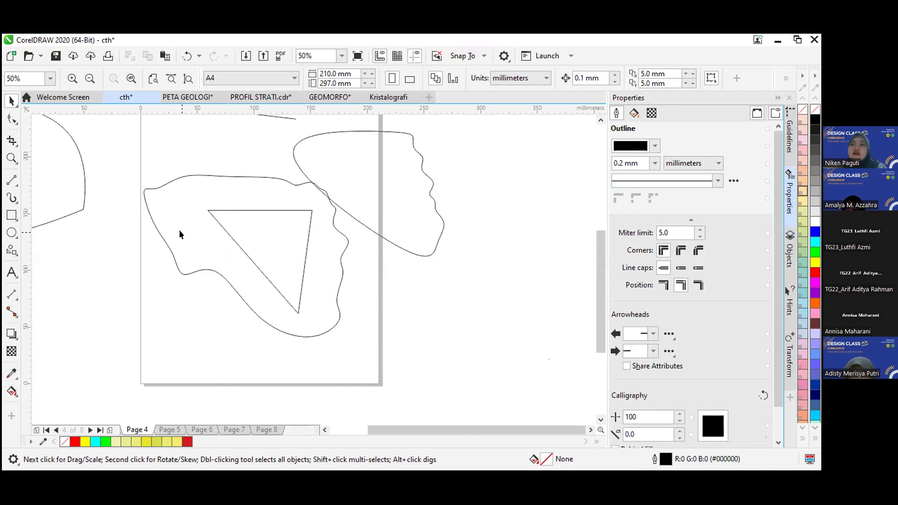
click(342, 429)
drag(408, 430, 433, 439)
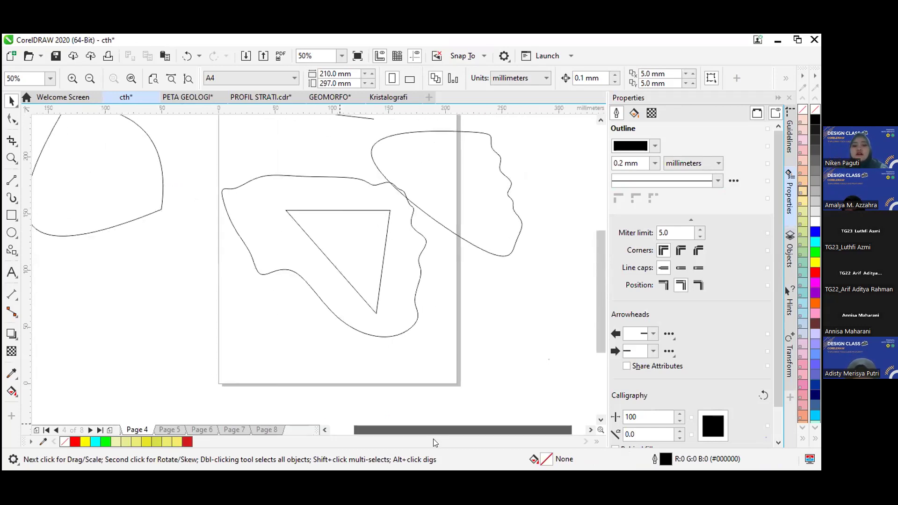
drag(600, 315, 599, 294)
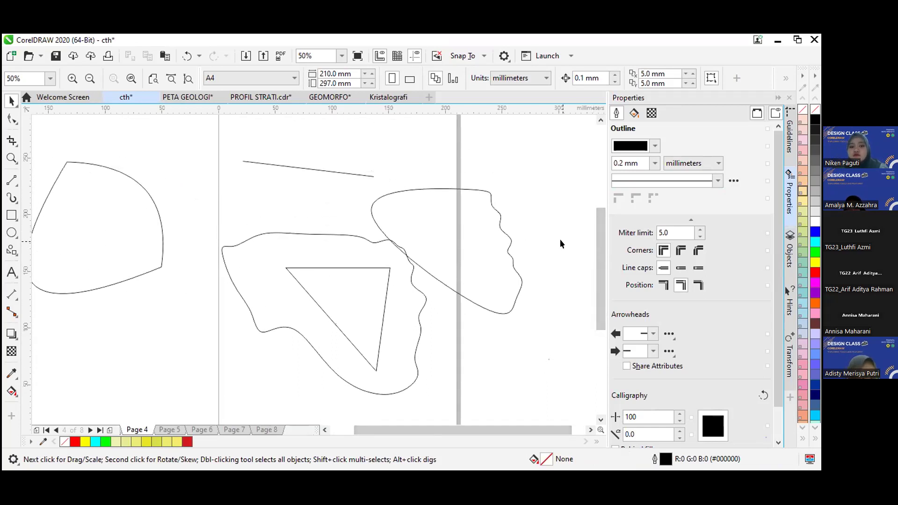
- Look through the preceding pages, and display page 5 with the two inset maps and the Keterangan legend
key(Page_Up)
key(Page_Up)
key(Page_Down)
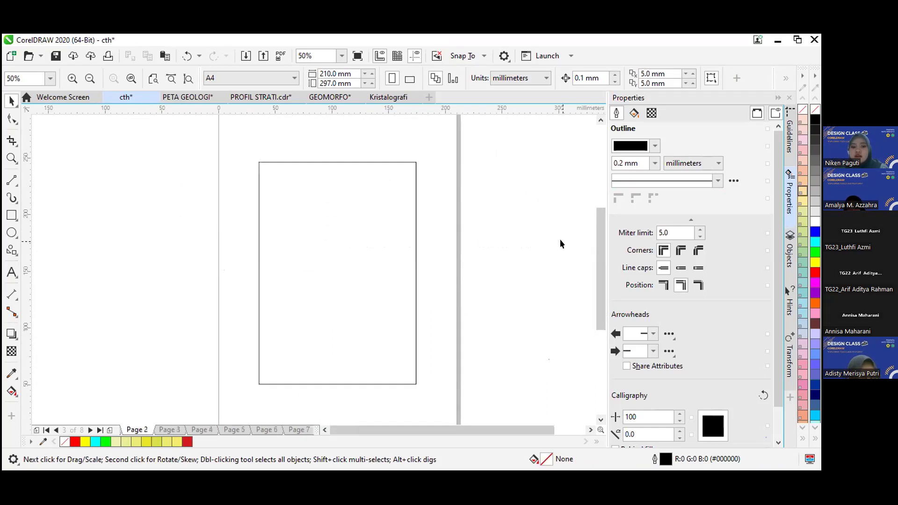
key(Page_Down)
key(Page_Down)
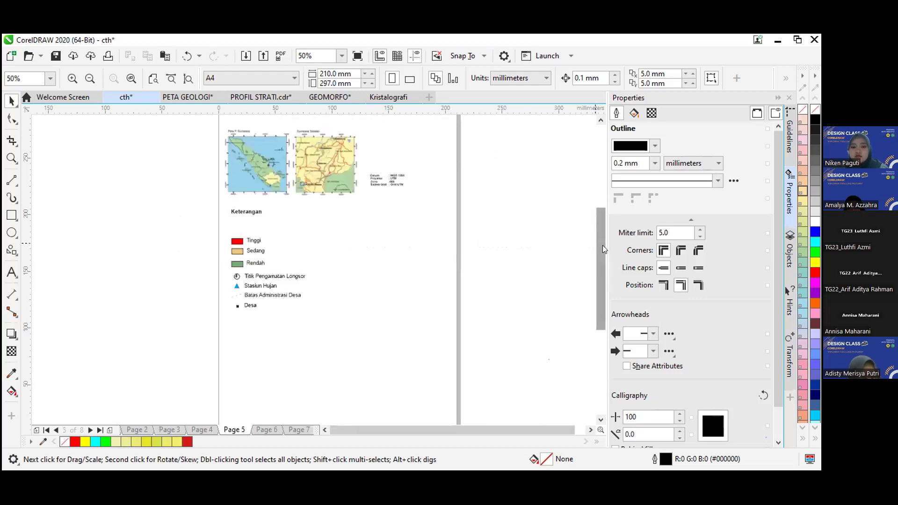
drag(603, 245, 602, 229)
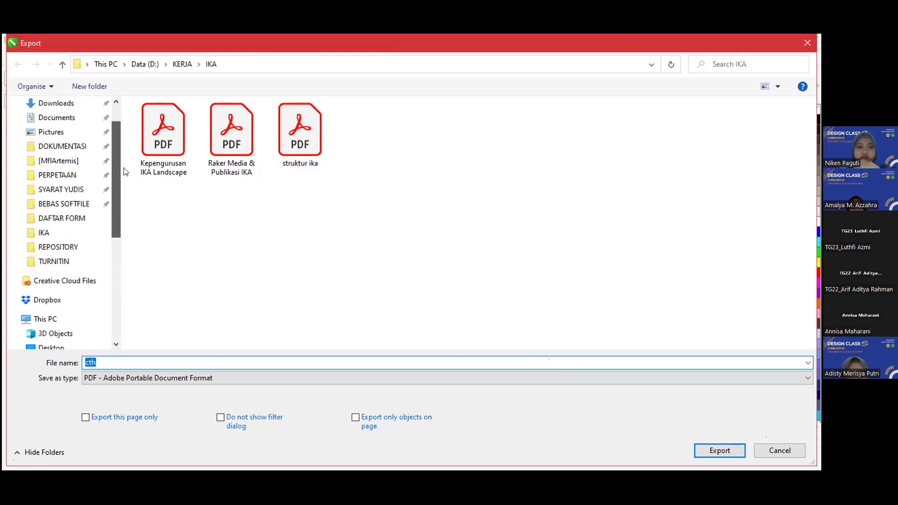
- Set the export destination to the TG COREL folder on the Desktop with the file name kristal
click(78, 127)
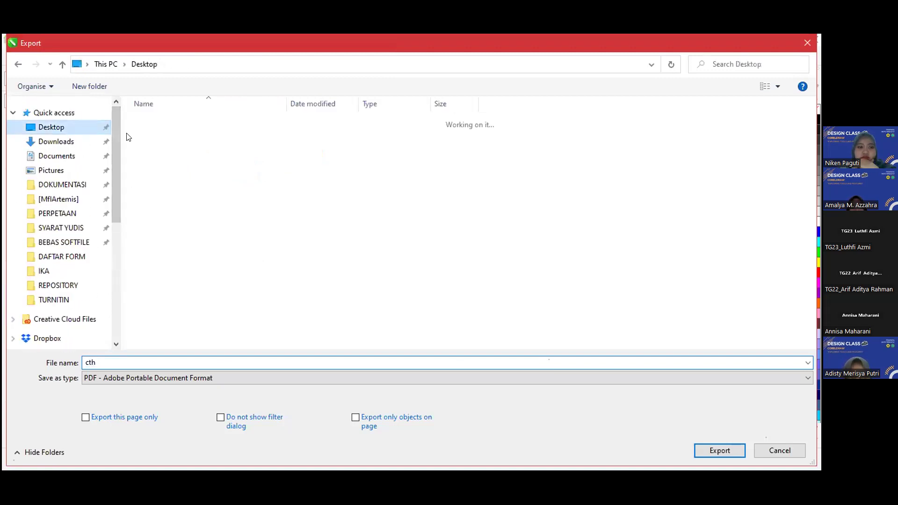
click(207, 120)
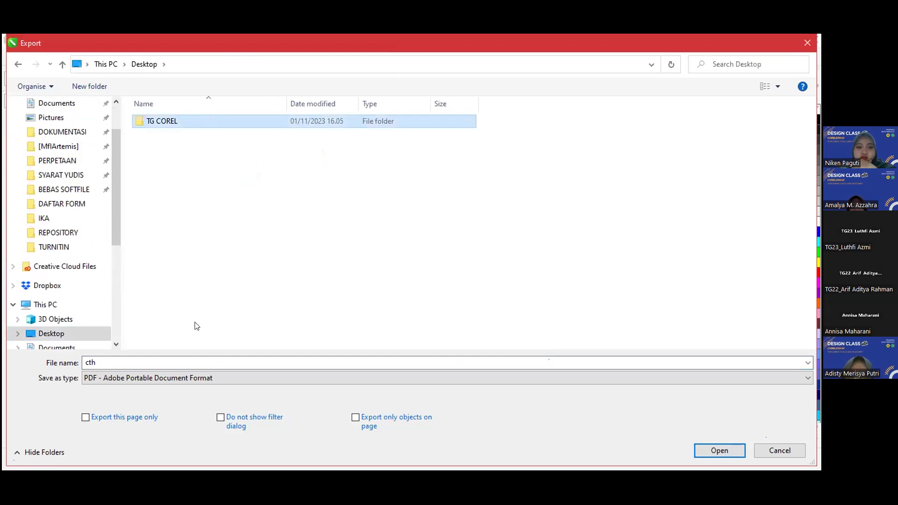
key(Return)
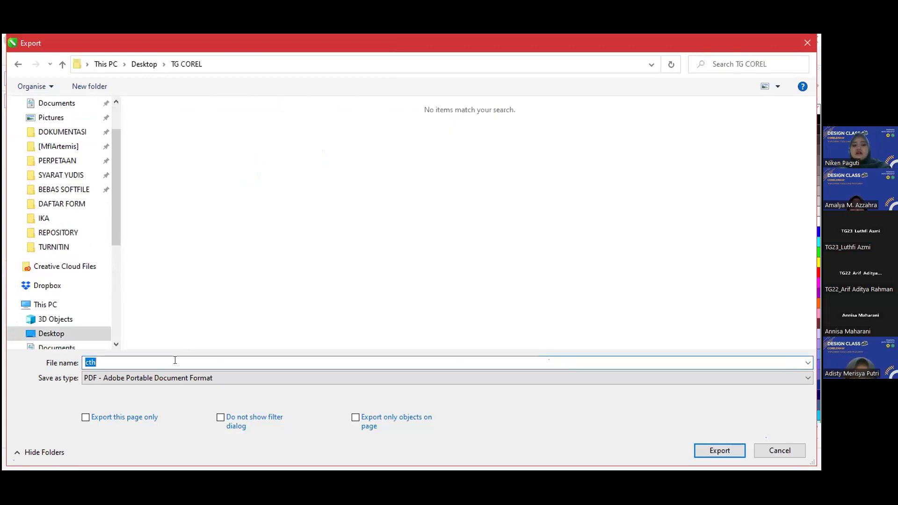
text(kristal)
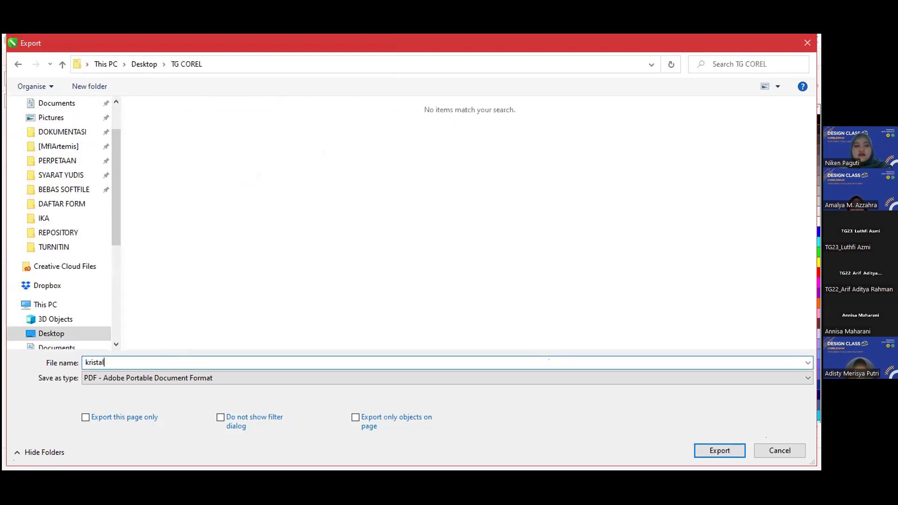
- Choose JPG - JPEG Bitmaps as the export format, review the JPEG export settings, and cancel the export
click(159, 378)
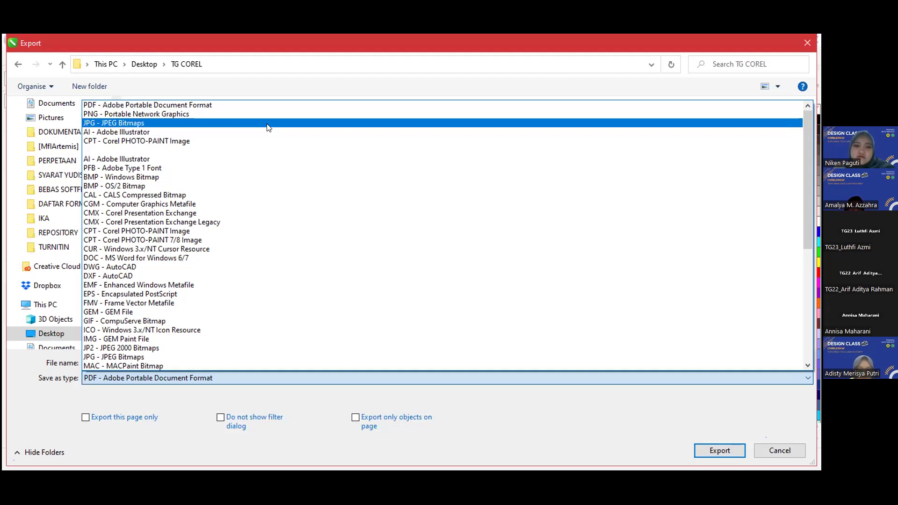
click(269, 128)
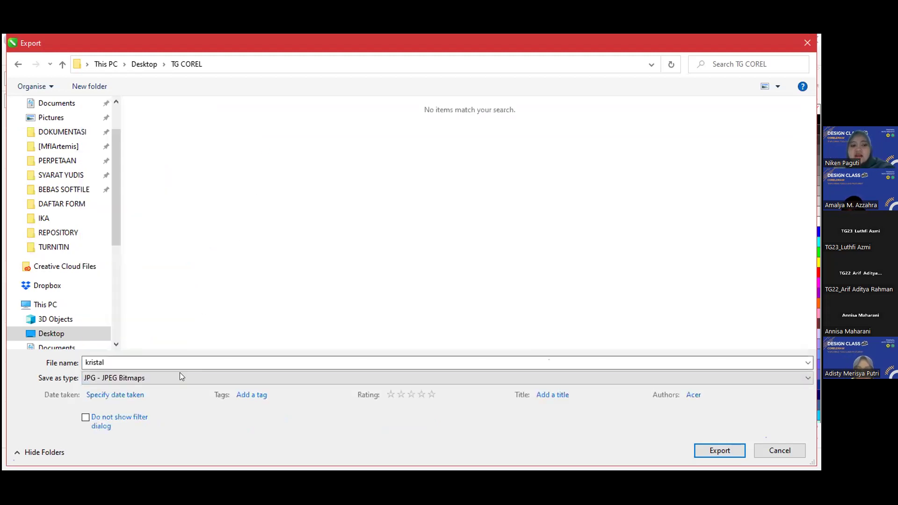
double_click(163, 365)
click(163, 365)
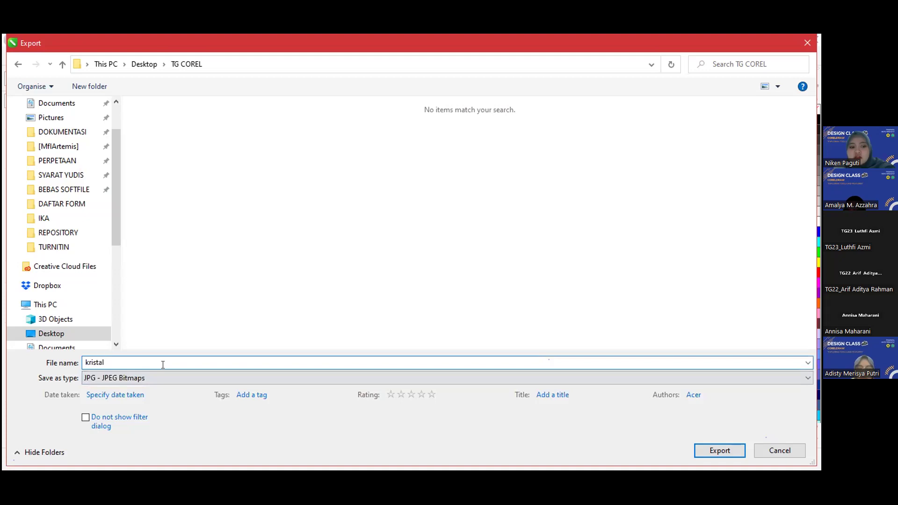
click(708, 450)
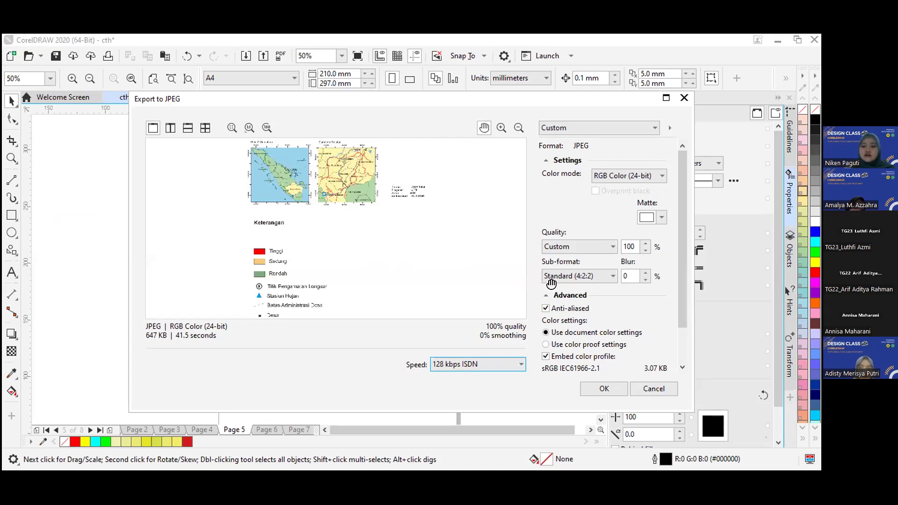
click(669, 388)
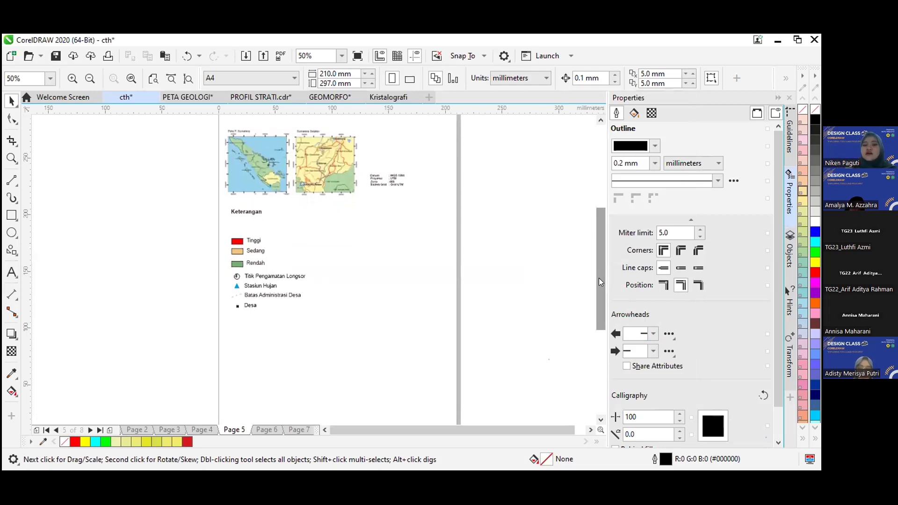
drag(599, 278, 597, 265)
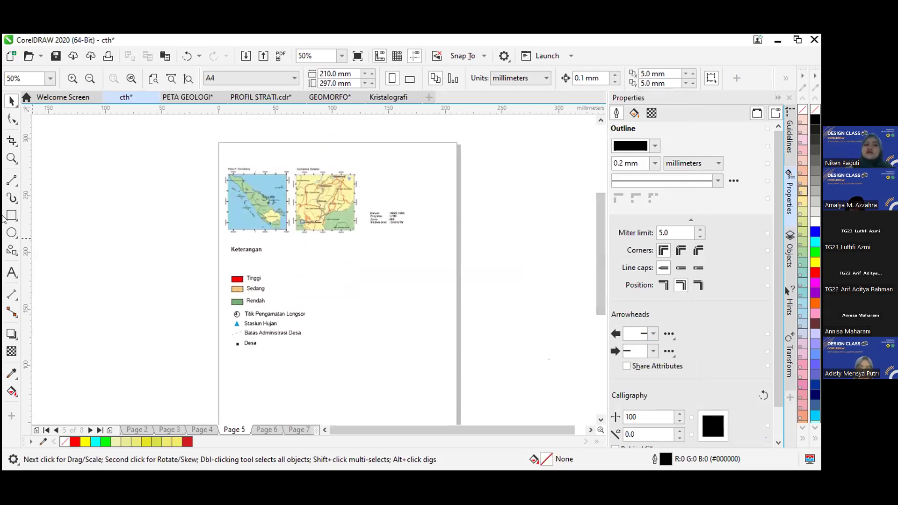
- Add a page-frame rectangle of 210 × 297 mm around the whole of page 5
key(ctrl+a)
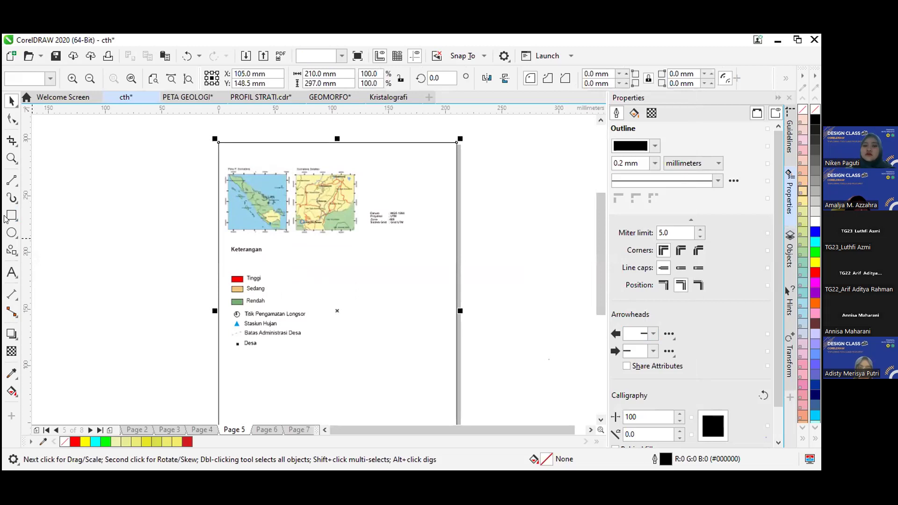
key(F6)
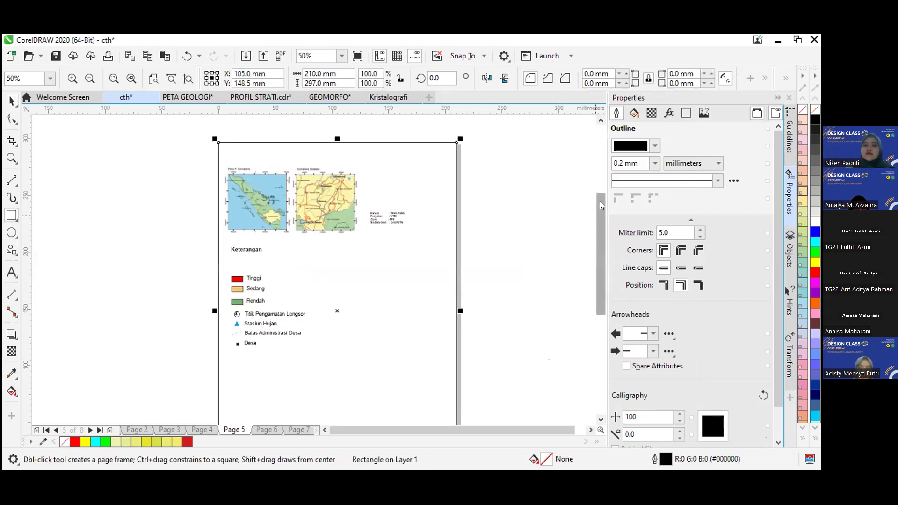
mouse_move(599, 201)
mouse_down()
mouse_move(601, 231)
mouse_move(597, 217)
mouse_up()
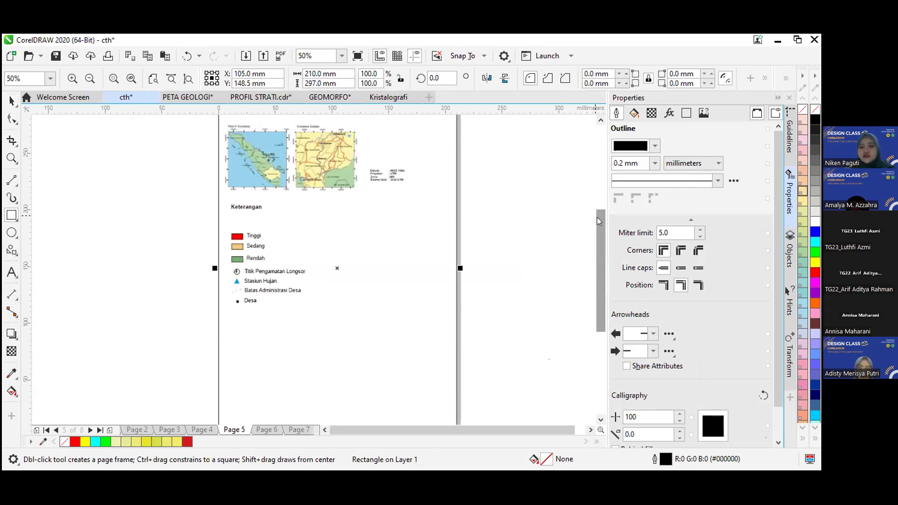
drag(597, 217, 596, 228)
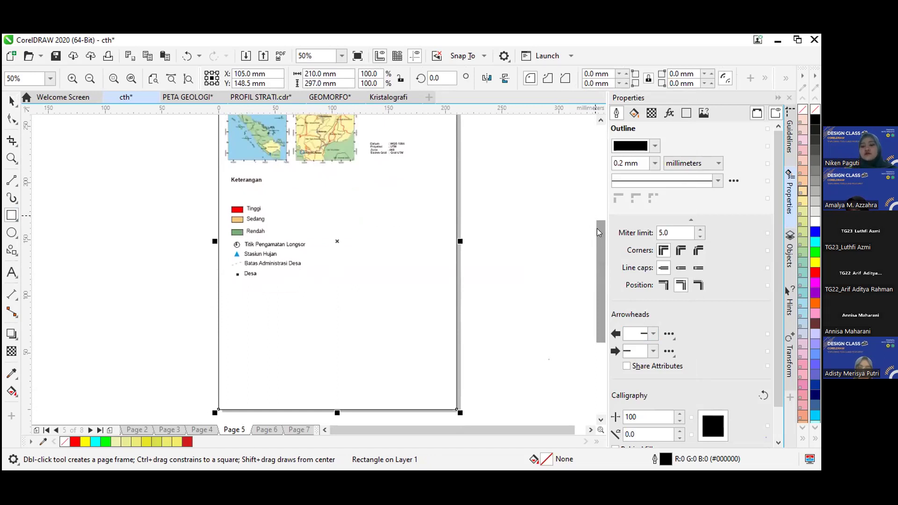
- Set the page frame's outline width to None and deselect it
click(7, 102)
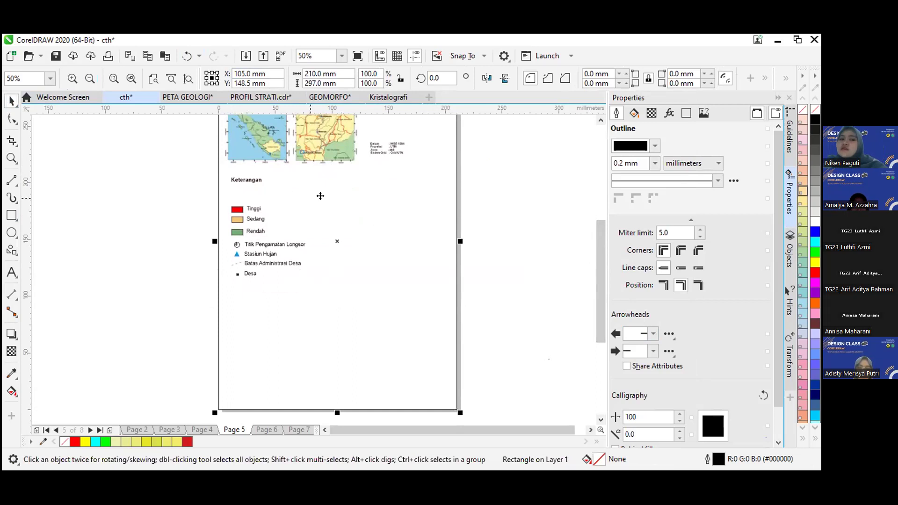
click(655, 163)
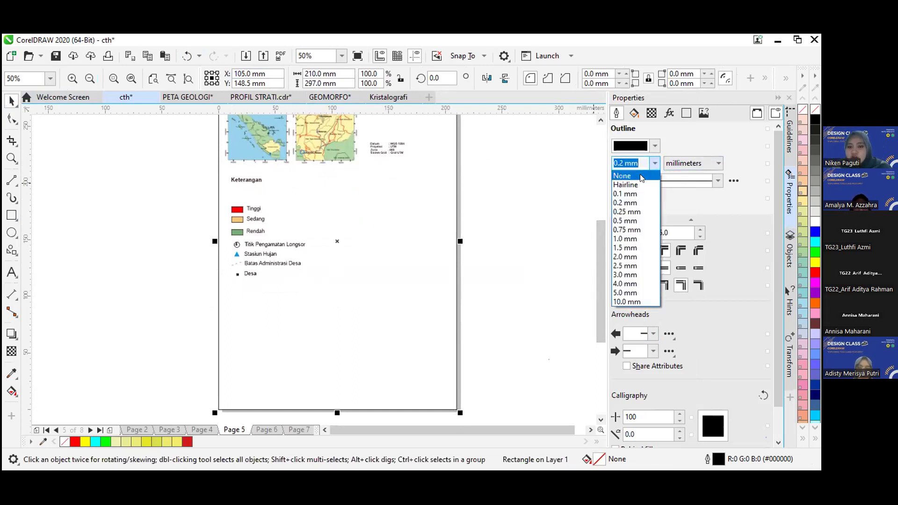
click(641, 177)
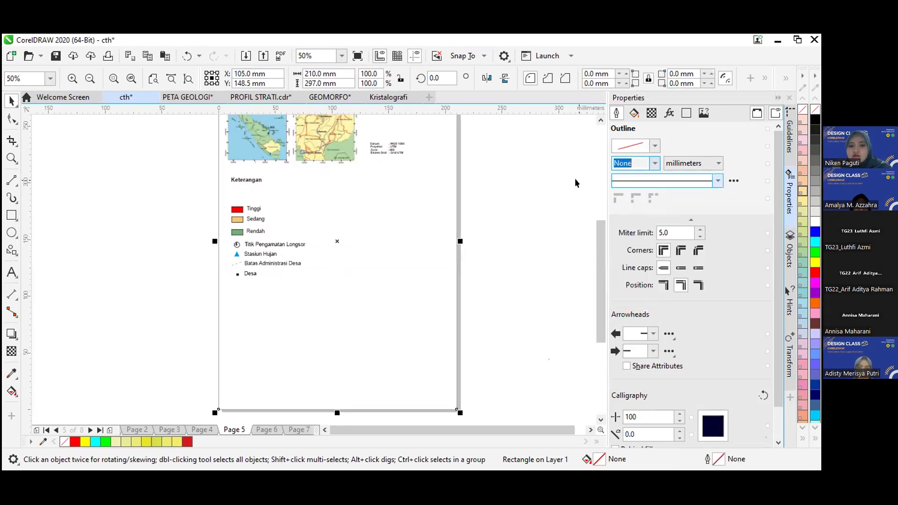
drag(601, 230, 595, 208)
click(572, 190)
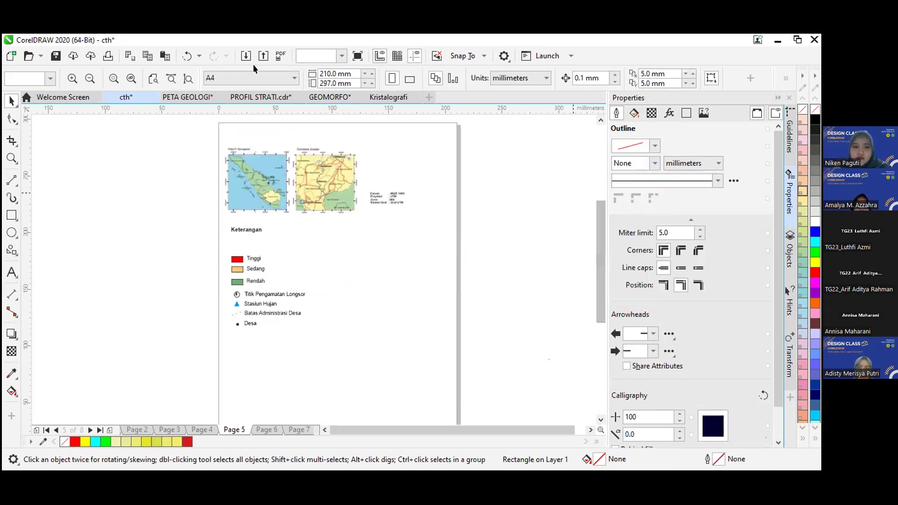
- Export page 5 to the TG COREL folder as a JPG - JPEG Bitmaps file named kristal, accepting the shown JPEG settings
click(264, 96)
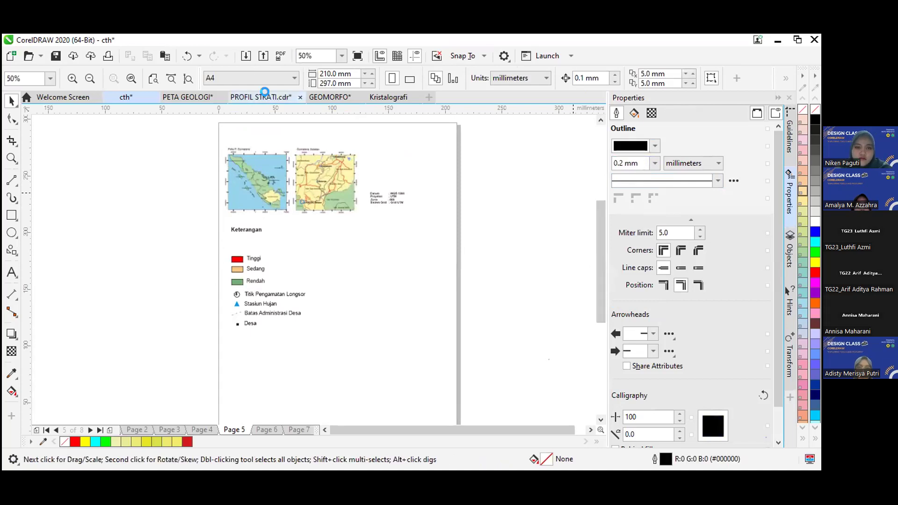
key(ctrl+e)
text(kristal)
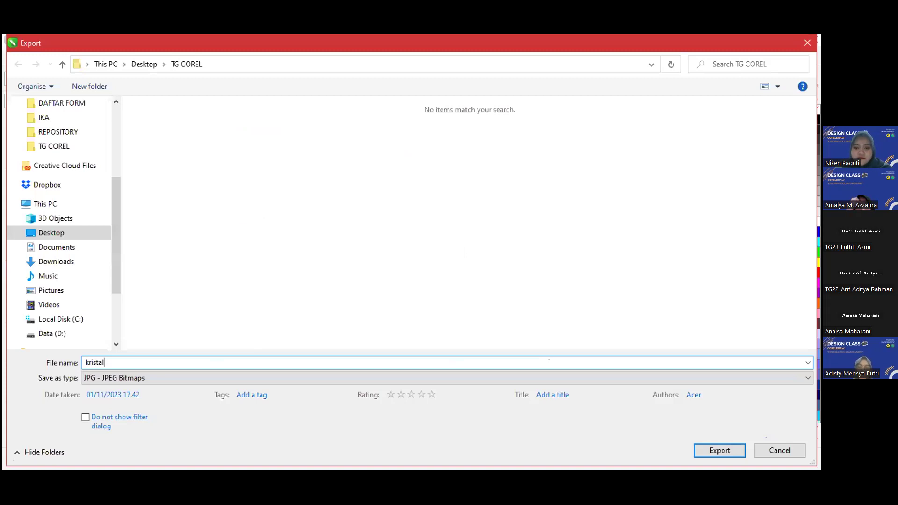
key(Return)
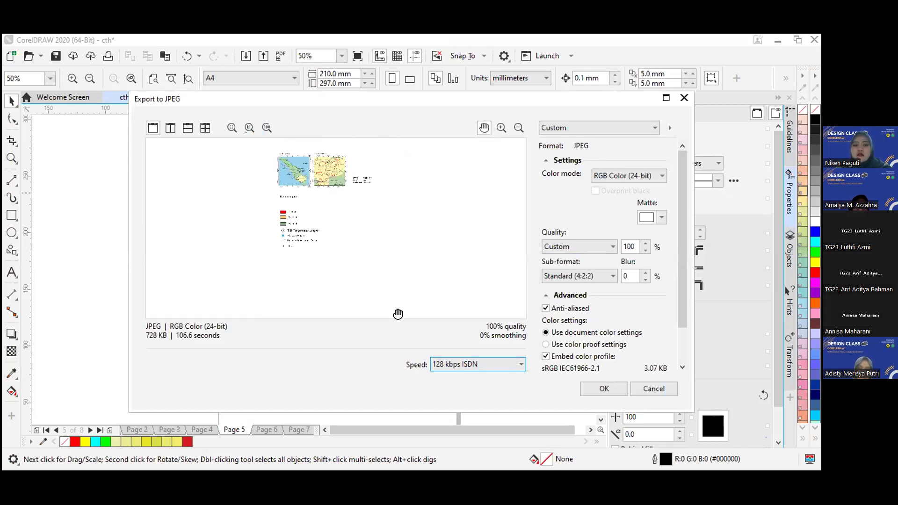
click(599, 390)
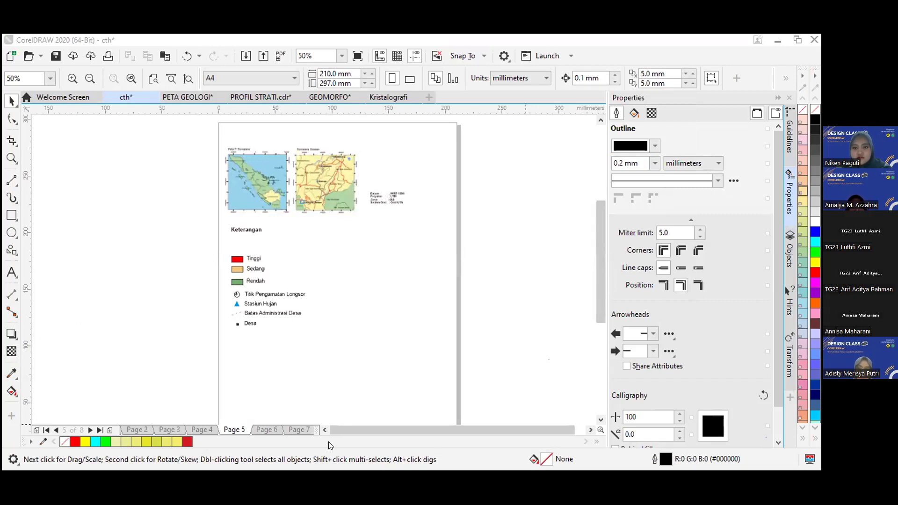
- Go back to page 3, which holds the single large rectangle
drag(598, 245, 597, 256)
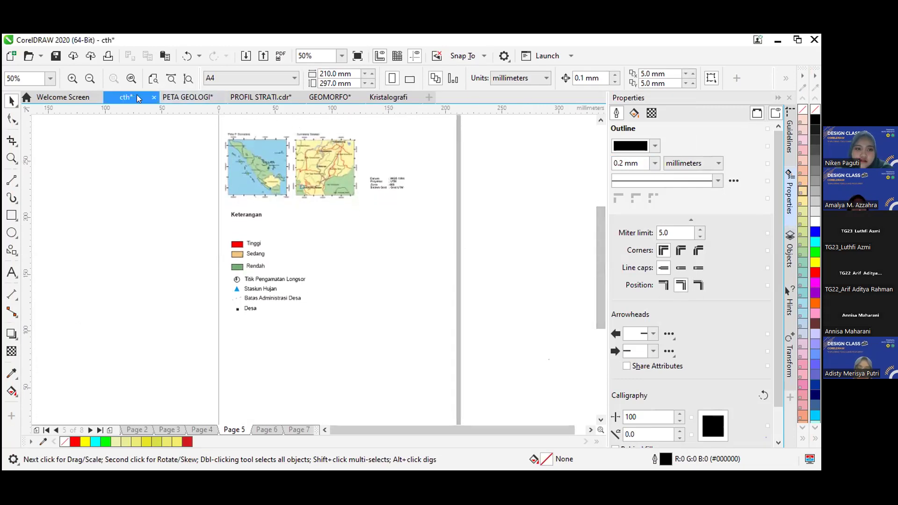
drag(598, 248, 599, 250)
key(Page_Up)
key(Page_Up)
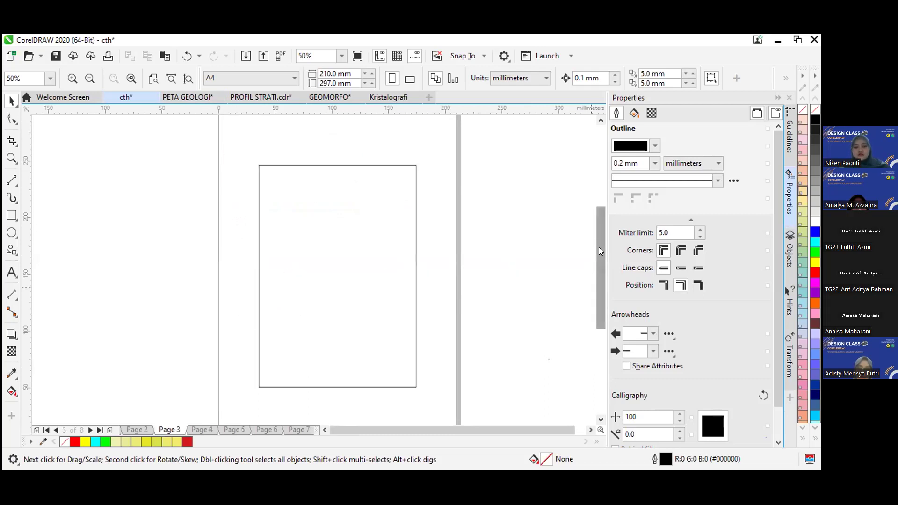
- Move the rectangle slightly up the page and scale it down to about 125 × 177 mm
click(263, 270)
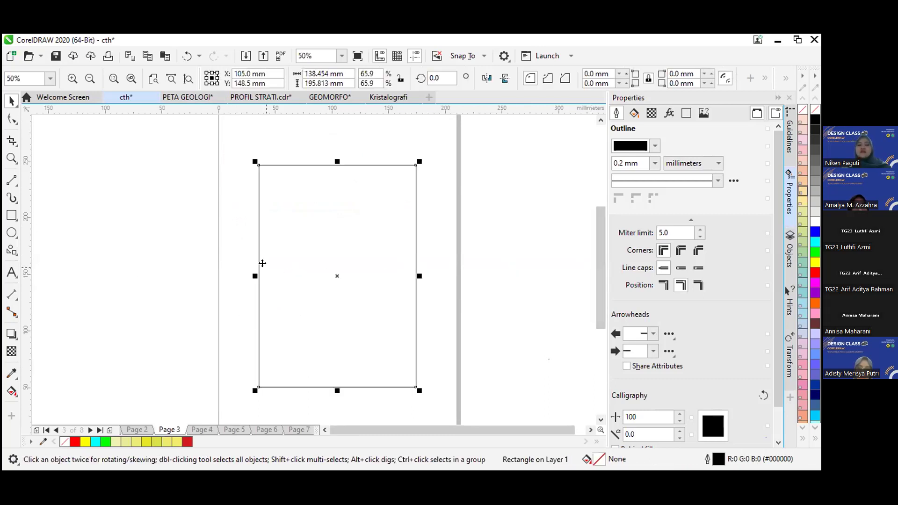
drag(263, 263, 262, 250)
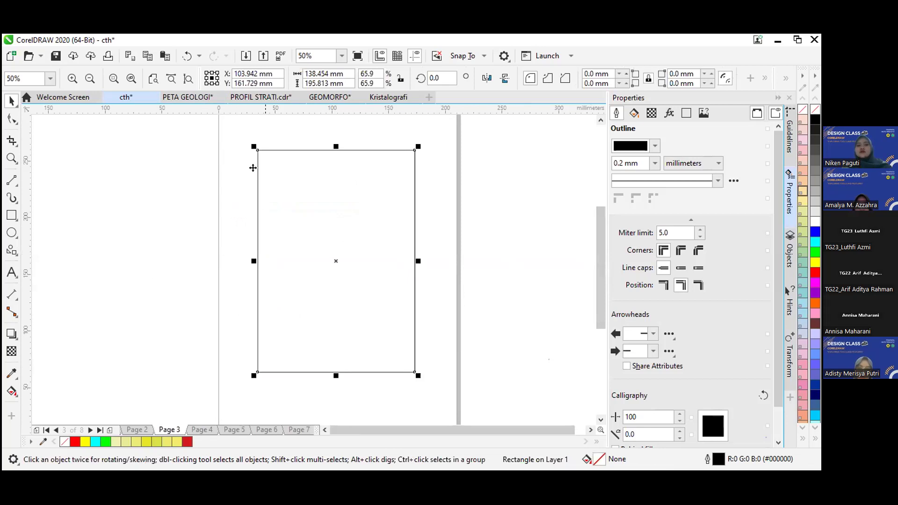
mouse_move(254, 146)
mouse_down()
mouse_move(291, 183)
mouse_move(277, 184)
mouse_move(254, 153)
mouse_move(297, 193)
mouse_move(264, 159)
mouse_up()
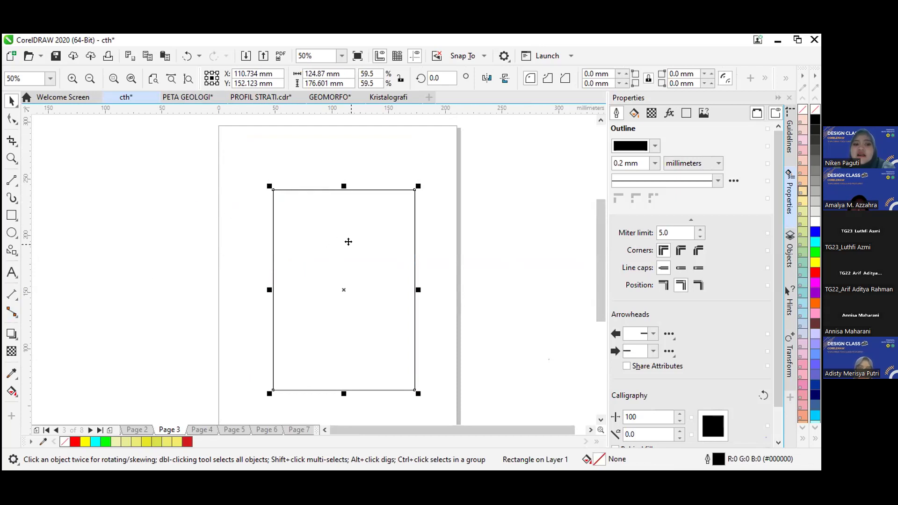
- Convert the rectangle to curves and add a node on its top edge with the Shape tool
click(348, 242)
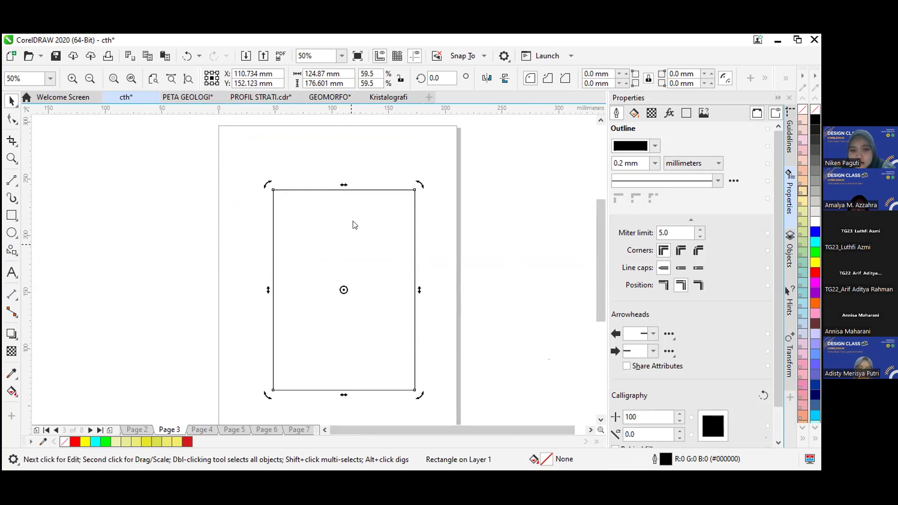
right_click(353, 223)
click(386, 139)
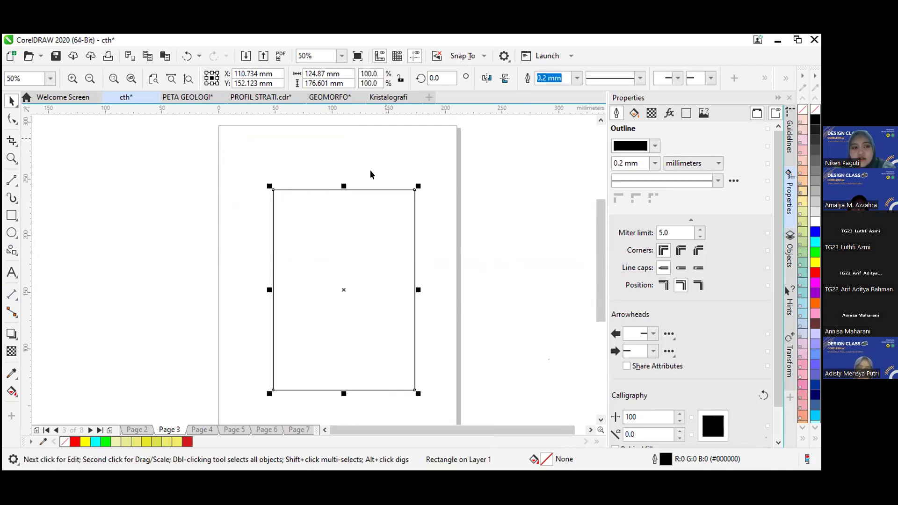
click(14, 121)
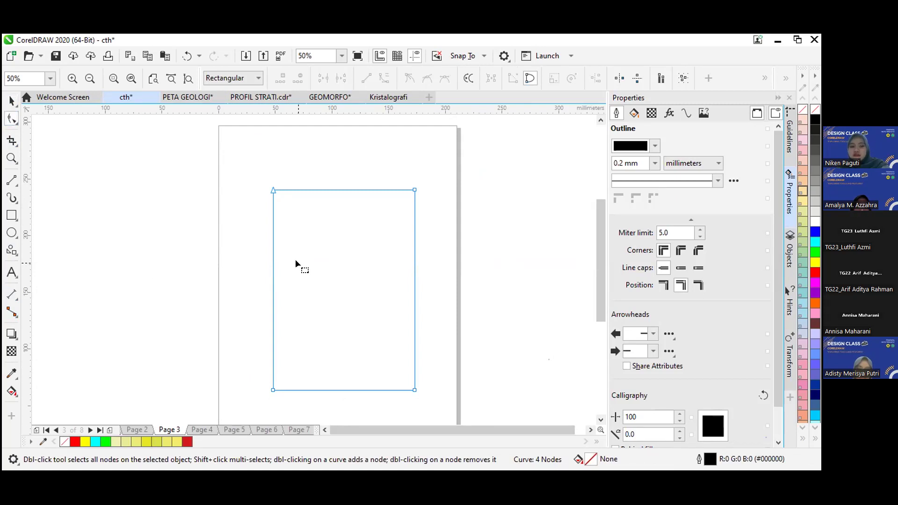
click(312, 190)
double_click(312, 190)
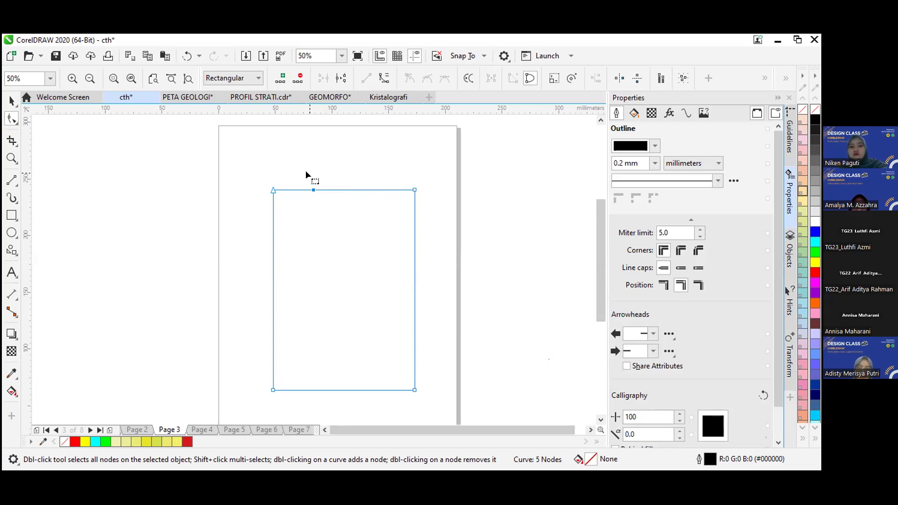
- Reshape the curve into a six-node polygon by raising the top-edge node, adding and raising a second one, and pulling both upper corners outward
drag(313, 190, 370, 143)
drag(370, 142, 398, 146)
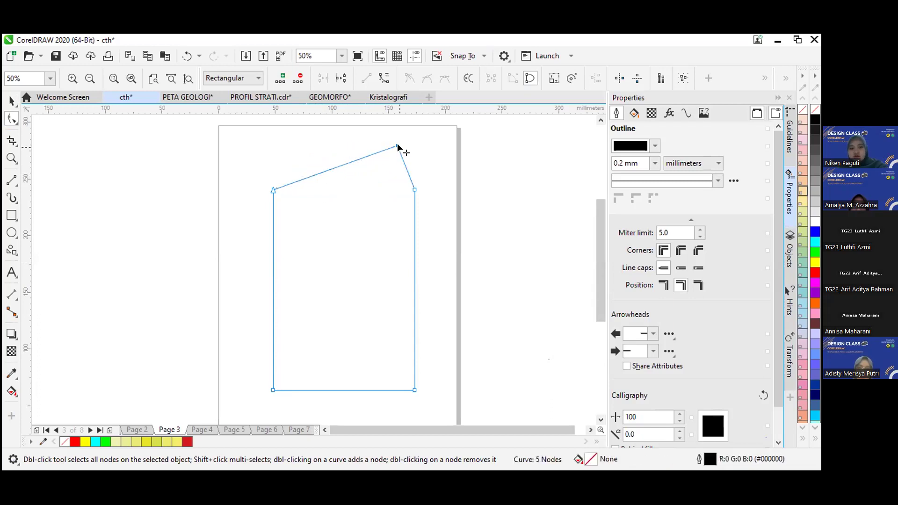
double_click(332, 165)
drag(332, 165, 301, 149)
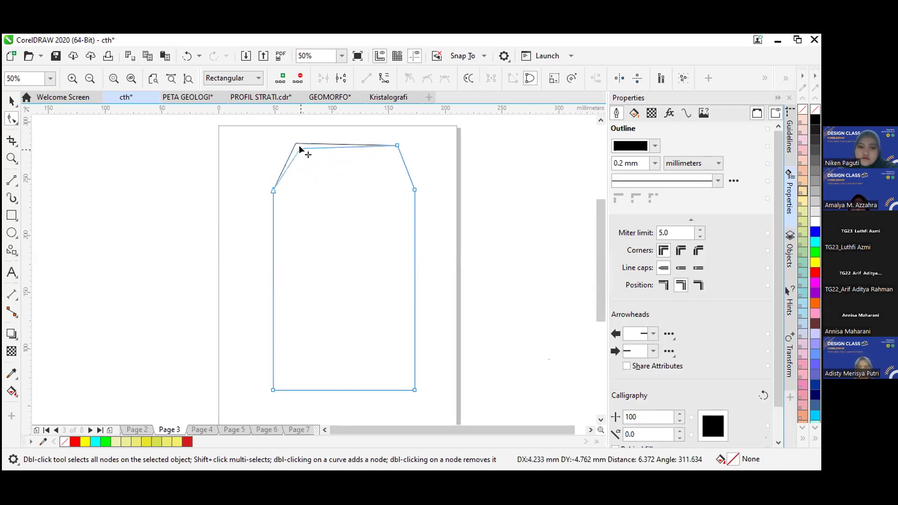
drag(273, 193, 253, 209)
drag(415, 191, 431, 202)
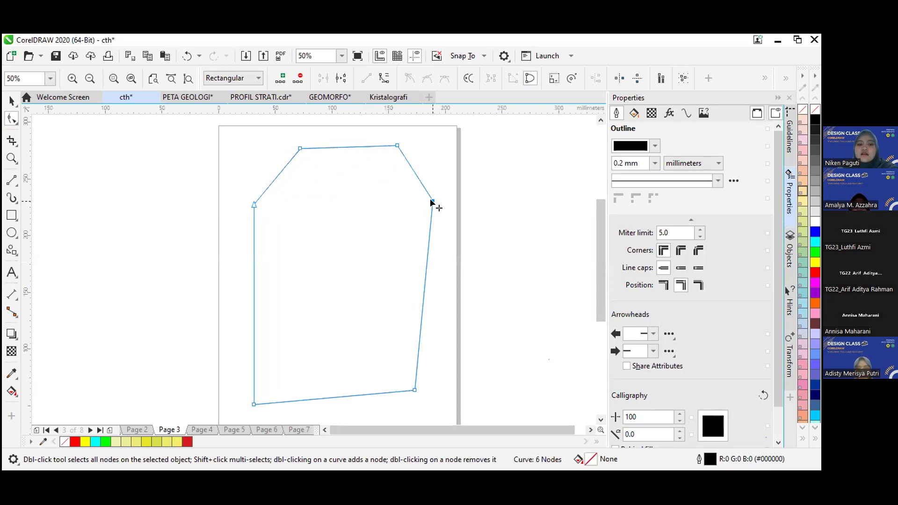
click(12, 100)
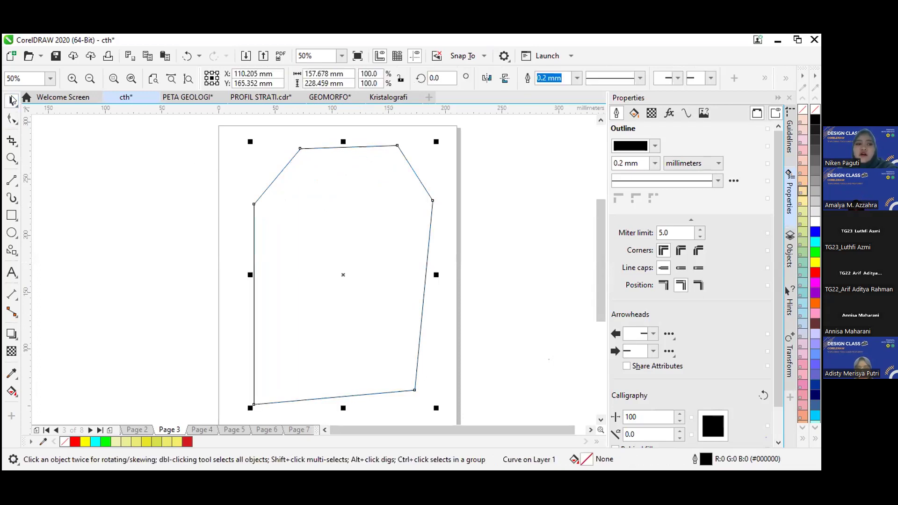
click(71, 166)
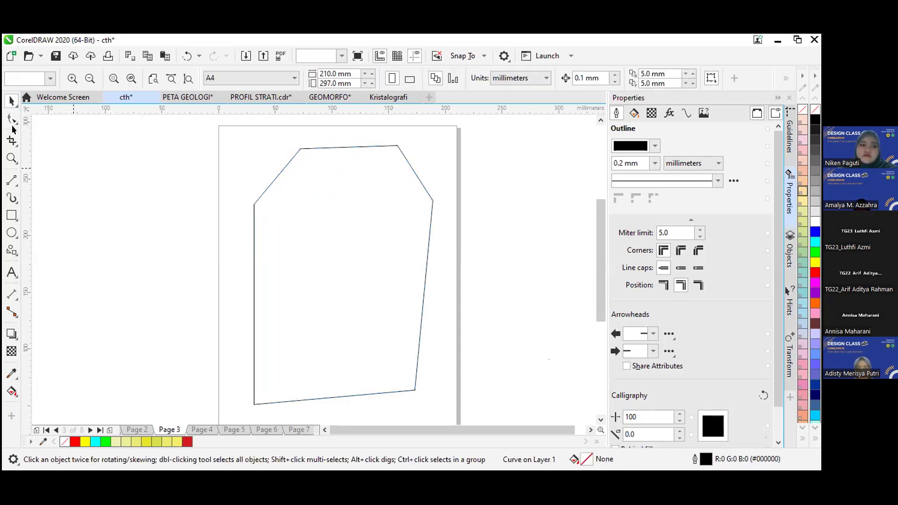
- Draw a rectangle about 83 × 57 mm beside the page and round its corners to about 28.6 mm with the Shape tool
click(12, 215)
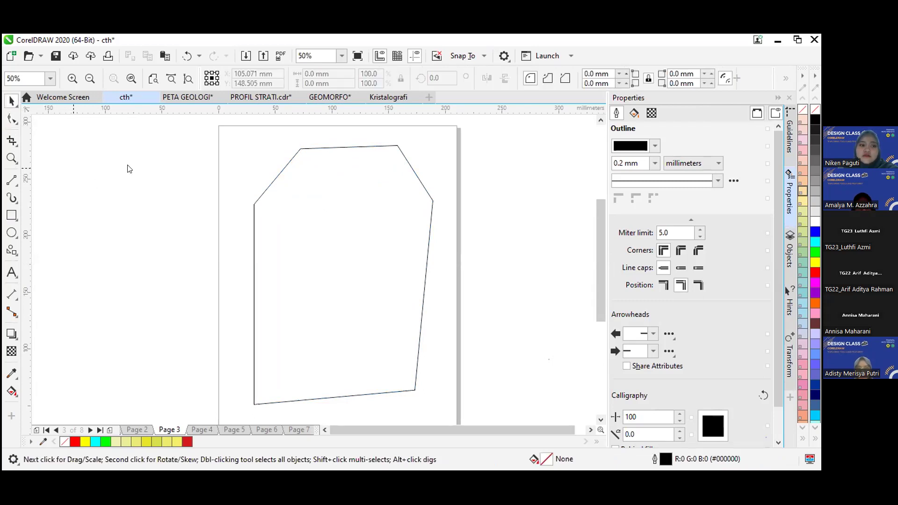
drag(112, 145, 206, 210)
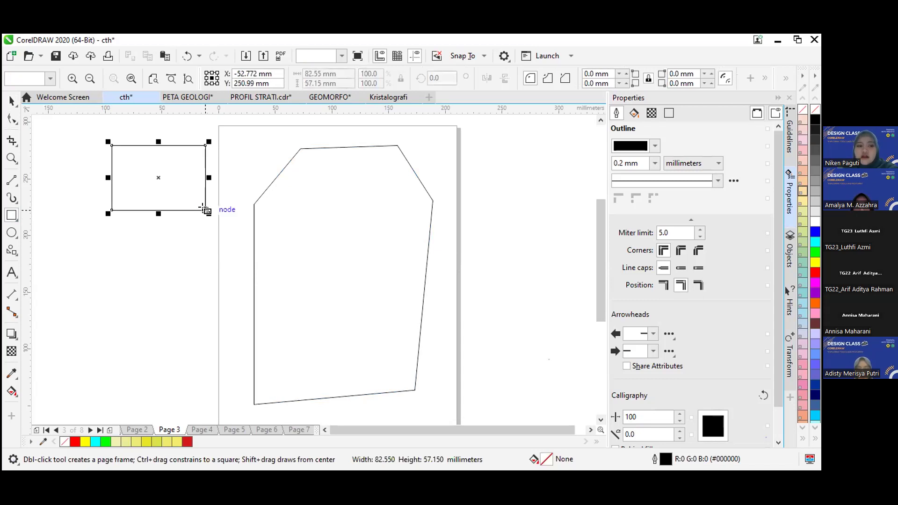
click(12, 118)
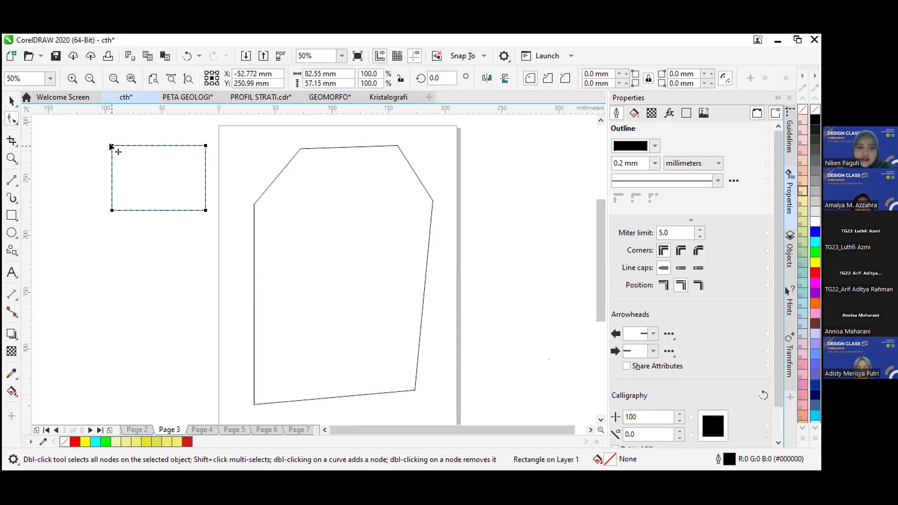
drag(114, 146, 138, 144)
click(12, 100)
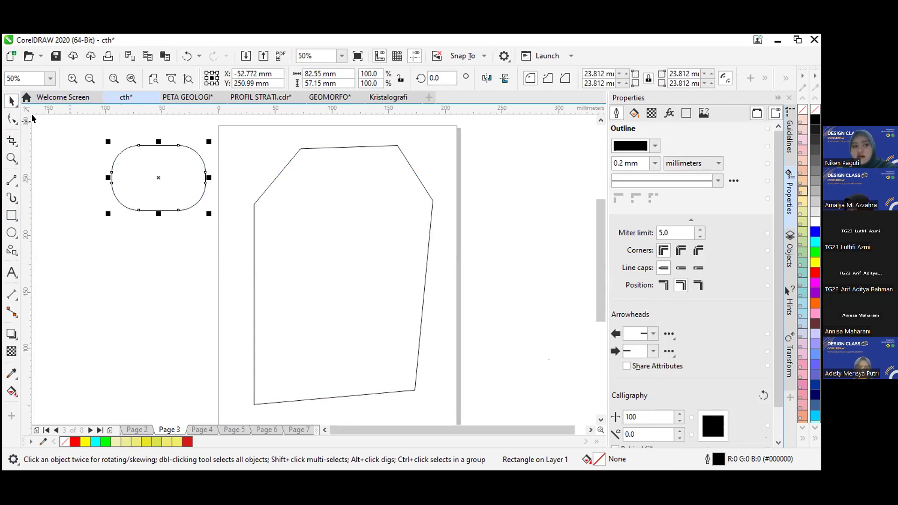
click(12, 119)
drag(138, 146, 158, 150)
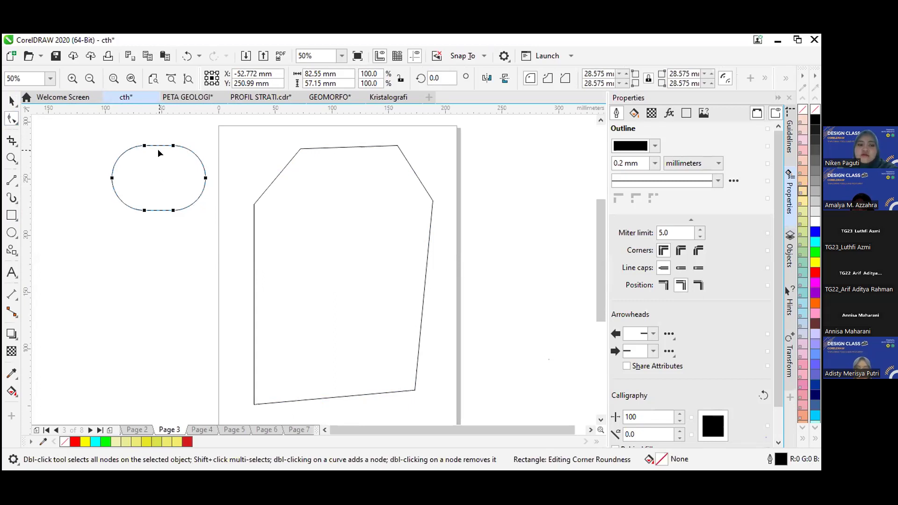
- Reset the small rectangle's corner radius to 0 mm and deselect it
drag(142, 145, 169, 142)
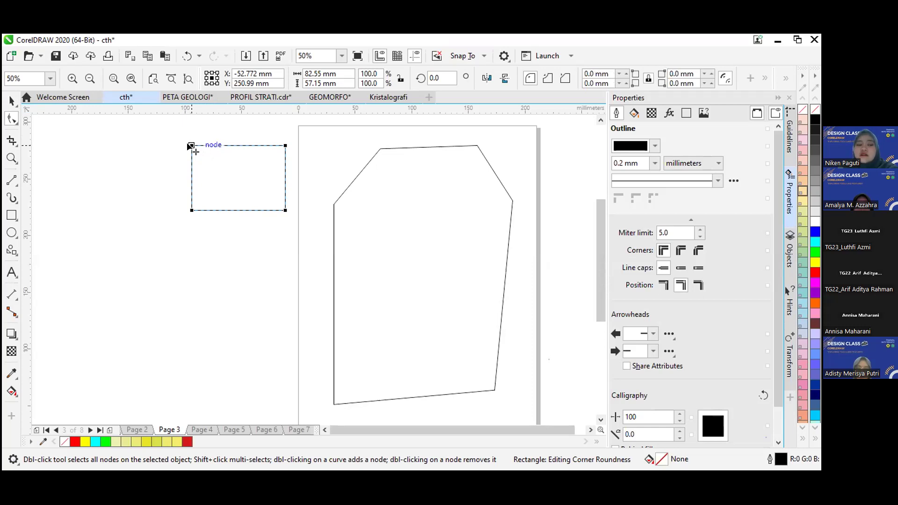
key(space)
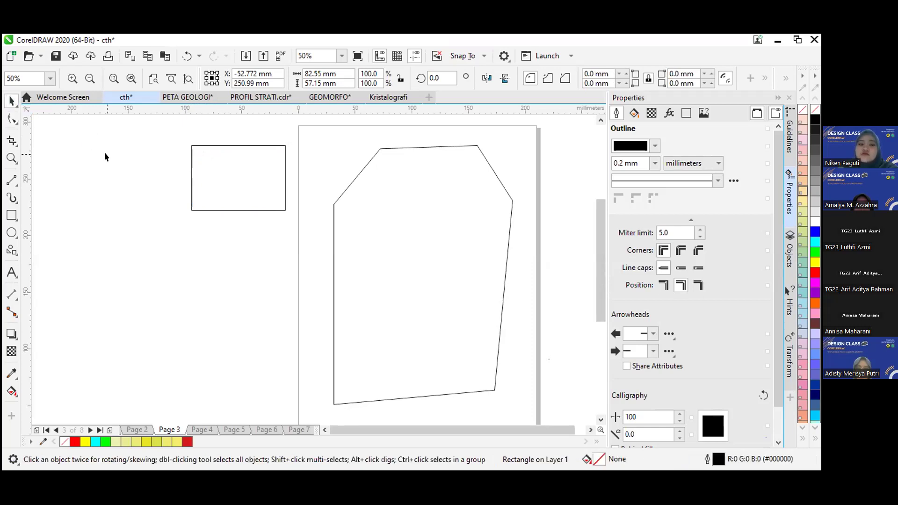
click(105, 153)
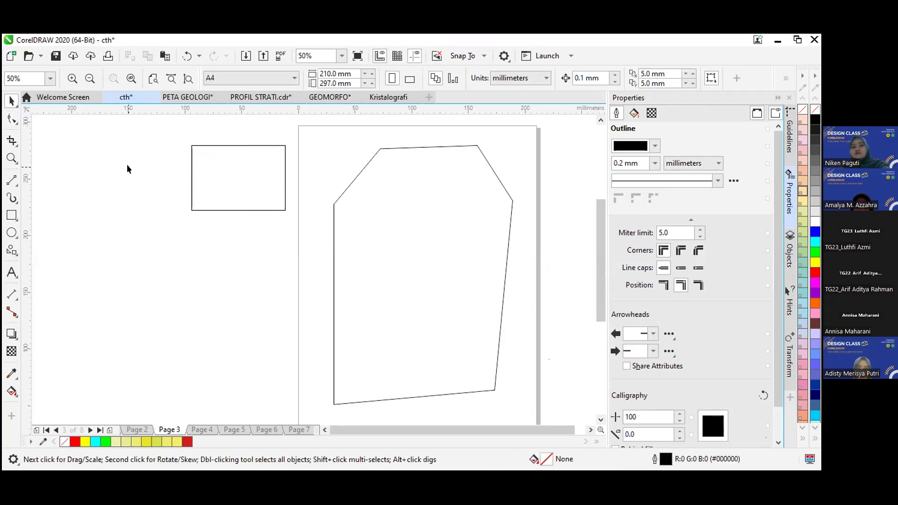
- Select all objects on and beside page 3 and delete them
key(ctrl+a)
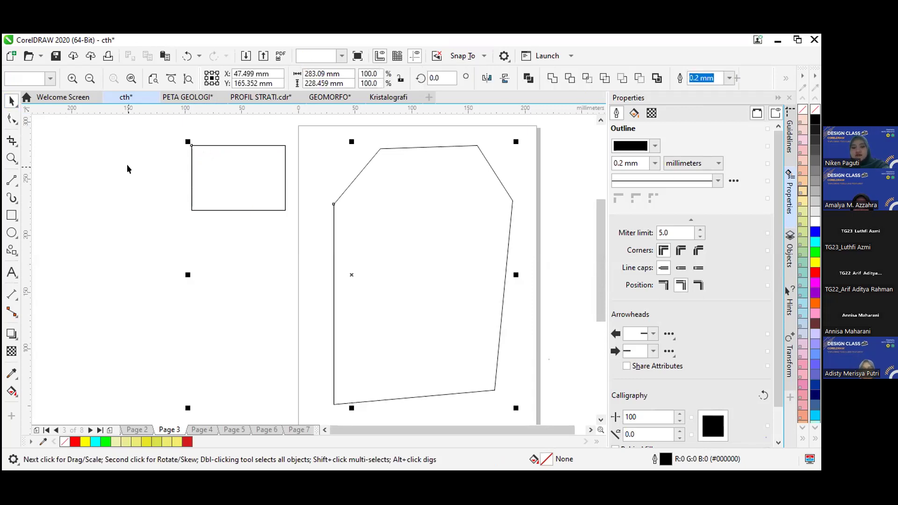
key(Delete)
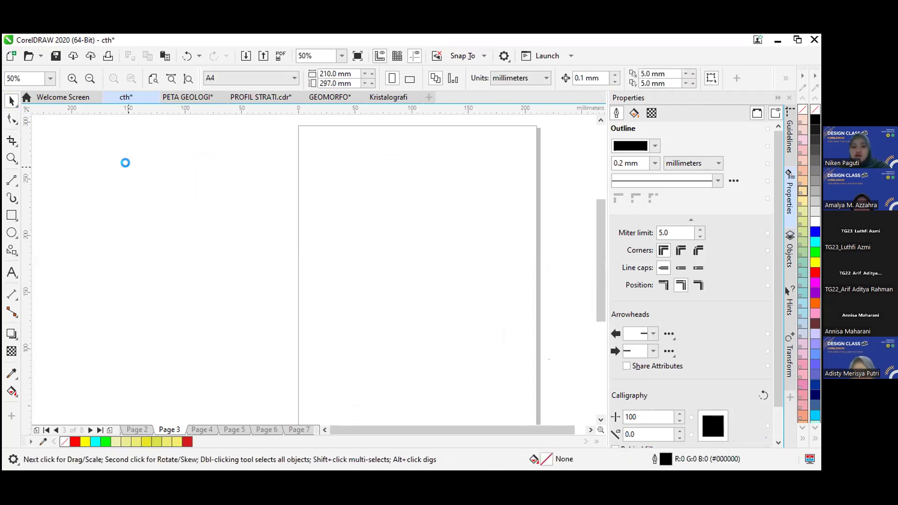
scroll(126, 163, down, 1)
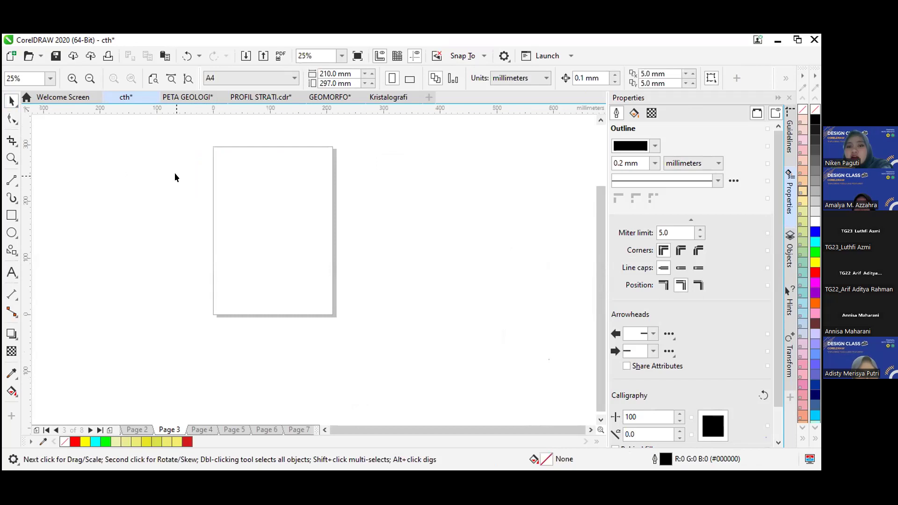